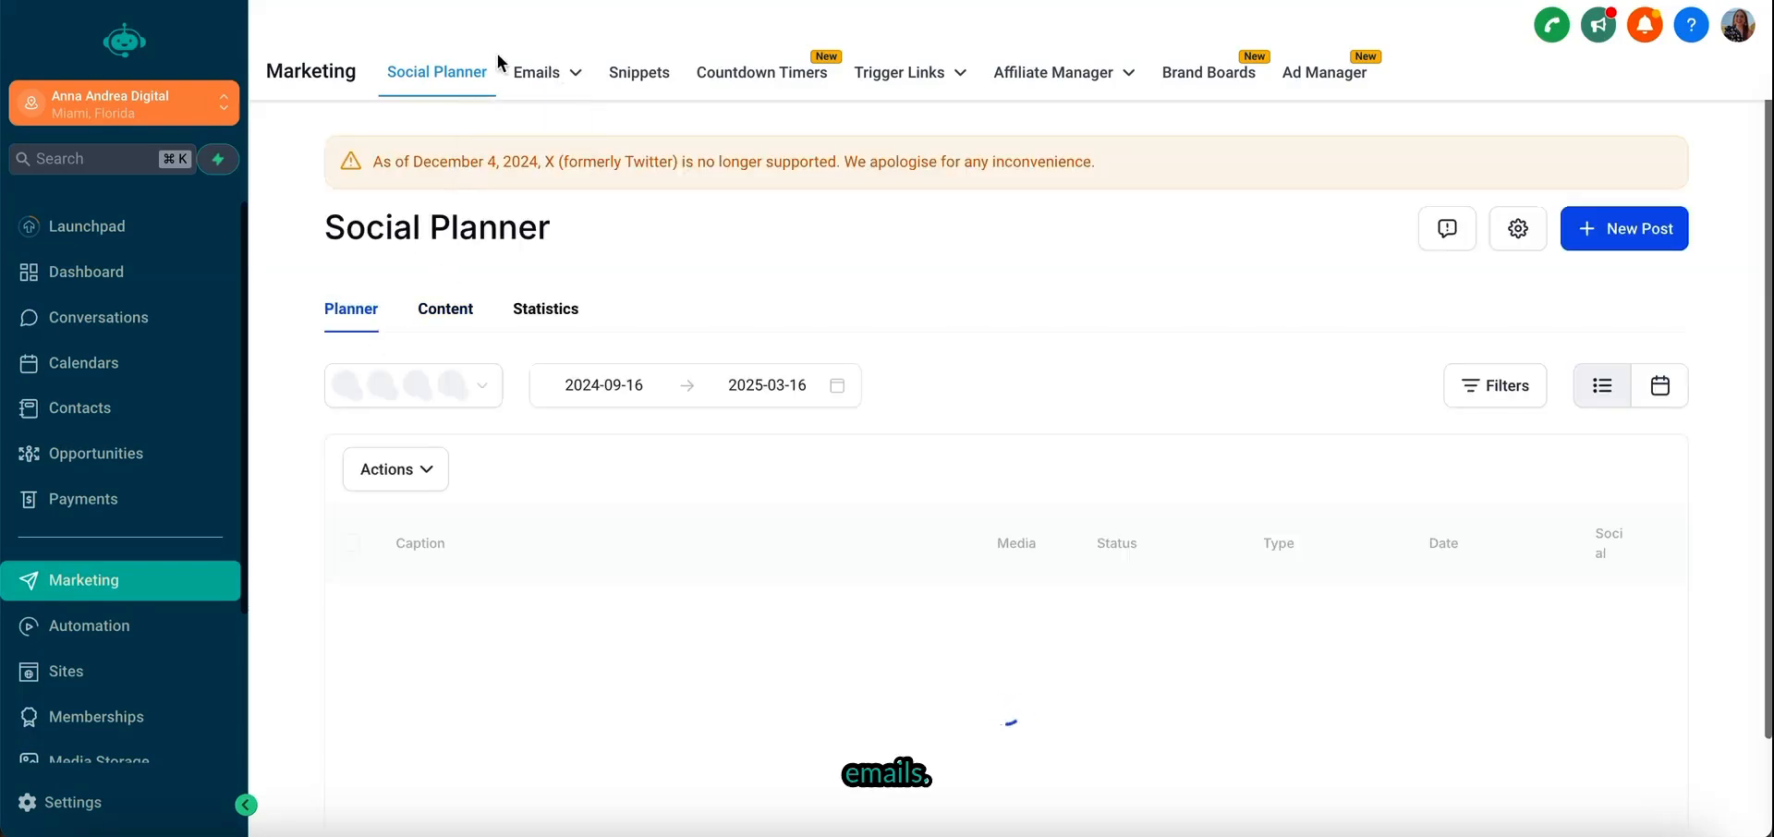
- Open the email templates list in the marketing section
{"action": "mouse_move", "coordinate": [561, 83]}
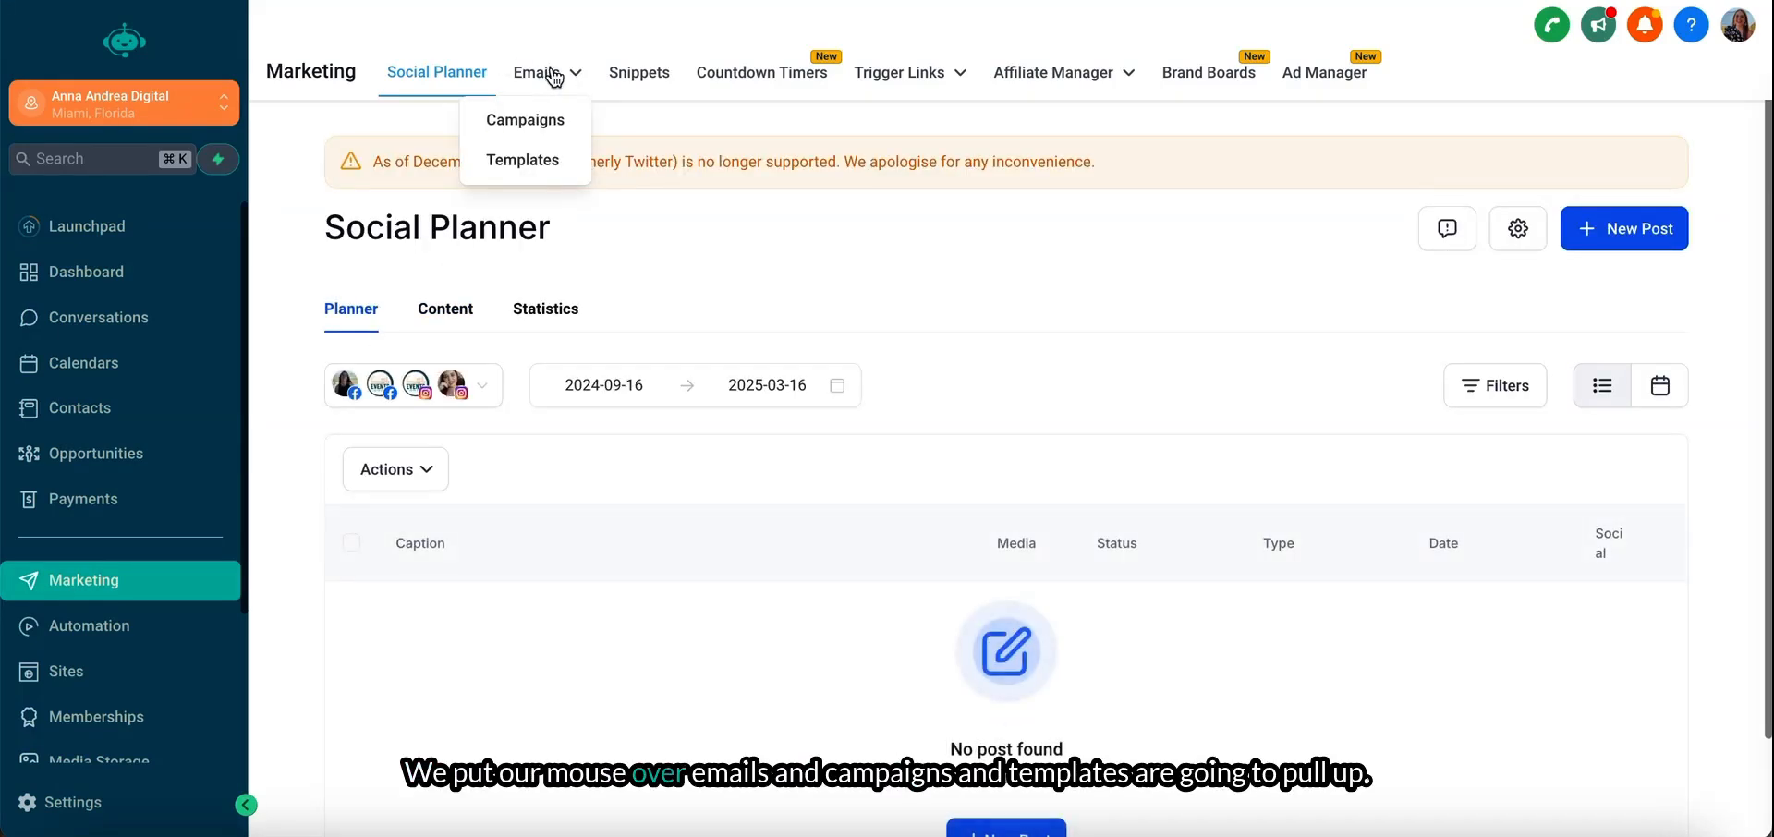
{"action": "left_click", "coordinate": [541, 171]}
{"action": "scroll", "coordinate": [726, 606], "scroll_direction": "down", "scroll_amount": 5}
{"action": "scroll", "coordinate": [727, 606], "scroll_direction": "up", "scroll_amount": 5}
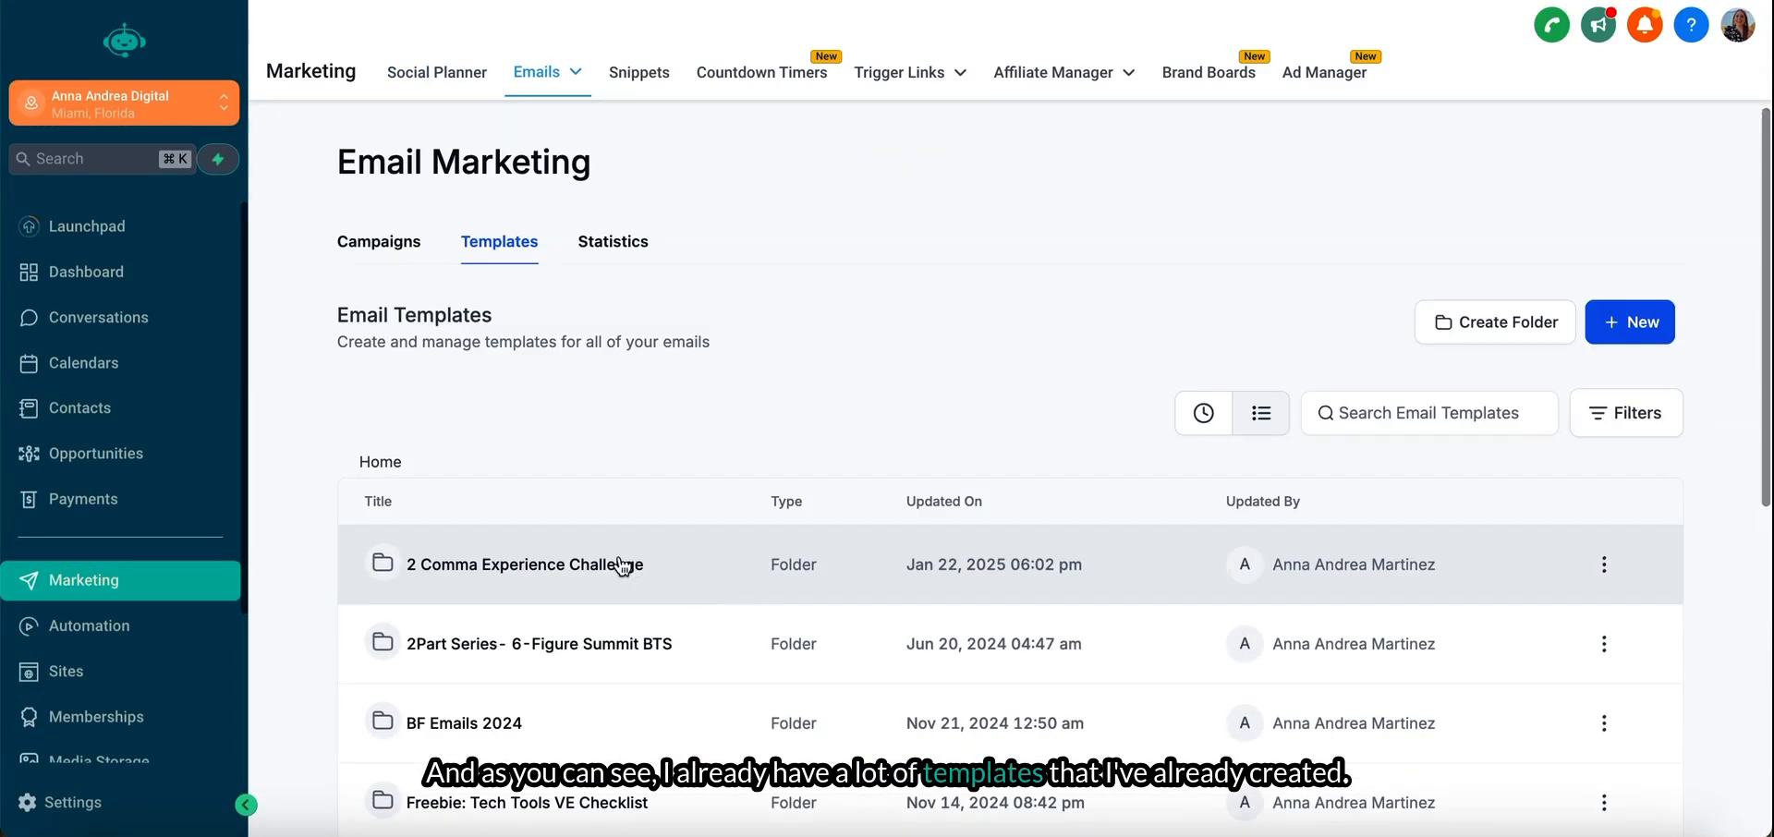
- Preview the Welcome VIP 2 Comma Experience Challenge 2025 template from the 2 Comma Experience Challenge folder
{"action": "left_click", "coordinate": [586, 568]}
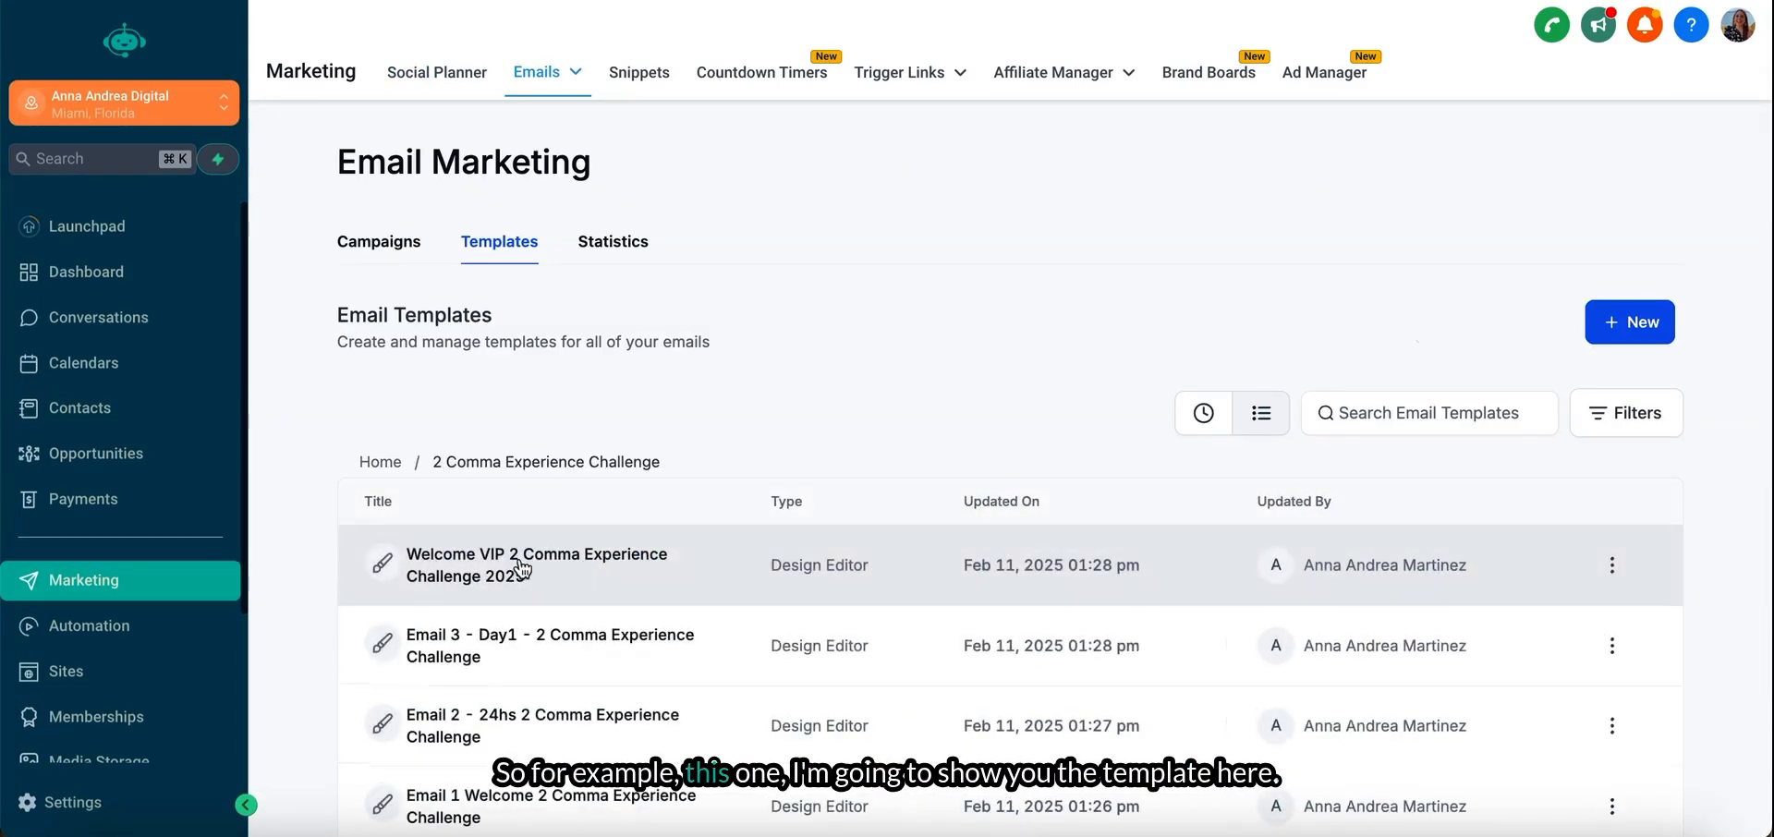
{"action": "scroll", "coordinate": [575, 553], "scroll_direction": "down", "scroll_amount": 2}
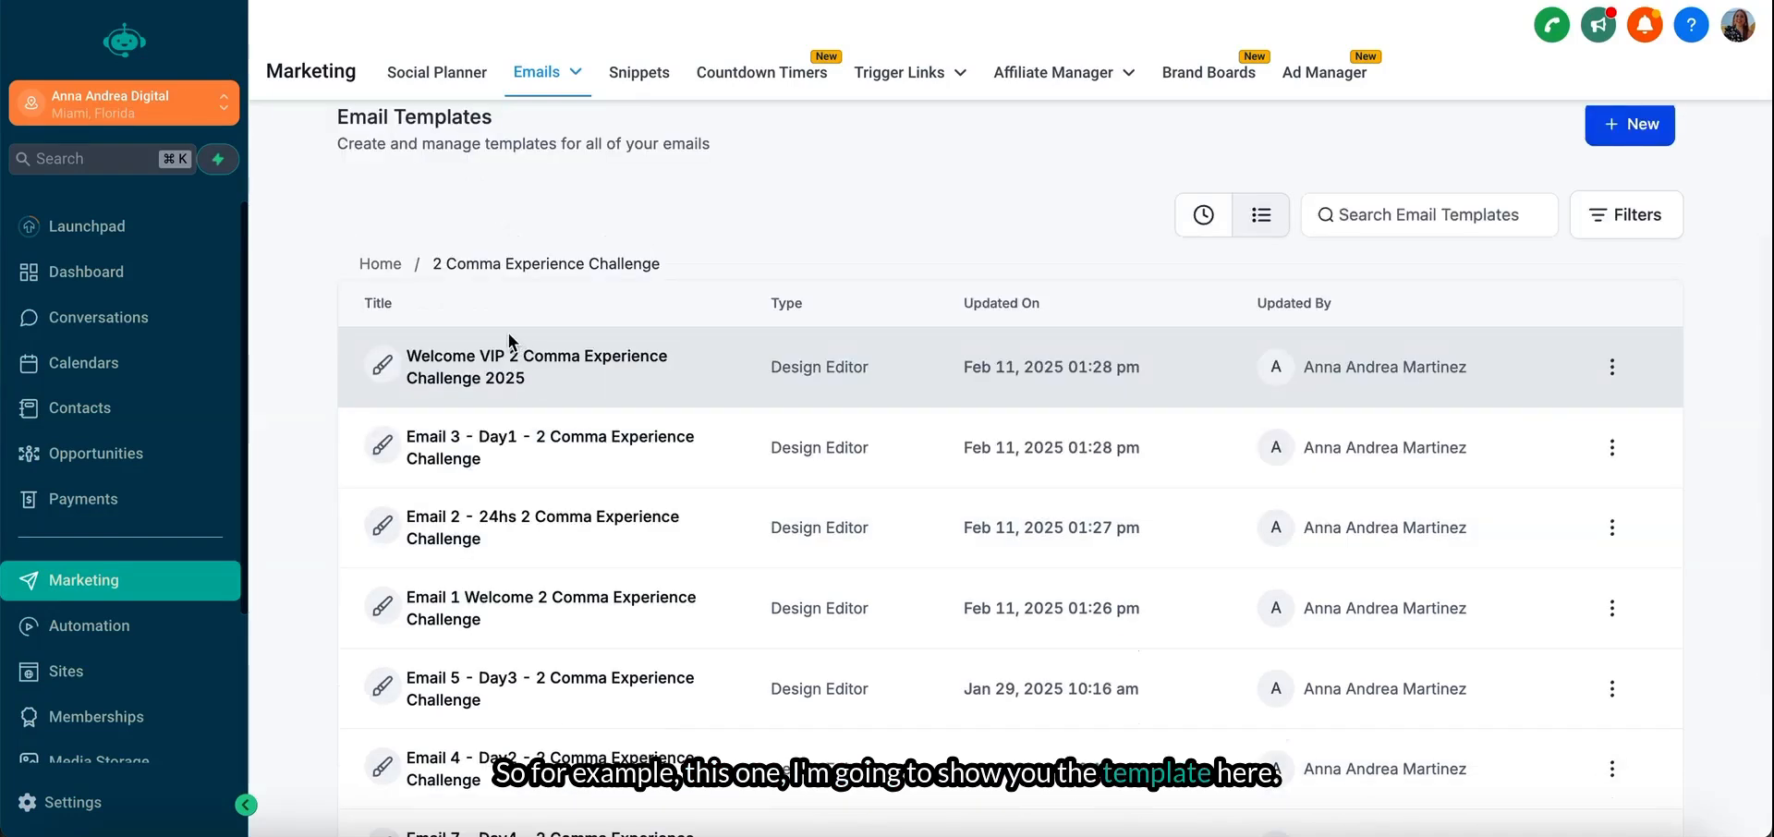
{"action": "left_click", "coordinate": [1612, 367]}
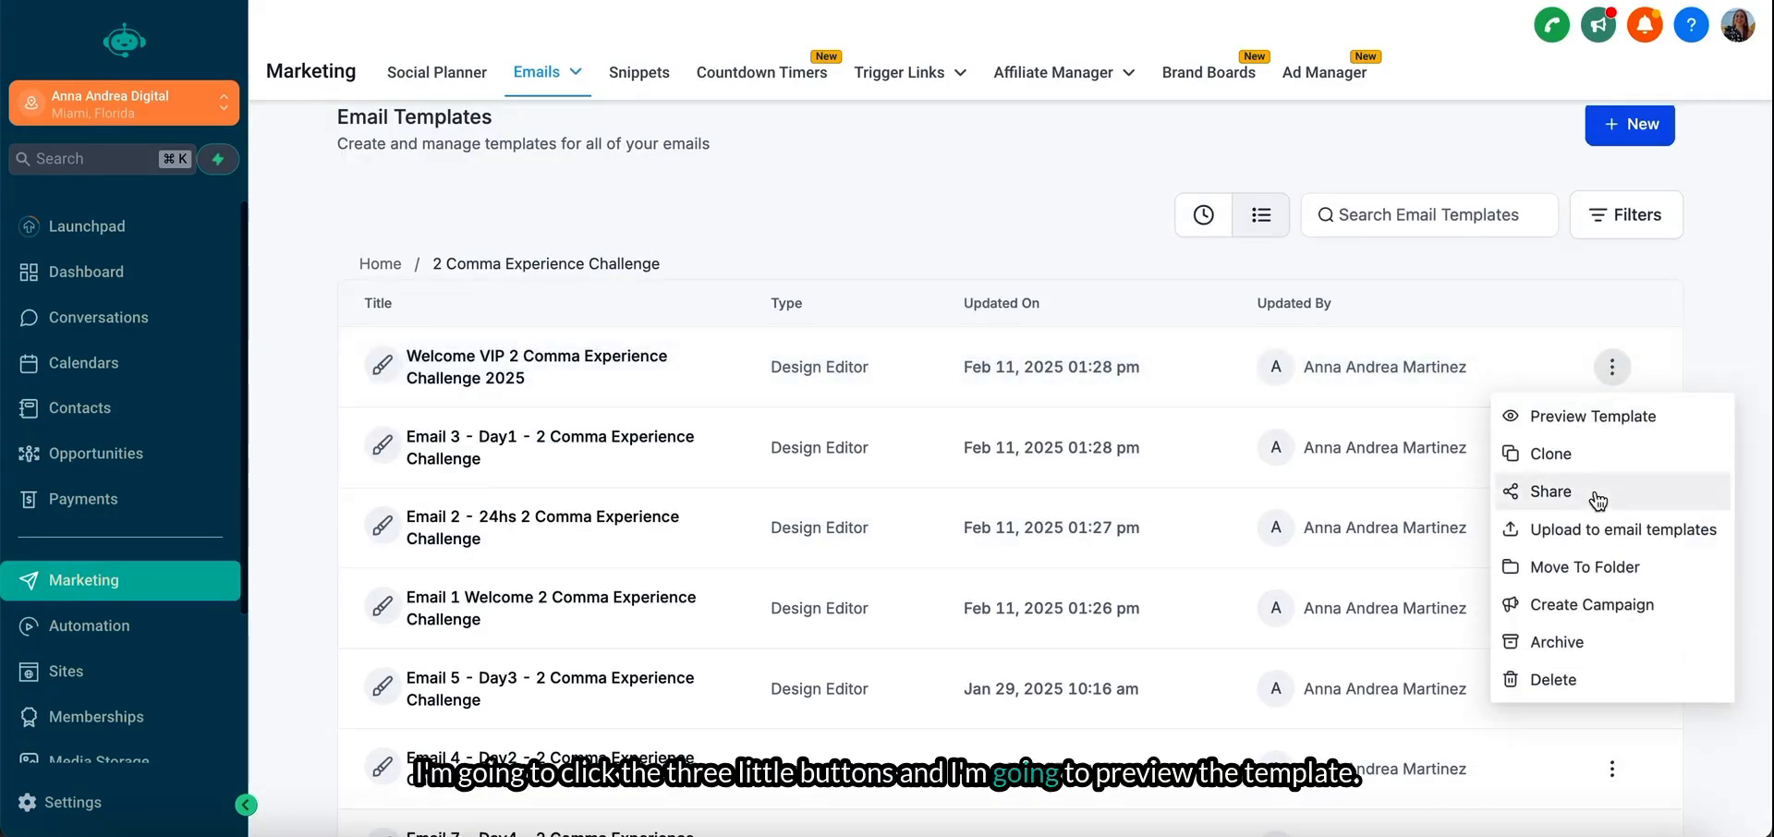
{"action": "left_click", "coordinate": [1537, 415]}
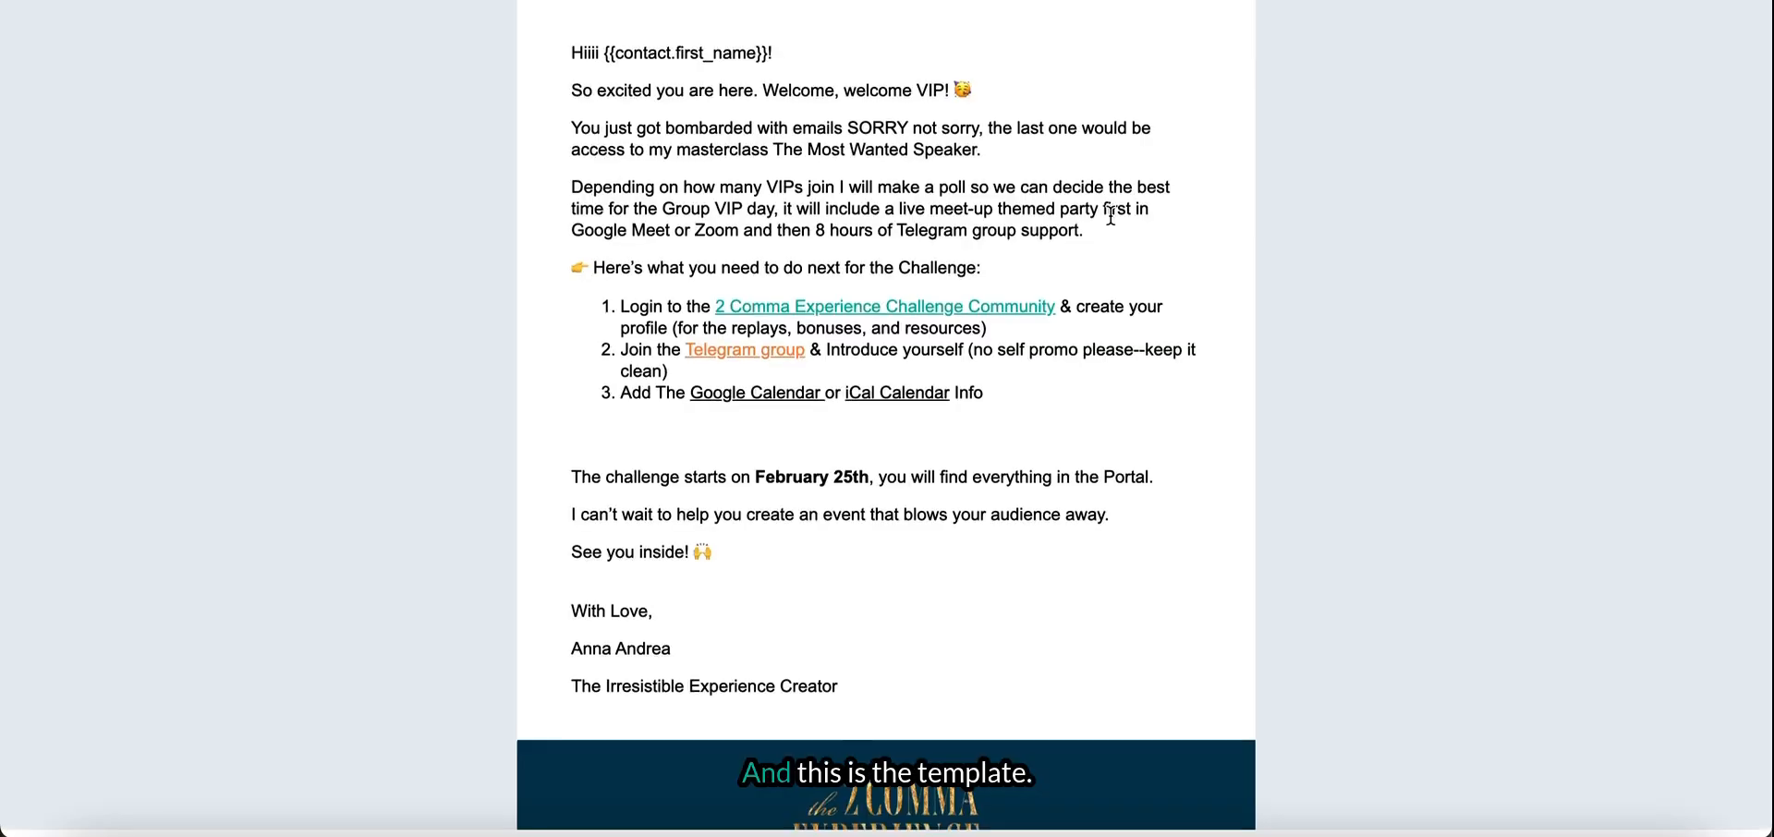
- Examine the previewed email's footer for logo, social links, copyright, contact address and unsubscribe text, and return to the Home level of the templates
{"action": "scroll", "coordinate": [1111, 214], "scroll_direction": "down", "scroll_amount": 4}
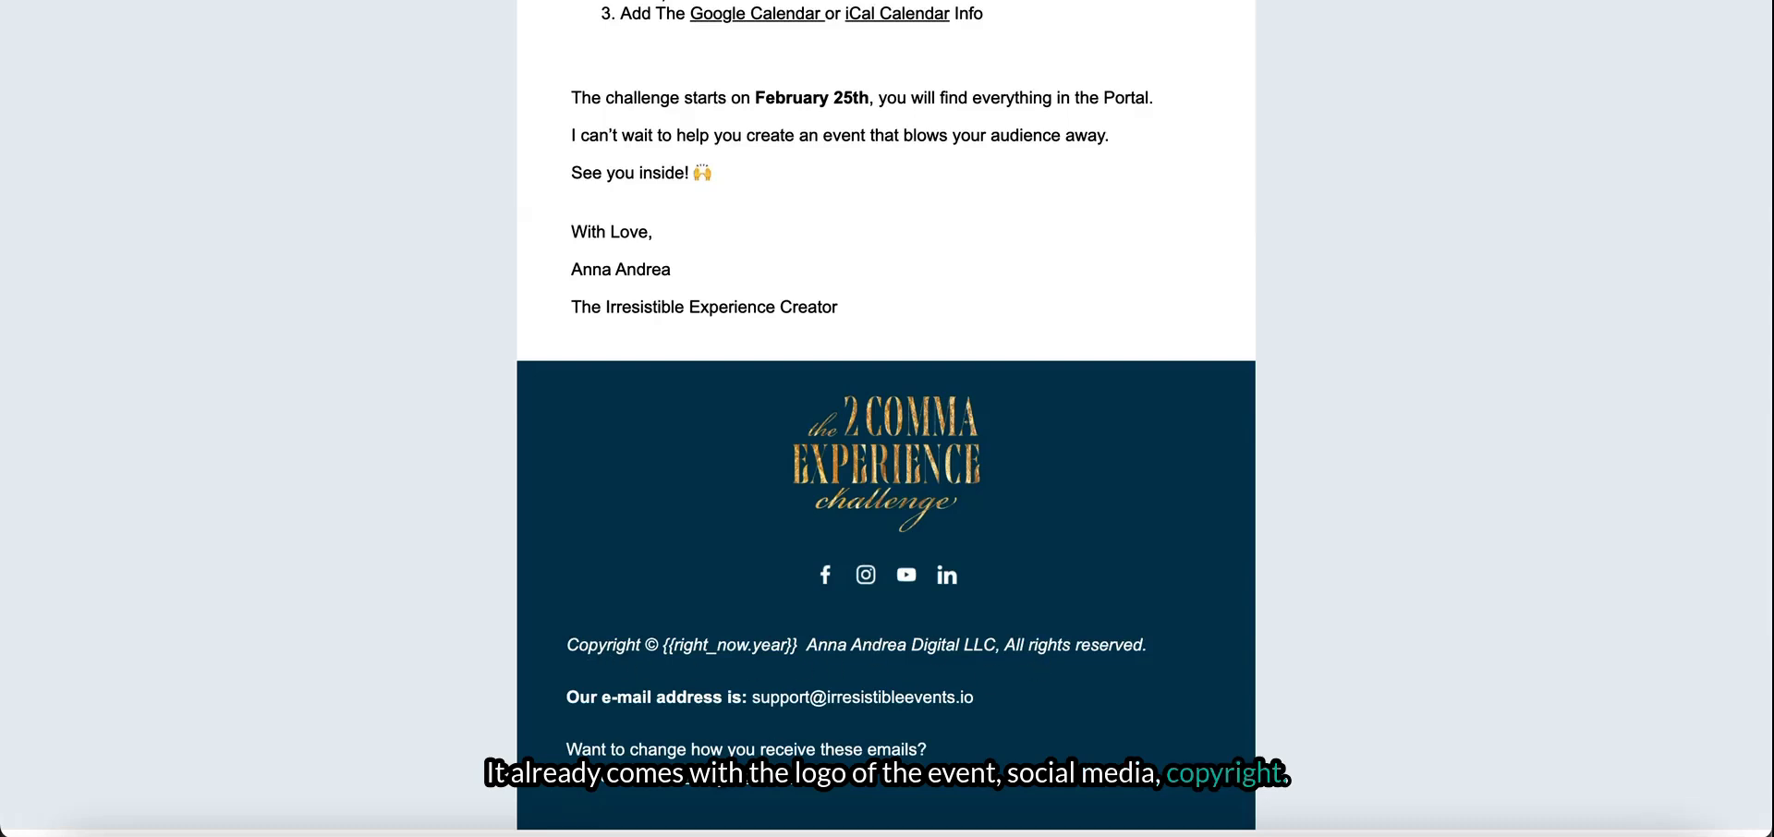
{"action": "left_click_drag", "start_coordinate": [567, 744], "coordinate": [929, 787]}
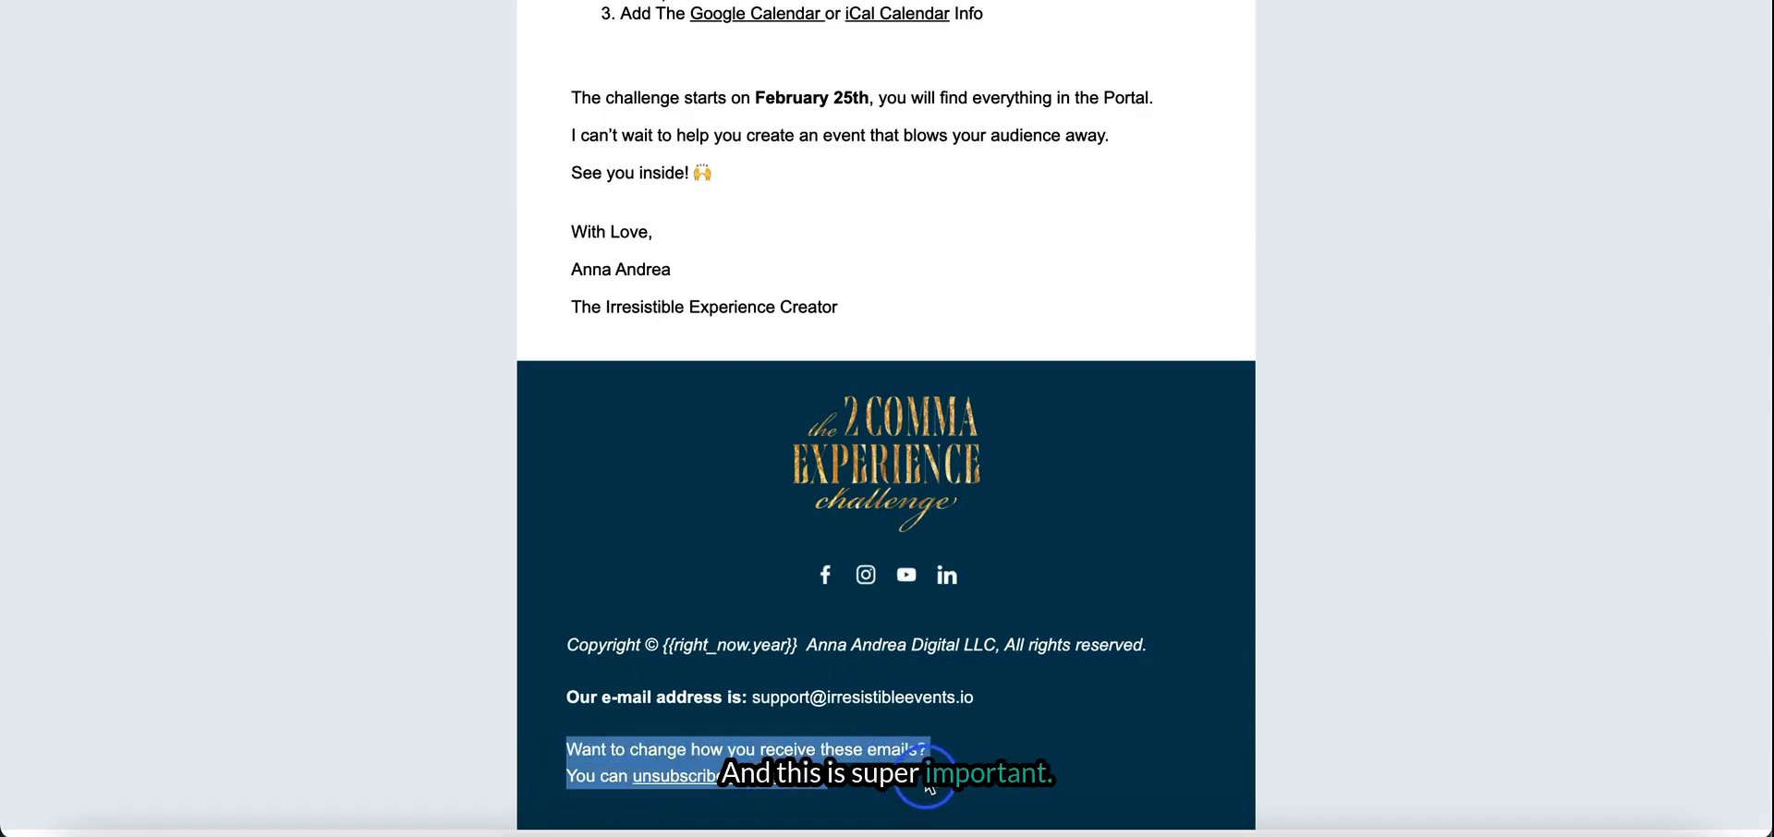
{"action": "left_click", "coordinate": [865, 760]}
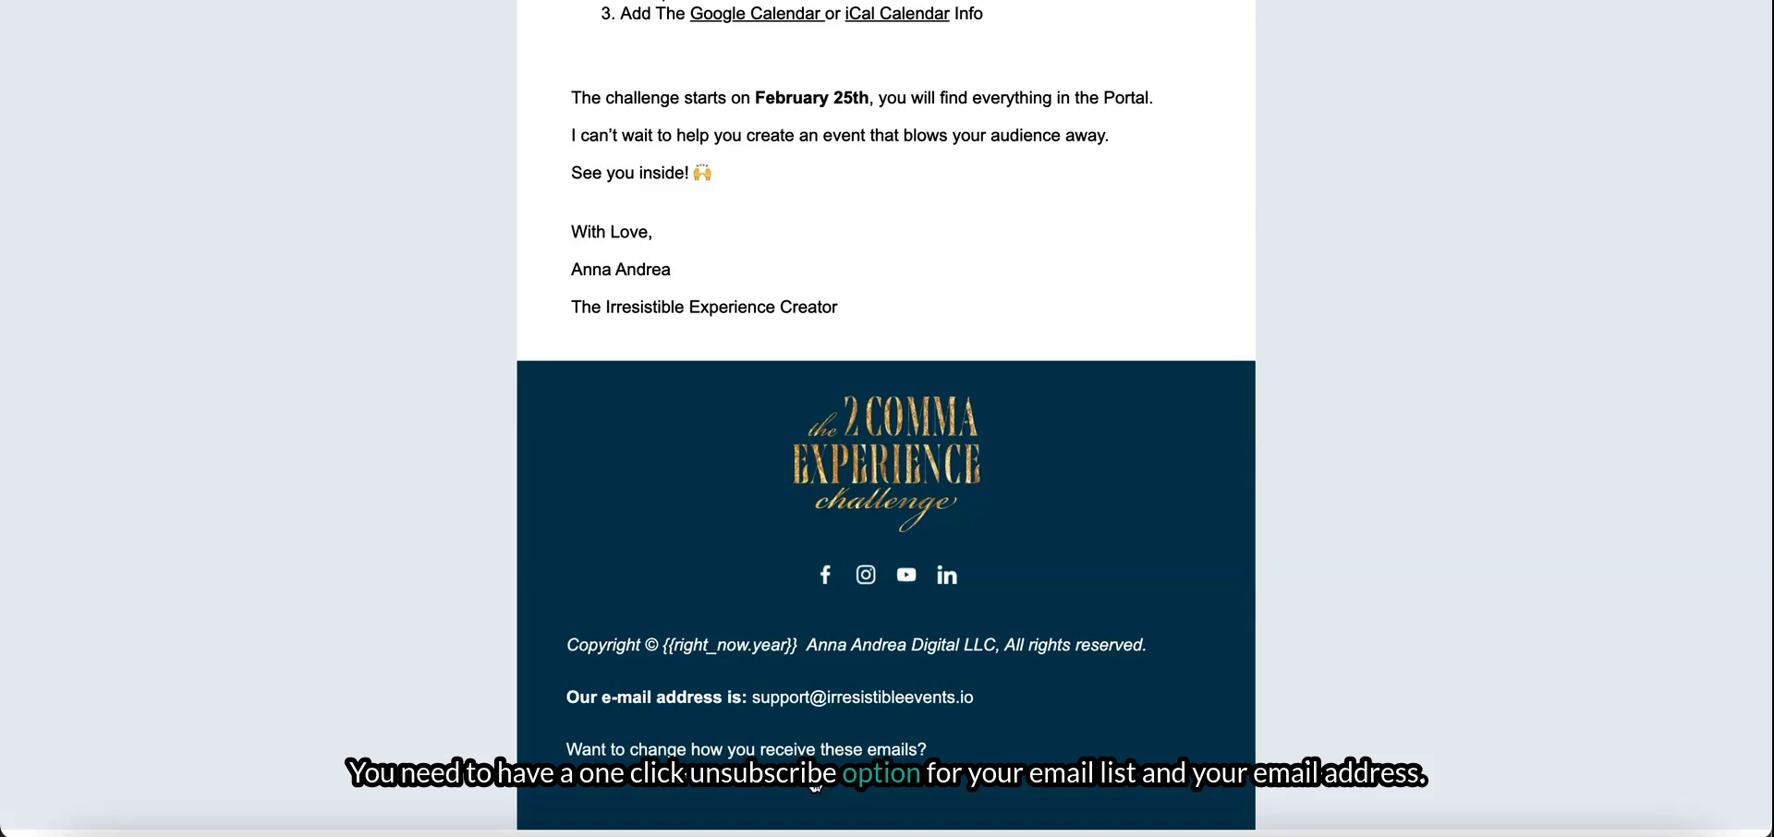
{"action": "left_click_drag", "start_coordinate": [827, 785], "coordinate": [643, 751]}
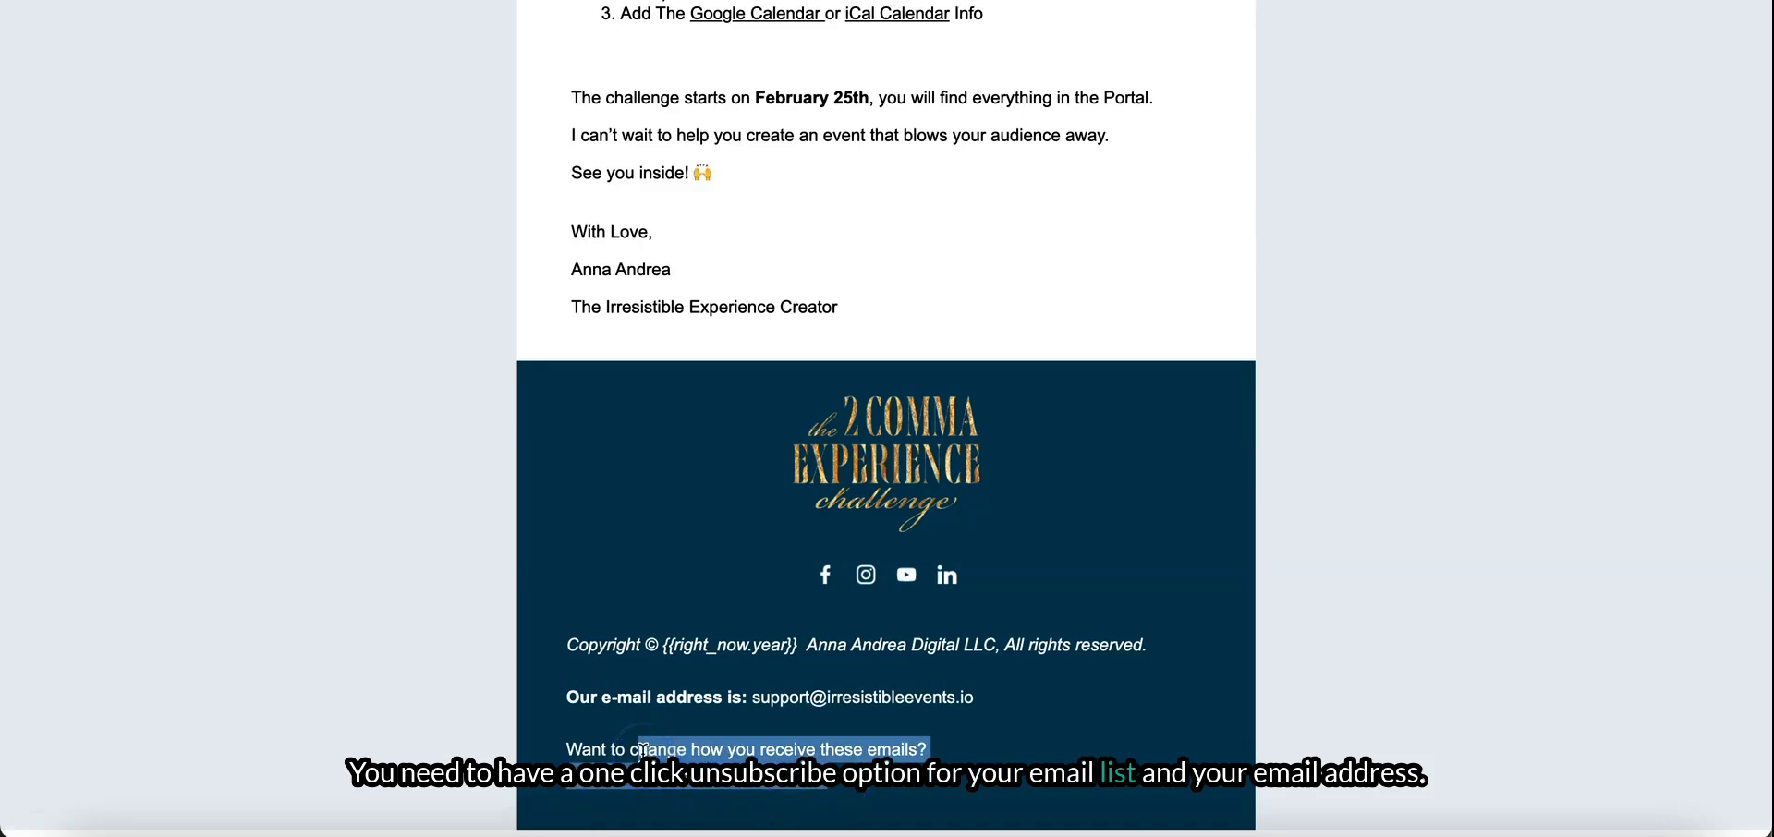
{"action": "triple_click", "coordinate": [609, 691]}
{"action": "left_click", "coordinate": [696, 593]}
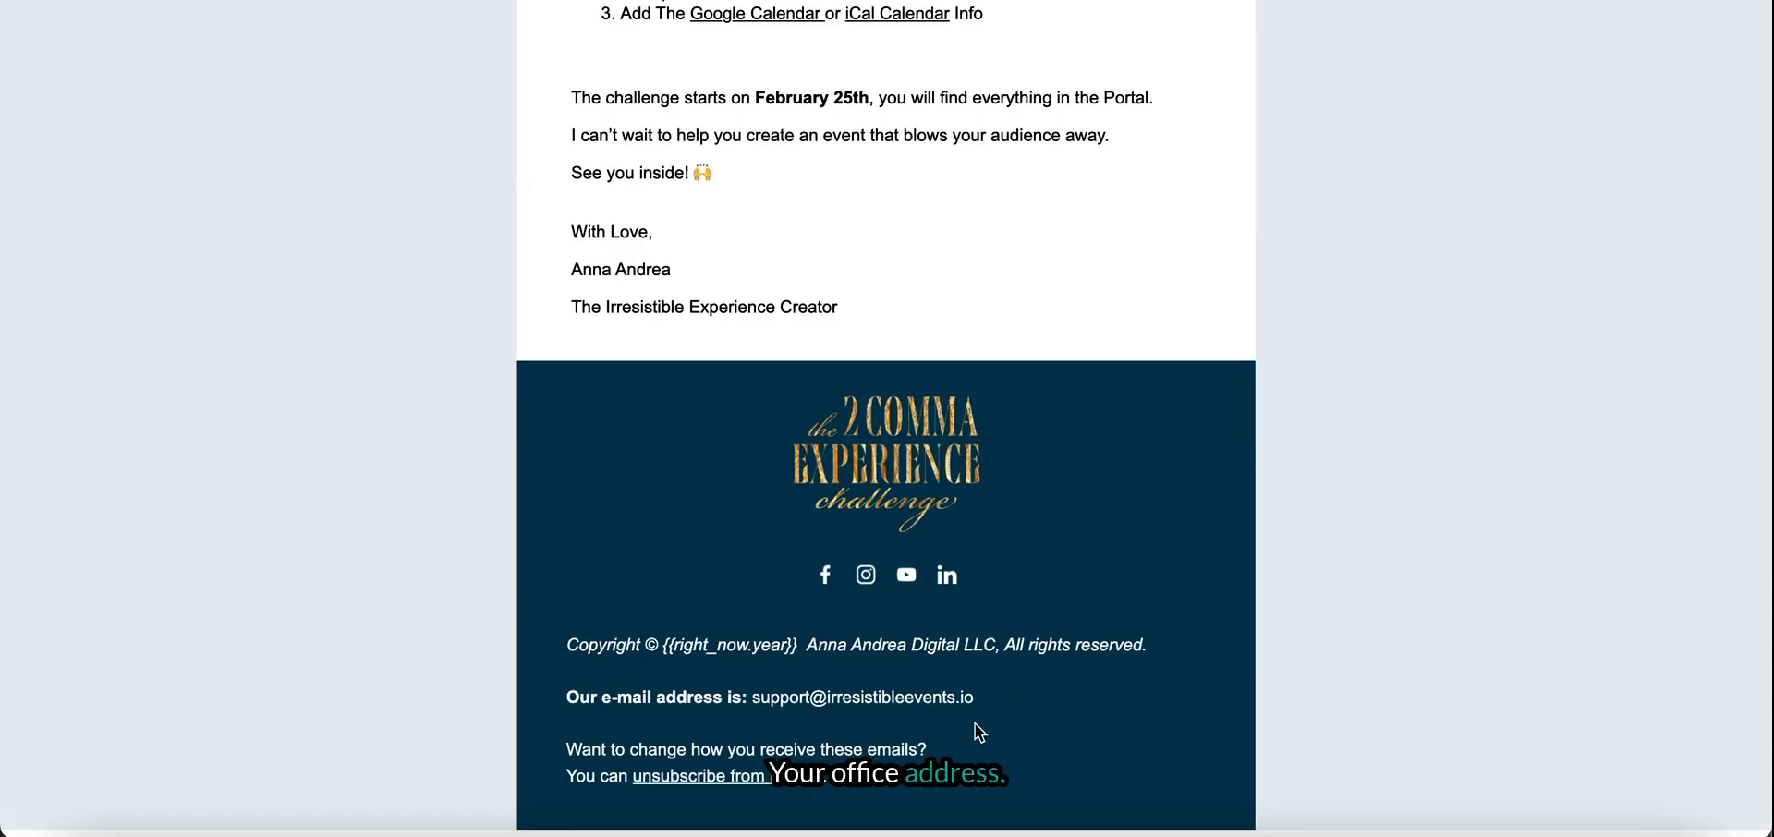
{"action": "scroll", "coordinate": [974, 723], "scroll_direction": "up", "scroll_amount": 1}
{"action": "scroll", "coordinate": [974, 724], "scroll_direction": "down", "scroll_amount": 1}
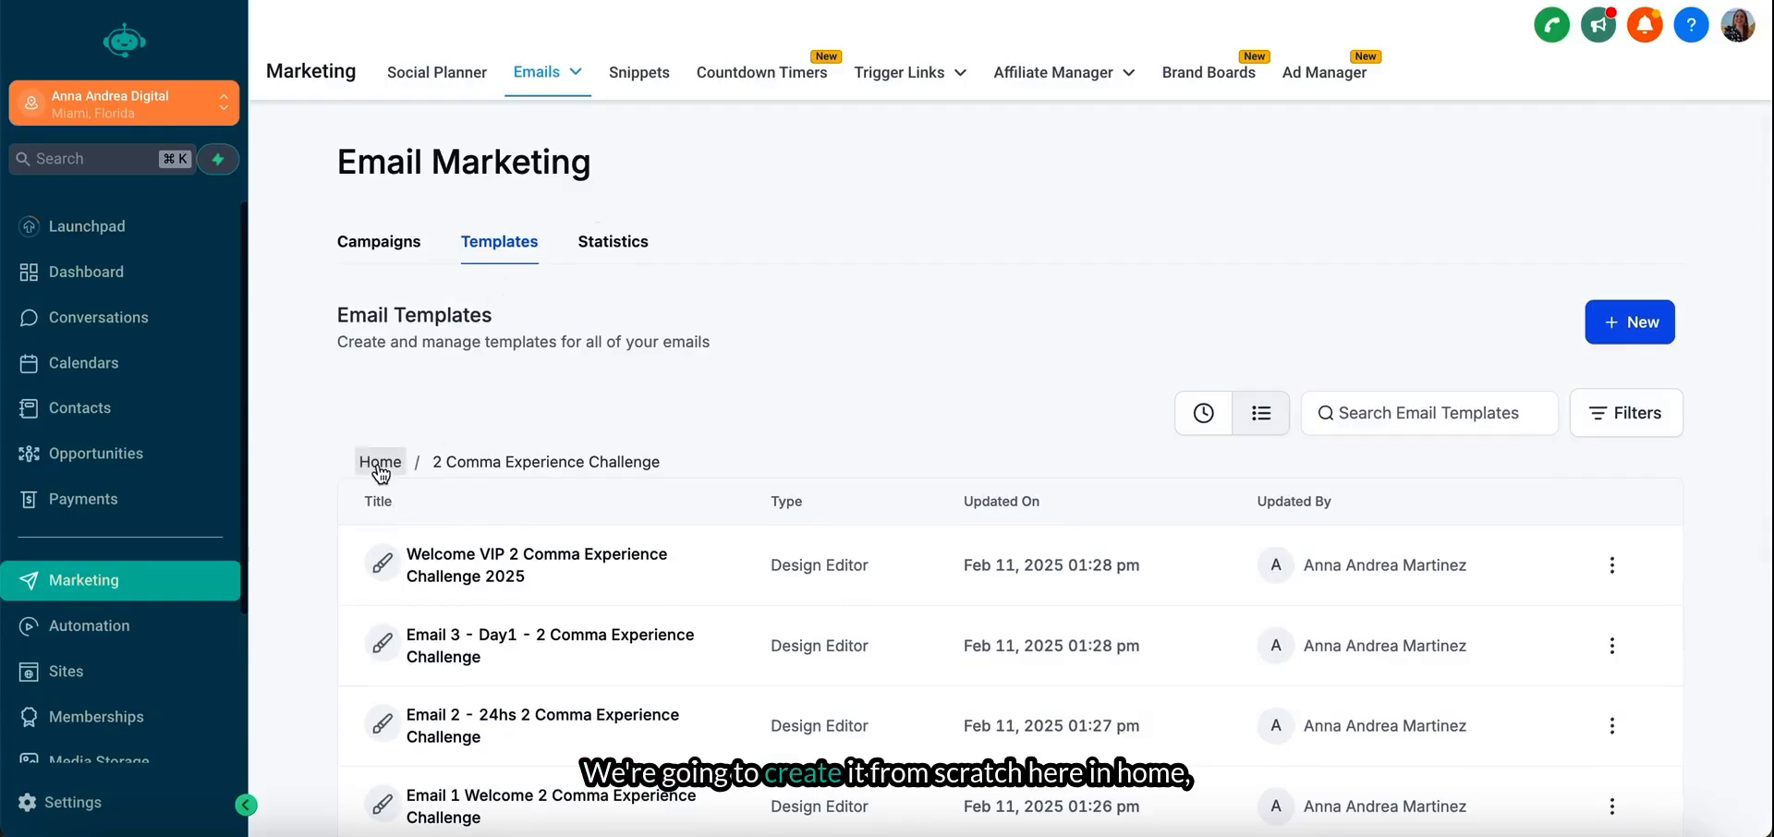
{"action": "left_click", "coordinate": [380, 461]}
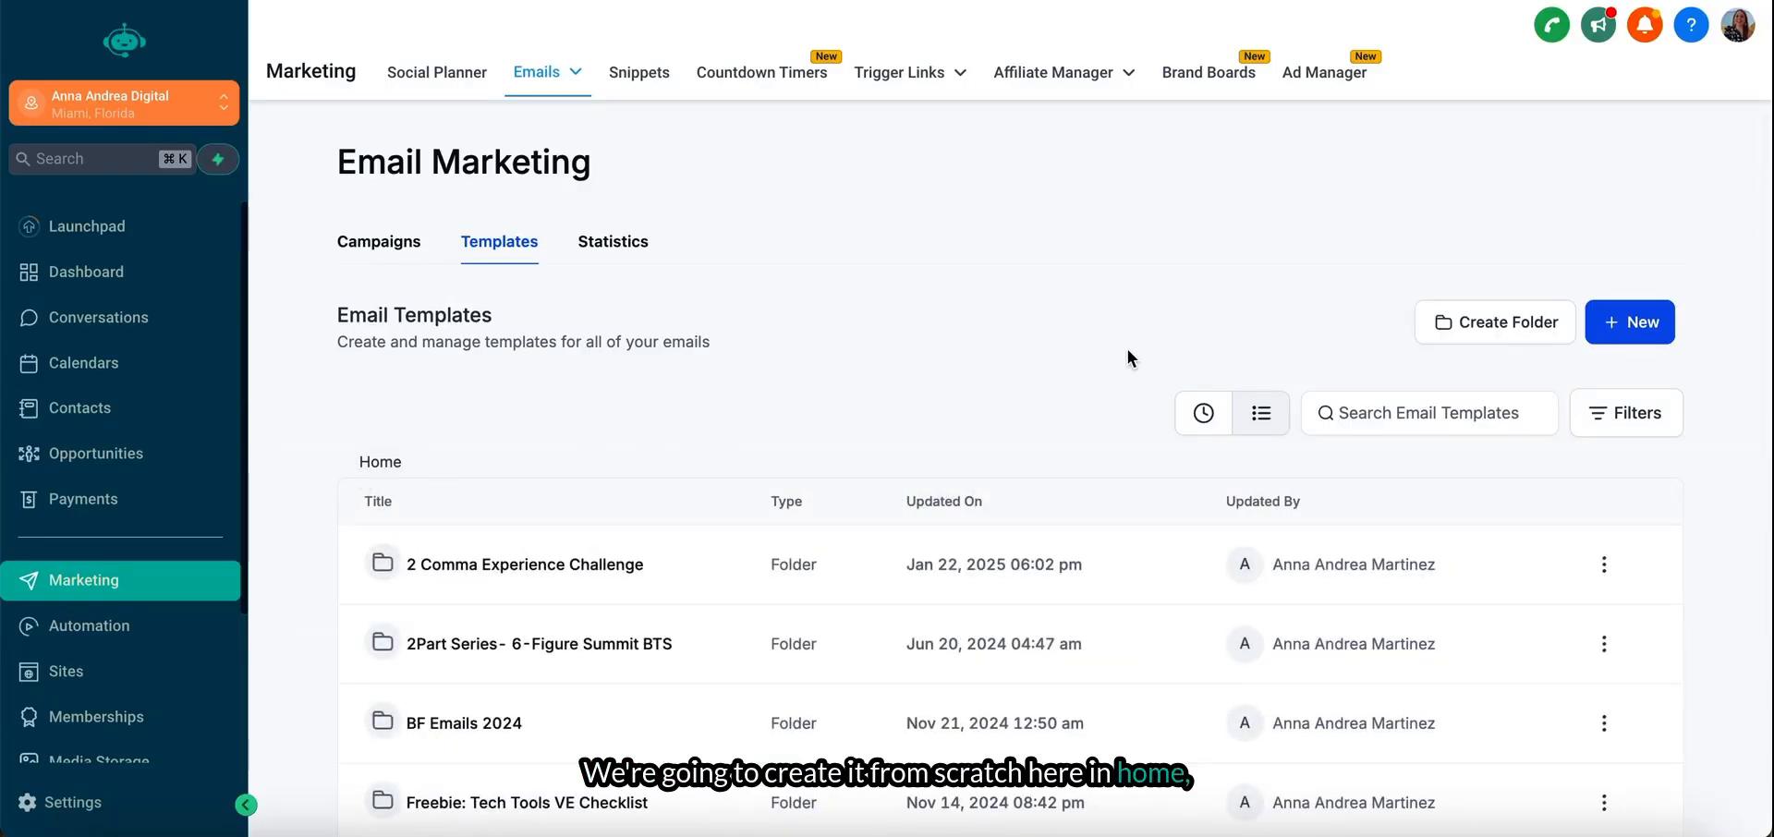
{"action": "scroll", "coordinate": [1127, 358], "scroll_direction": "down", "scroll_amount": 2}
{"action": "left_click", "coordinate": [1524, 168]}
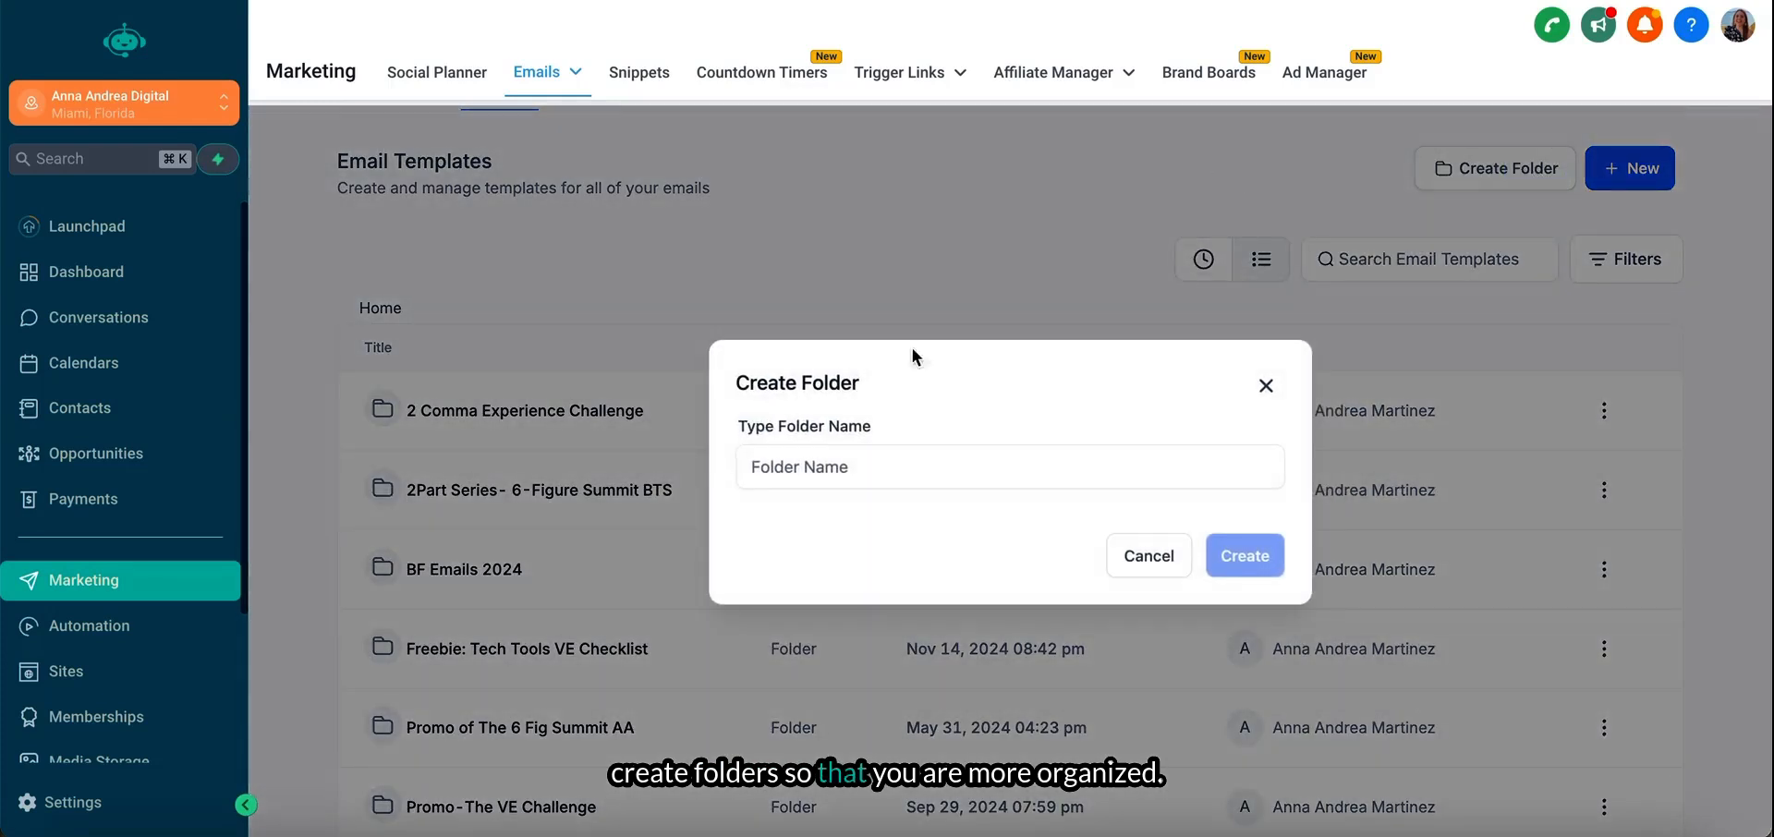
{"action": "left_click", "coordinate": [1148, 555]}
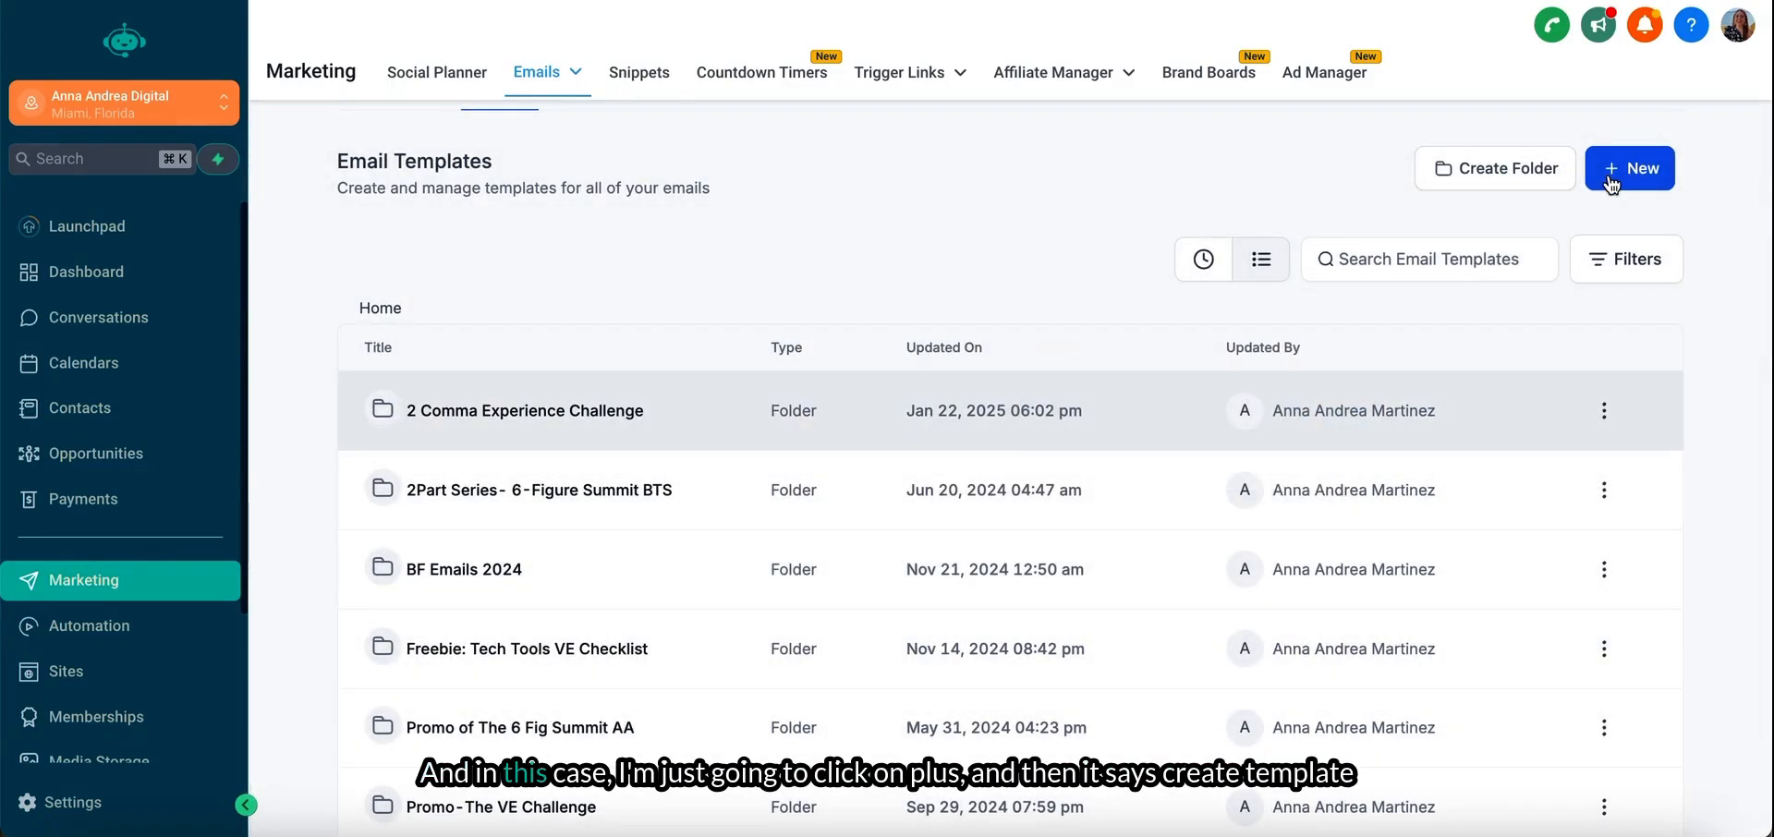
- Open the library of email marketing templates for a new template and browse all templates sorted by most popular, loading more entries
{"action": "left_click", "coordinate": [1611, 183]}
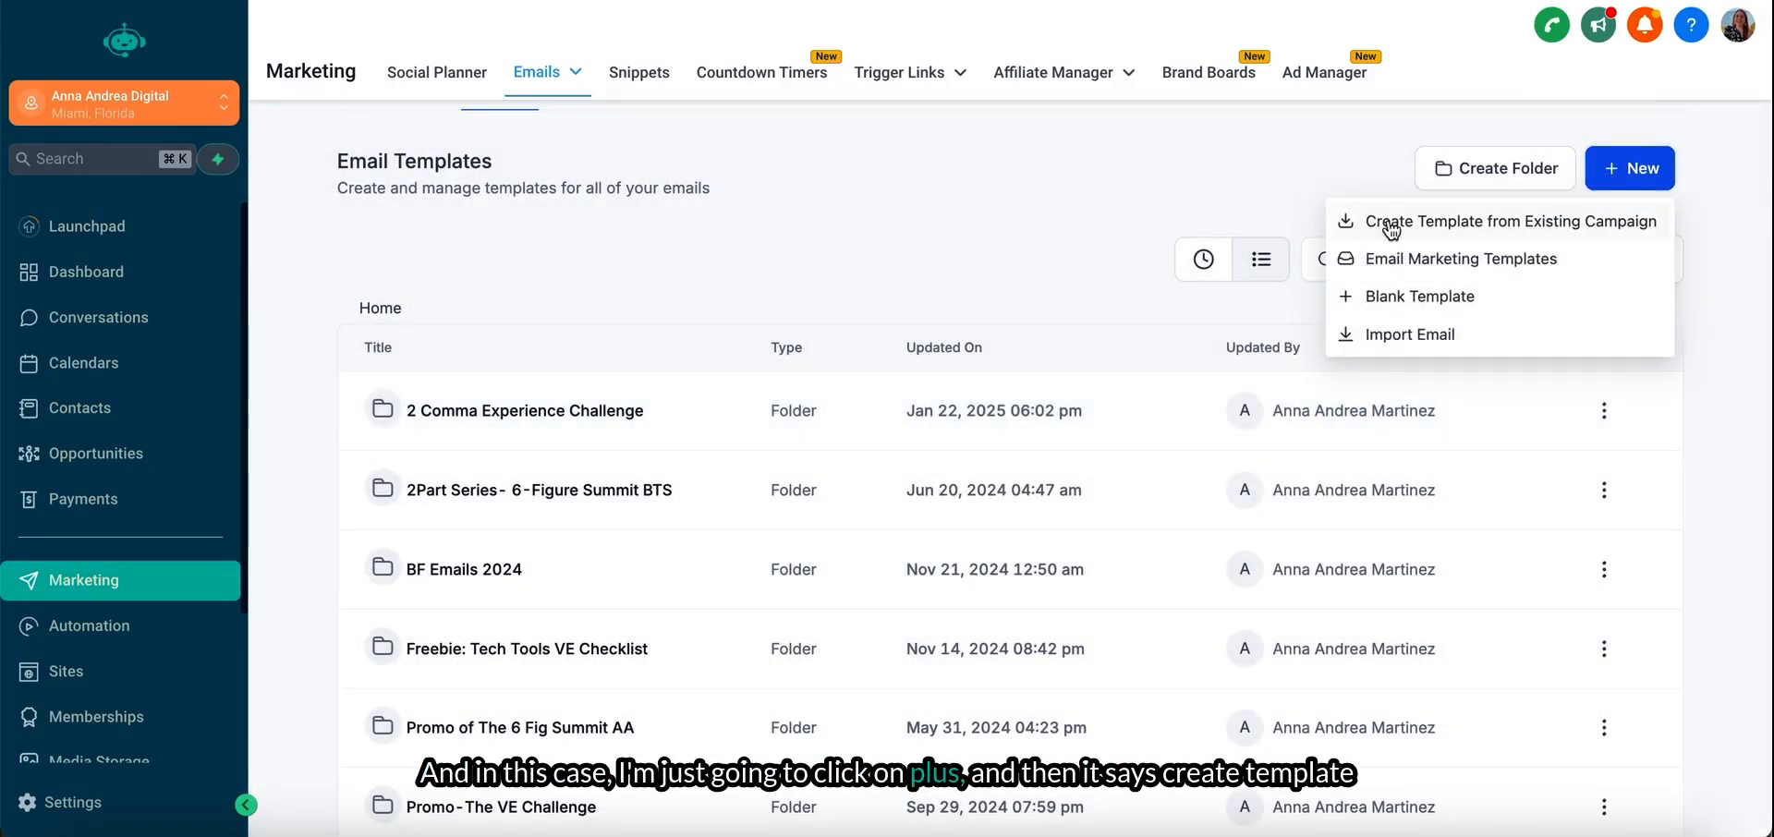
{"action": "left_click", "coordinate": [1524, 272]}
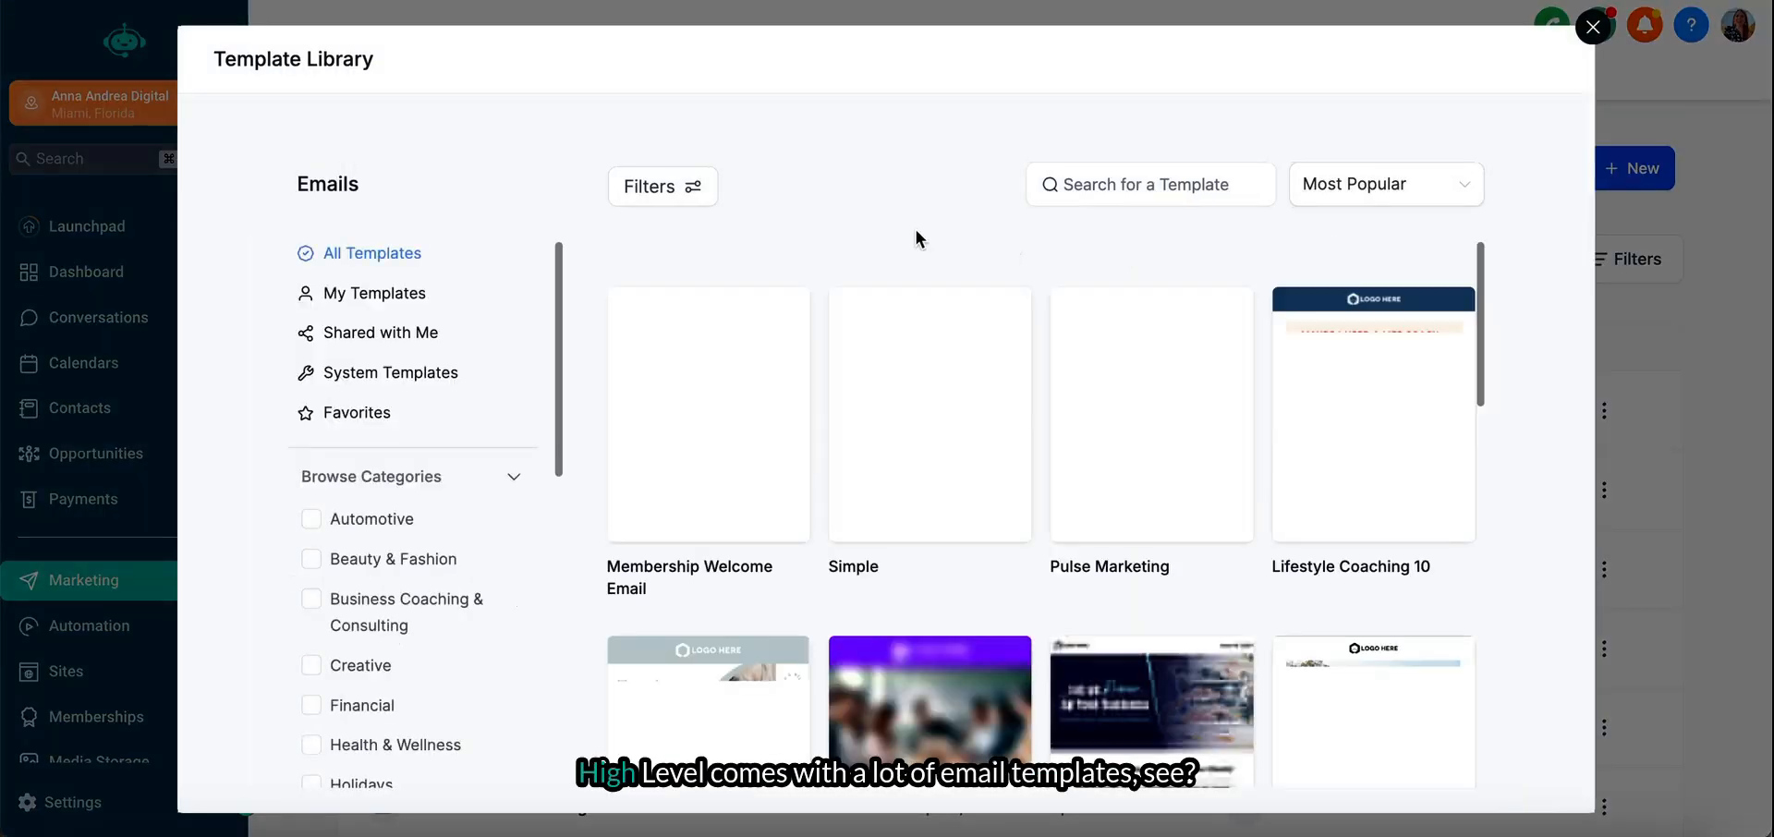
{"action": "scroll", "coordinate": [880, 543], "scroll_direction": "down", "scroll_amount": 3}
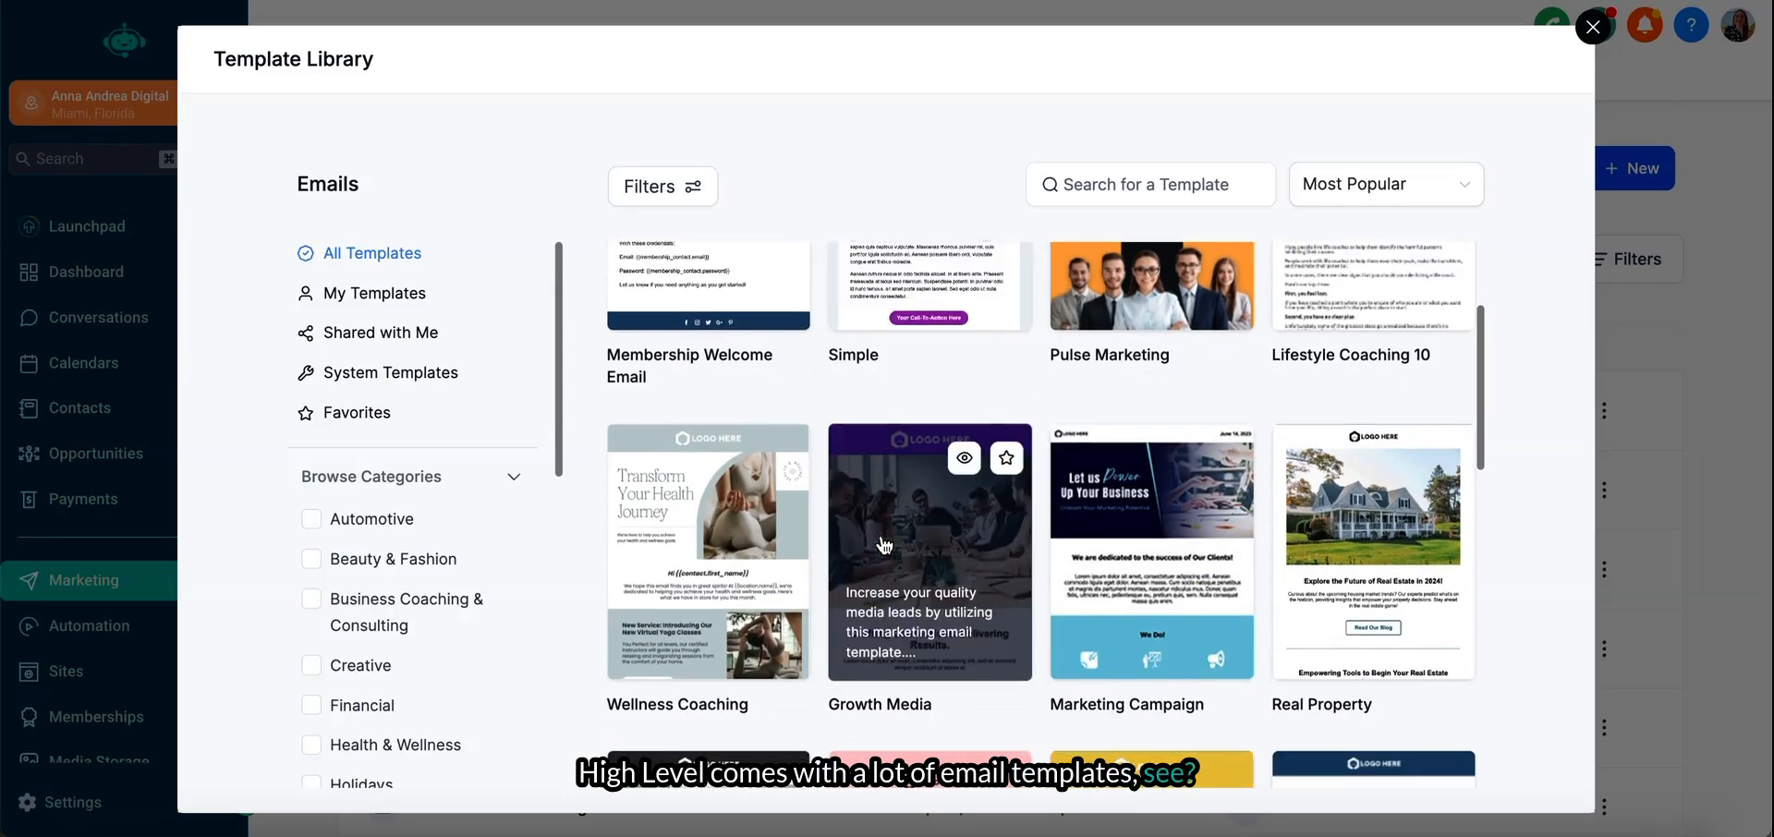
{"action": "scroll", "coordinate": [881, 545], "scroll_direction": "down", "scroll_amount": 10}
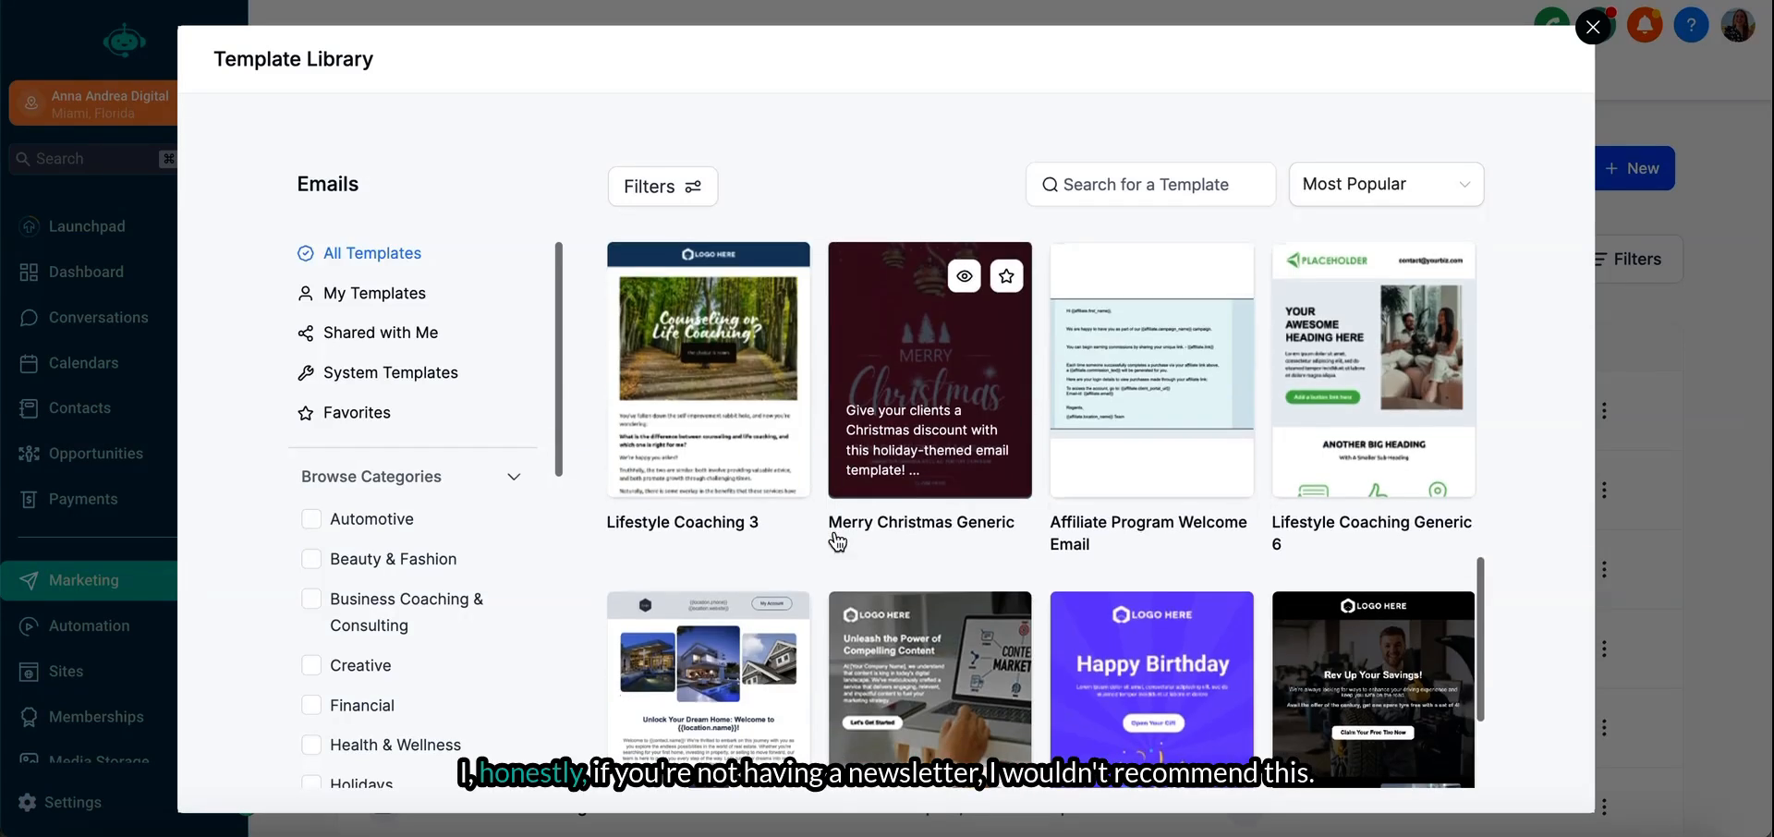
{"action": "scroll", "coordinate": [1032, 646], "scroll_direction": "down", "scroll_amount": 3}
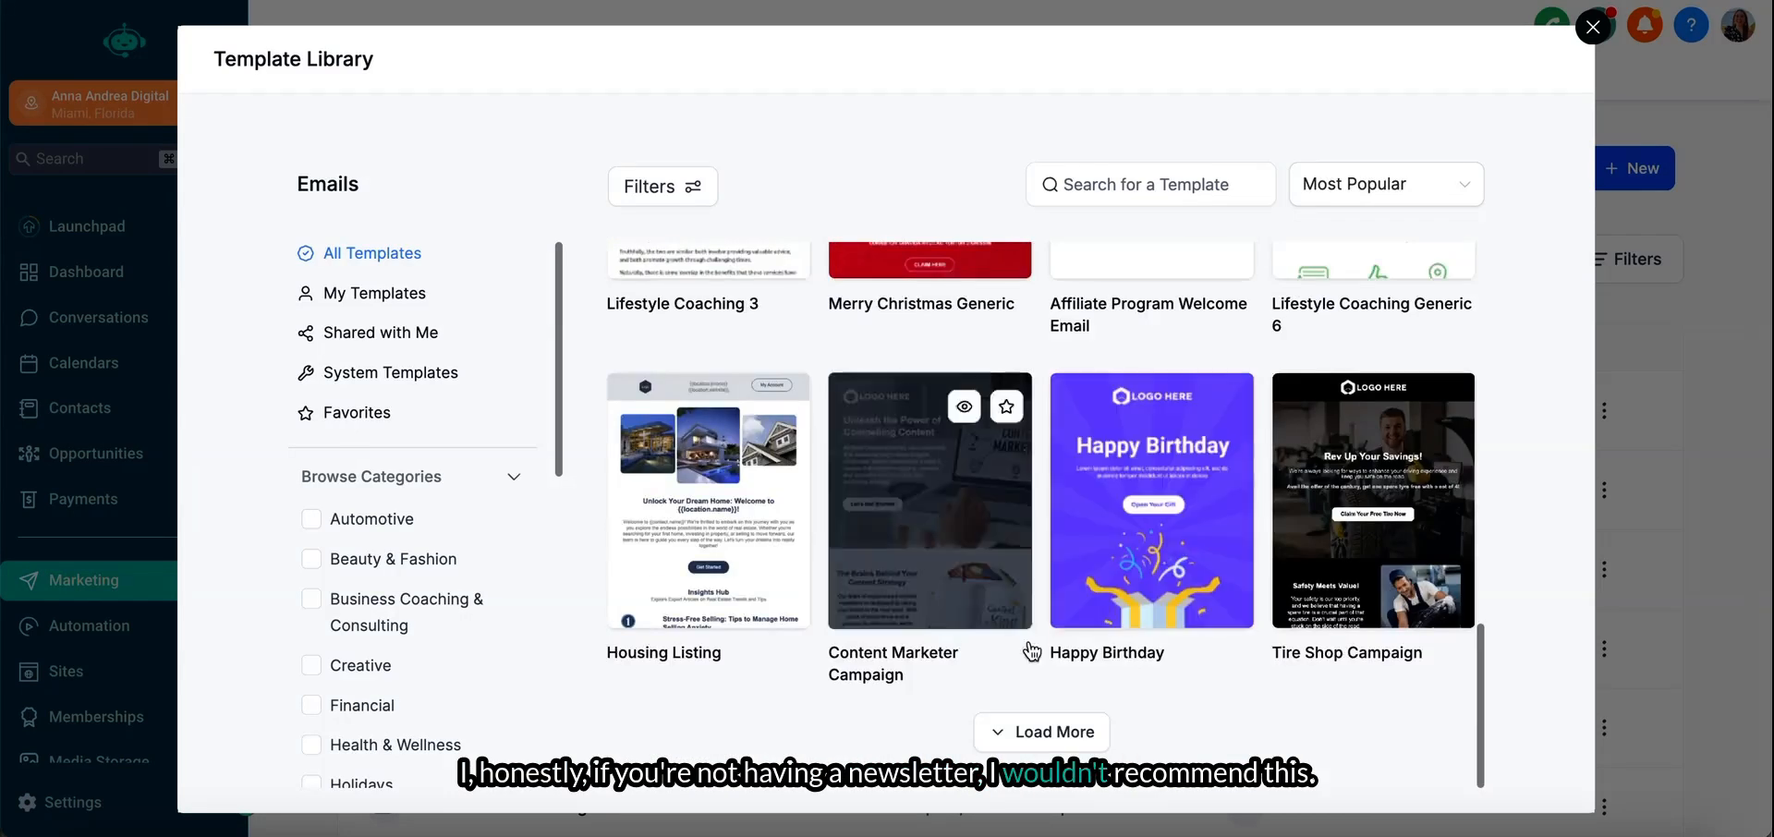
{"action": "left_click", "coordinate": [1031, 729]}
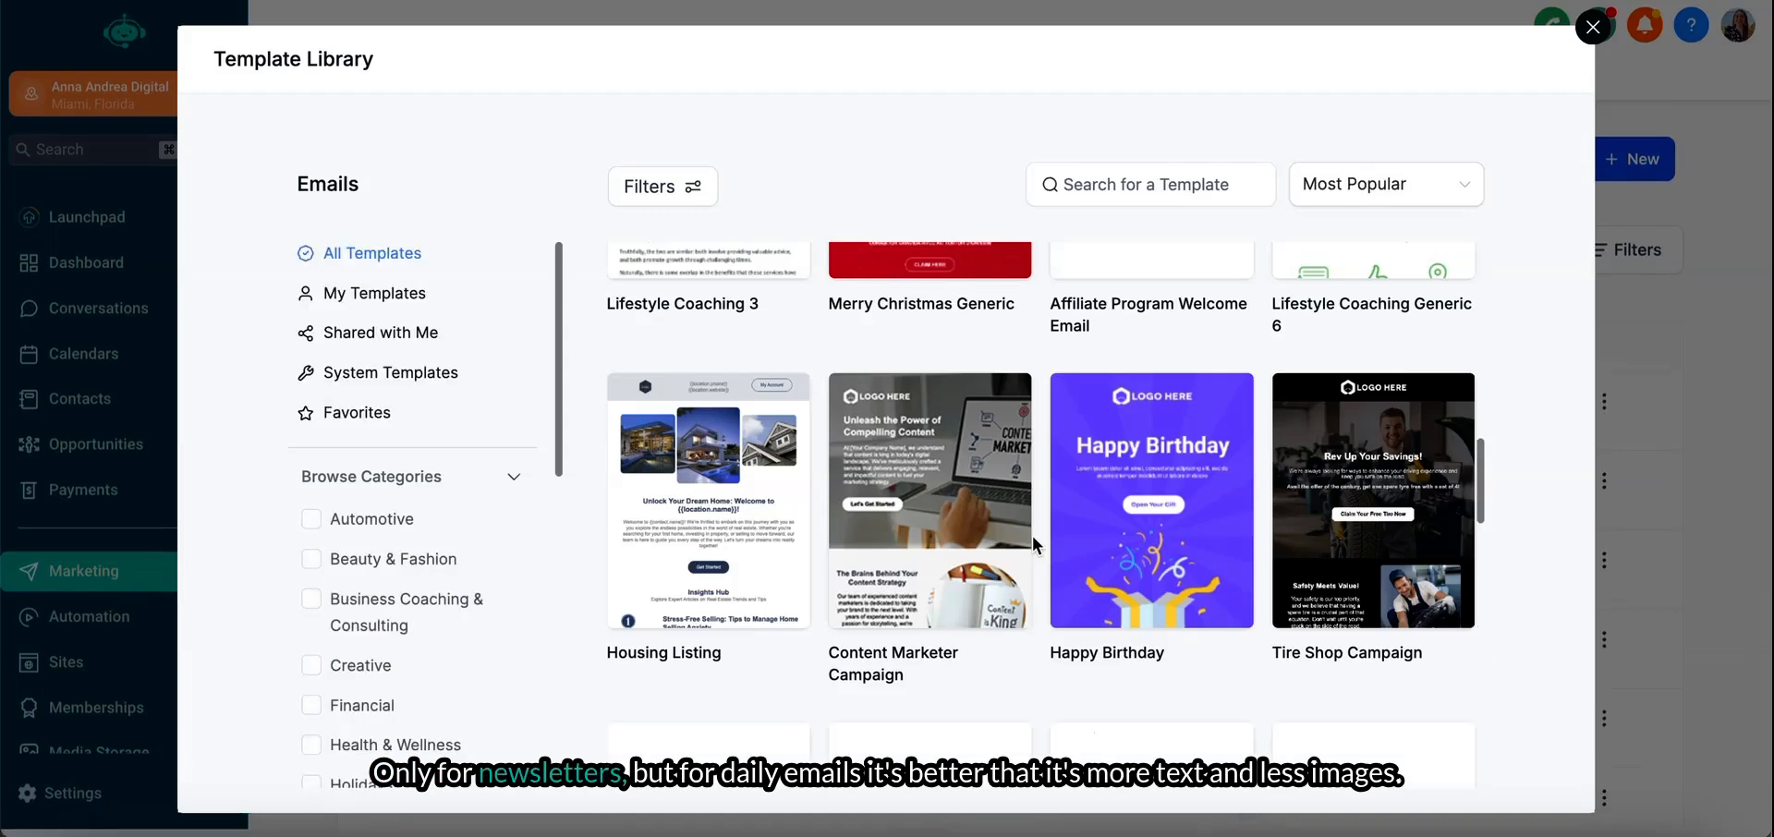
{"action": "scroll", "coordinate": [1033, 535], "scroll_direction": "down", "scroll_amount": 15}
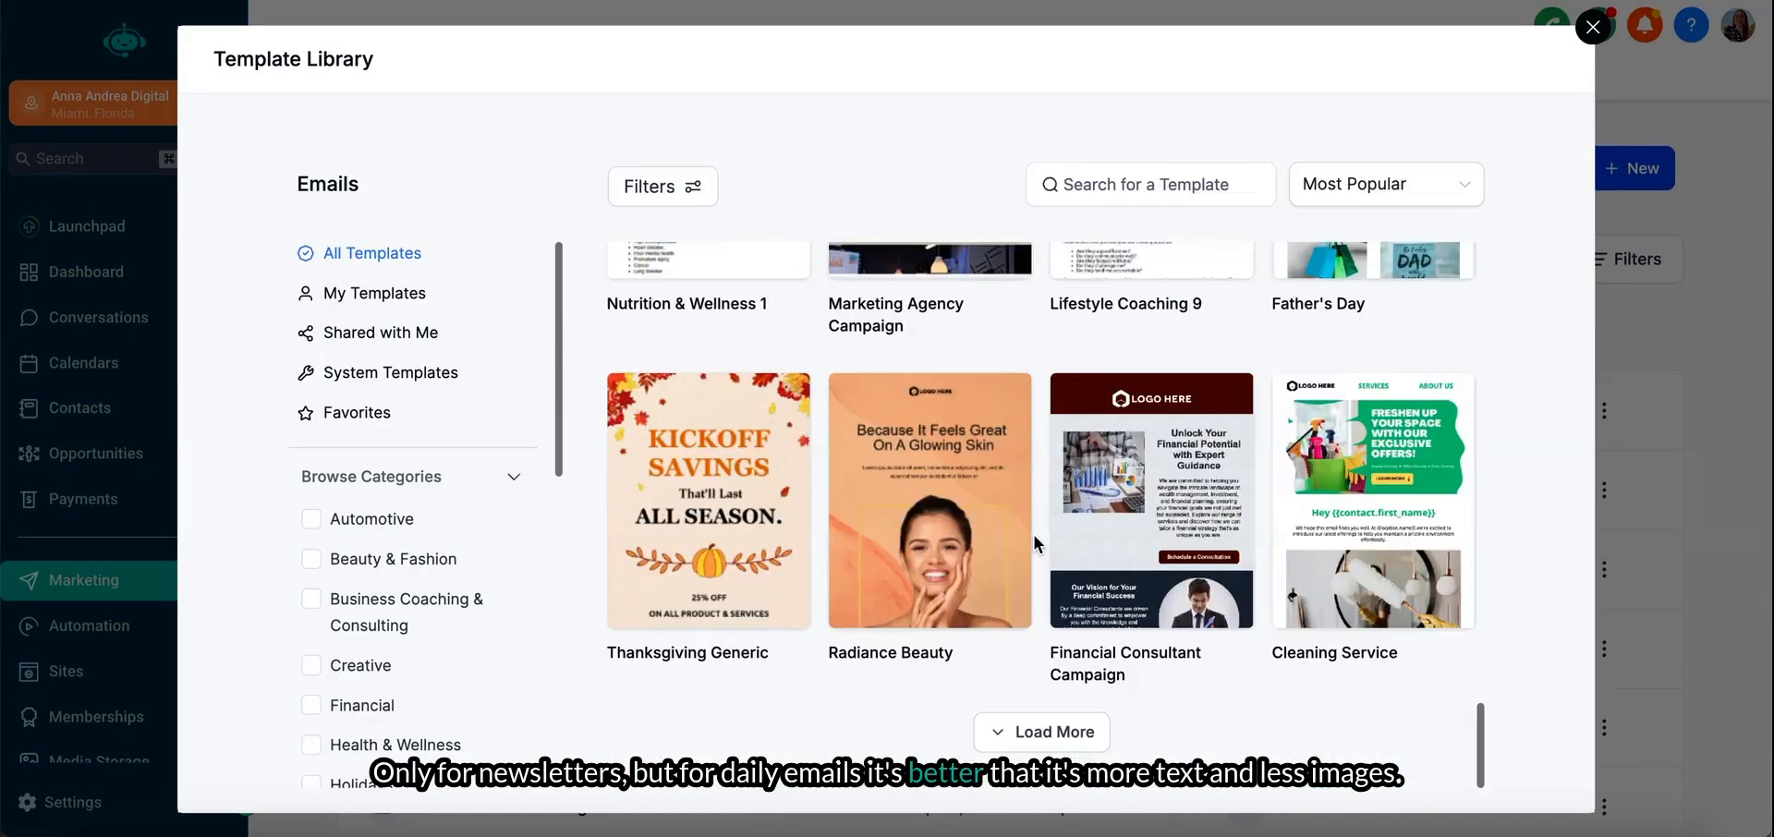
{"action": "left_click", "coordinate": [1036, 730]}
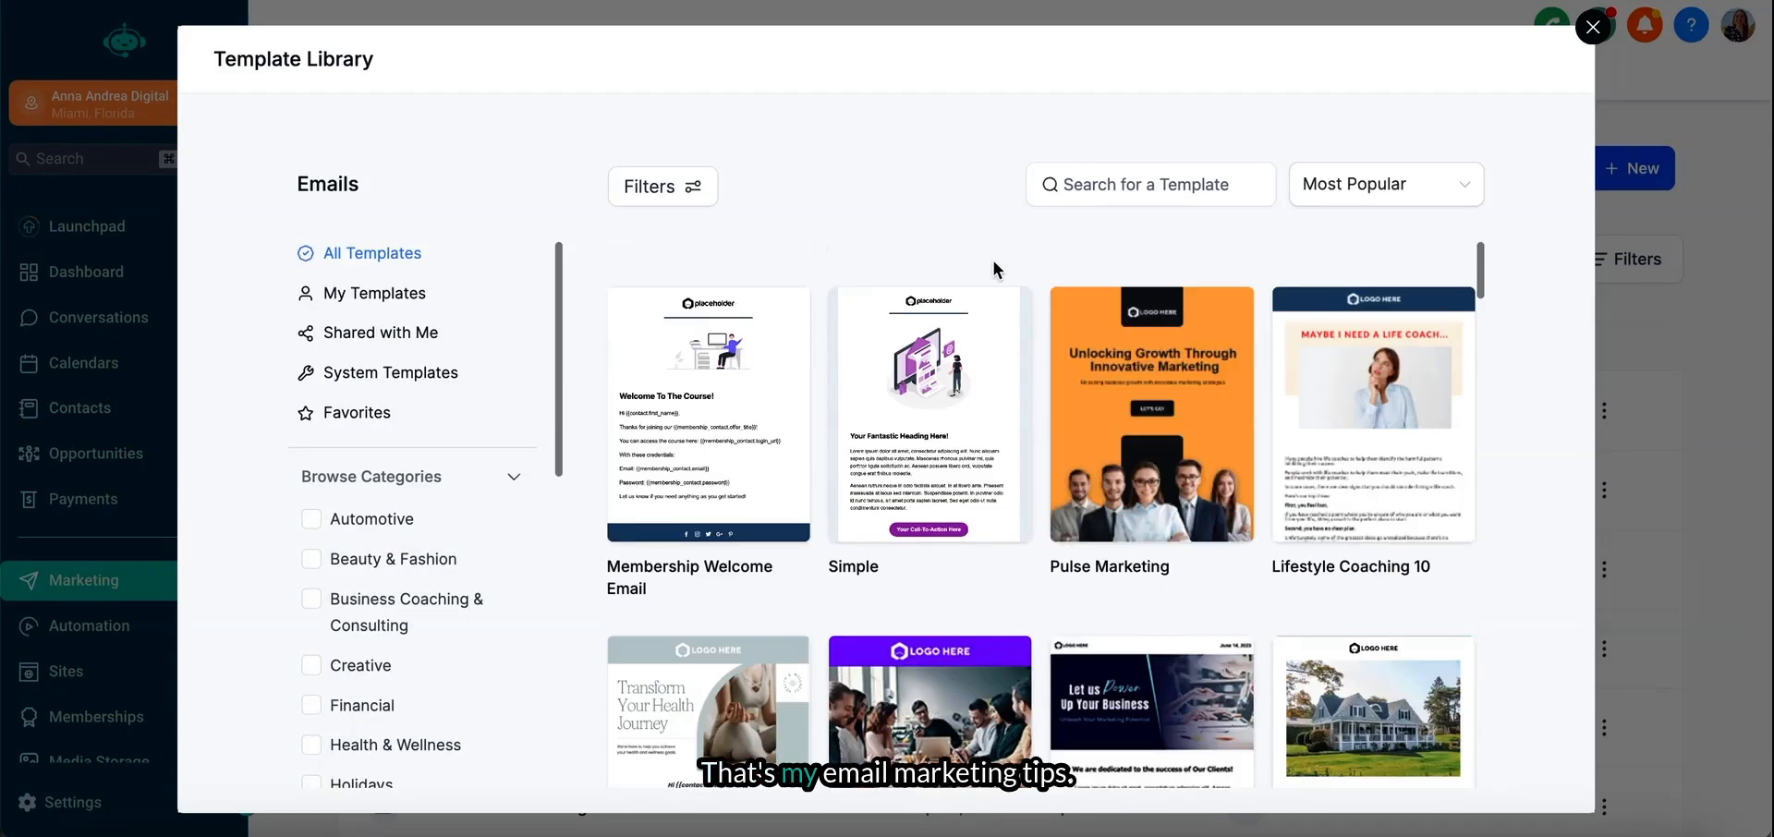
- Preview the Membership Welcome Email library template and continue with it into the email editor
{"action": "mouse_move", "coordinate": [775, 472]}
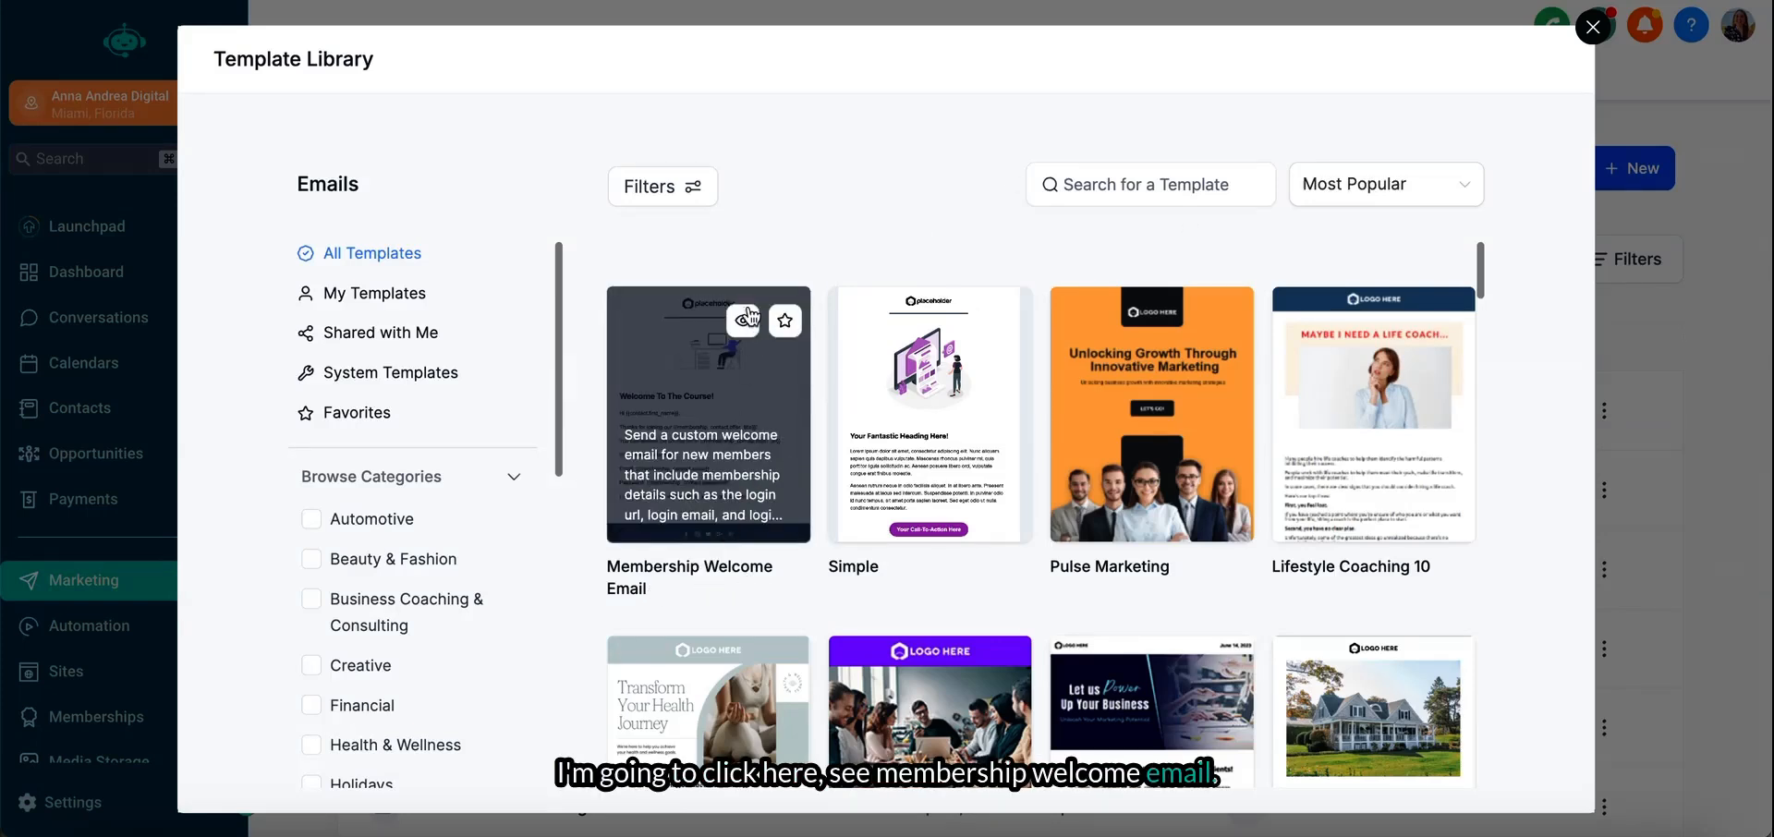
{"action": "left_click", "coordinate": [743, 314]}
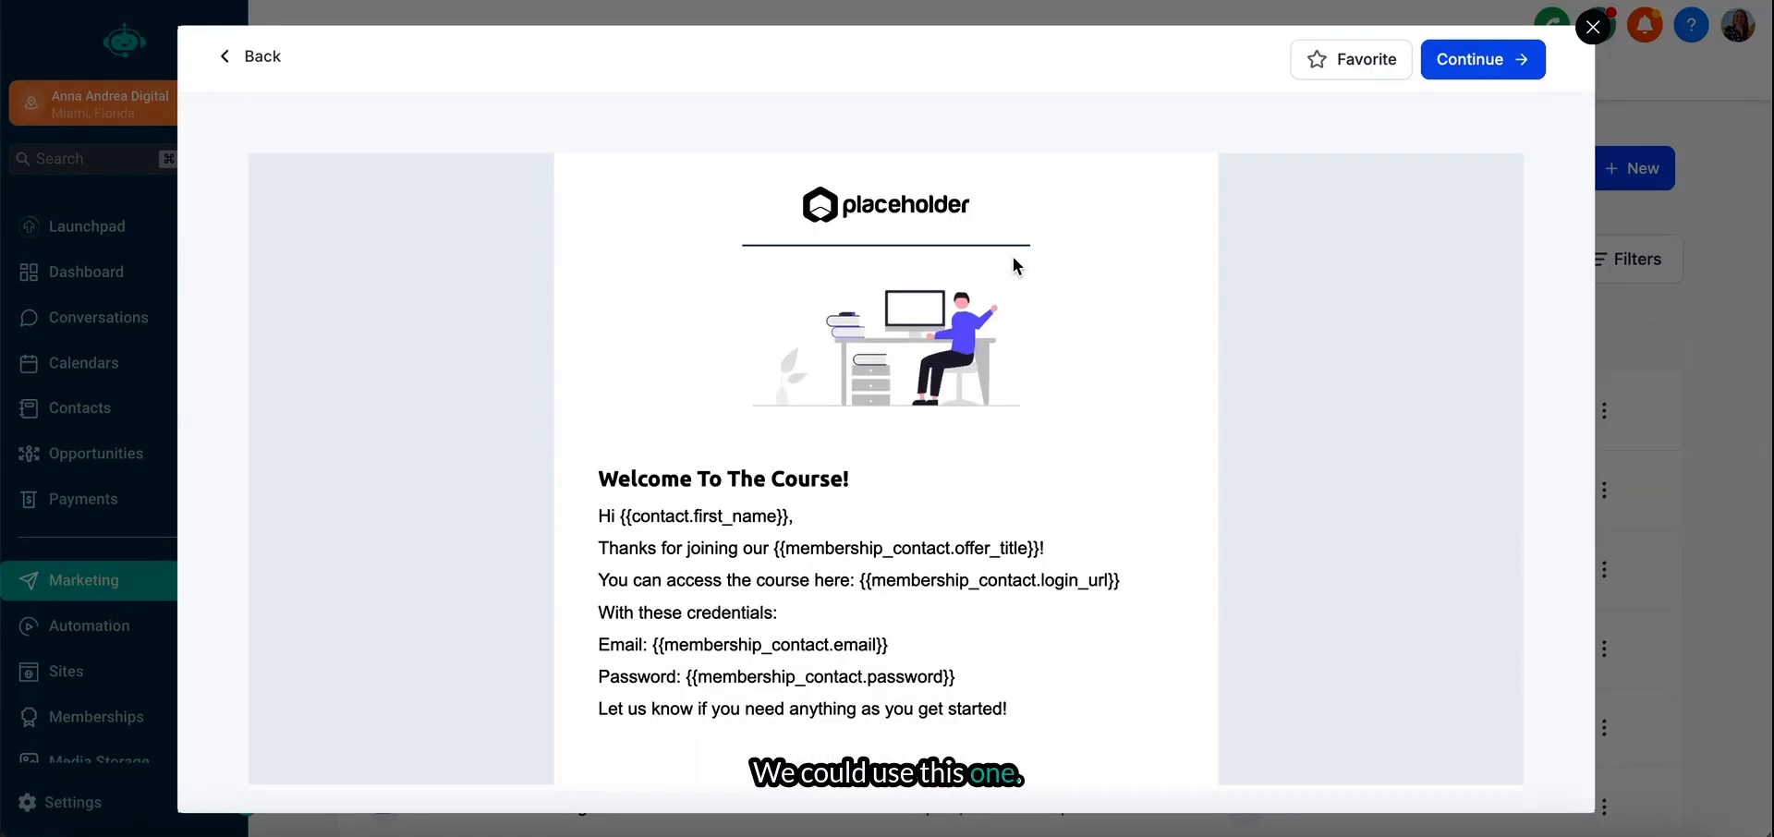
{"action": "scroll", "coordinate": [952, 470], "scroll_direction": "down", "scroll_amount": 4}
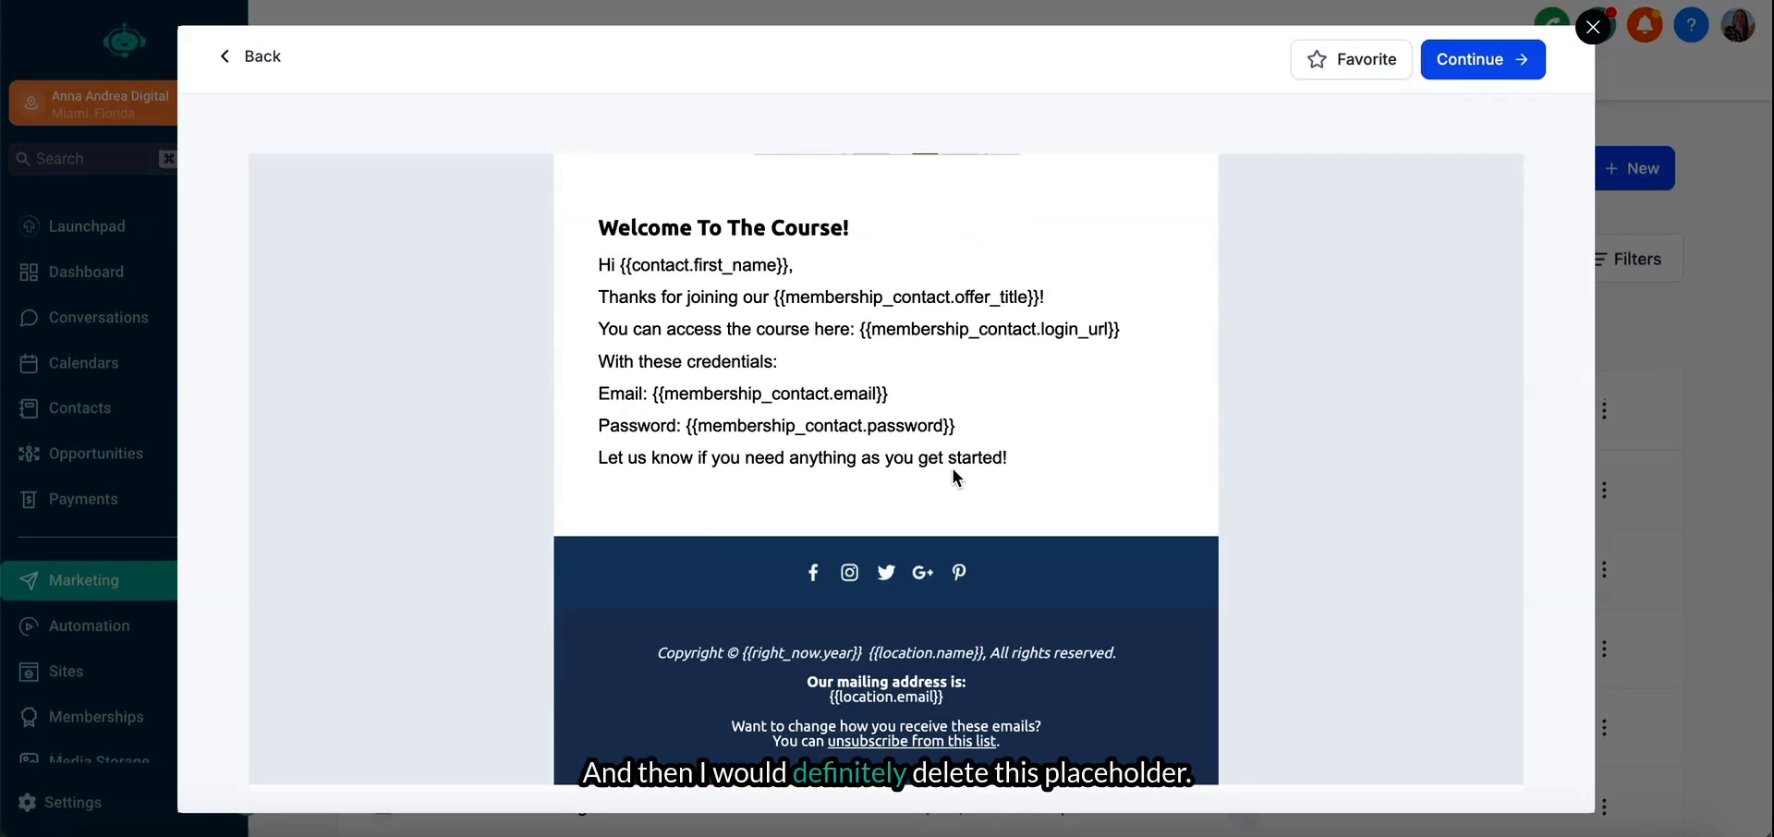
{"action": "scroll", "coordinate": [952, 468], "scroll_direction": "up", "scroll_amount": 3}
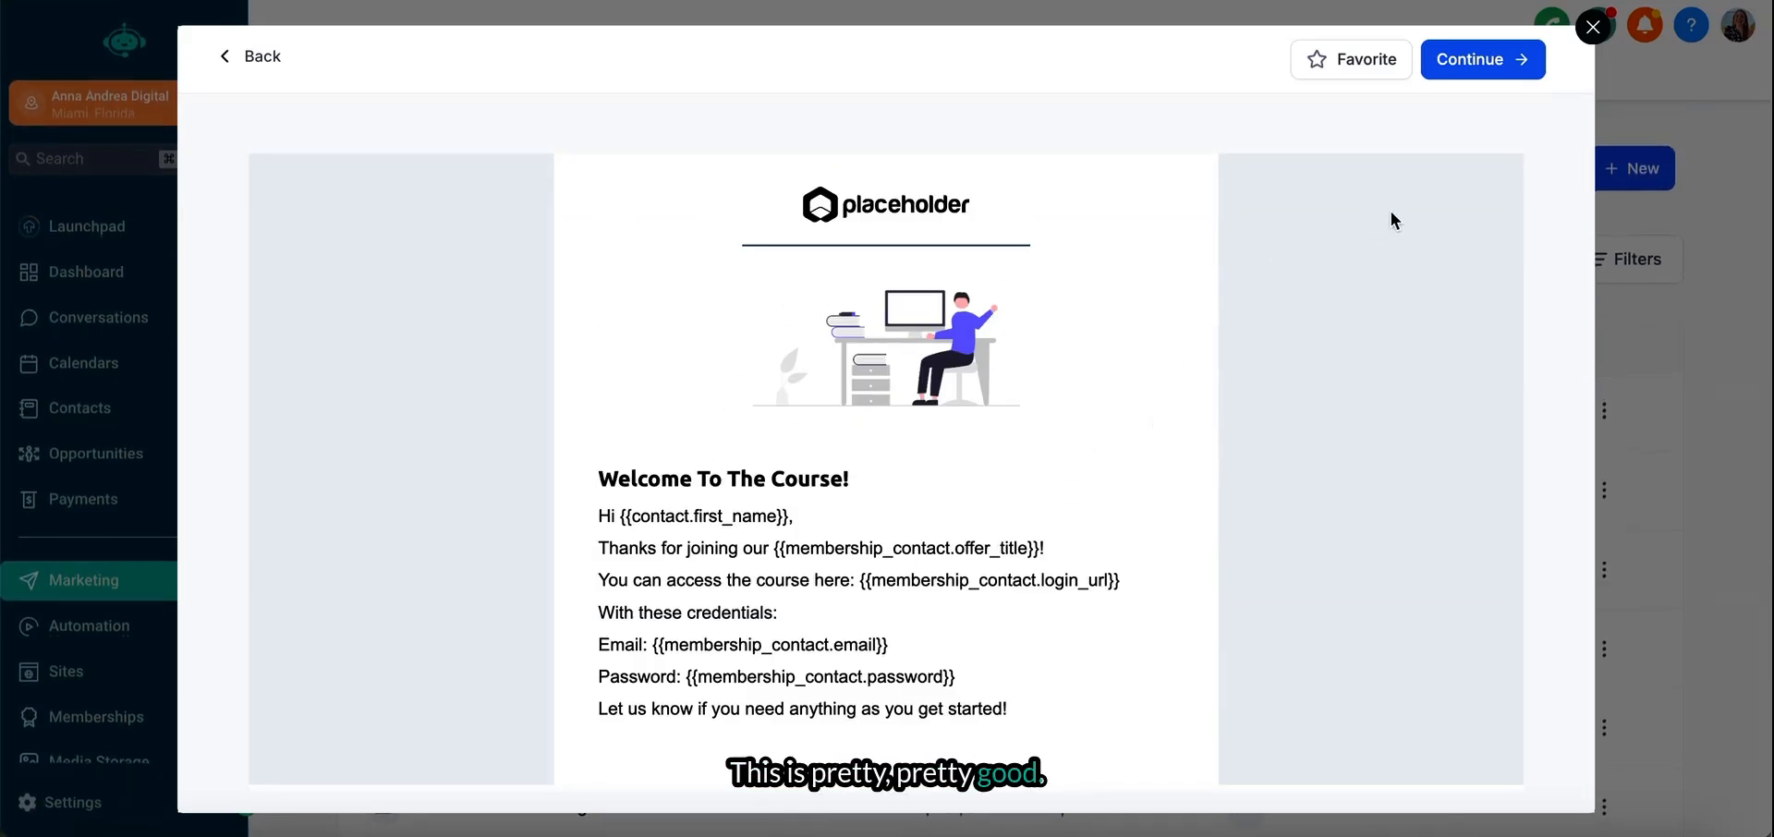
{"action": "left_click", "coordinate": [1482, 59]}
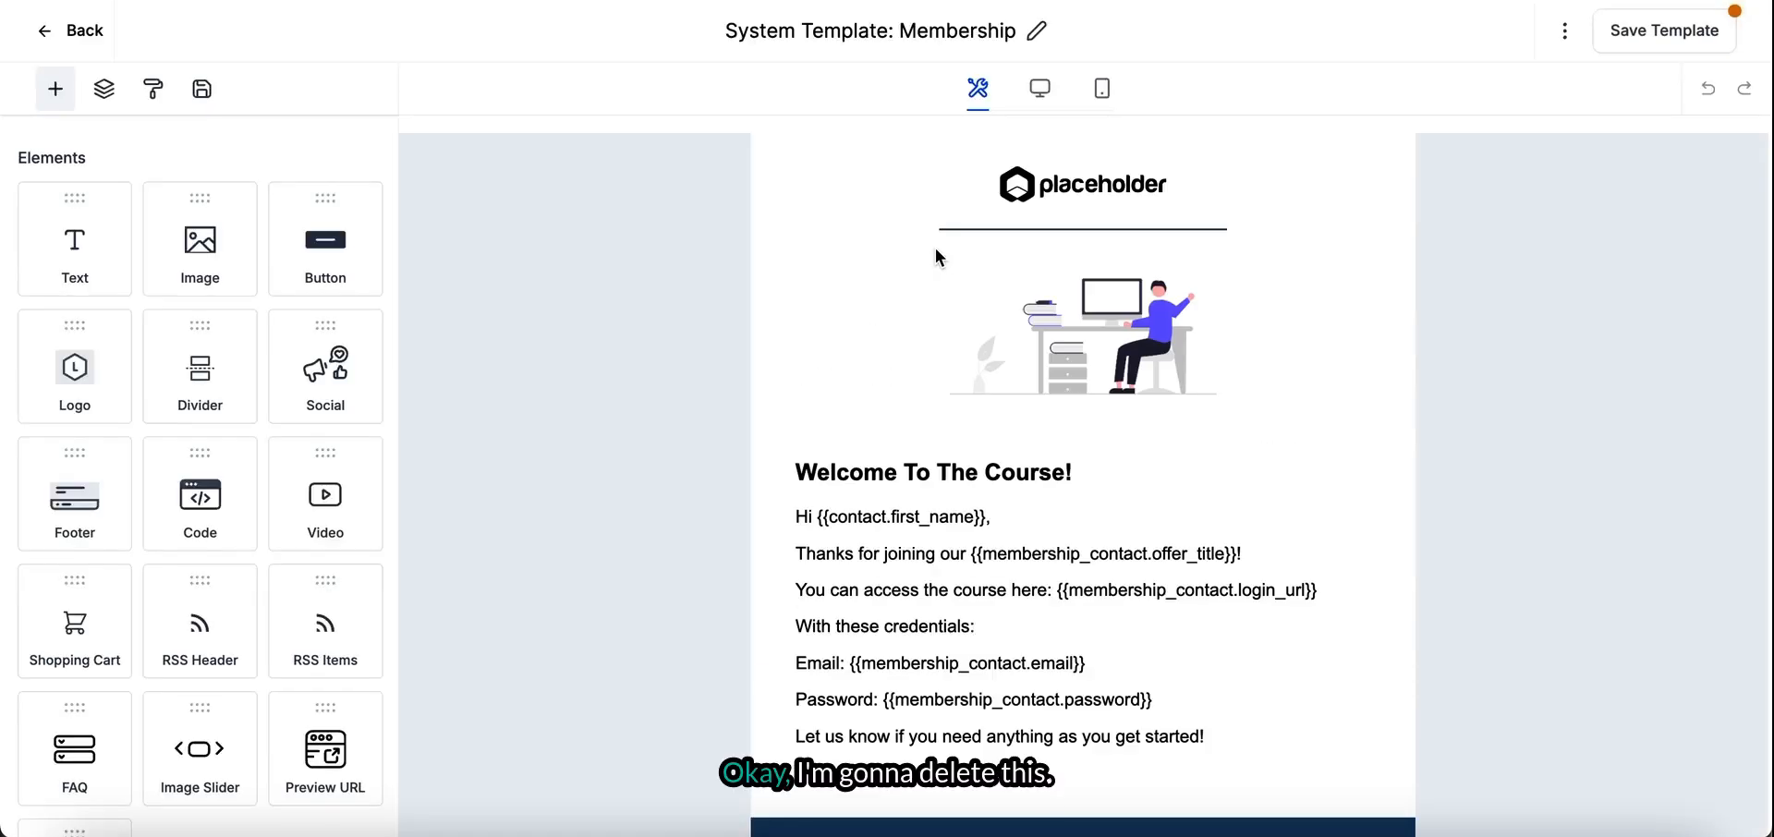
- Delete the desk illustration, the placeholder logo and the divider line above the Welcome To The Course text
{"action": "left_click", "coordinate": [1092, 307]}
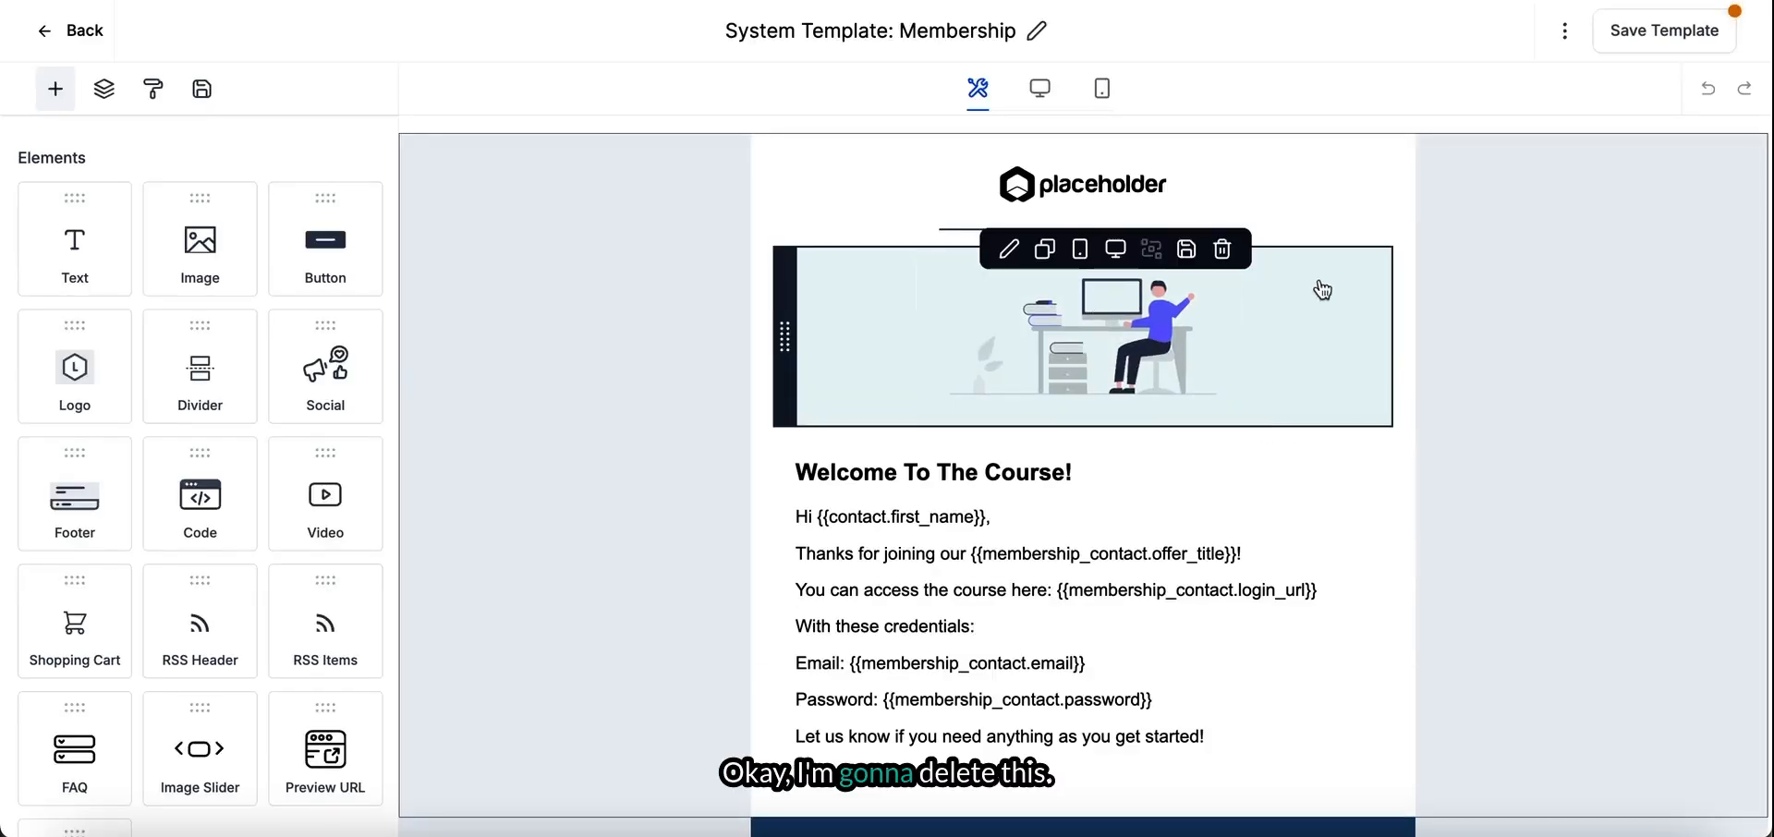
{"action": "left_click", "coordinate": [1222, 249]}
{"action": "left_click", "coordinate": [1111, 191]}
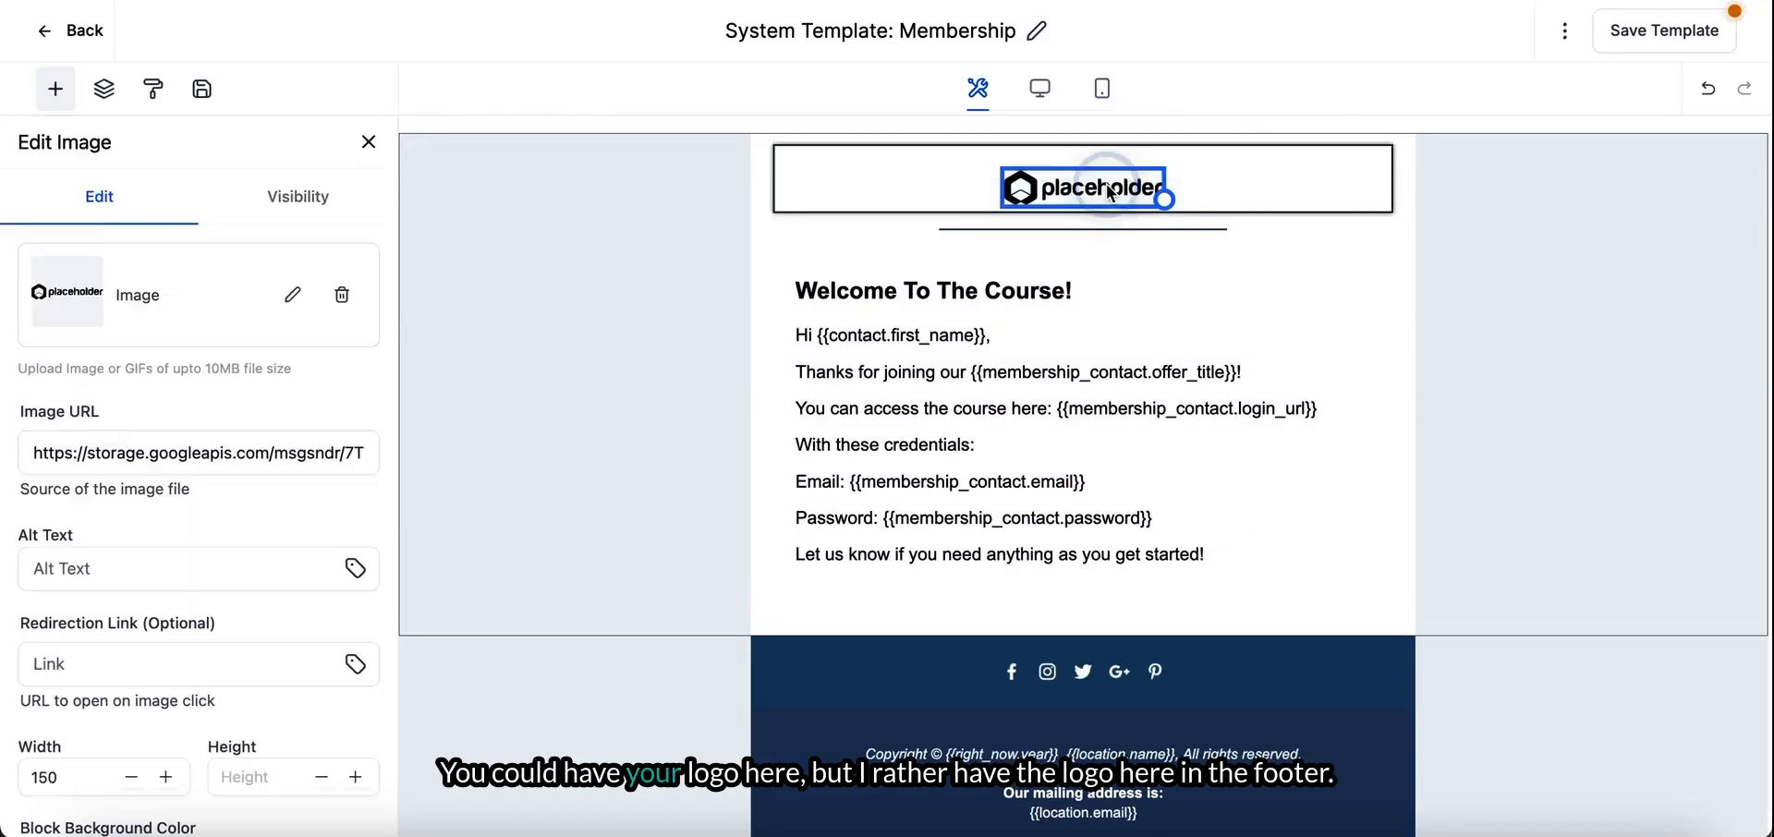
{"action": "left_click", "coordinate": [1253, 261]}
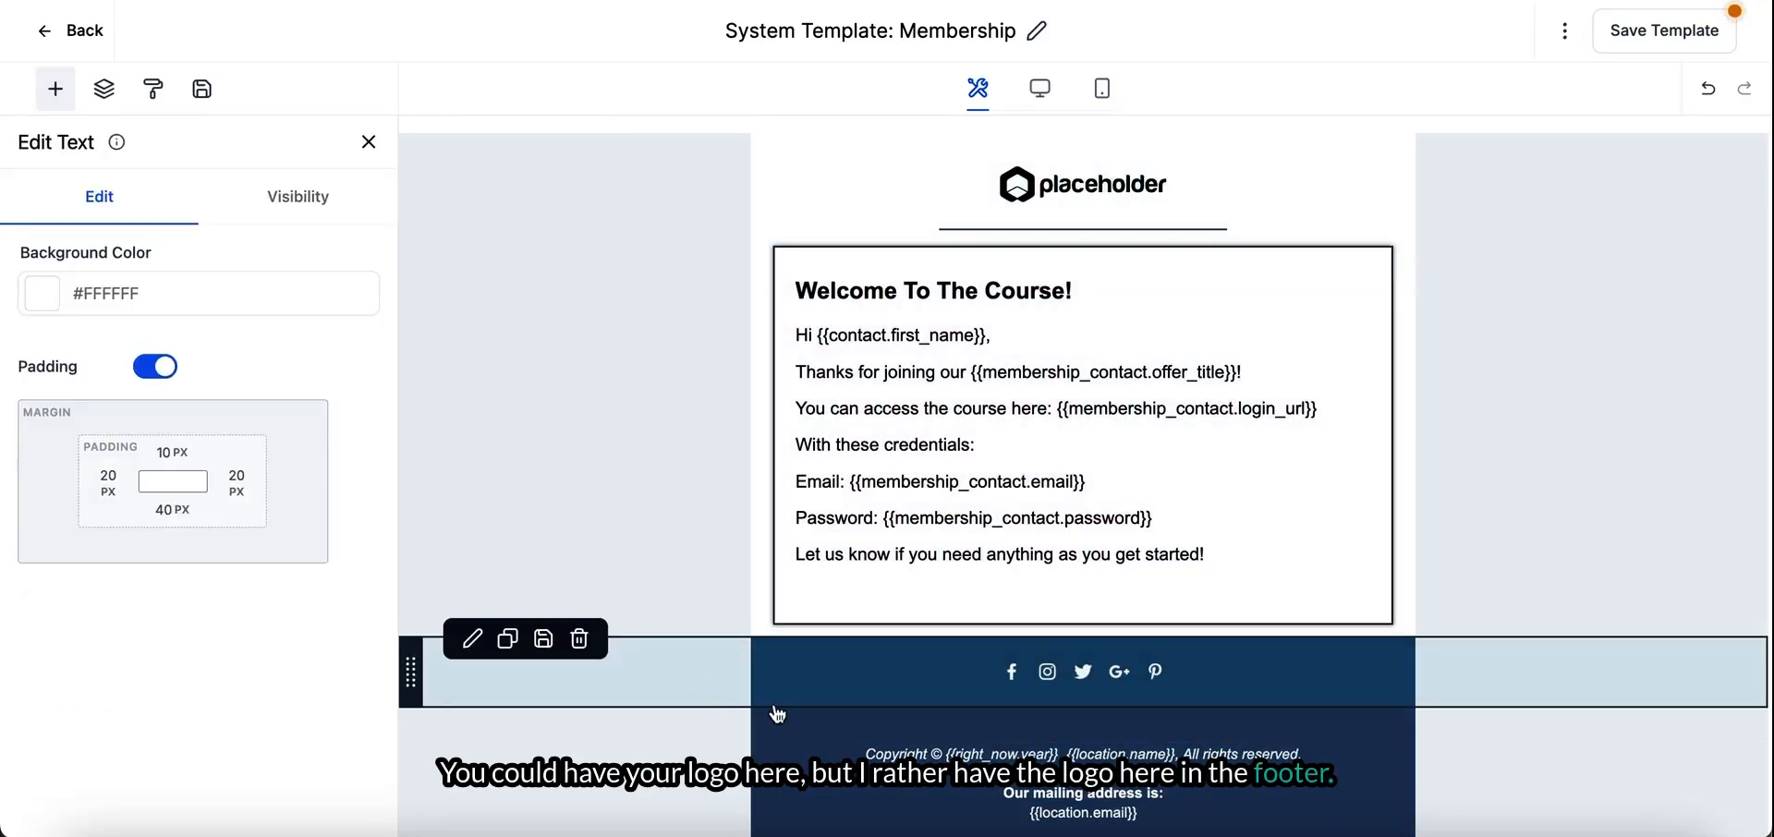
{"action": "left_click", "coordinate": [1223, 147]}
{"action": "left_click", "coordinate": [1222, 148]}
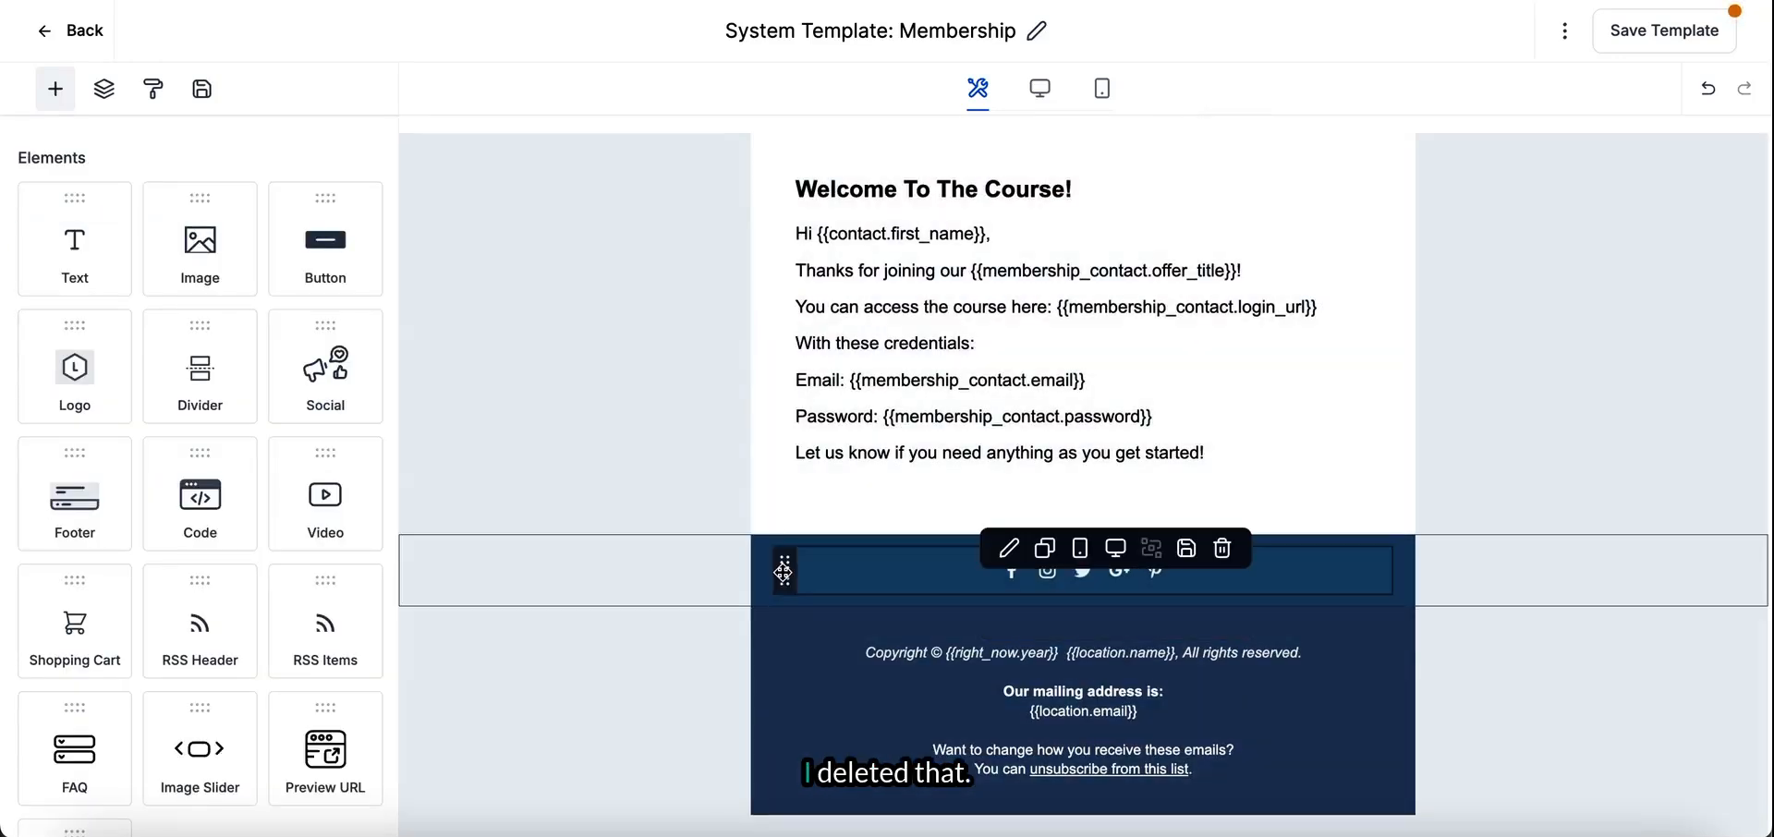
- Set the background color of the footer section with the copyright and unsubscribe text to the dark navy brand color (#064860)
{"action": "left_click", "coordinate": [681, 724]}
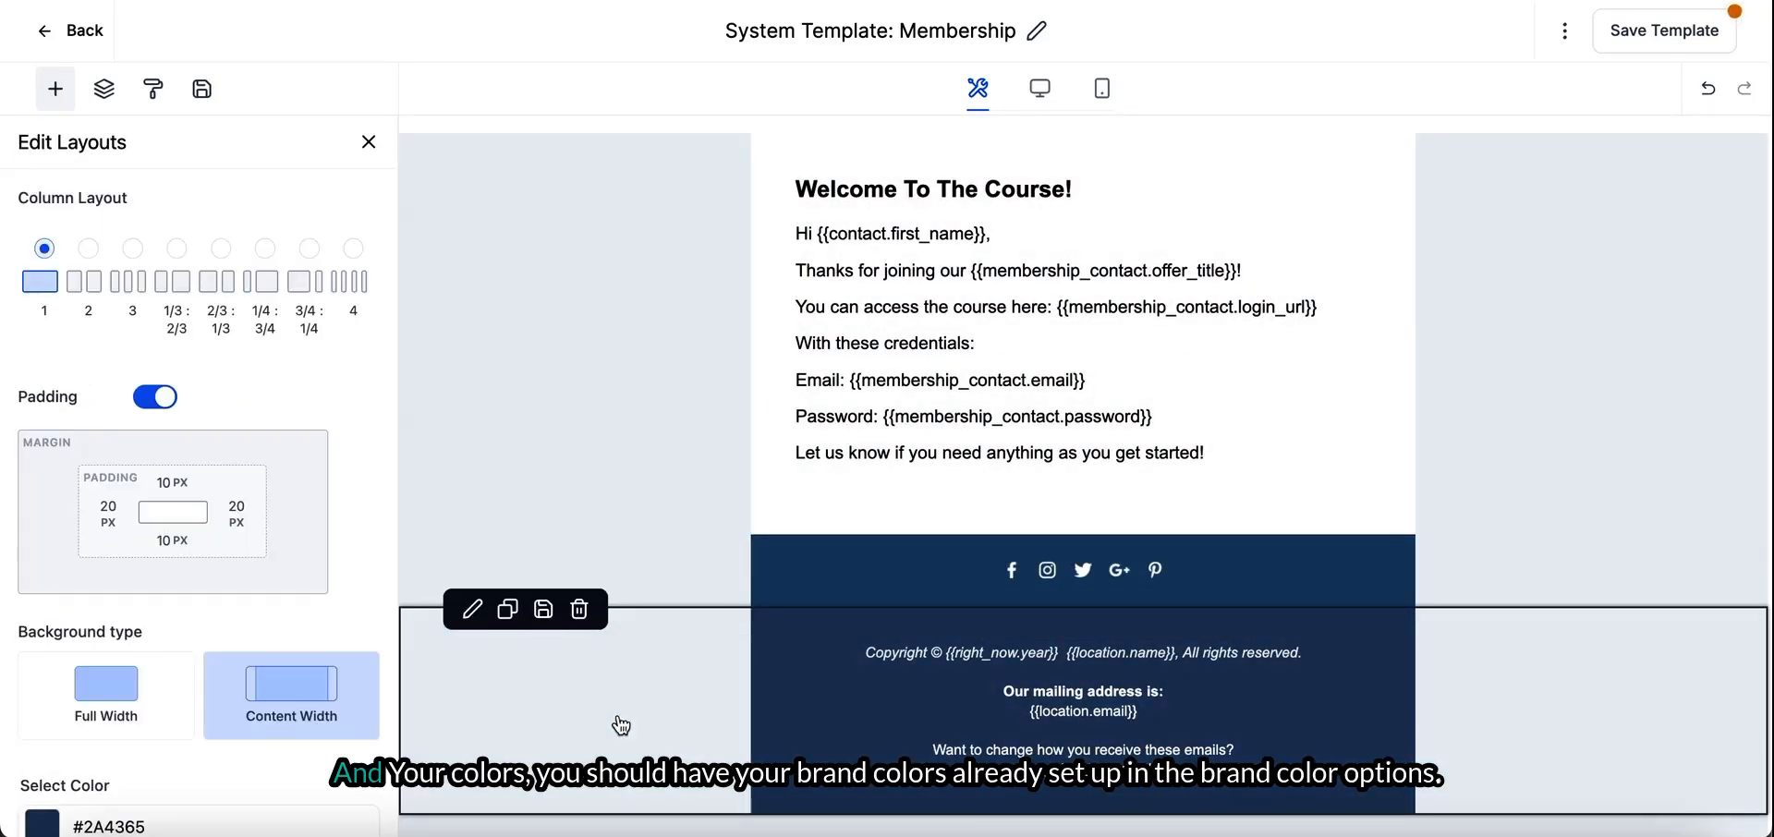
{"action": "scroll", "coordinate": [199, 415], "scroll_direction": "down", "scroll_amount": 3}
{"action": "left_click", "coordinate": [43, 514]}
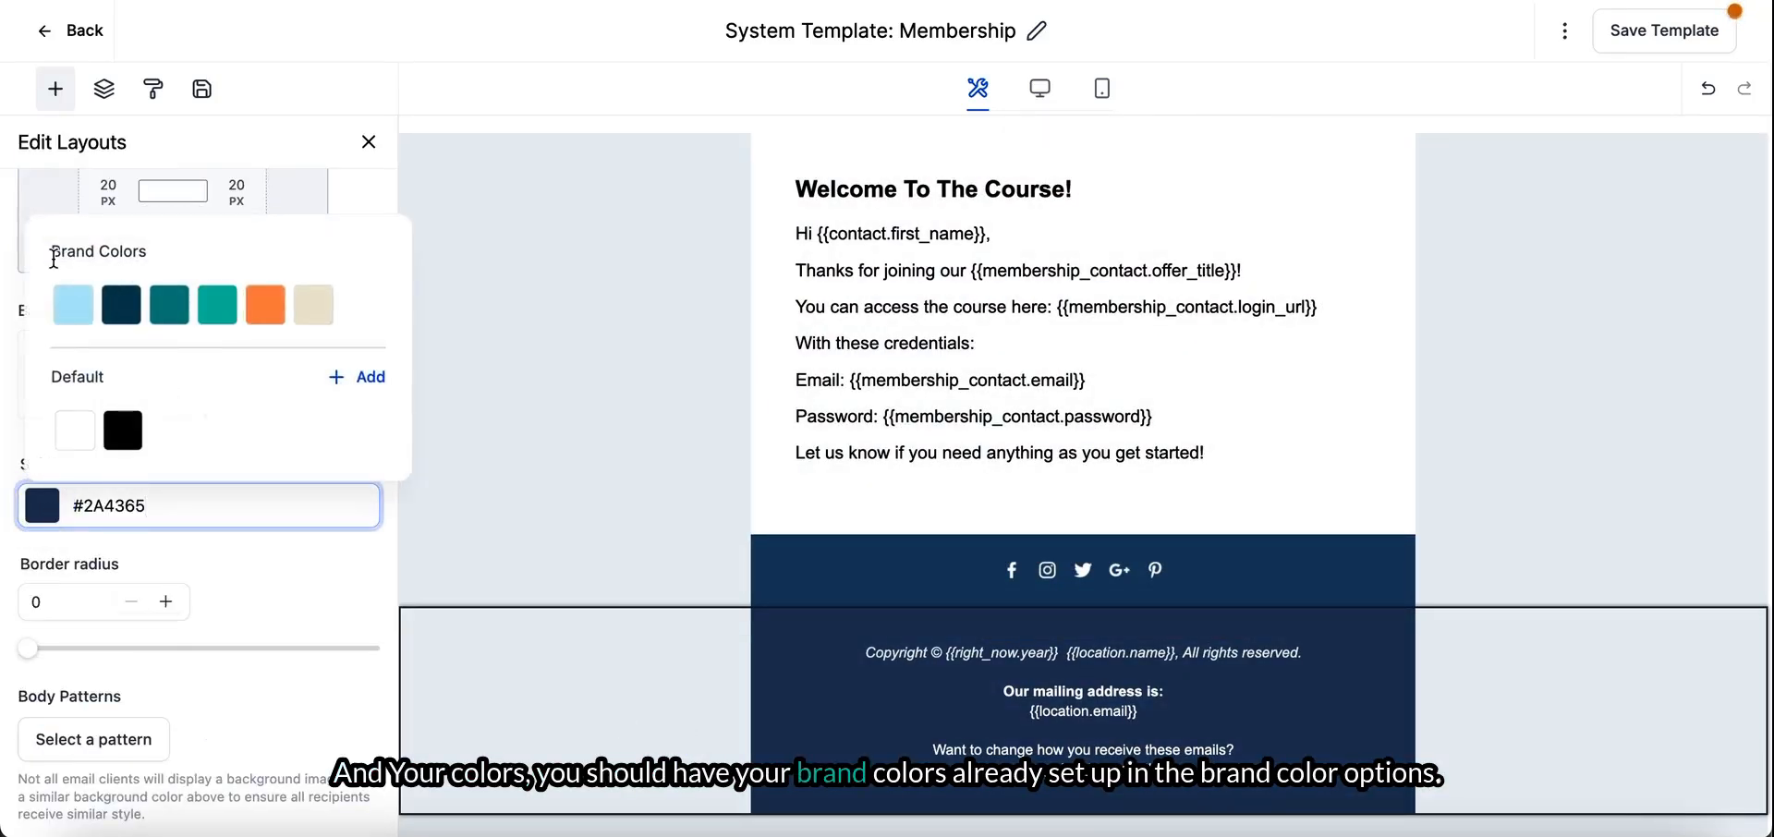
{"action": "left_click", "coordinate": [128, 318]}
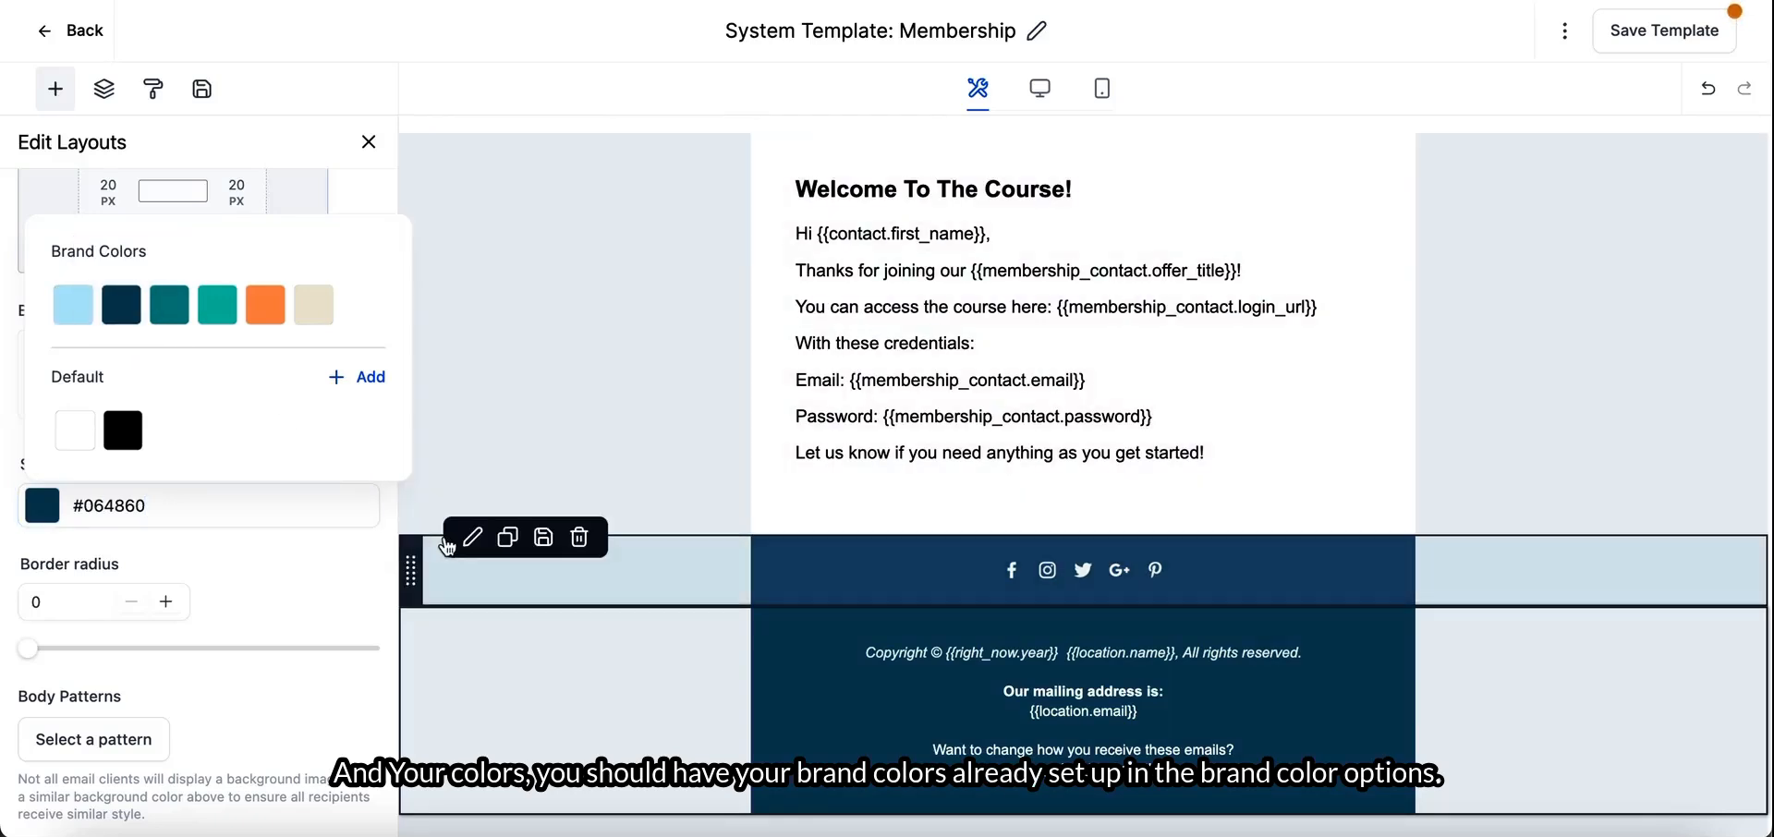
- Replace the {{location.name}} placeholder in the footer's copyright line with the company name Anna Andrea Digital LLC
{"action": "left_click", "coordinate": [514, 576]}
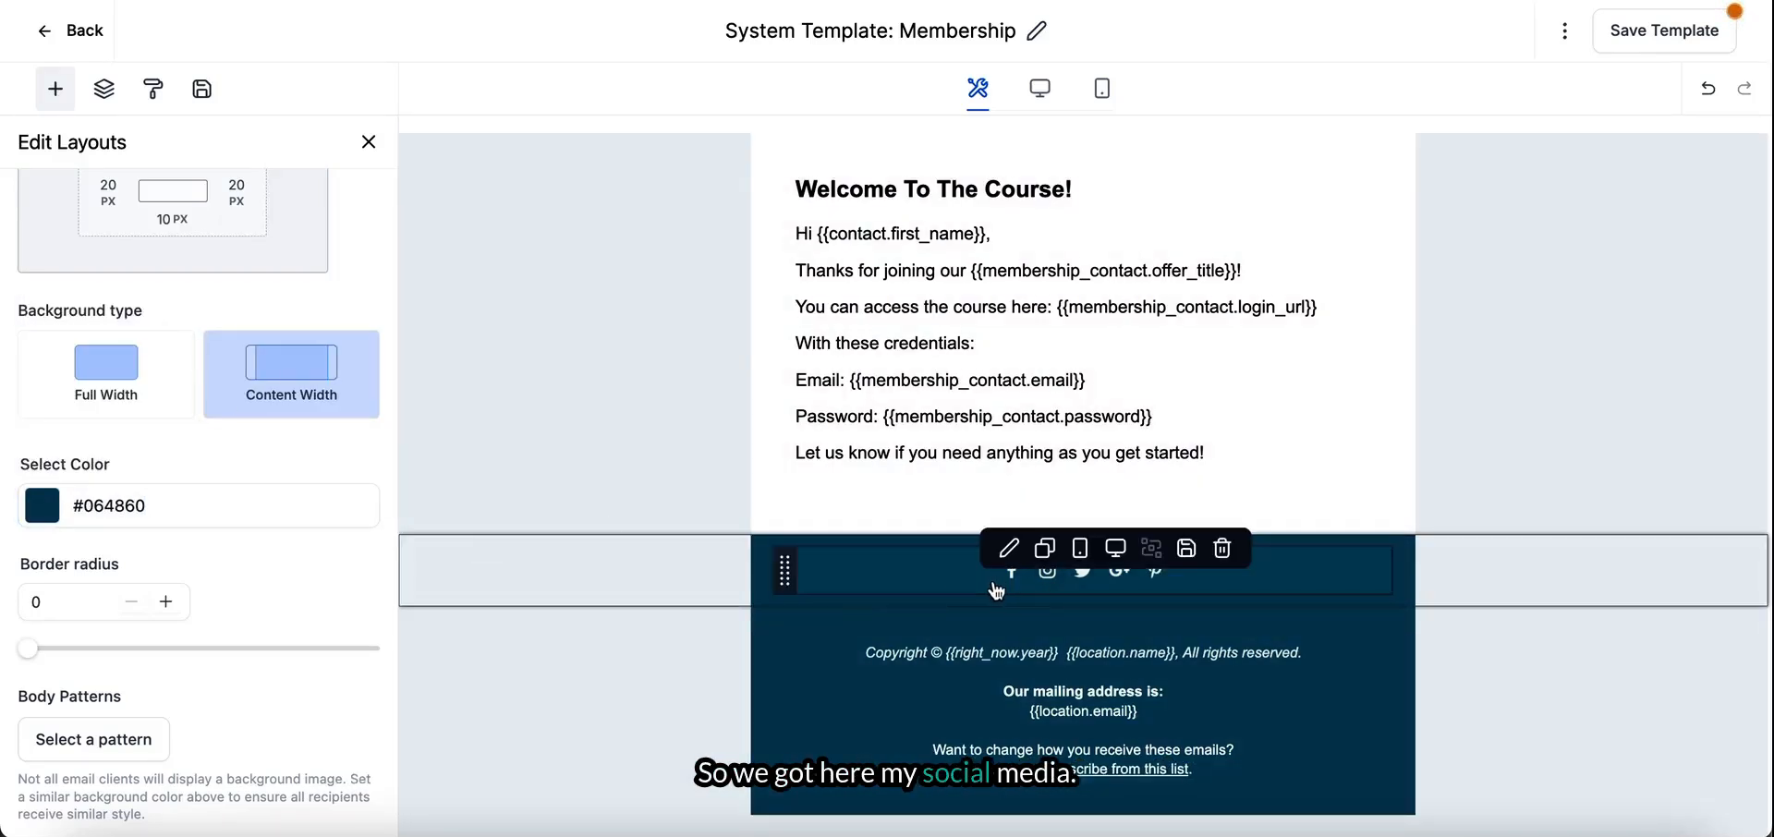
{"action": "left_click", "coordinate": [899, 663]}
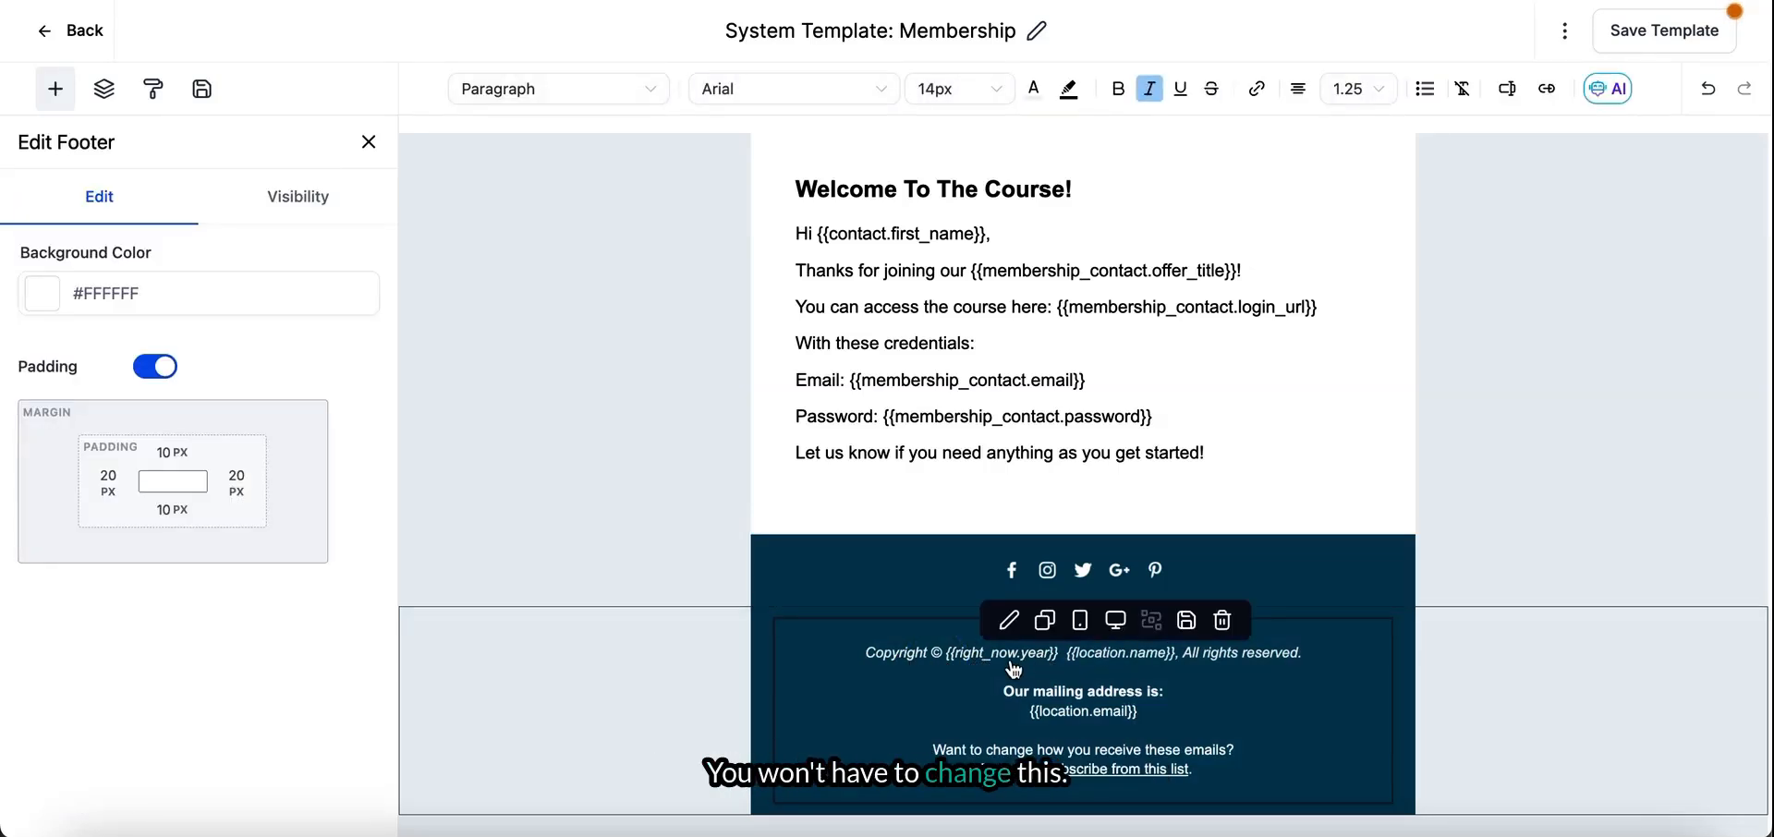
{"action": "left_click", "coordinate": [1162, 660]}
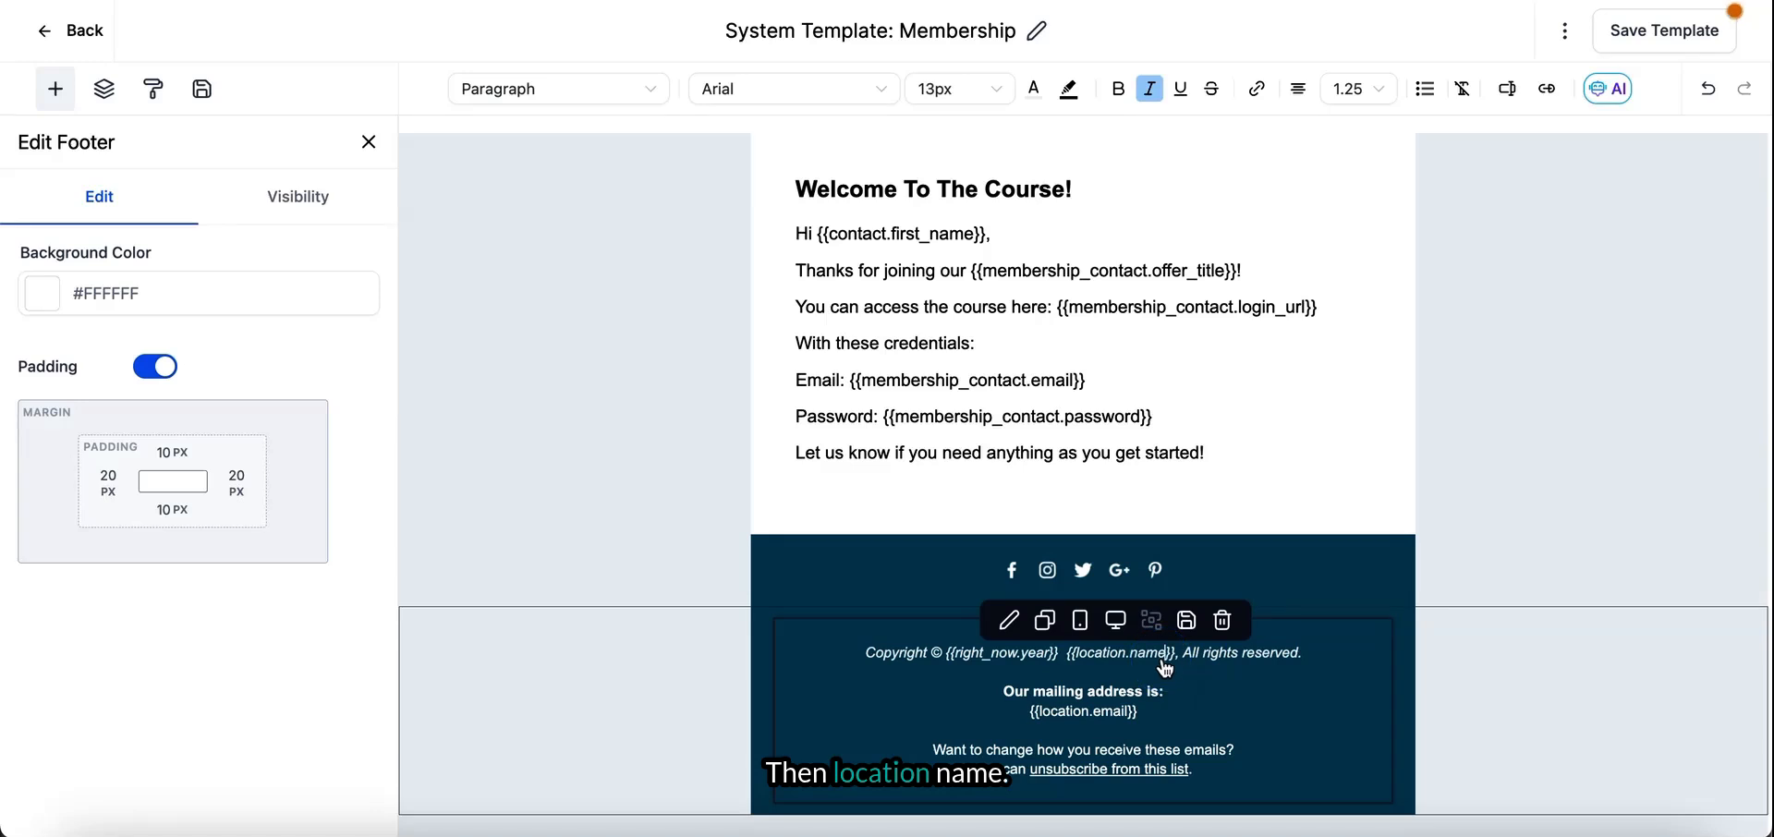
{"action": "left_click_drag", "start_coordinate": [1074, 665], "coordinate": [1172, 679]}
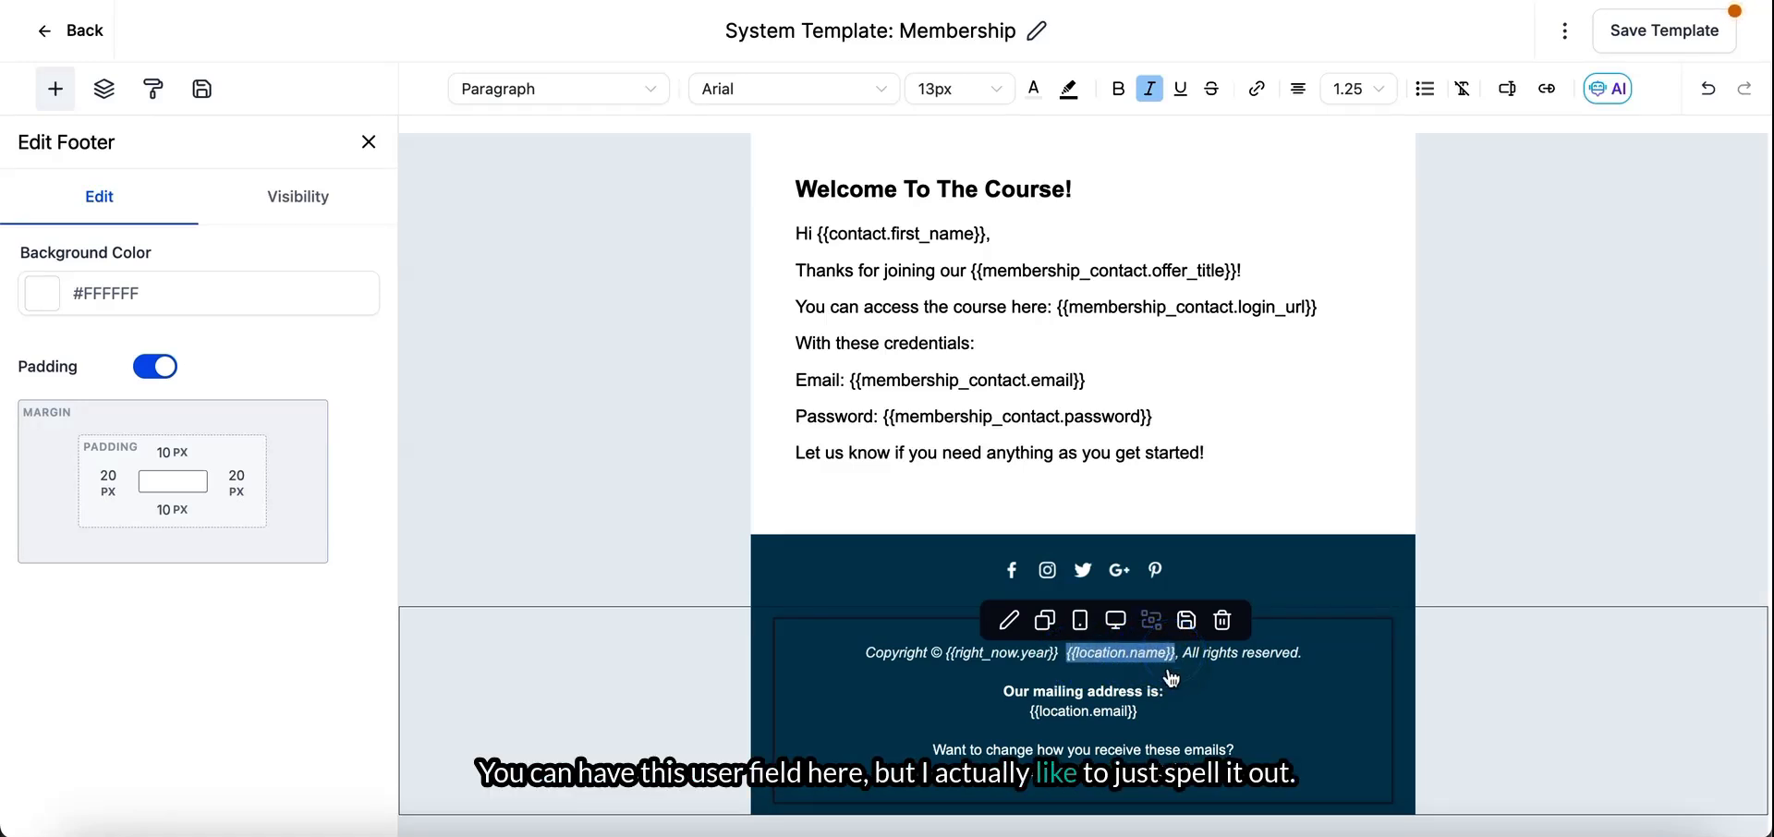
{"action": "type", "text": "Anna Andrea"}
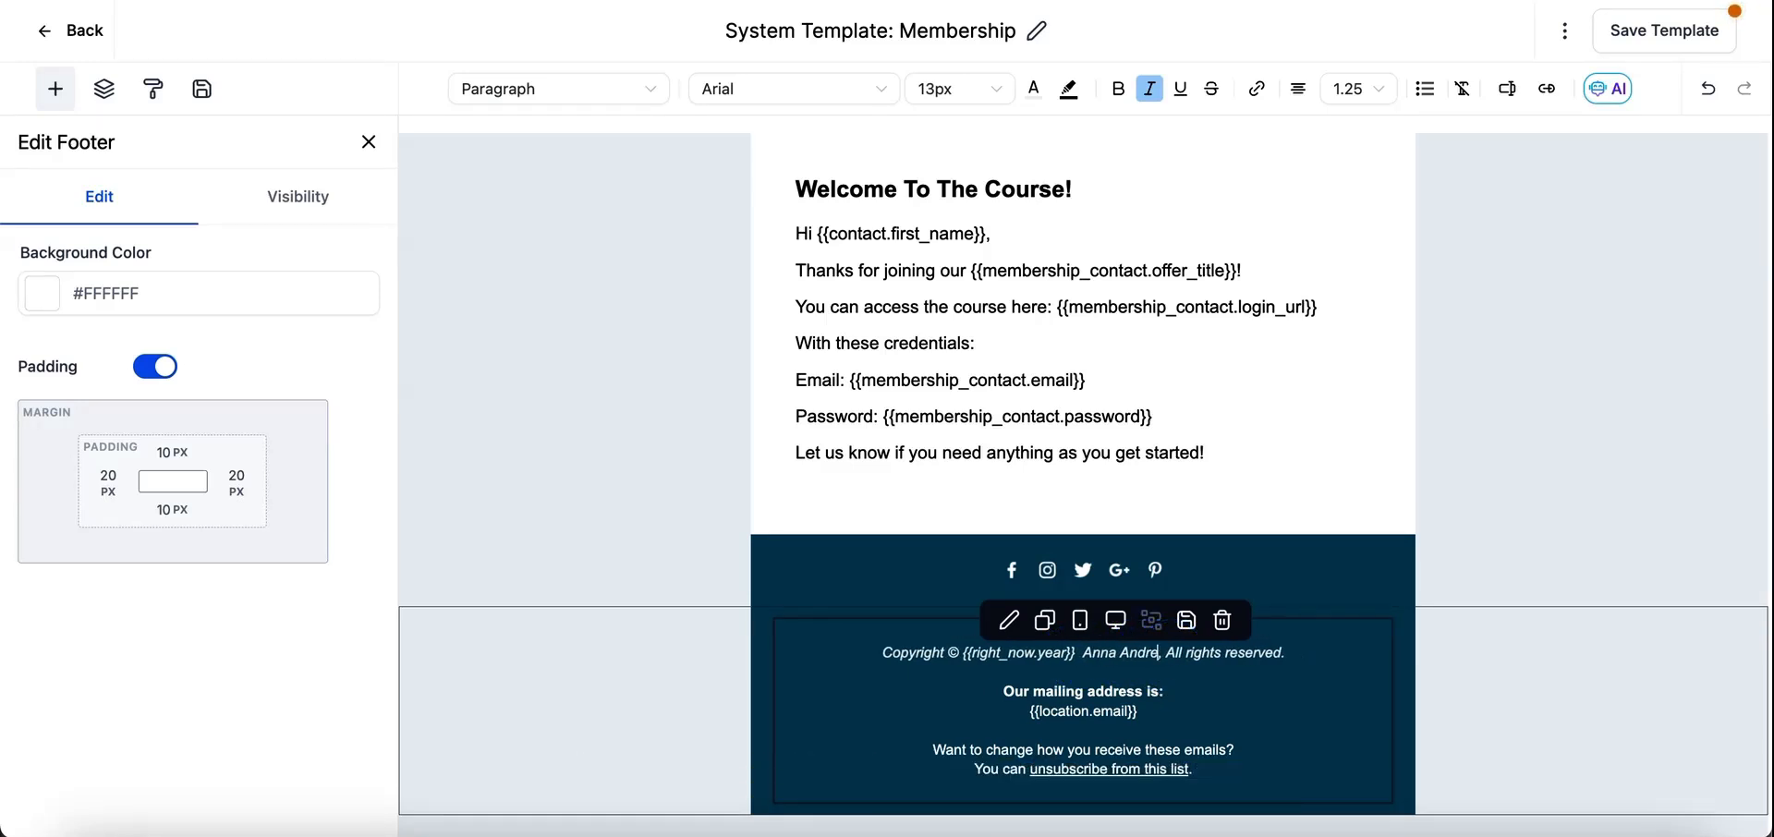
{"action": "type", "text": " Digital LLC"}
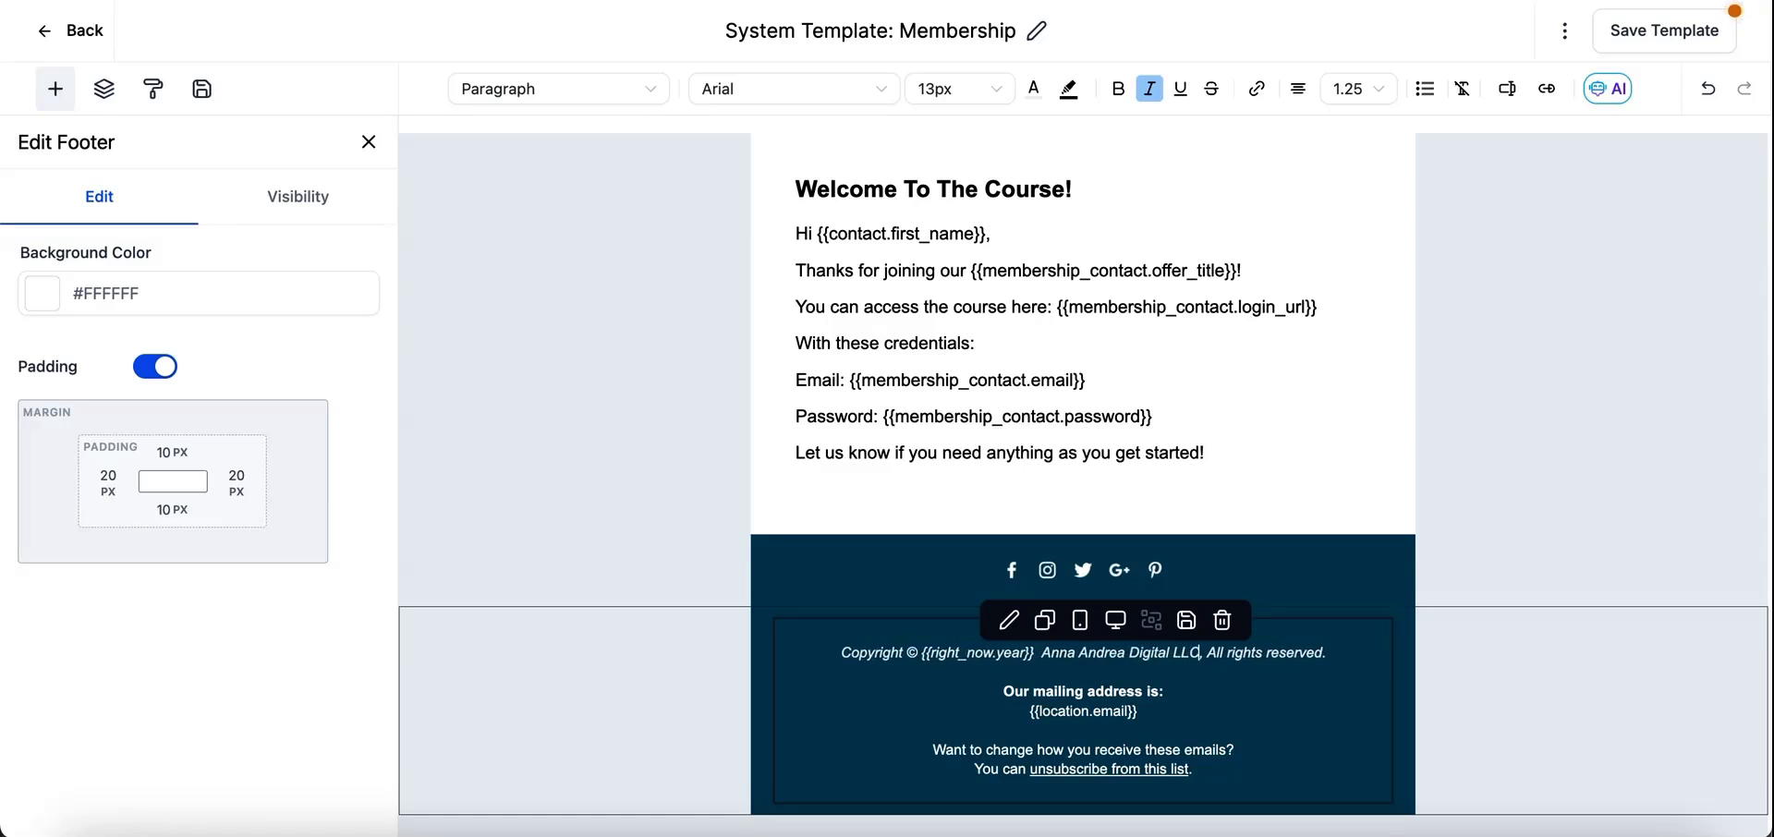
- Replace the {{location.email}} placeholder with the company's support email address, on the same line as "Our mailing address is:"
{"action": "left_click", "coordinate": [1172, 739]}
{"action": "left_click_drag", "start_coordinate": [1142, 713], "coordinate": [1028, 715]}
{"action": "key", "text": "BackSpace"}
{"action": "key", "text": "BackSpace"}
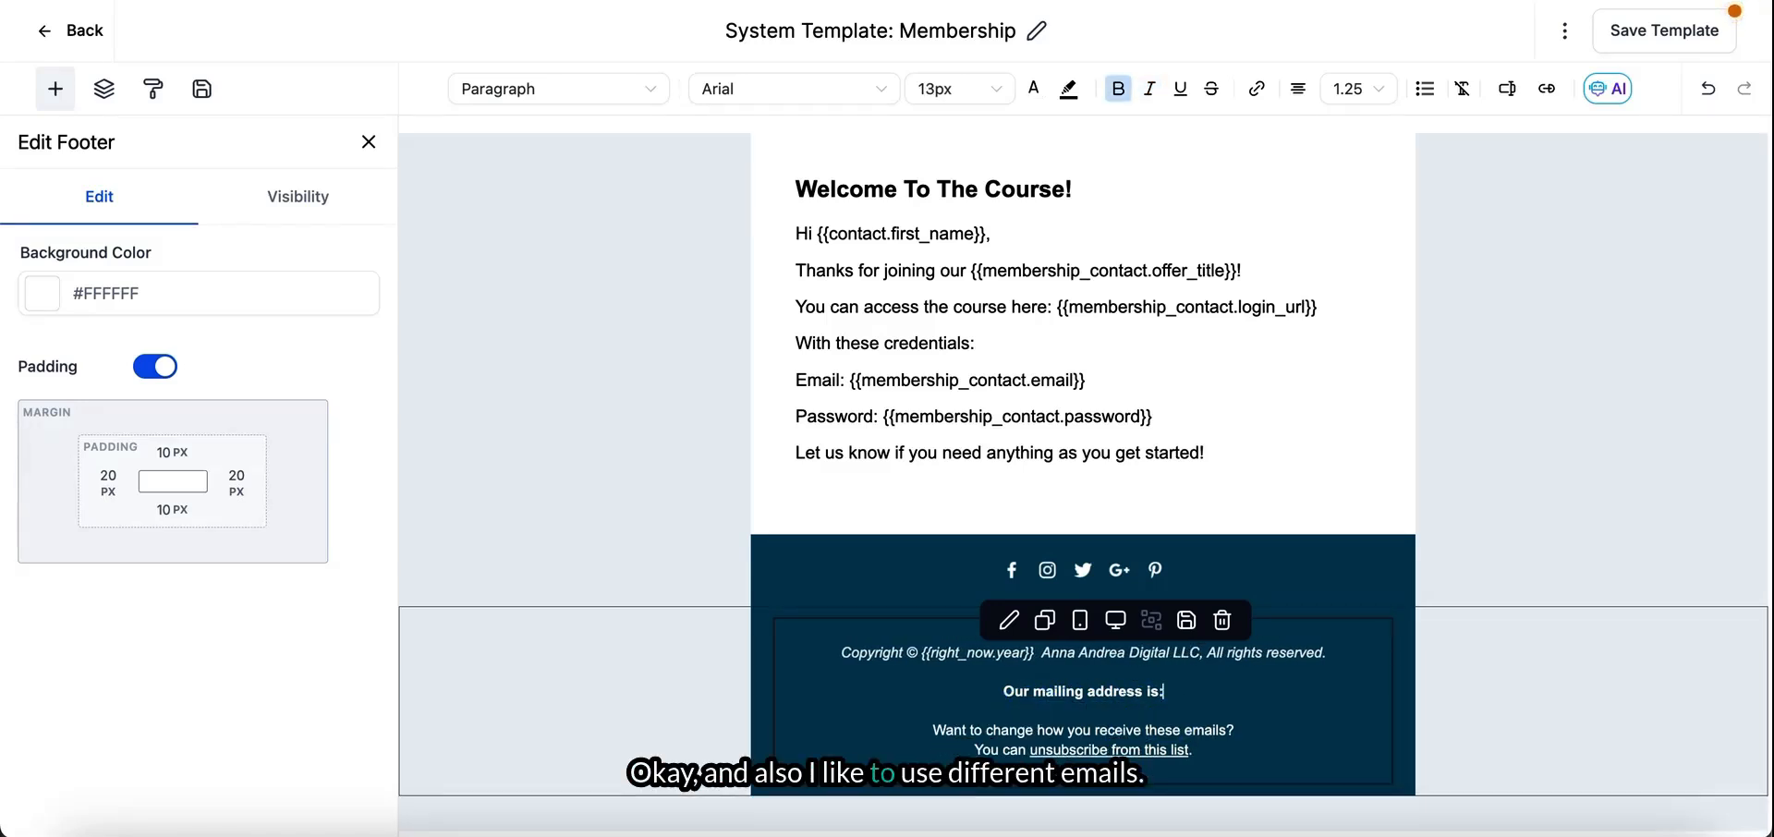
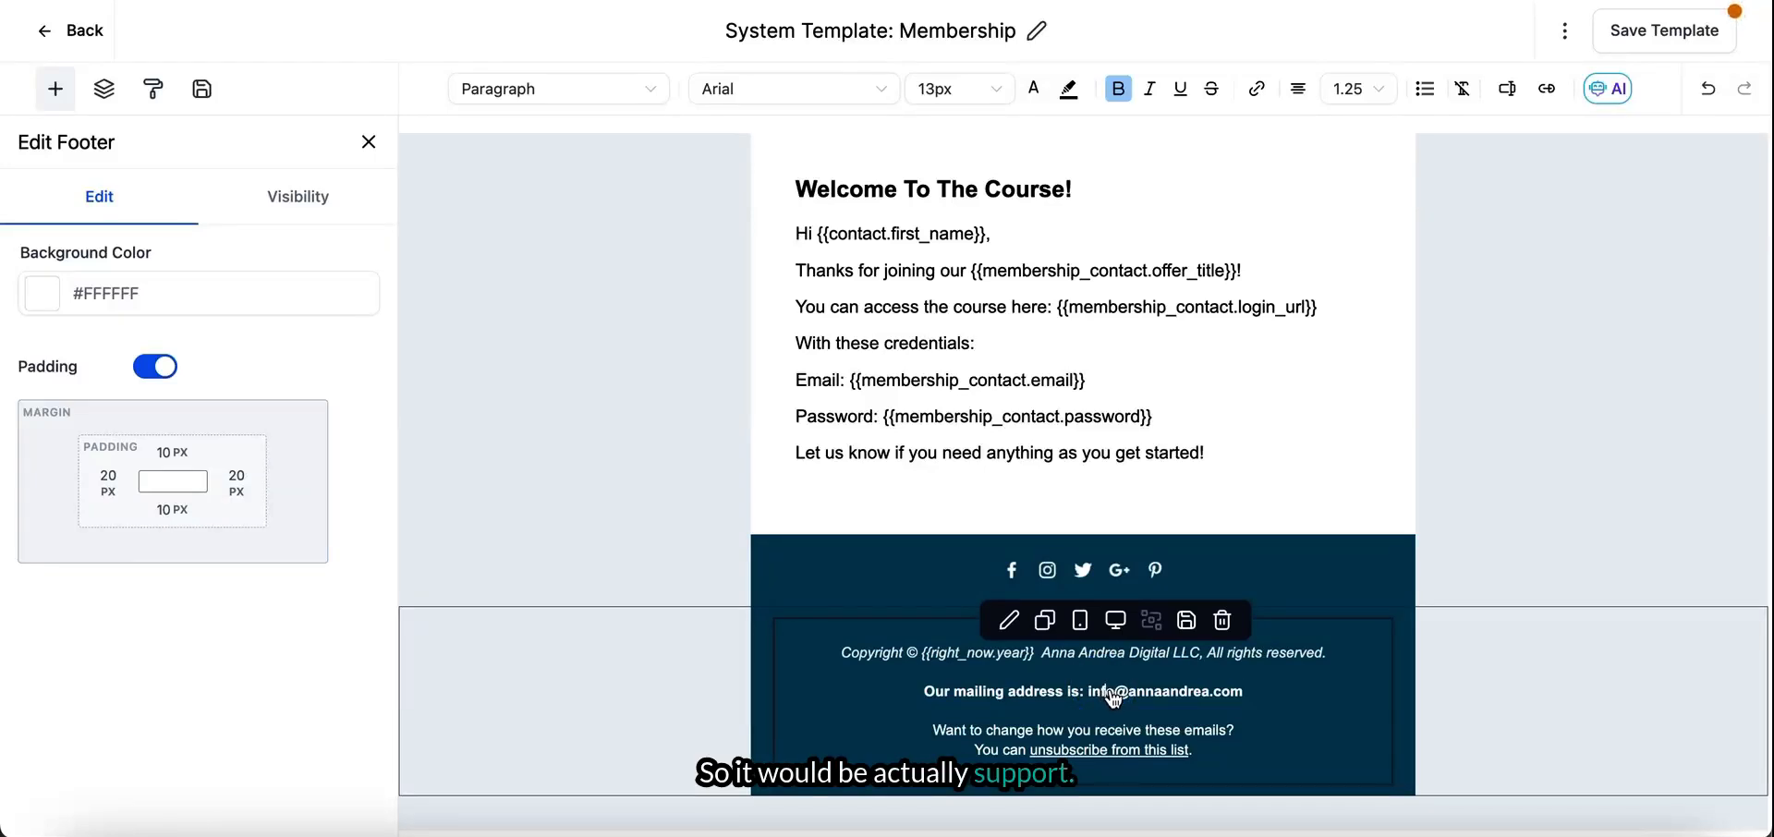
{"action": "type", "text": "support"}
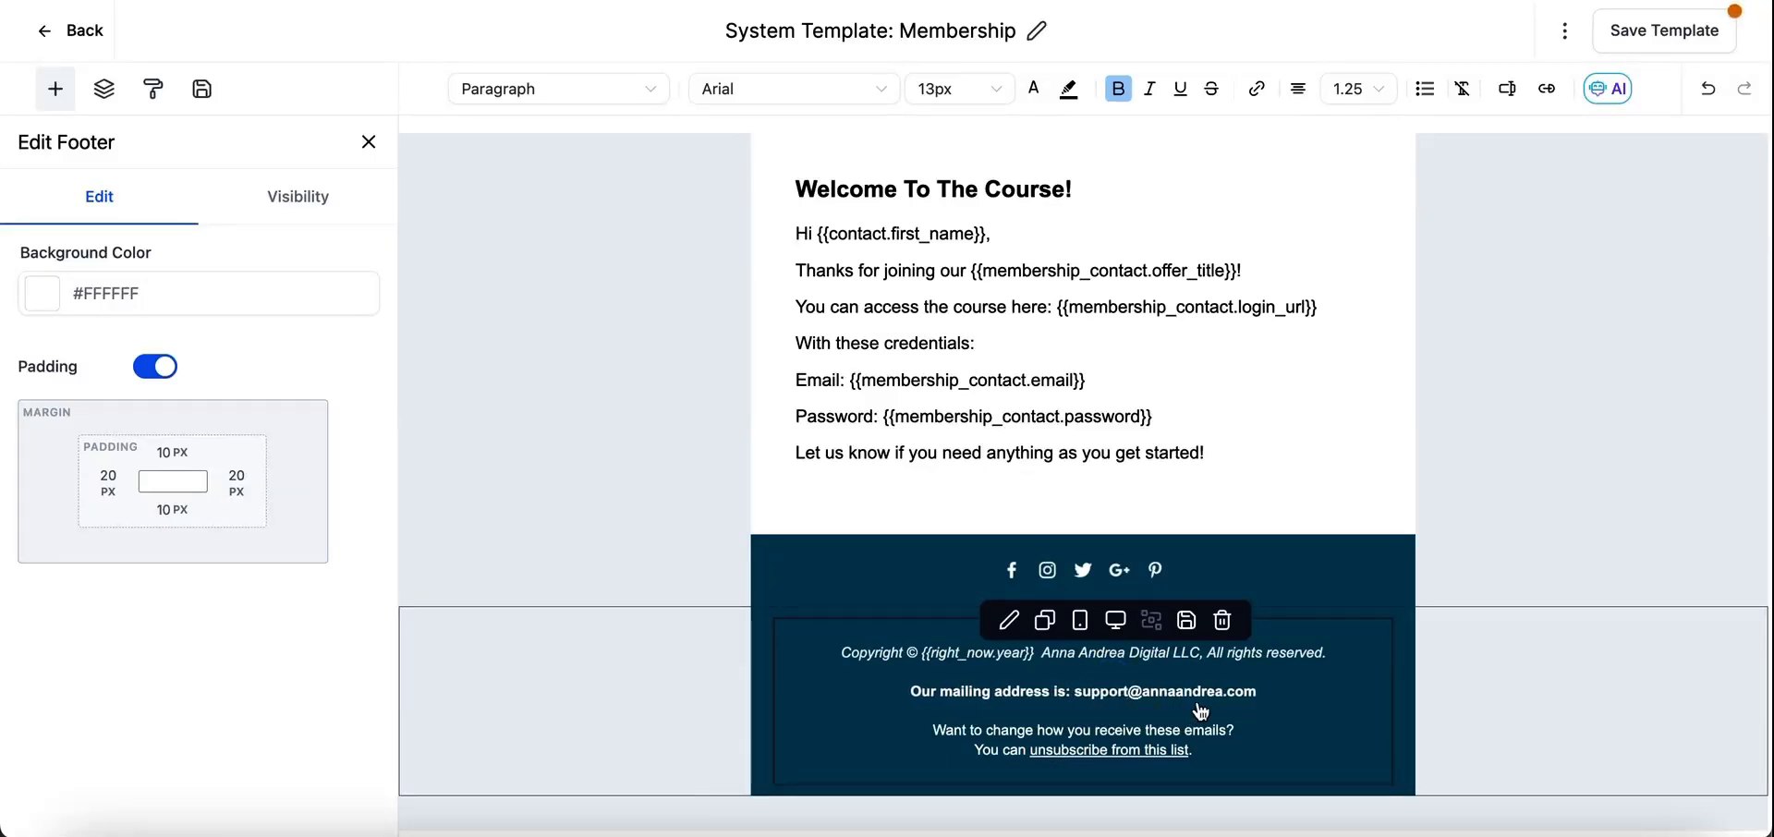
- Add an empty line below the unsubscribe sentence in the footer
{"action": "left_click", "coordinate": [1198, 749]}
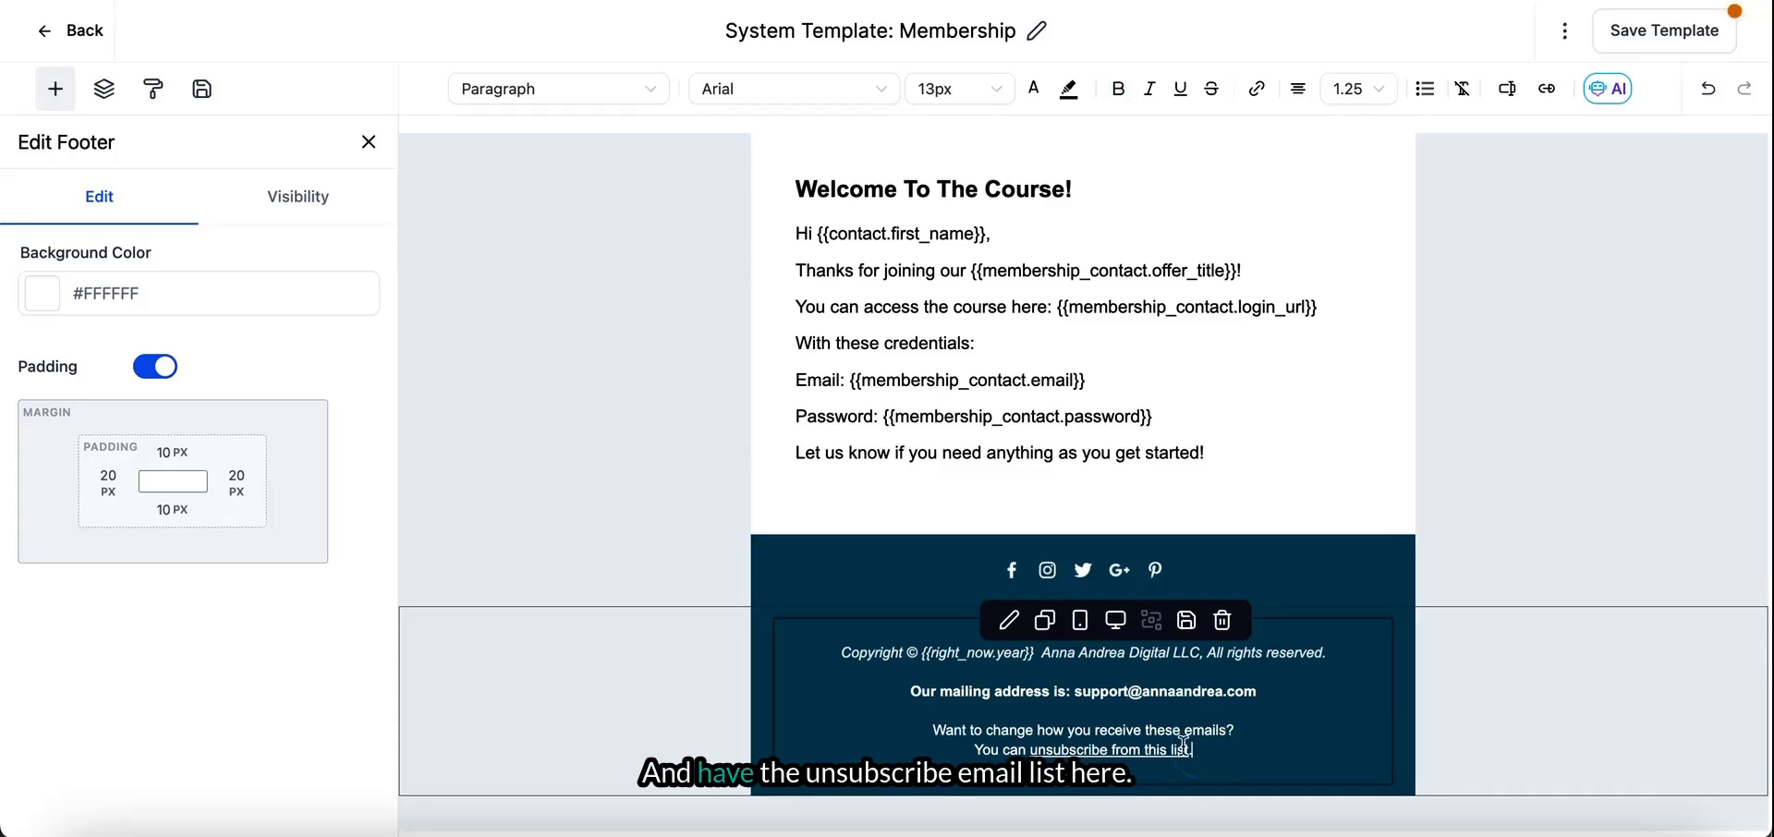
{"action": "left_click", "coordinate": [1094, 750]}
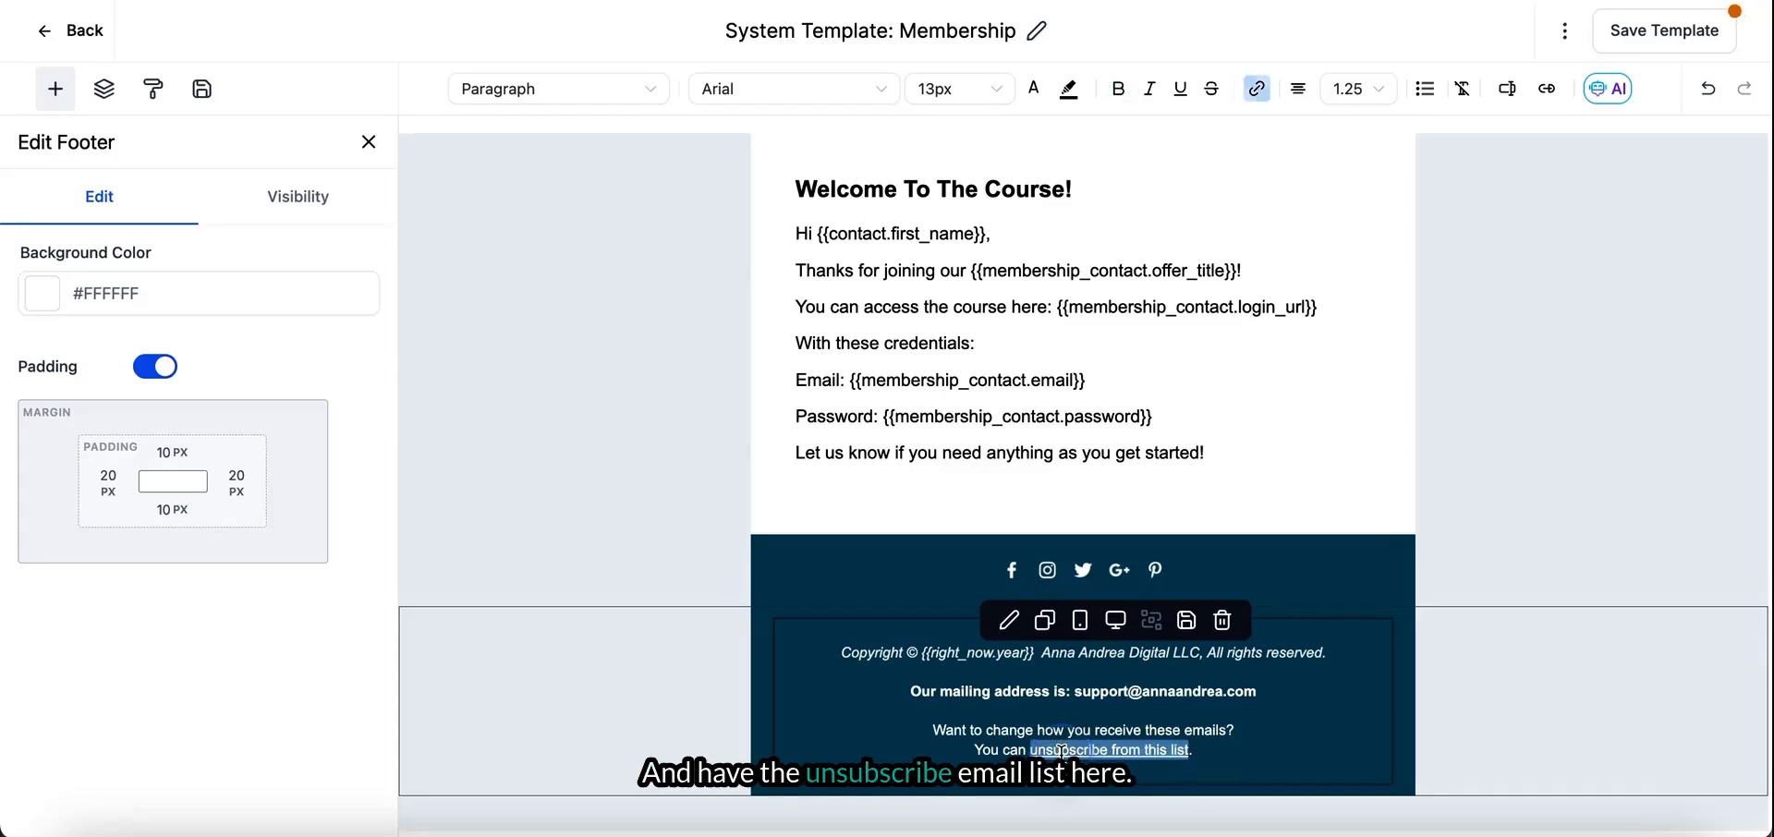
{"action": "left_click", "coordinate": [1215, 762]}
{"action": "key", "text": "Return"}
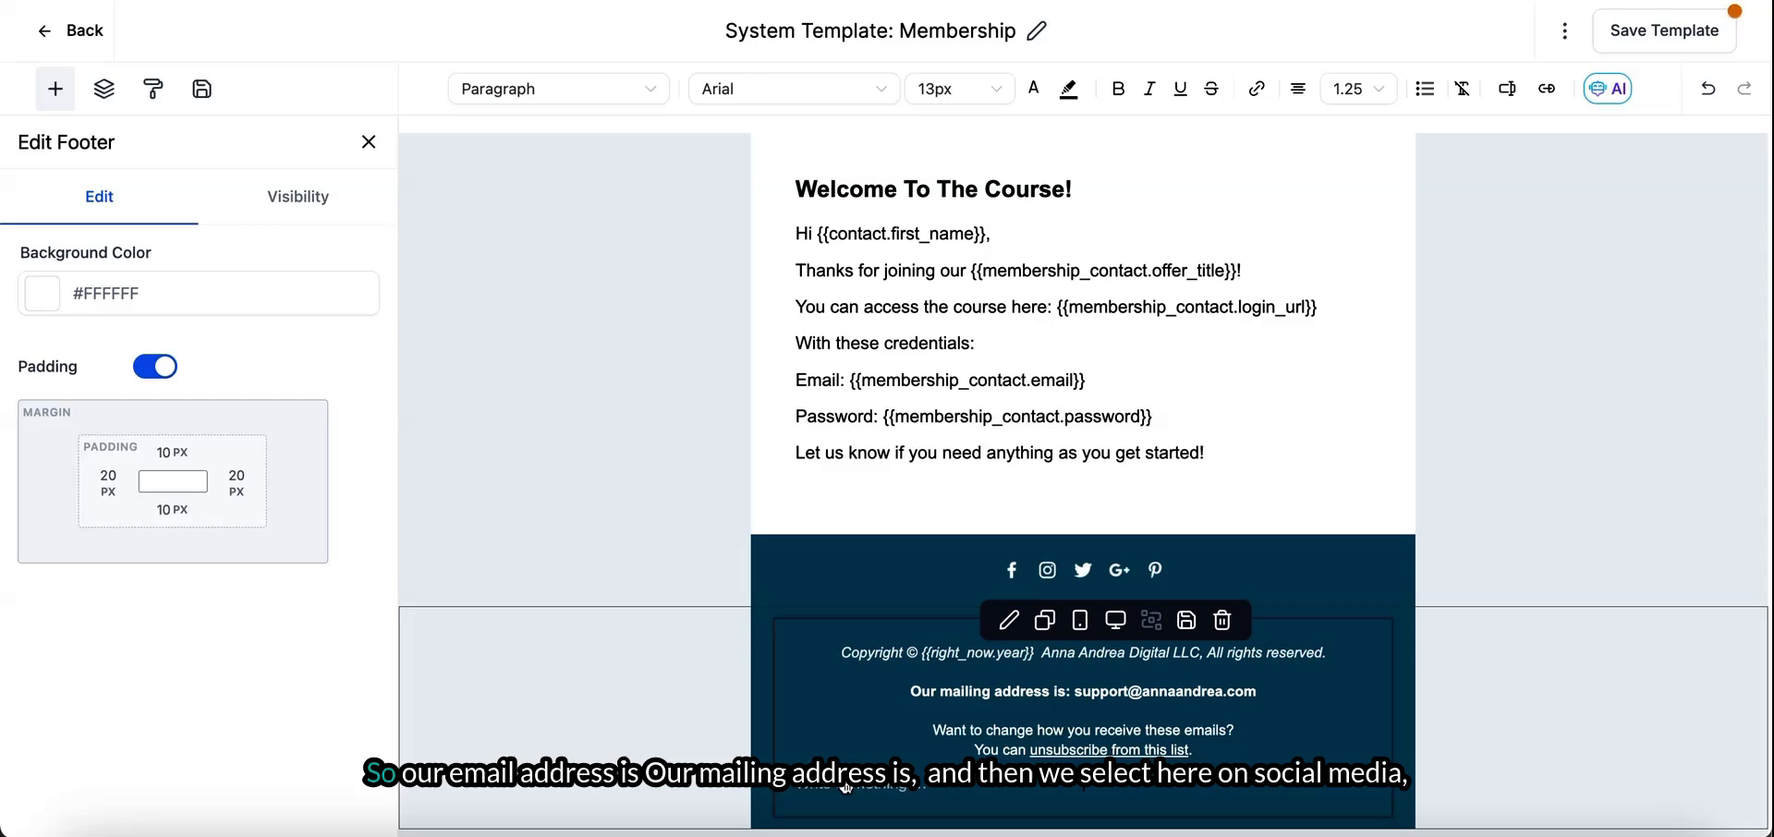
- Reword the email line's label to "Our email address is:" and add the line "Our mailing address is:" below it
{"action": "double_click", "coordinate": [942, 691]}
{"action": "type", "text": "email"}
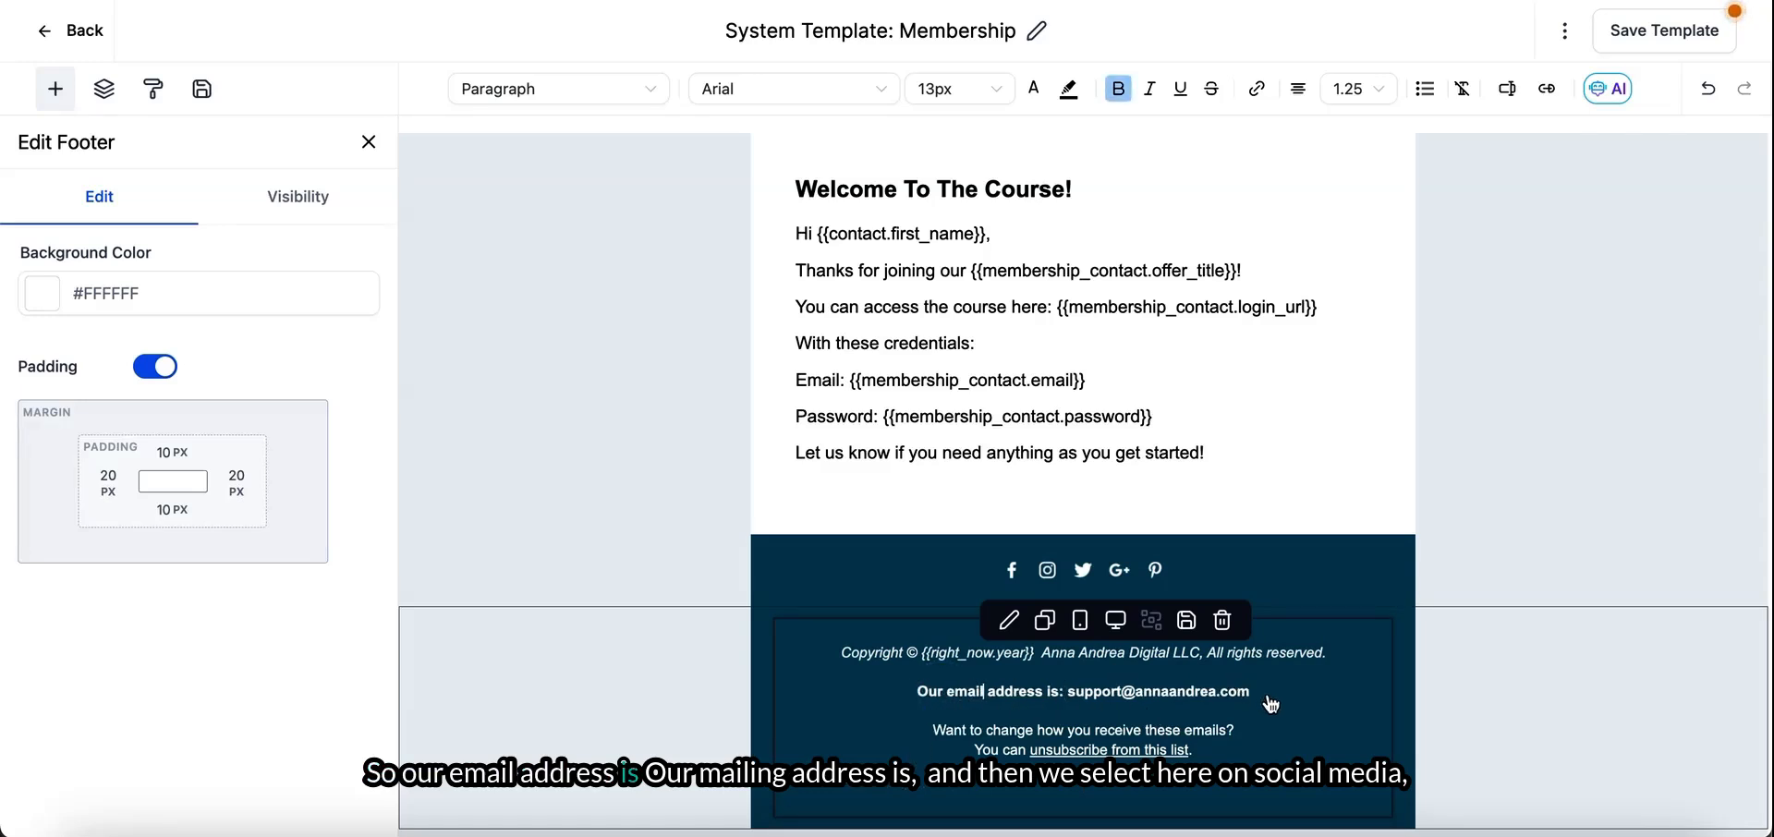
{"action": "key", "text": "Return"}
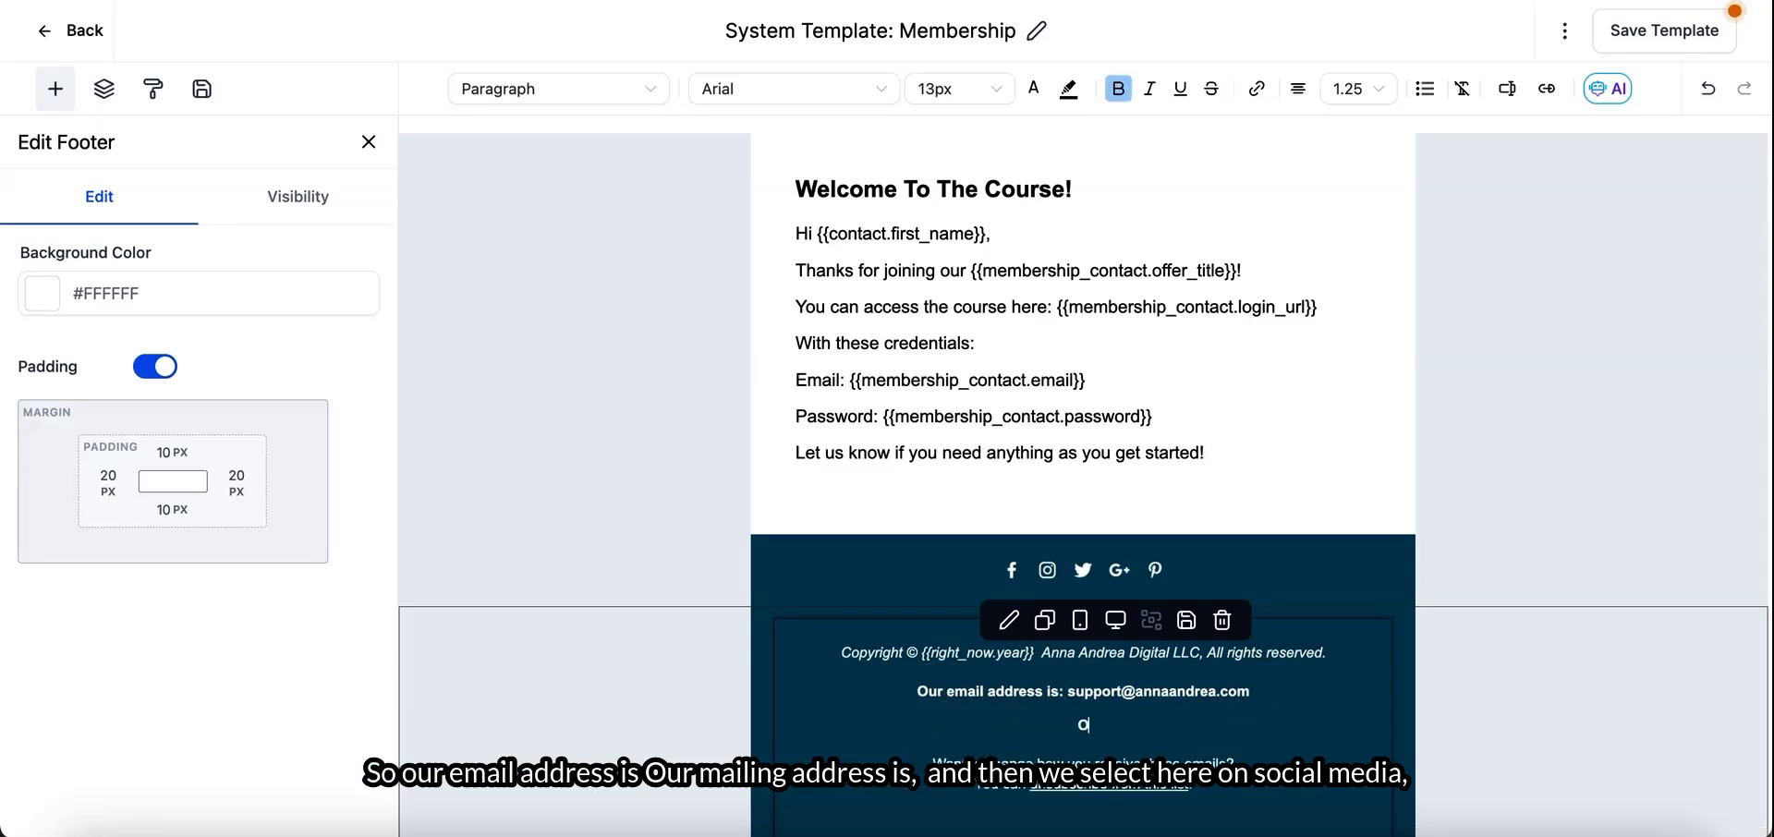
{"action": "type", "text": "Our mai"}
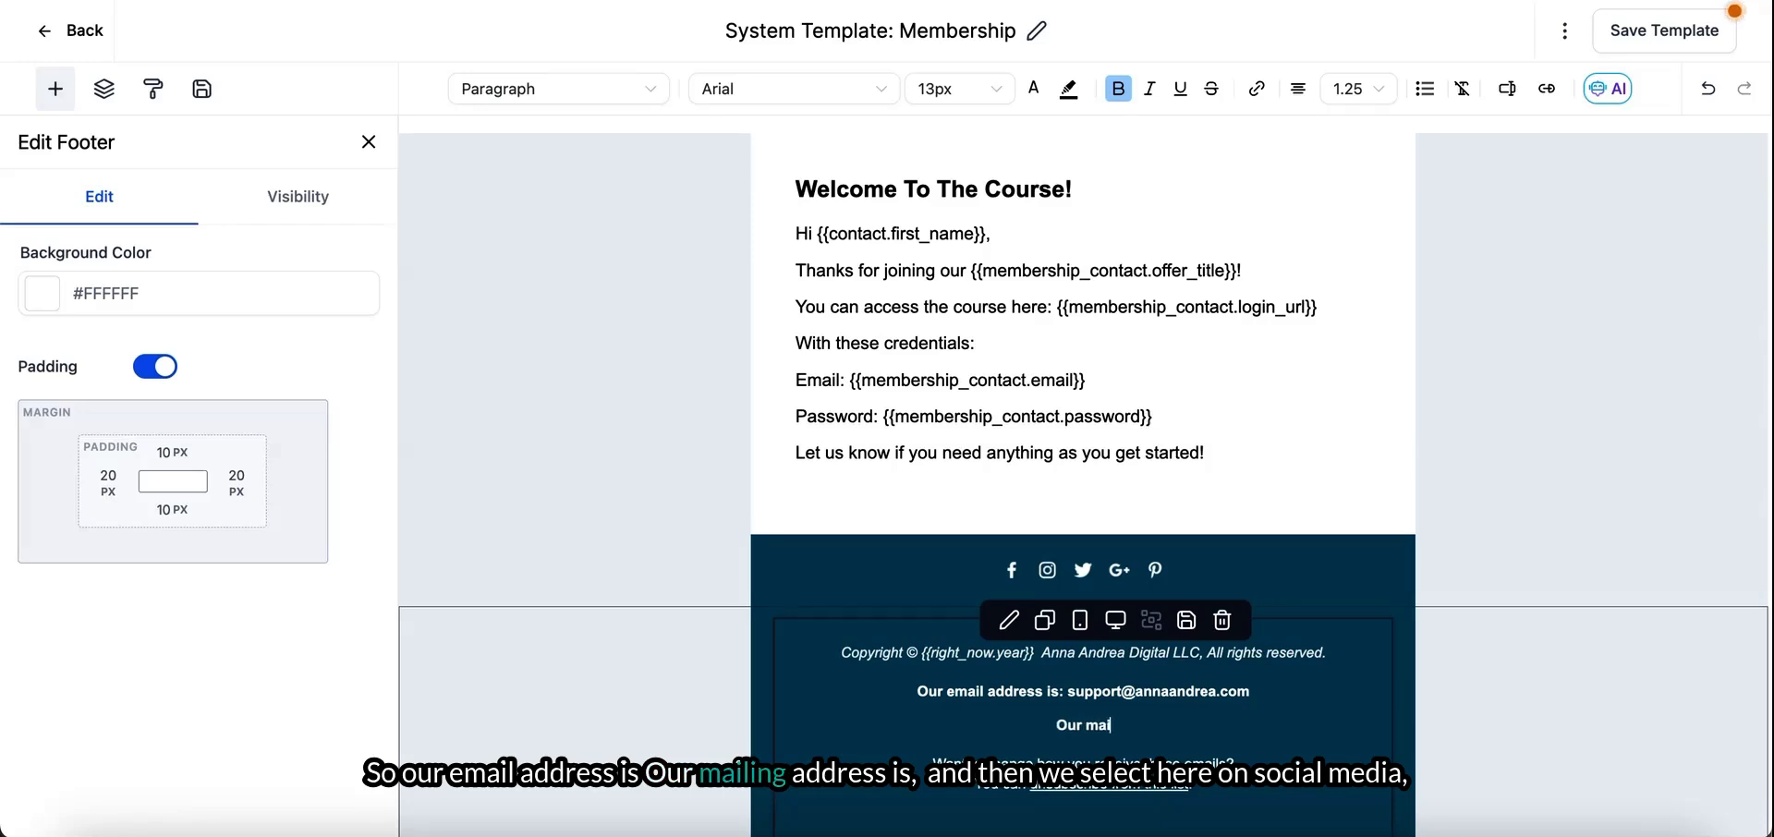
{"action": "type", "text": "ling address i"}
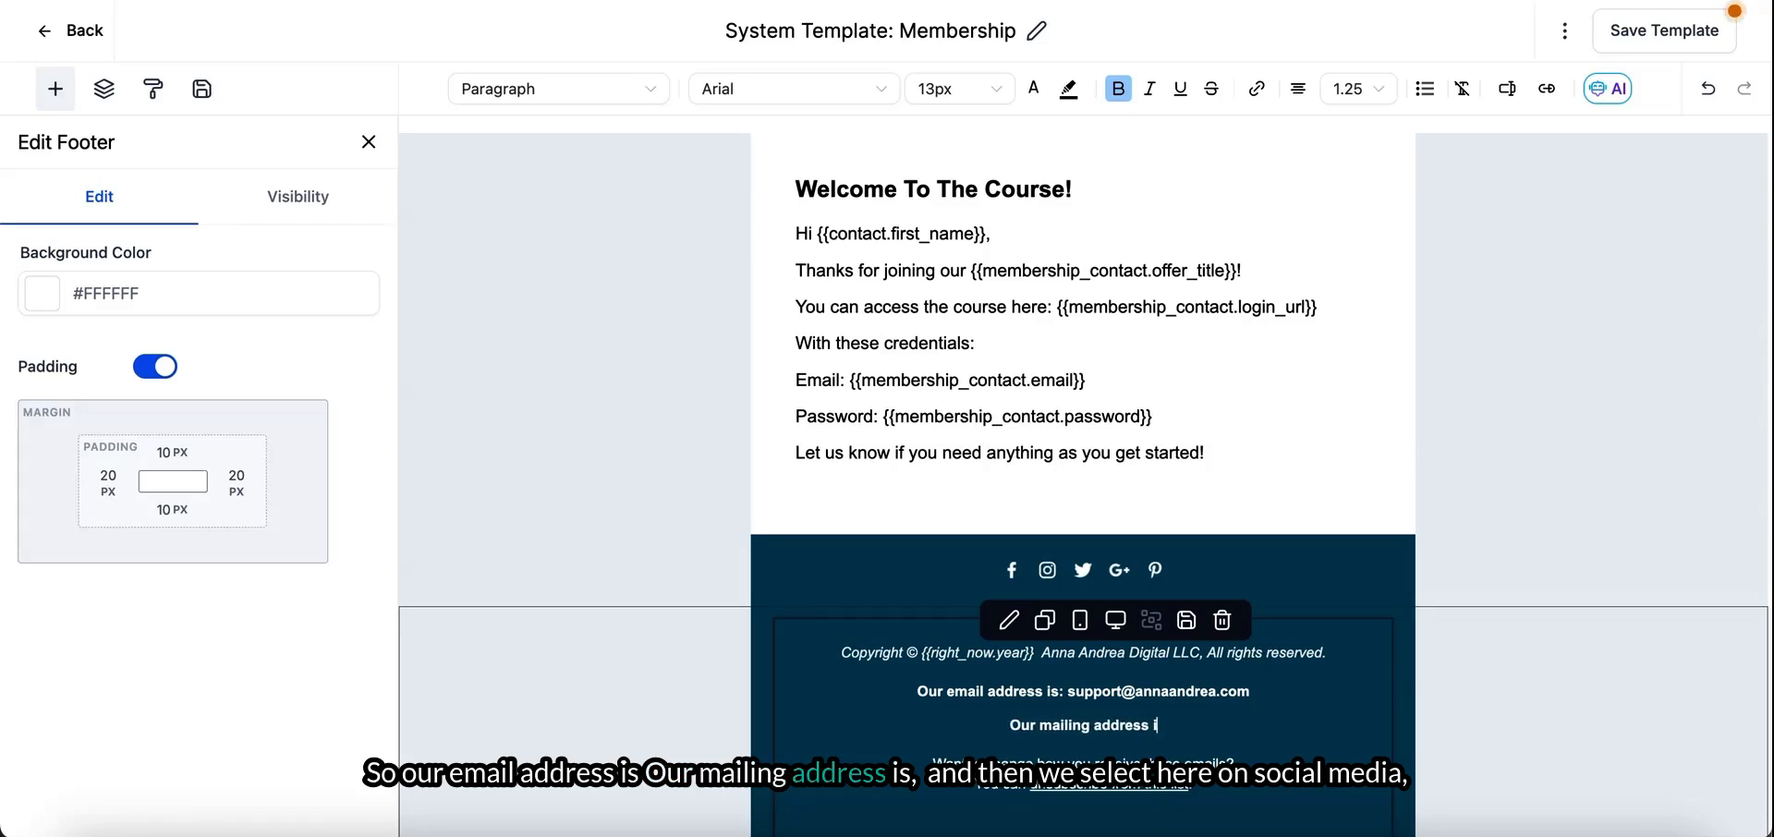
{"action": "type", "text": "s:"}
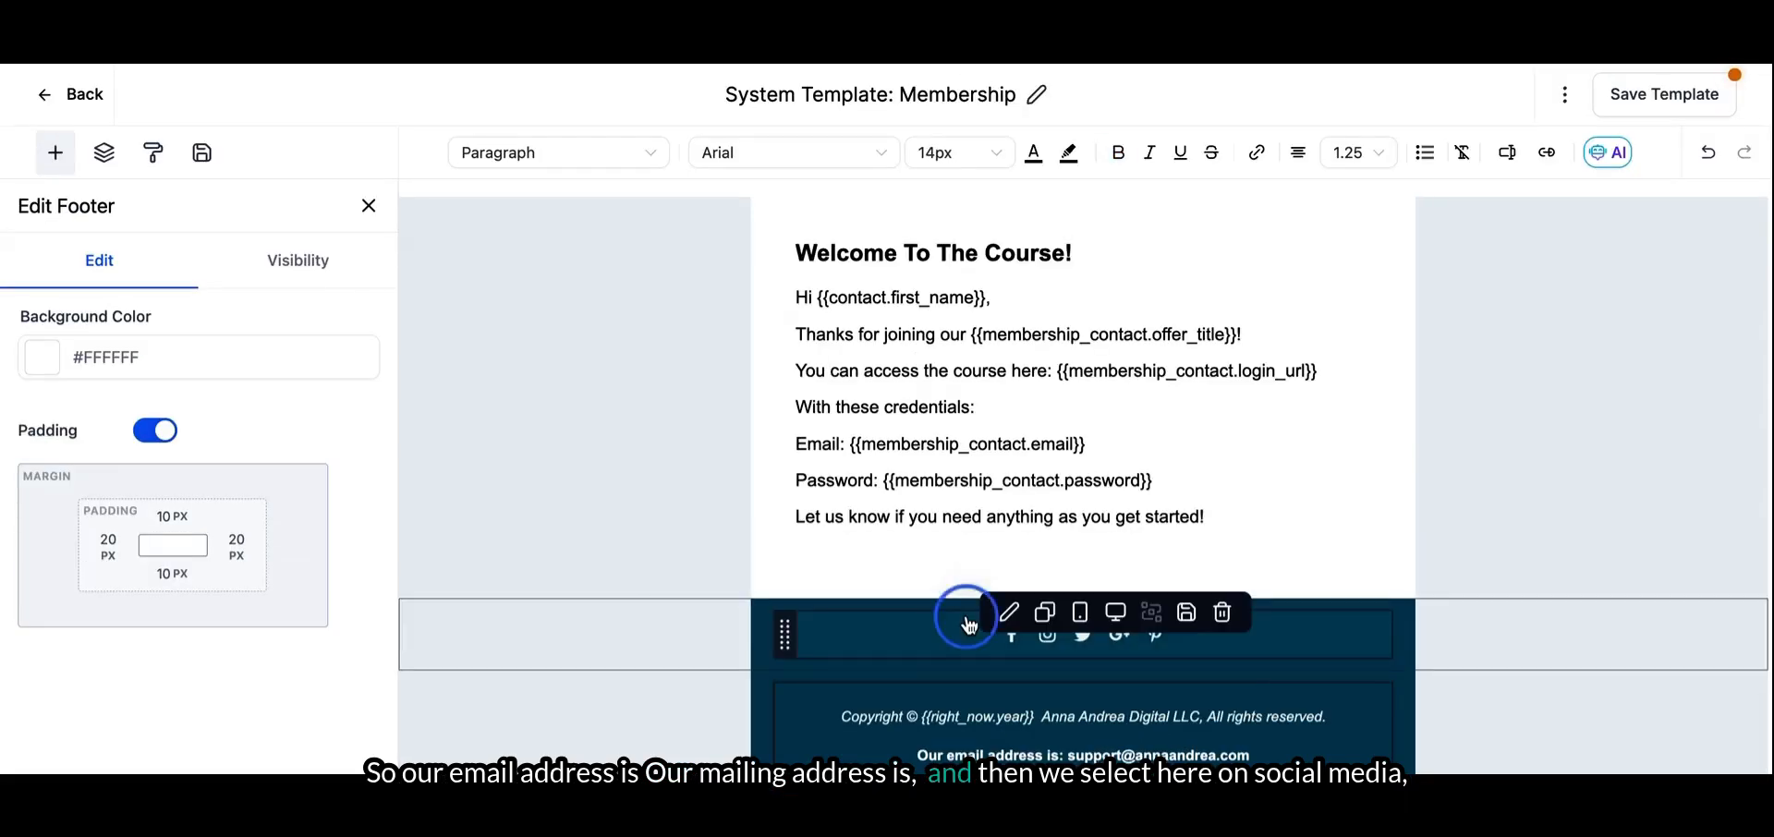
- Paste the business's Facebook page link as the URL of the Facebook item in the footer's social icons
{"action": "left_click", "coordinate": [965, 628]}
{"action": "scroll", "coordinate": [237, 622], "scroll_direction": "down", "scroll_amount": 4}
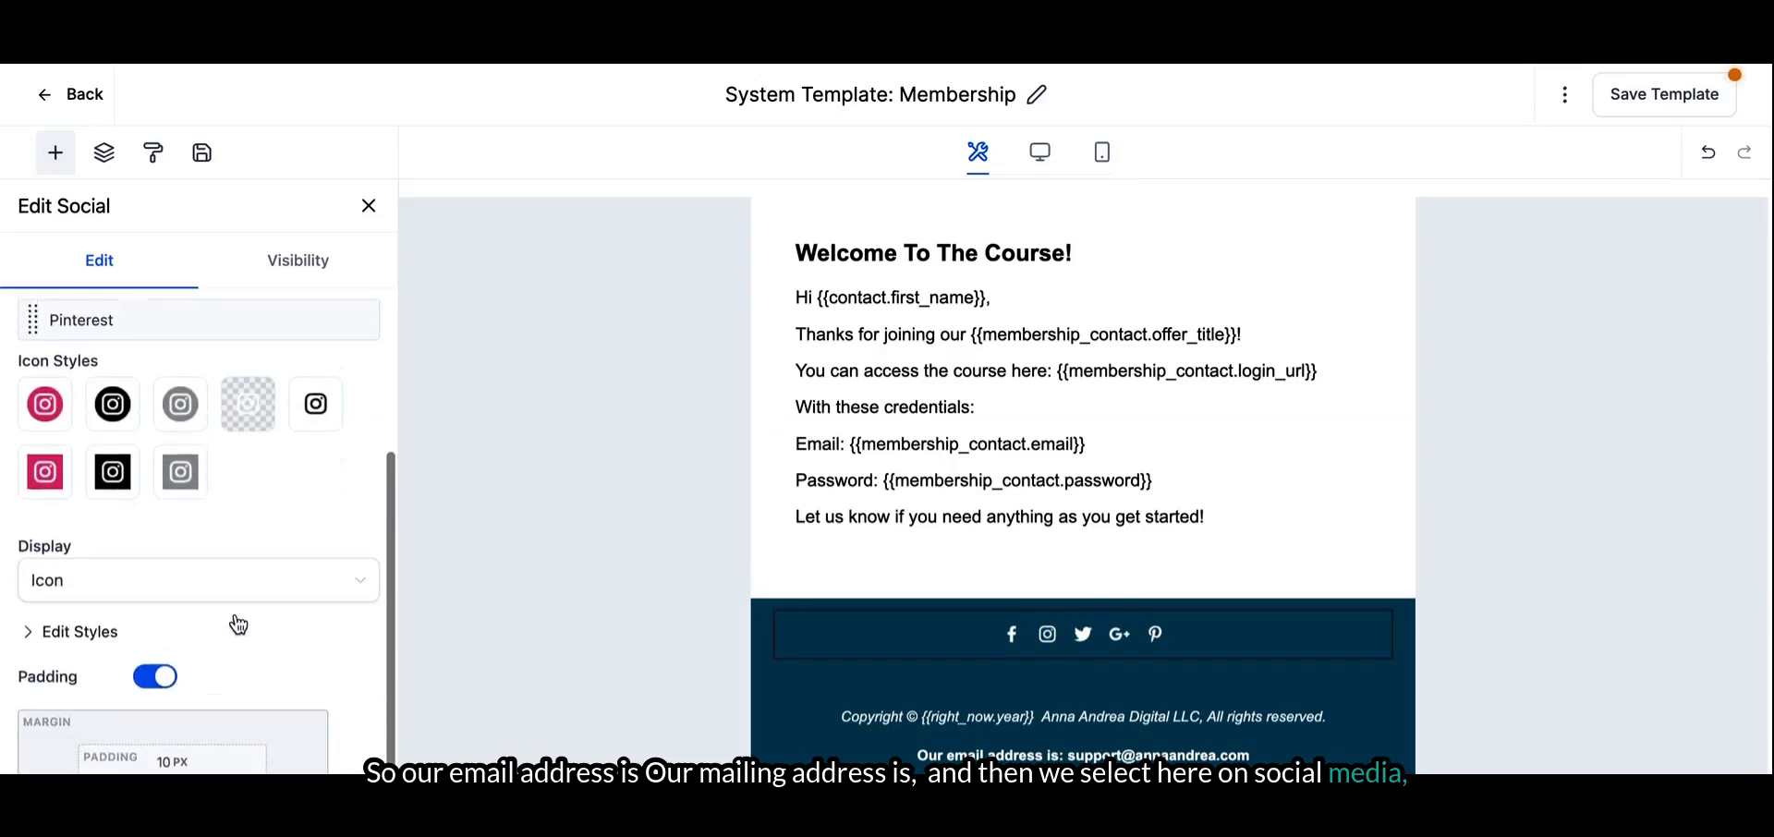
{"action": "scroll", "coordinate": [237, 622], "scroll_direction": "up", "scroll_amount": 4}
{"action": "mouse_move", "coordinate": [70, 336]}
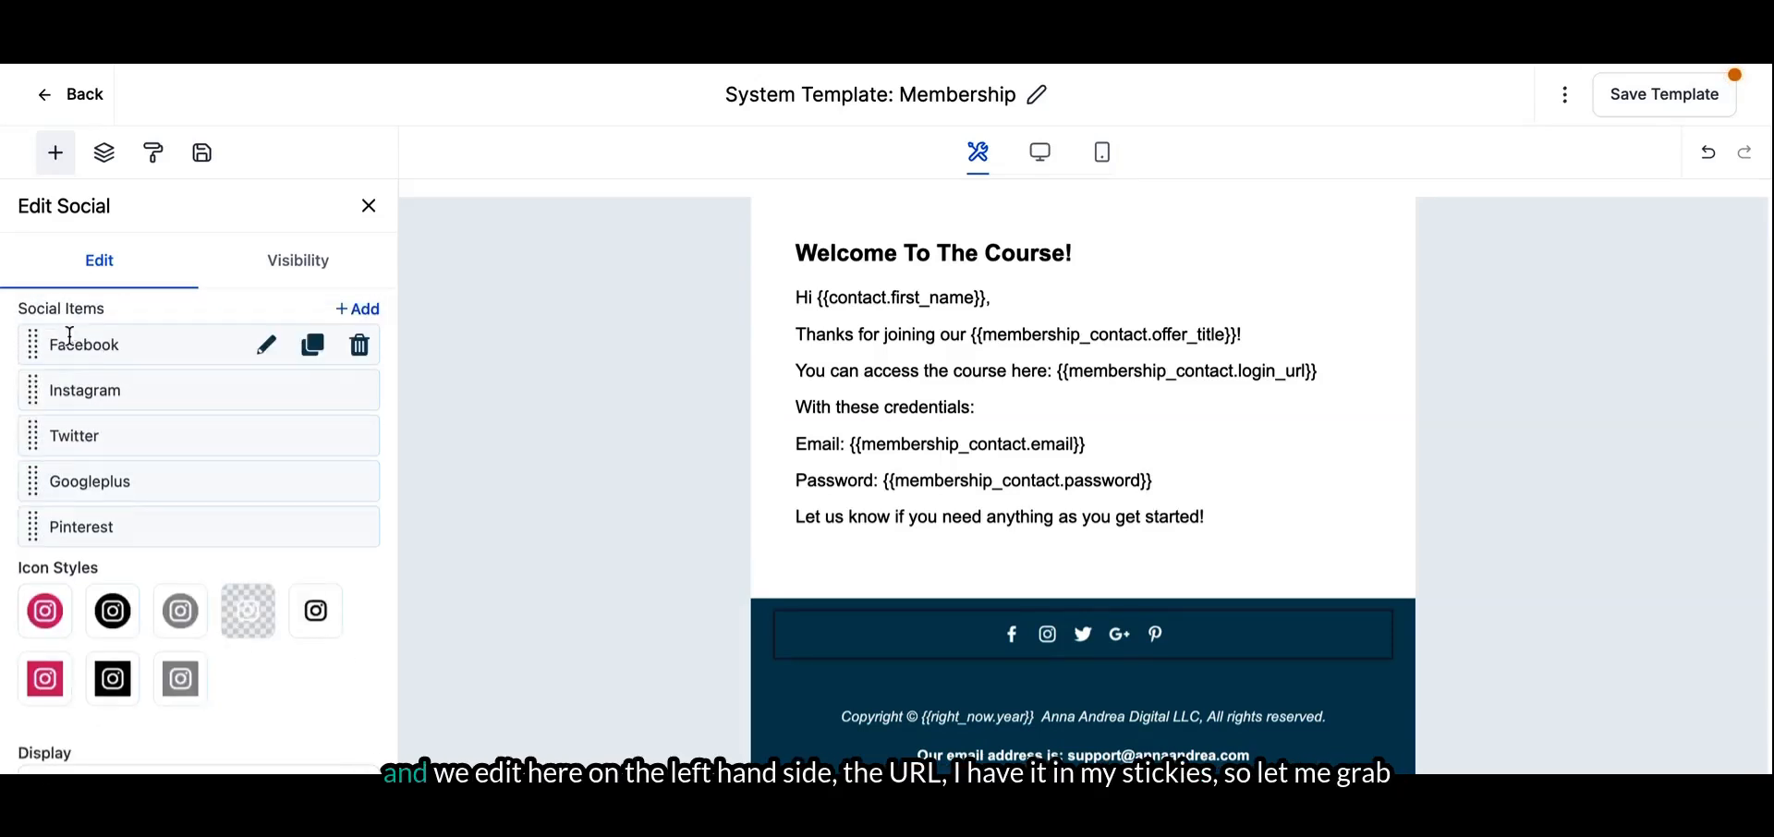
{"action": "left_click", "coordinate": [265, 349]}
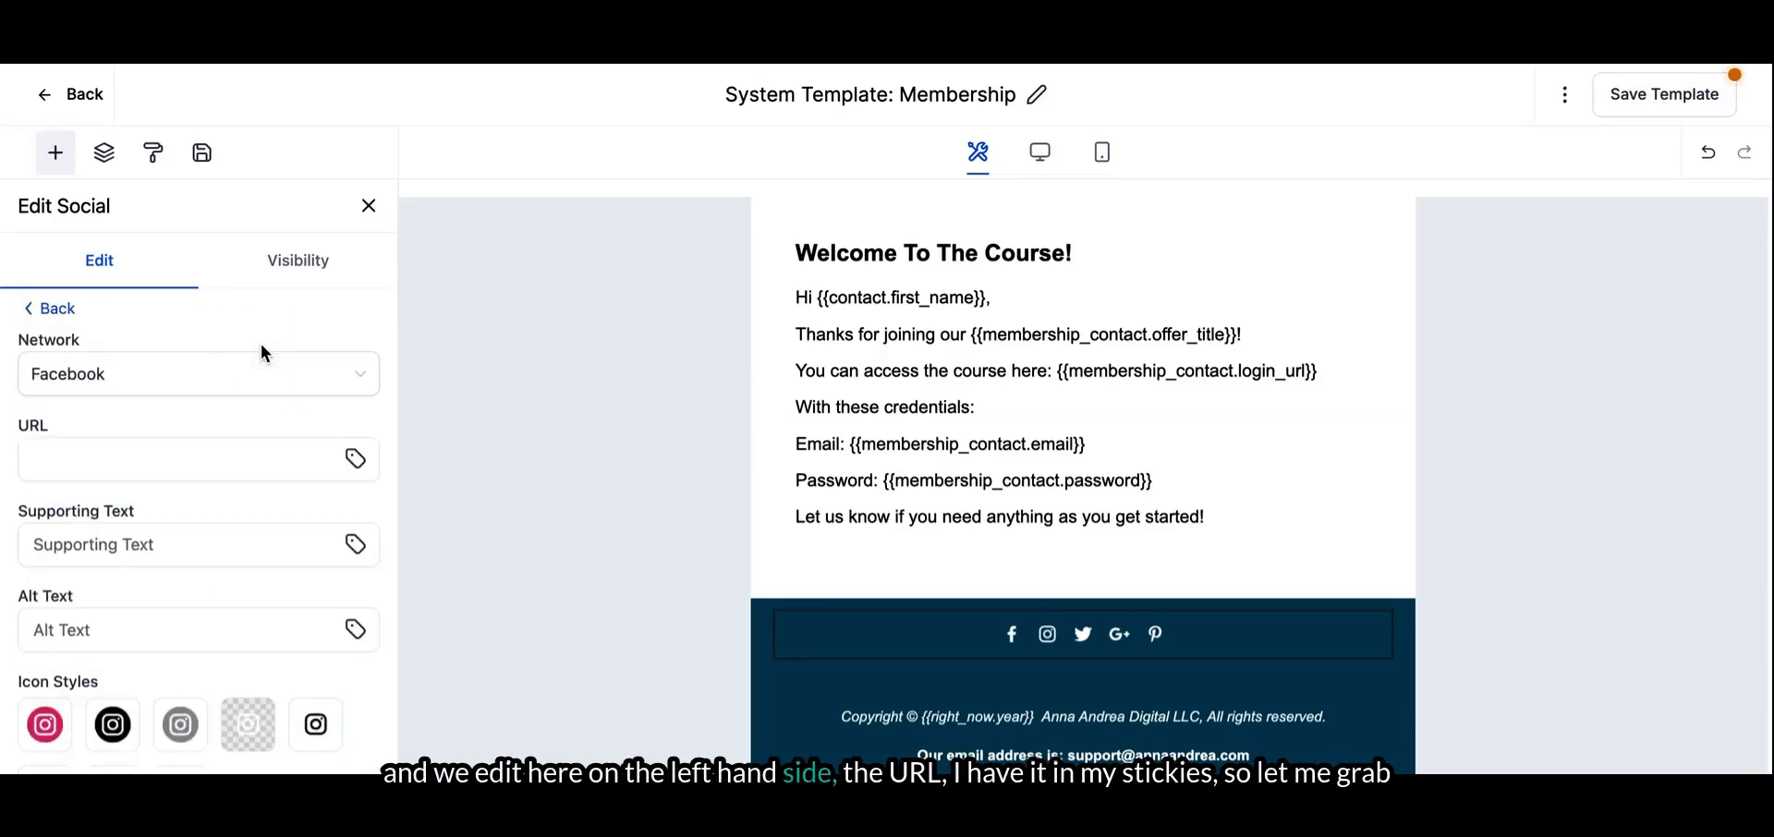
{"action": "left_click", "coordinate": [158, 462]}
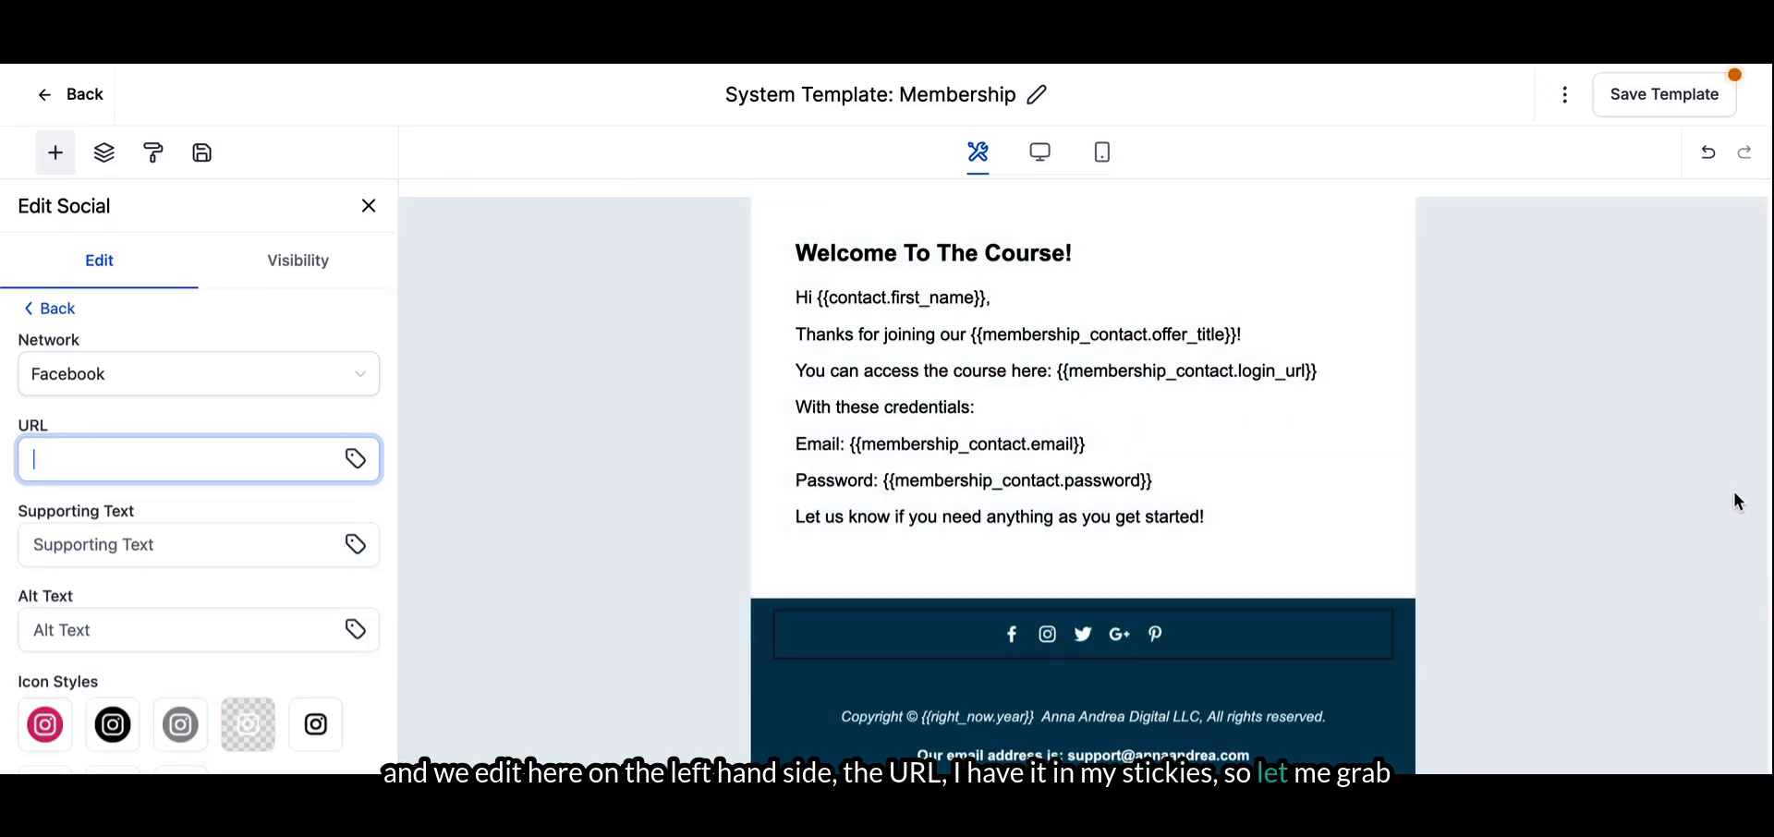
{"action": "left_click", "coordinate": [1738, 495]}
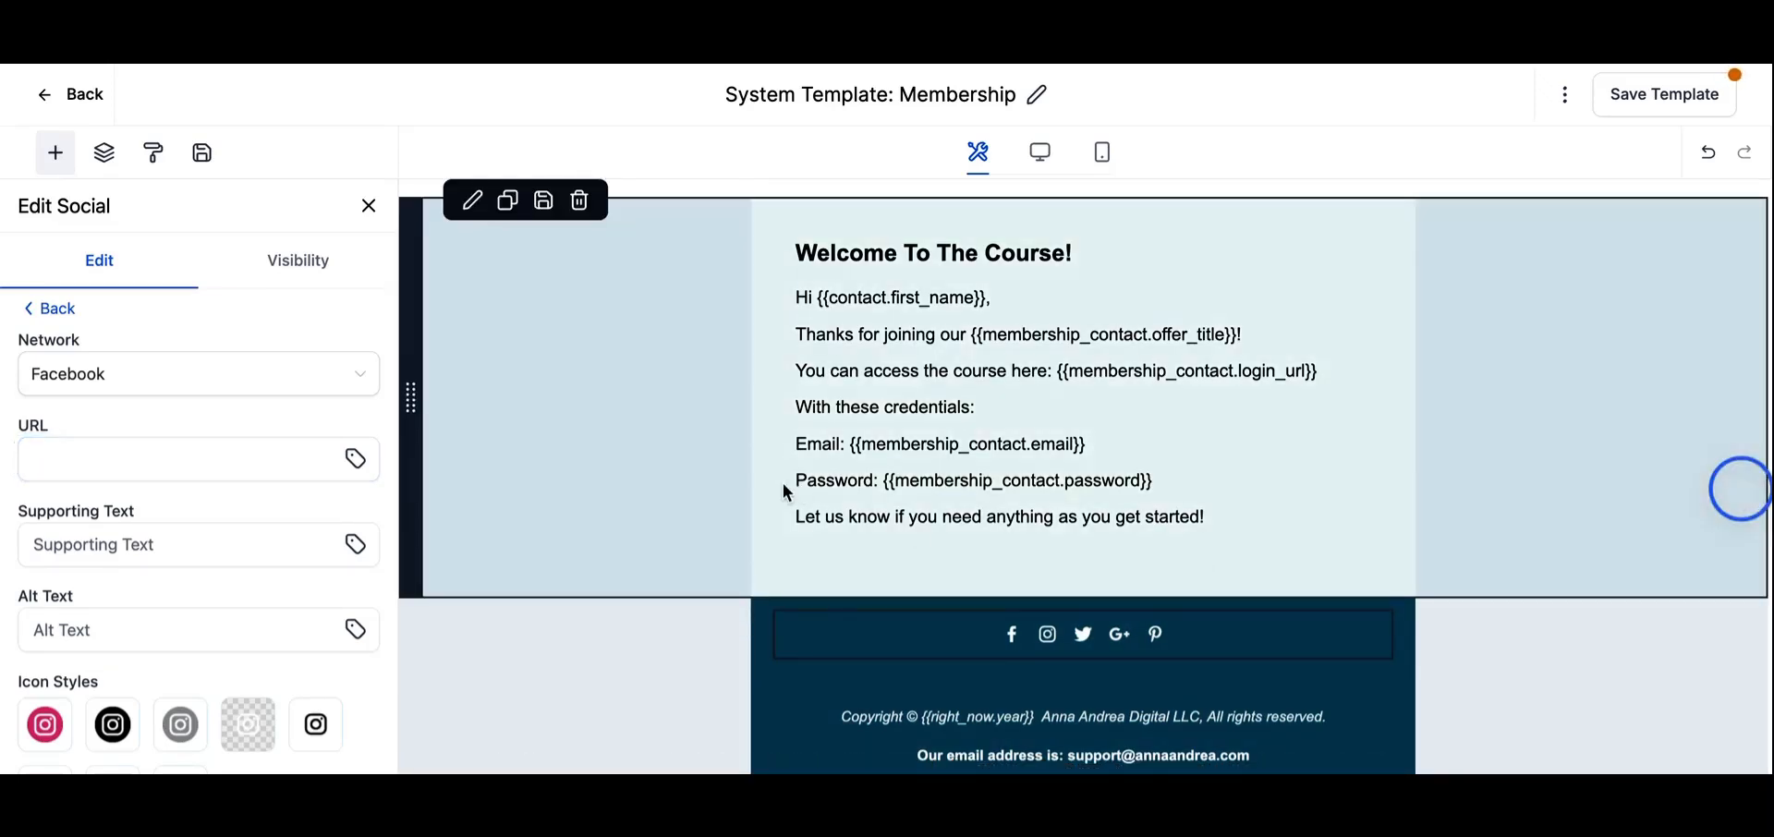
{"action": "left_click", "coordinate": [209, 452]}
{"action": "key", "text": "ctrl+v"}
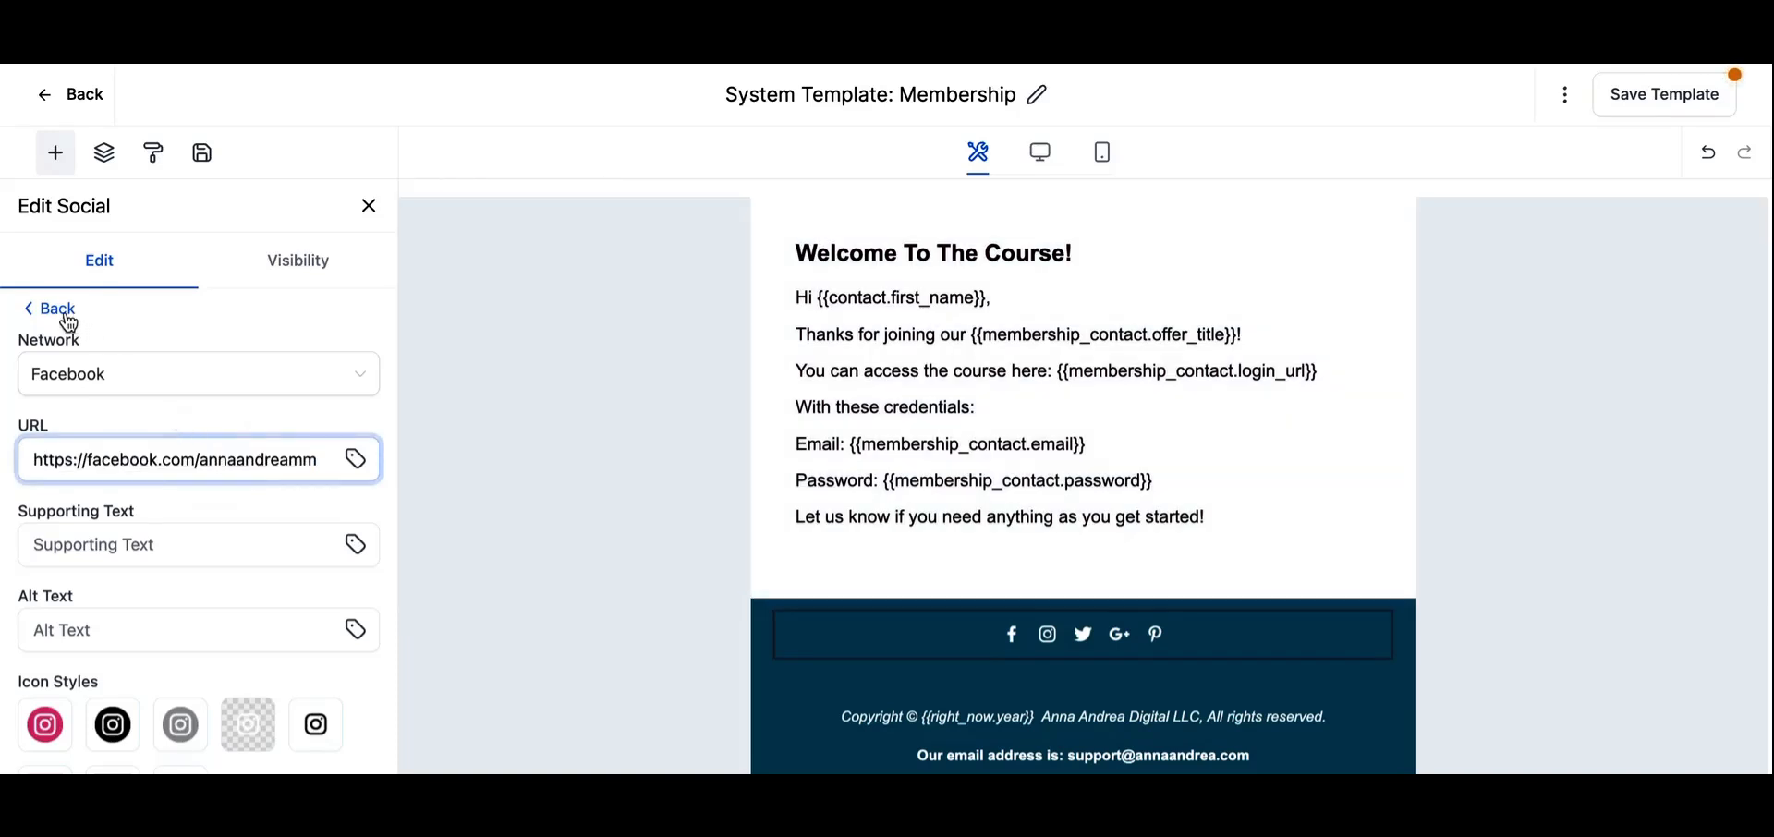
{"action": "left_click", "coordinate": [32, 314]}
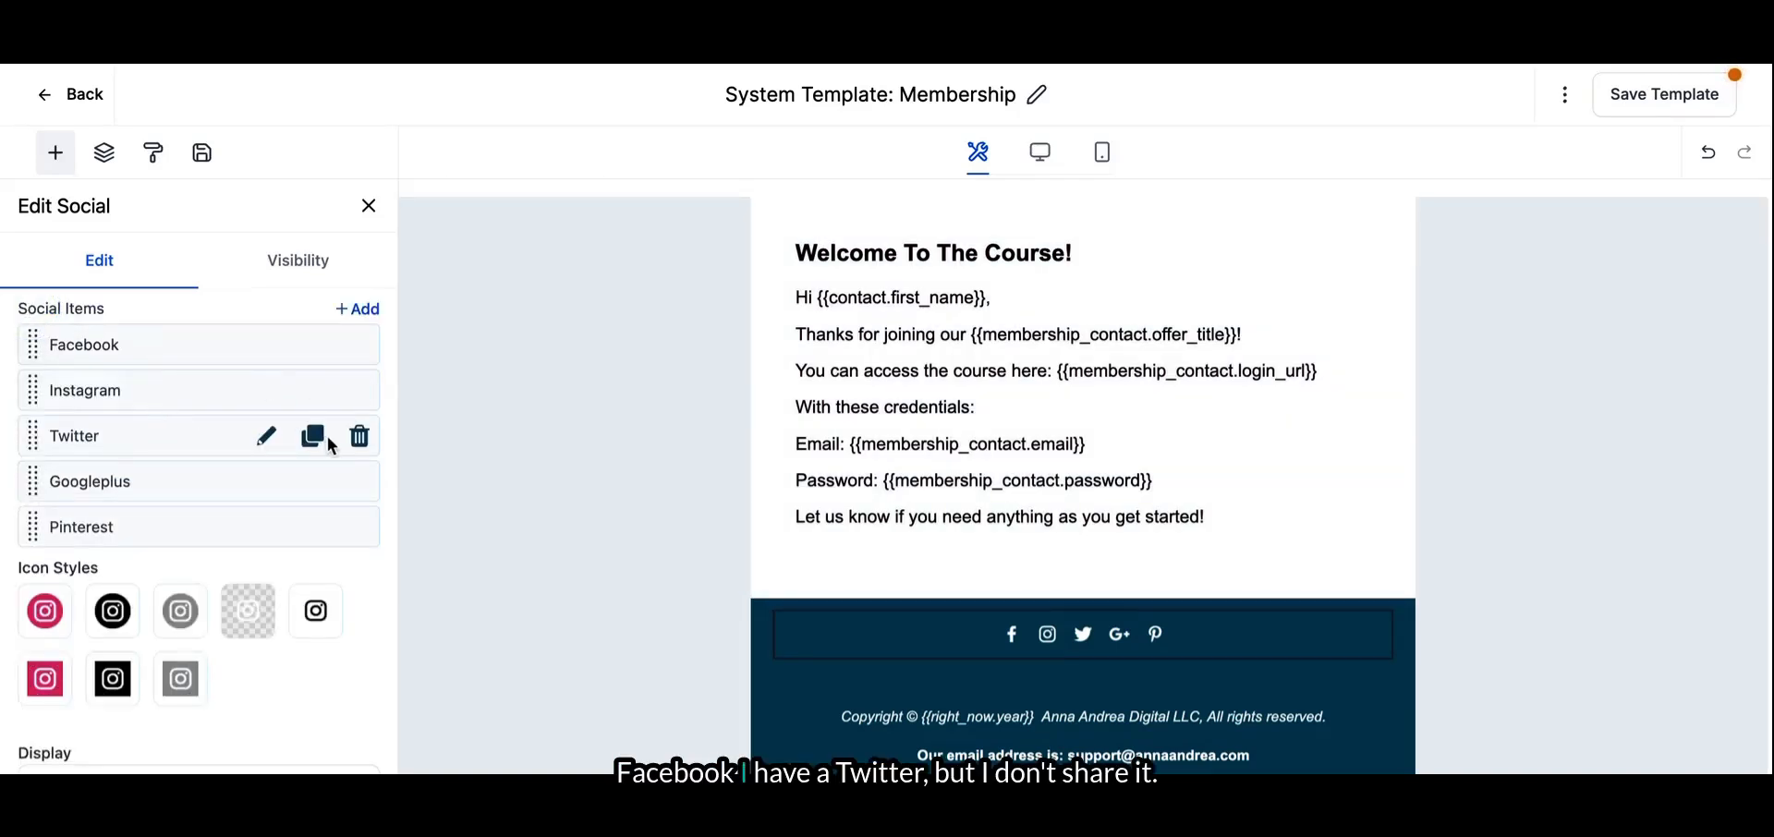
- Delete the Twitter, Googleplus and Pinterest items from the social icons
{"action": "left_click", "coordinate": [360, 444]}
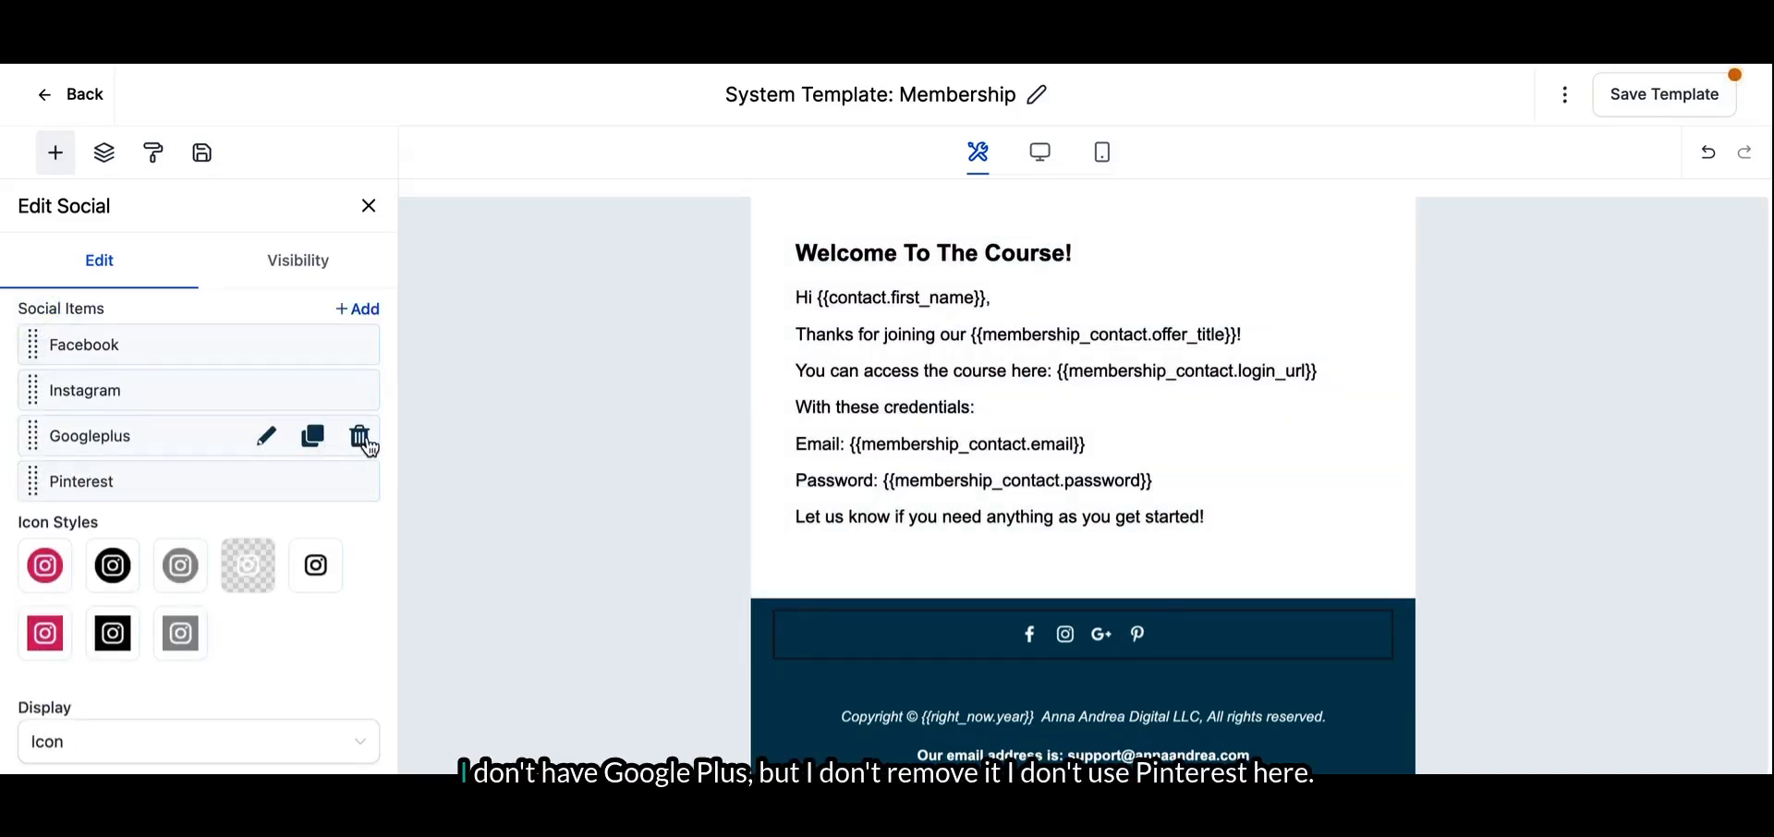
{"action": "left_click", "coordinate": [360, 440]}
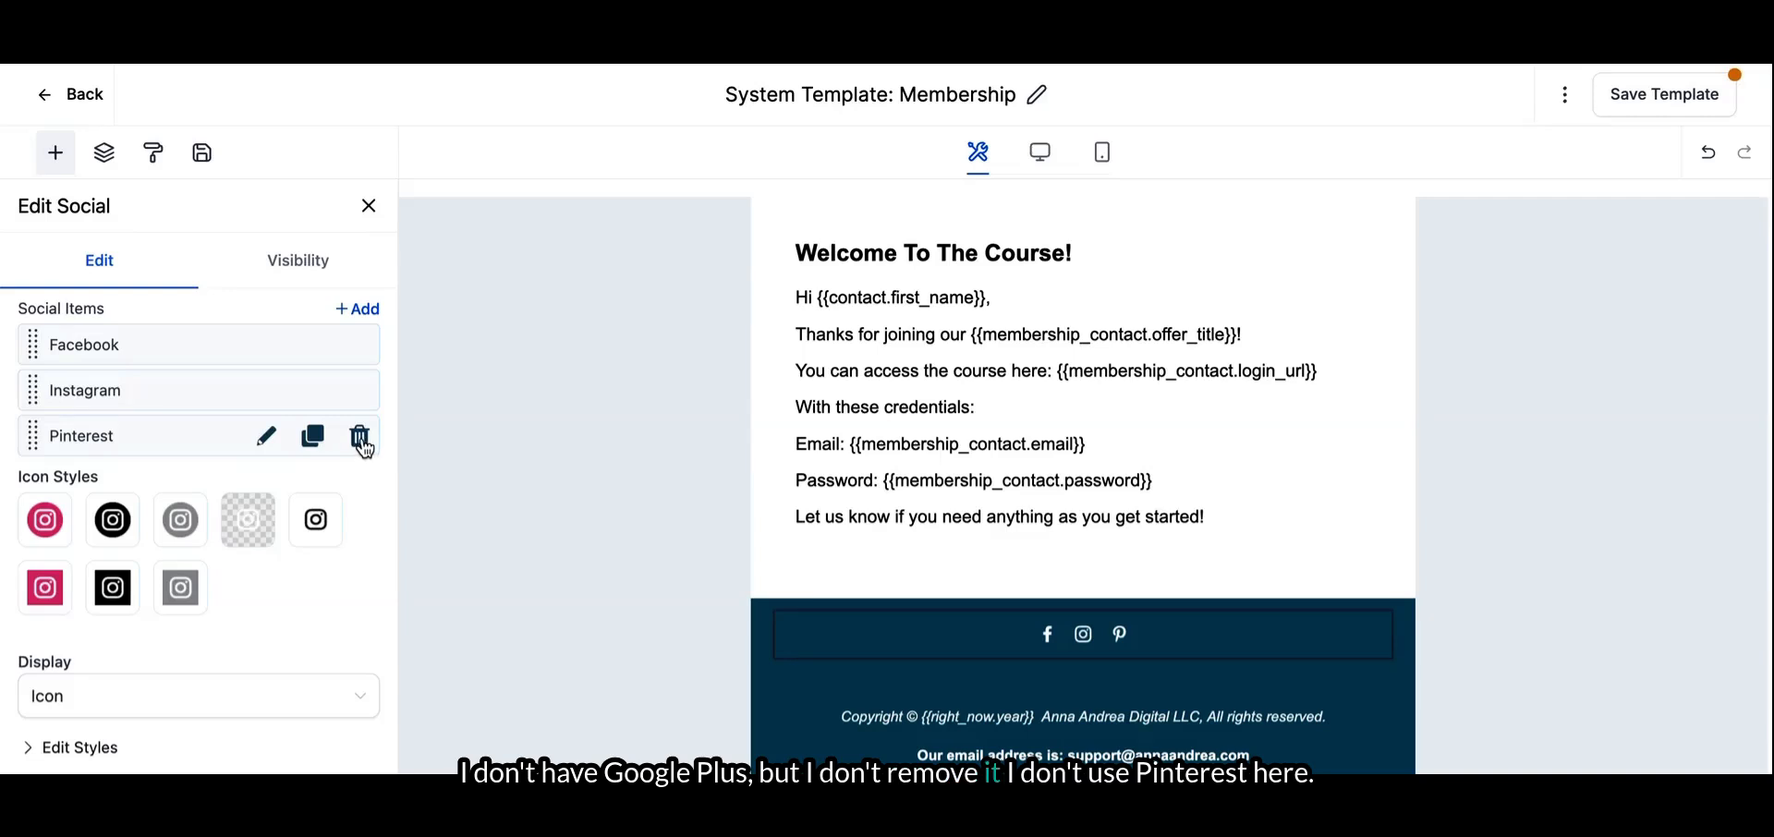
{"action": "left_click", "coordinate": [361, 440]}
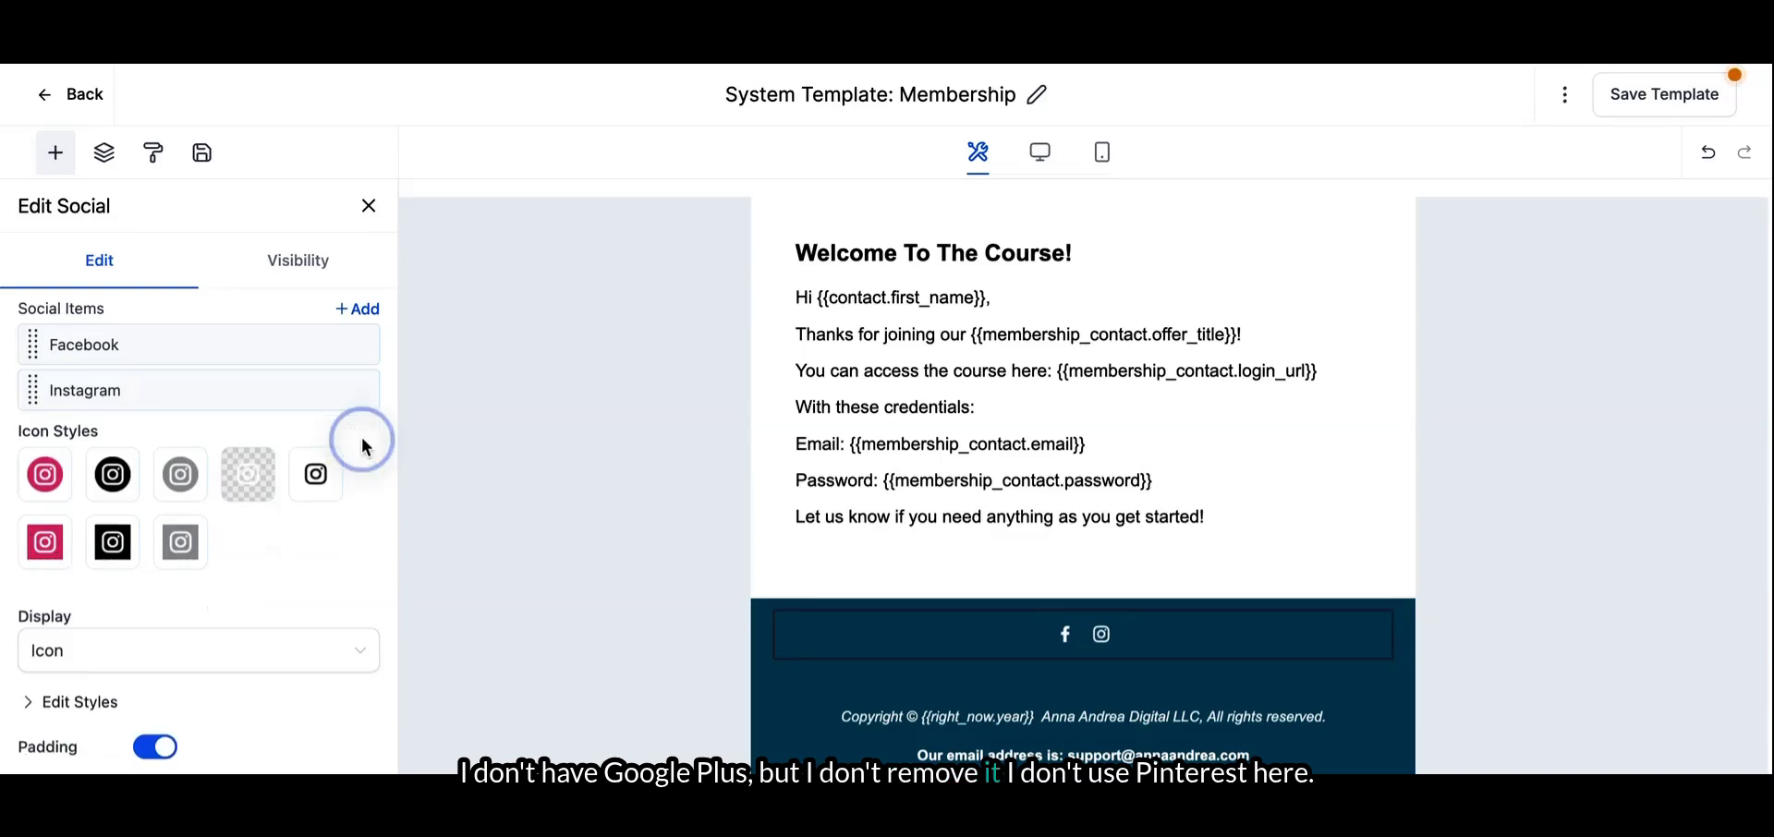
- Add a new social item with Tiktok as its network
{"action": "left_click", "coordinate": [360, 306]}
{"action": "left_click", "coordinate": [247, 385]}
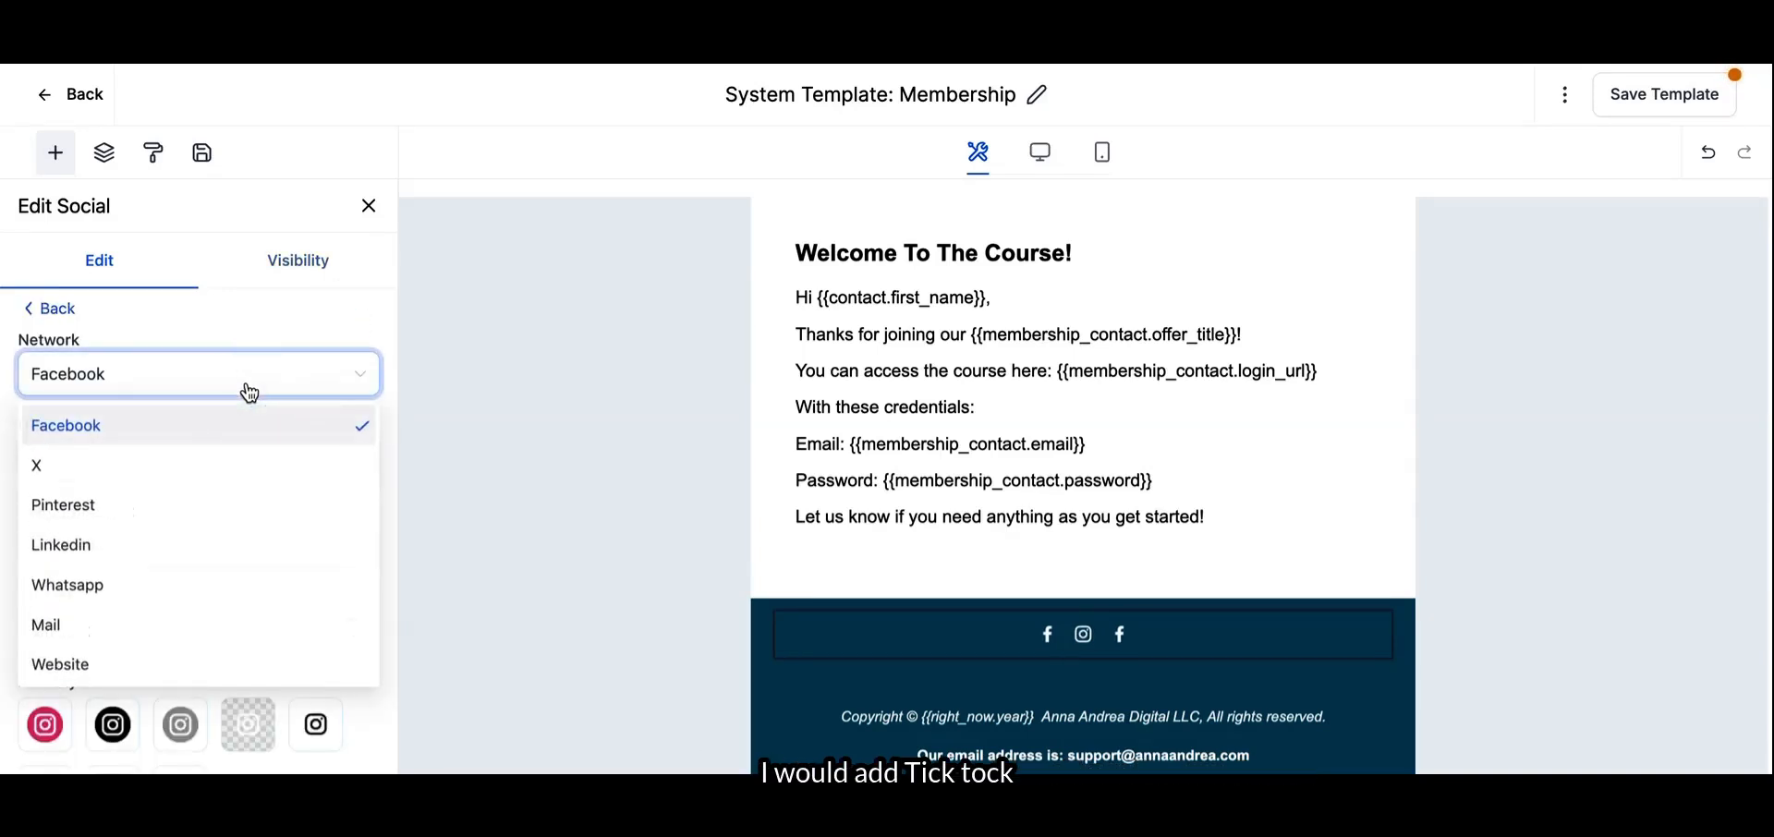
{"action": "scroll", "coordinate": [190, 546], "scroll_direction": "down", "scroll_amount": 2}
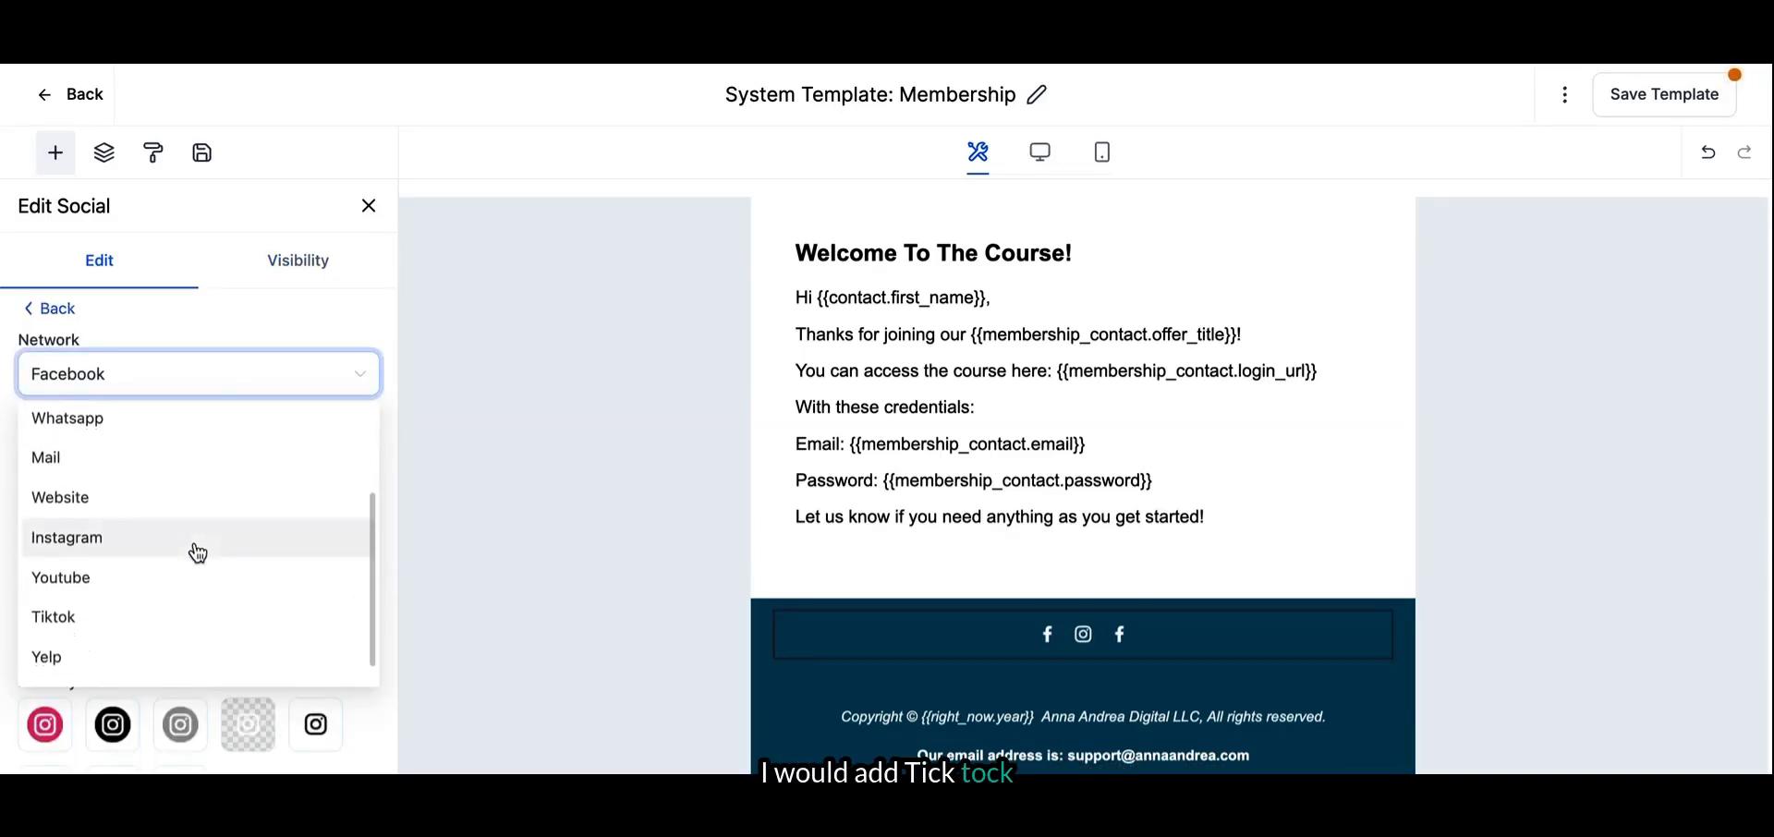
{"action": "left_click", "coordinate": [178, 628]}
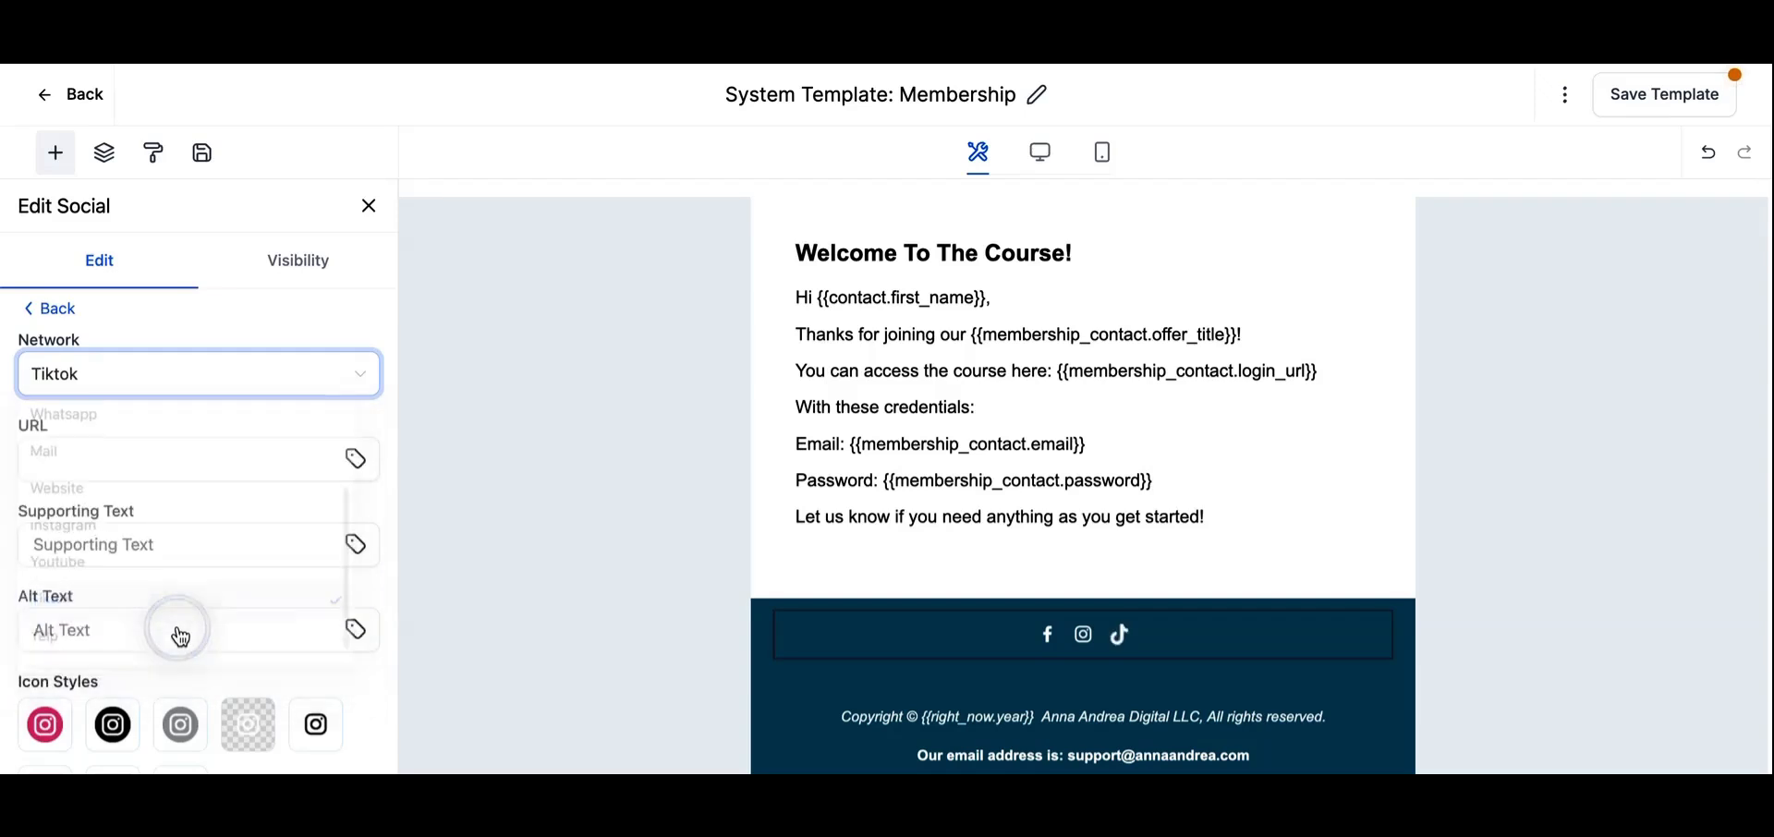
{"action": "left_click", "coordinate": [28, 310]}
- Add another social item with Youtube as its network
{"action": "left_click", "coordinate": [354, 306]}
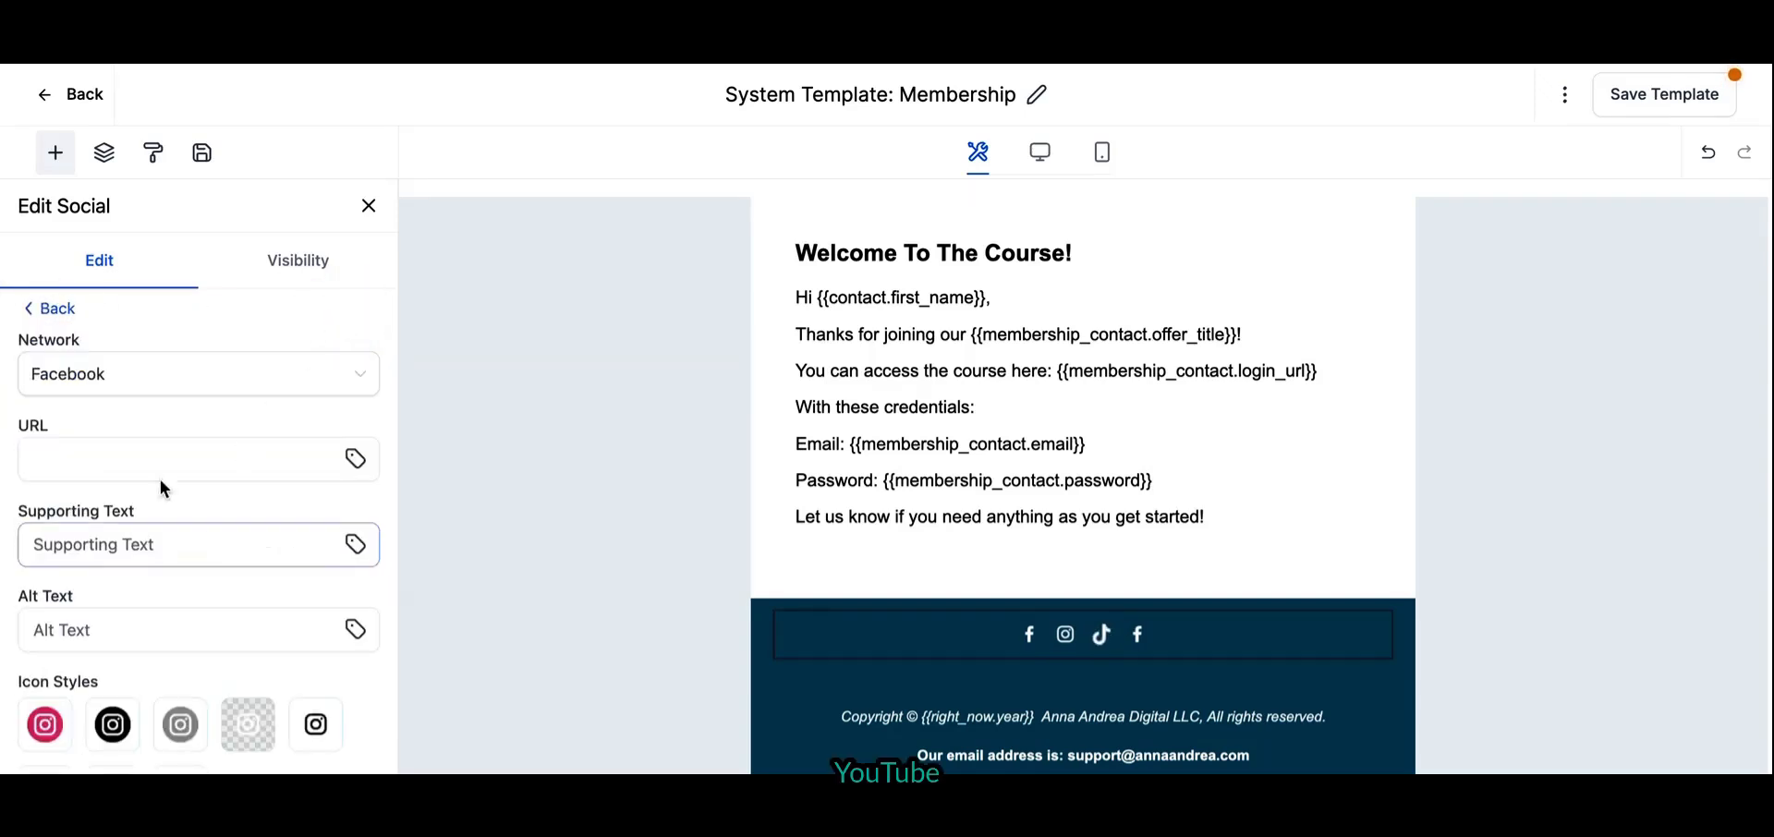
{"action": "left_click", "coordinate": [134, 386]}
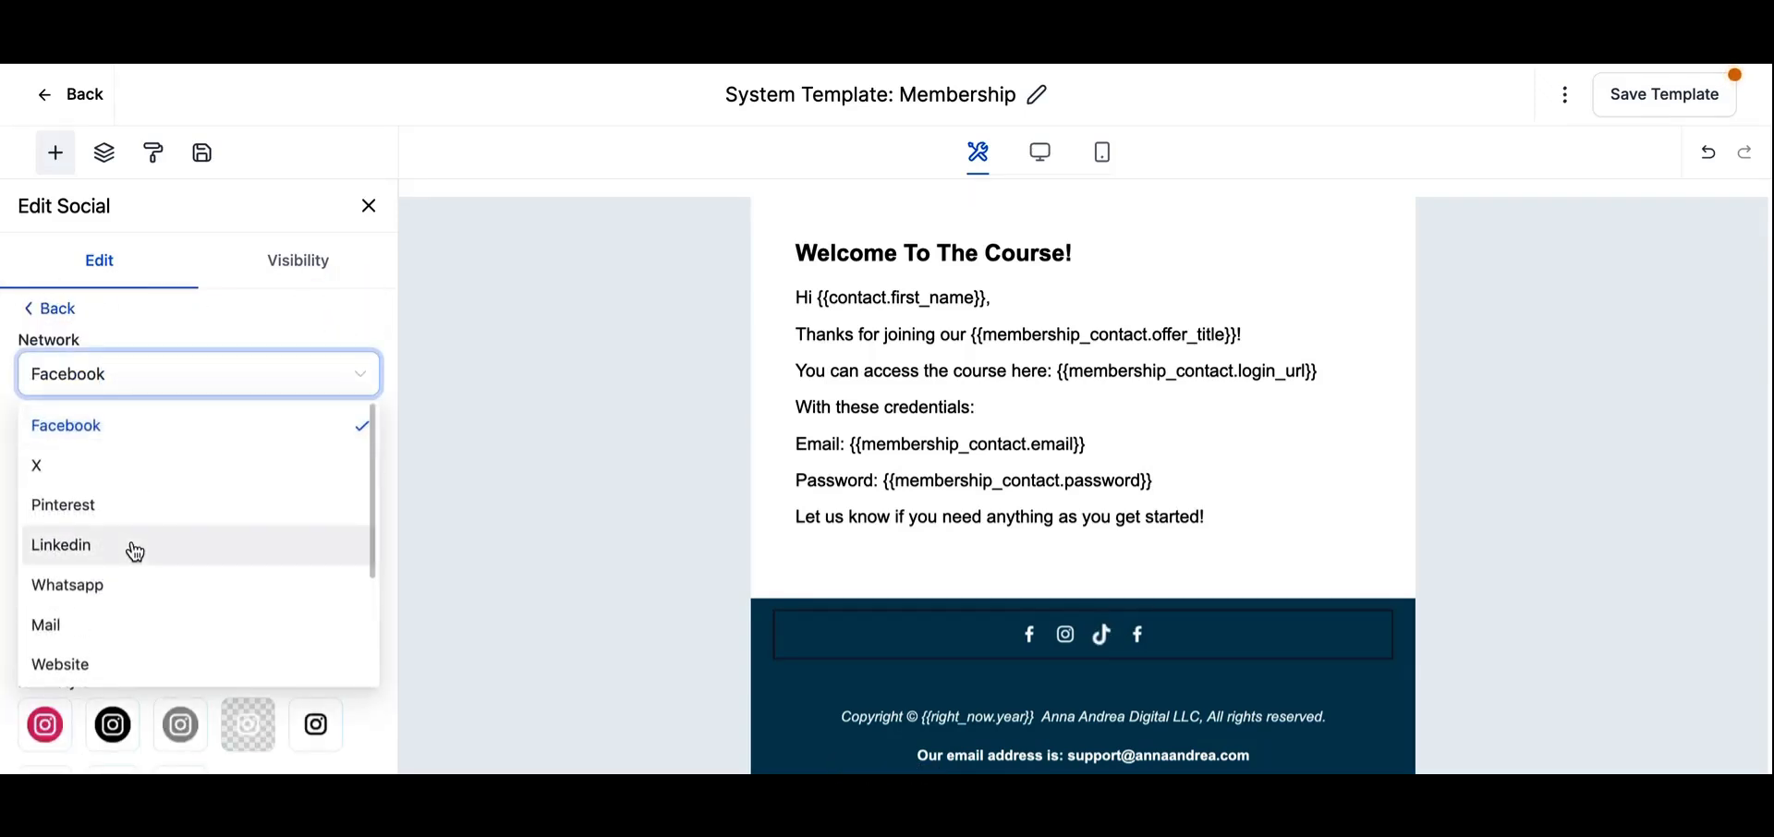
{"action": "scroll", "coordinate": [134, 552], "scroll_direction": "down", "scroll_amount": 3}
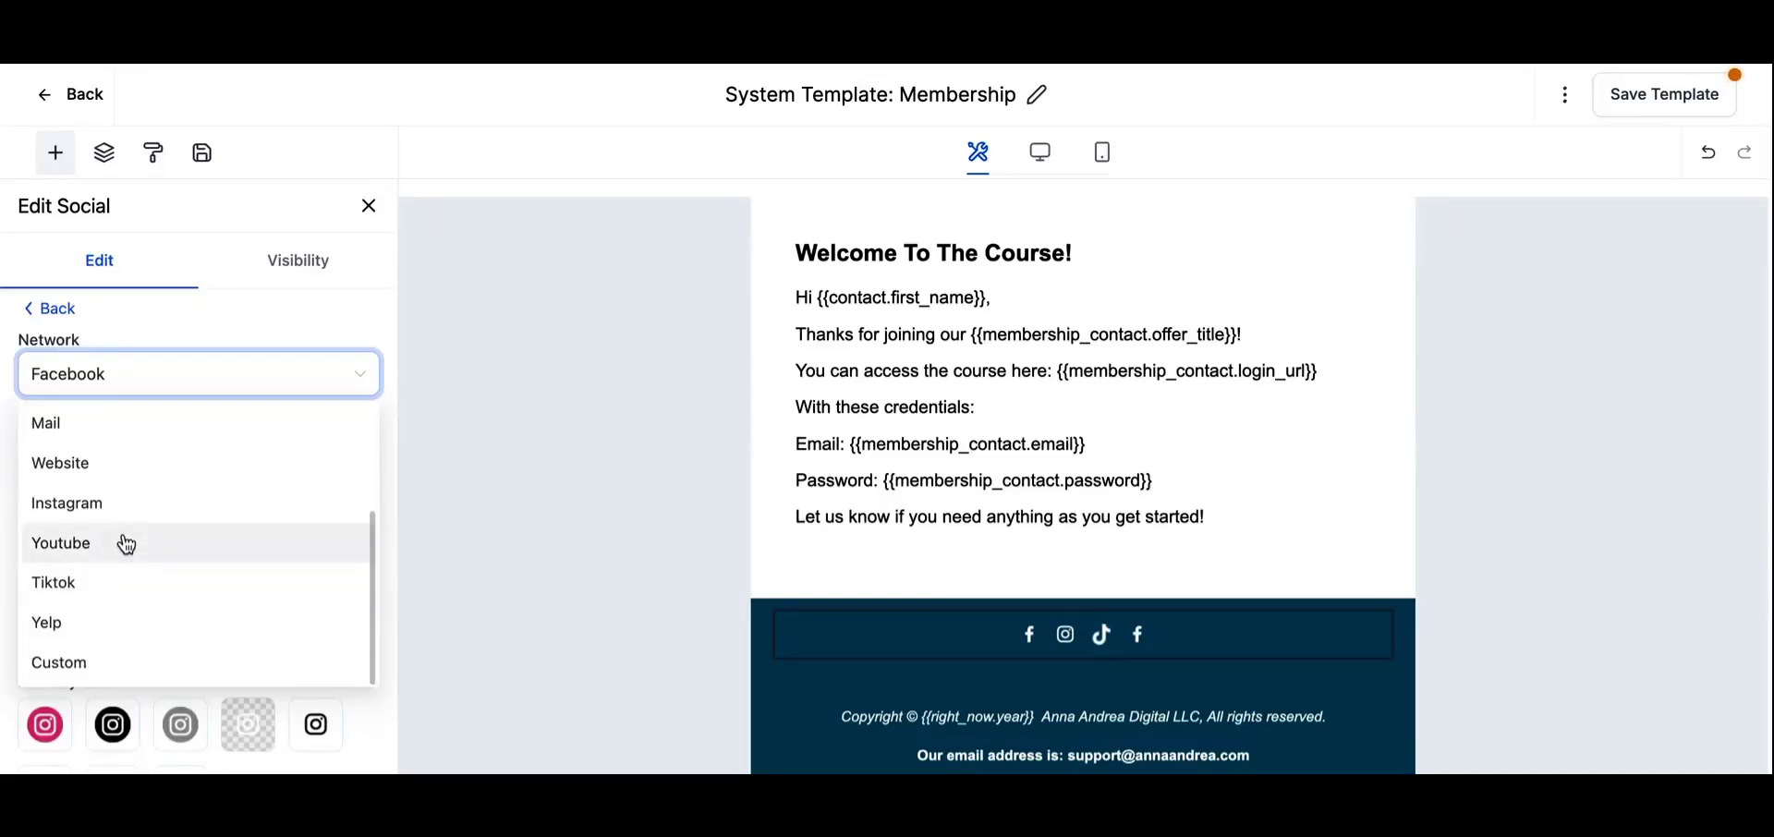
{"action": "left_click", "coordinate": [123, 543]}
{"action": "left_click", "coordinate": [42, 314]}
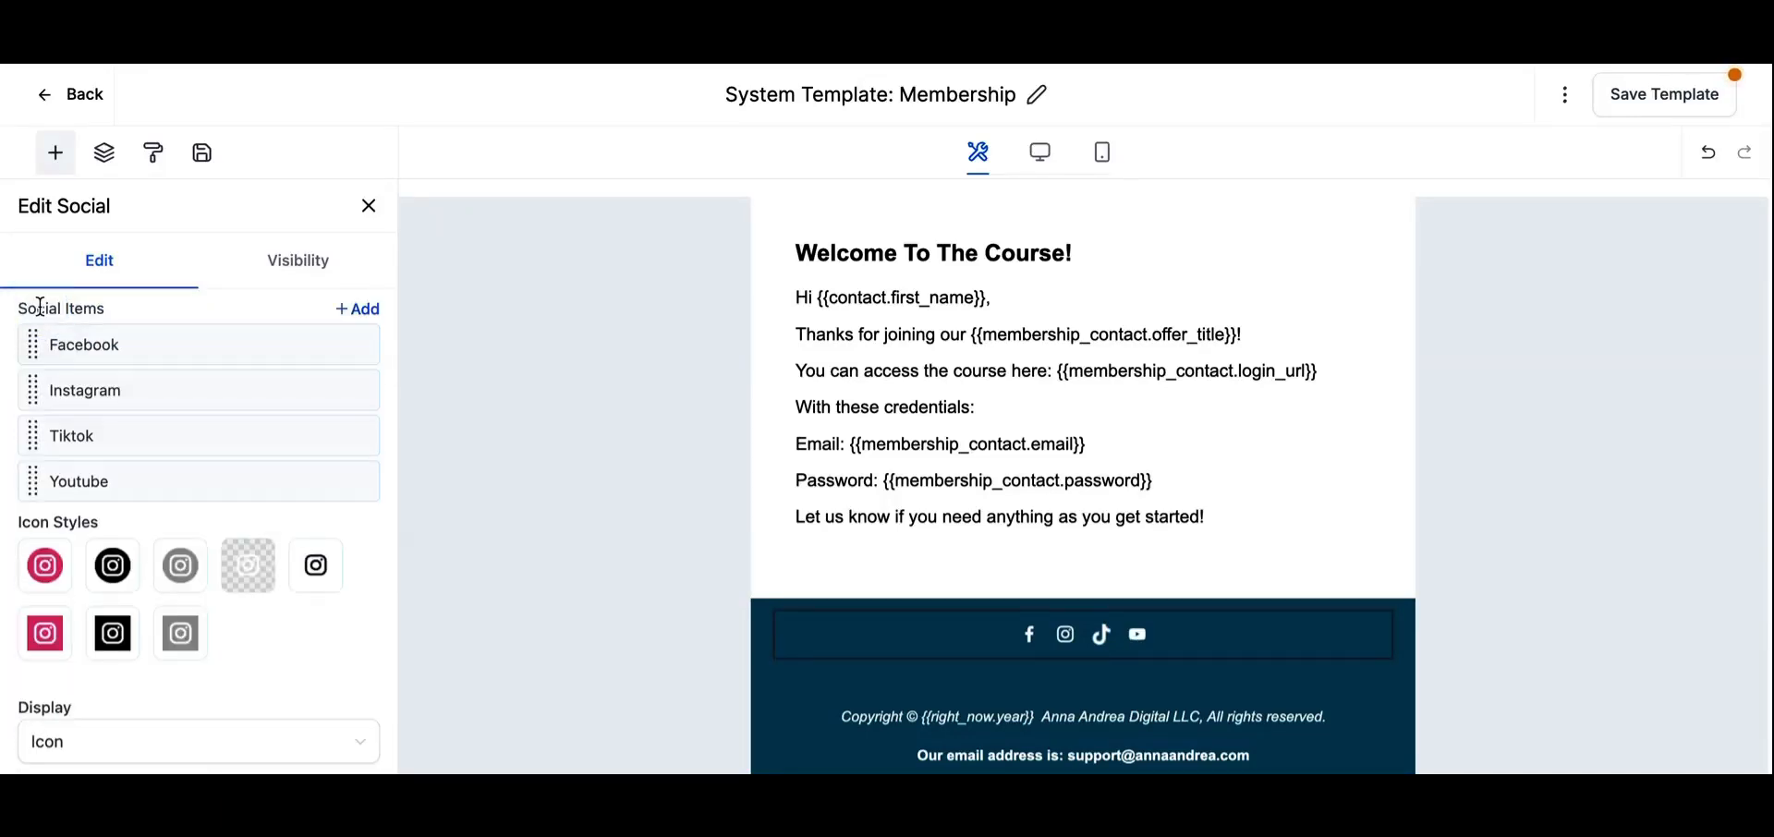
{"action": "left_click", "coordinate": [267, 395]}
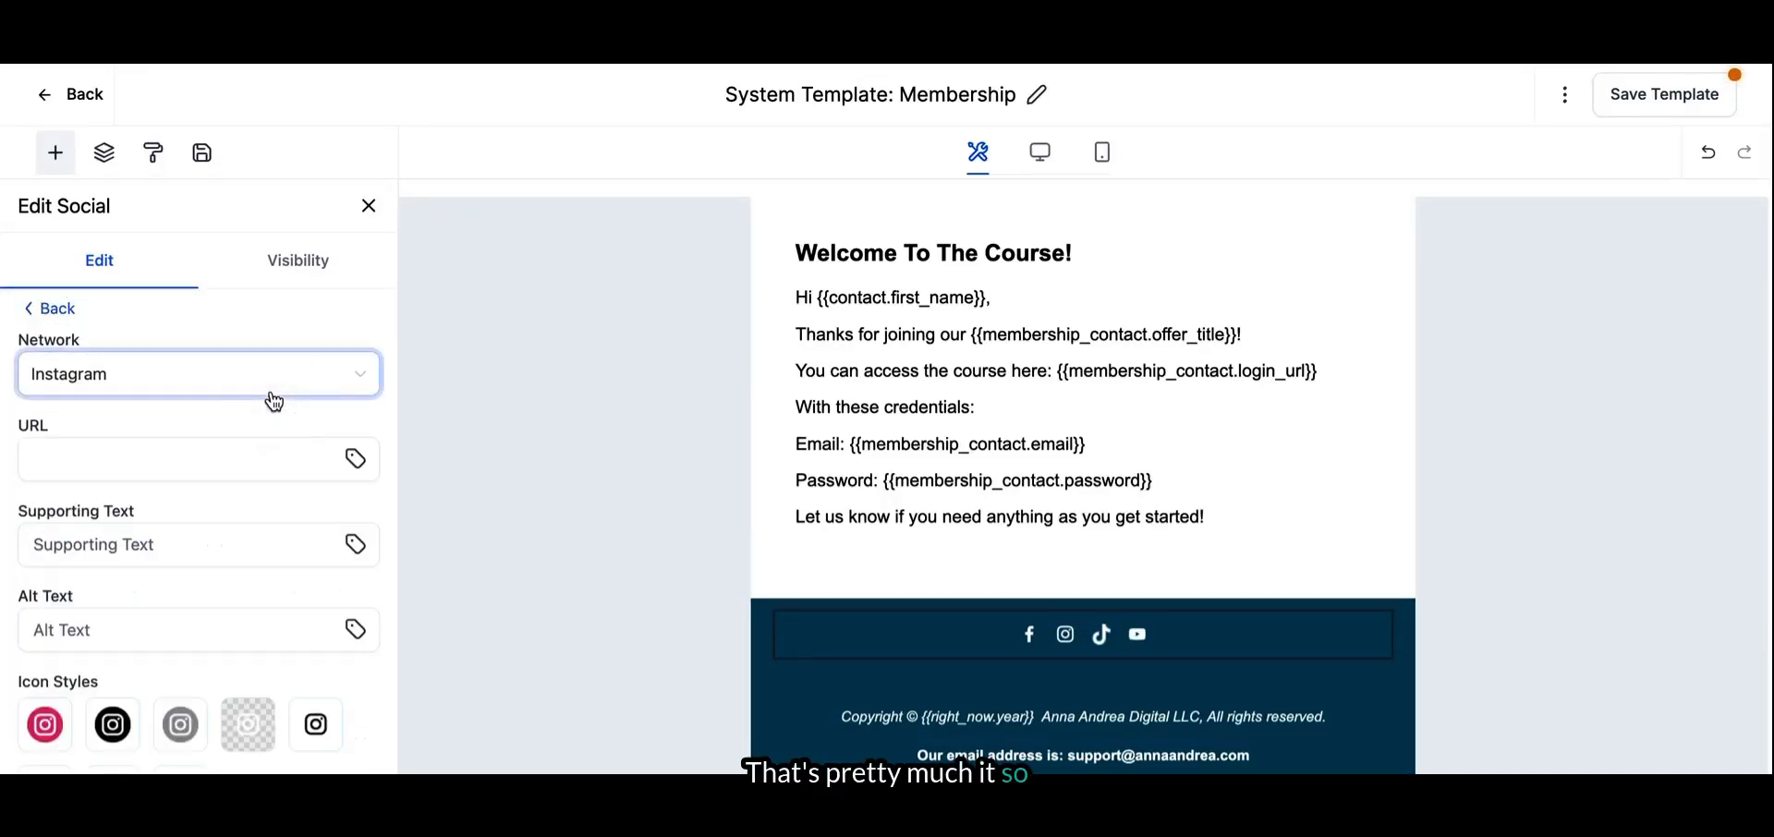
{"action": "left_click", "coordinate": [159, 464]}
{"action": "type", "text": "https://facebook.com/annaandreamm"}
{"action": "double_click", "coordinate": [115, 459]}
{"action": "type", "text": "ins"}
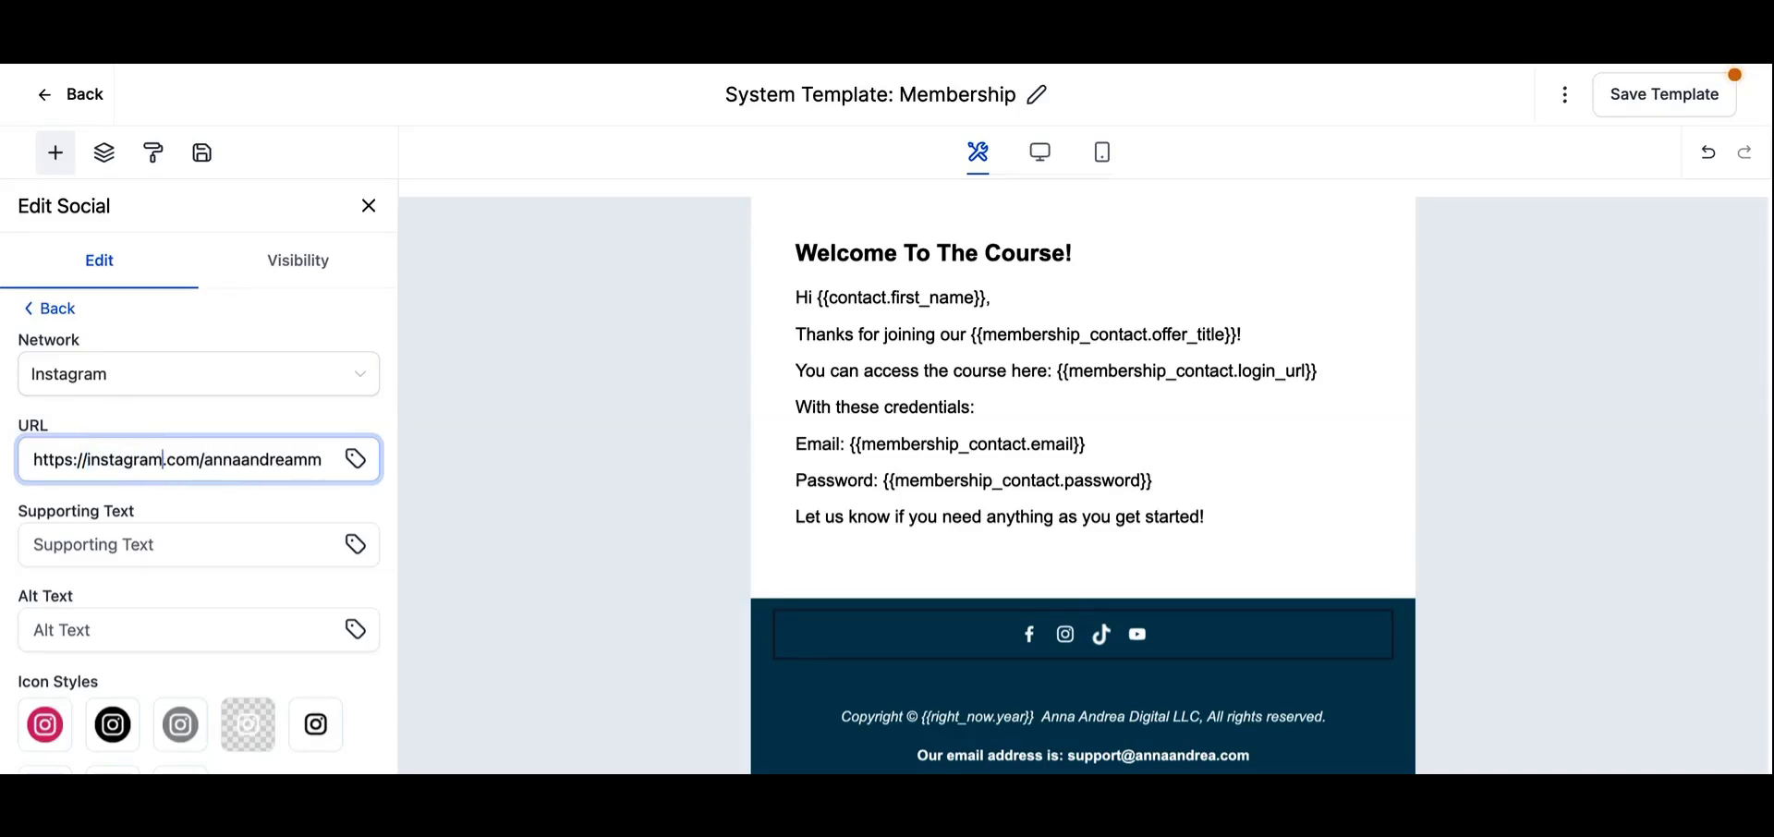
{"action": "type", "text": "tagram"}
{"action": "double_click", "coordinate": [203, 460]}
{"action": "type", "text": "irresistiblelati"}
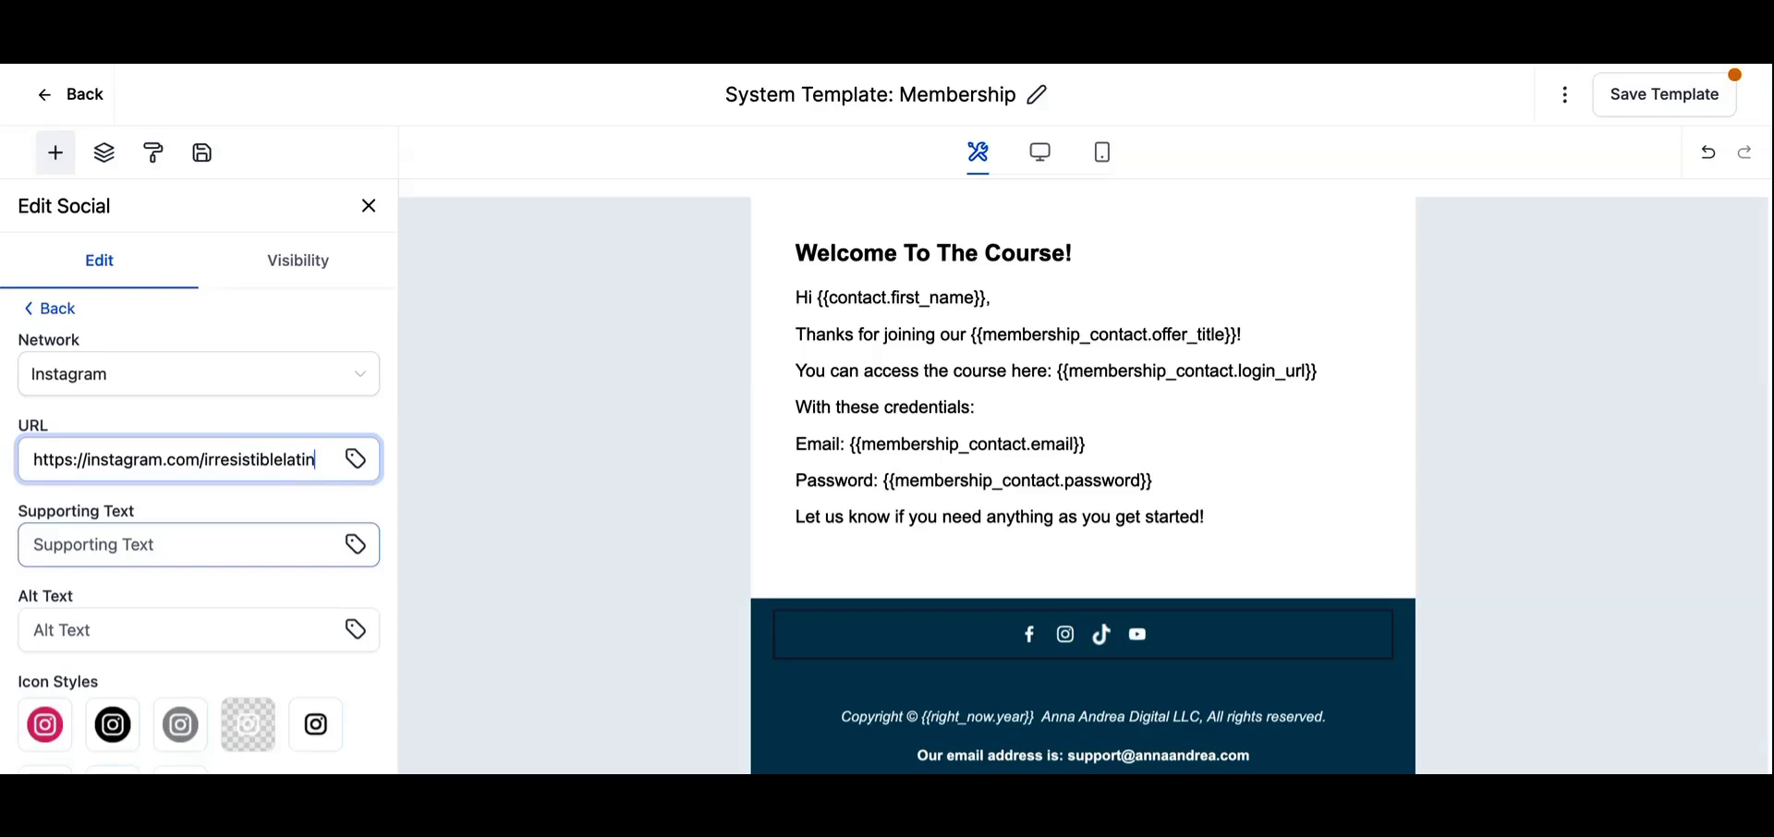
{"action": "scroll", "coordinate": [241, 618], "scroll_direction": "down", "scroll_amount": 2}
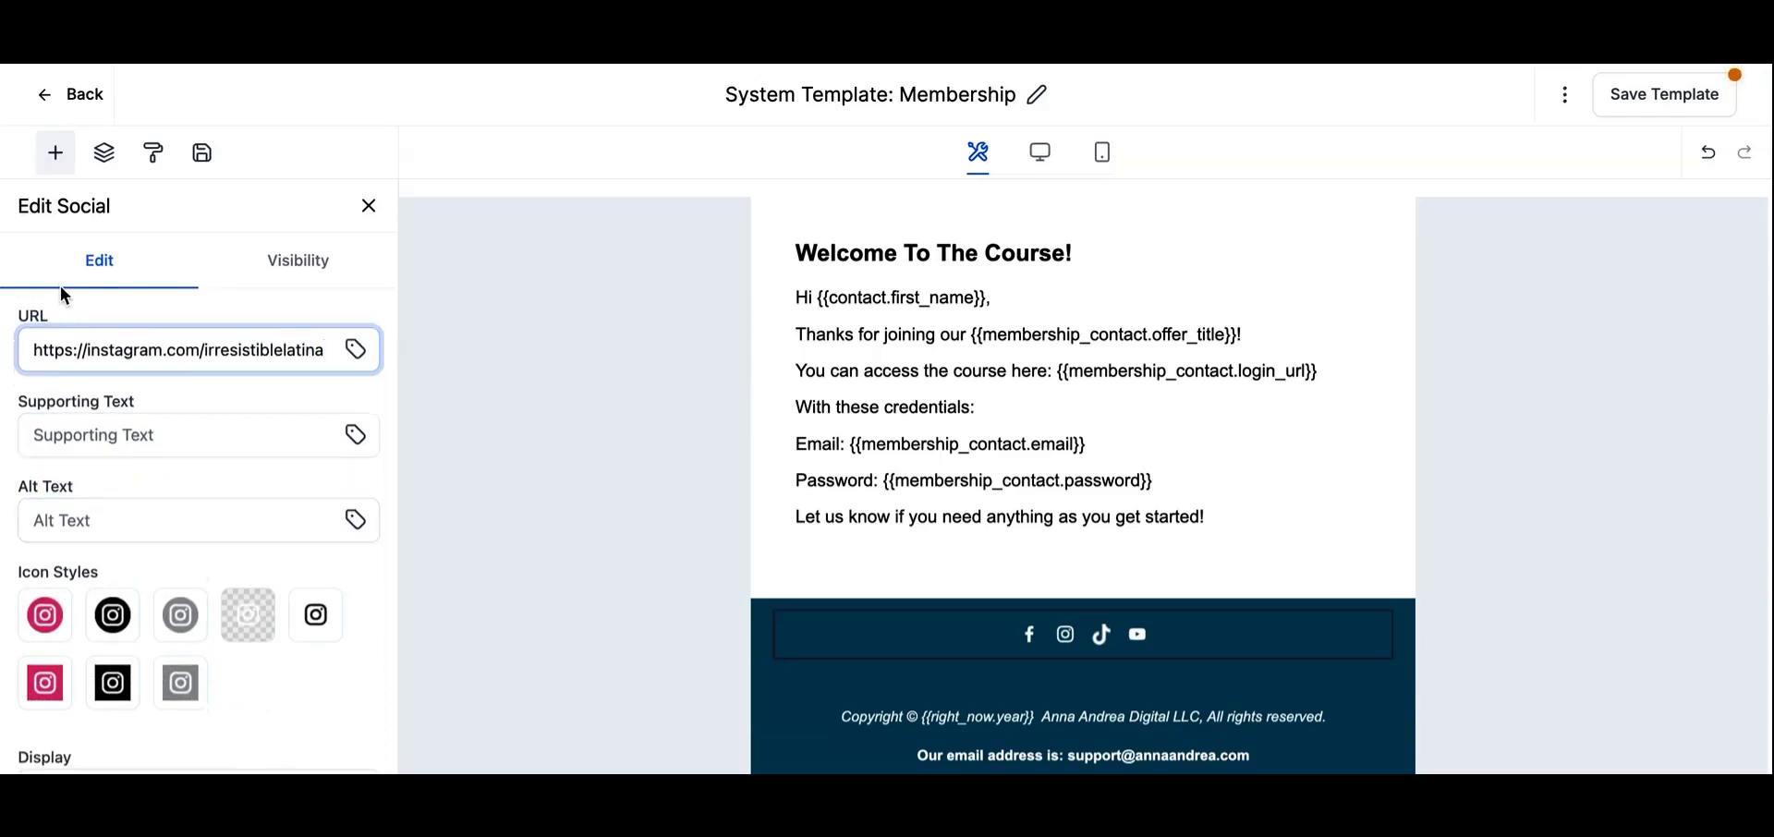
{"action": "scroll", "coordinate": [64, 386], "scroll_direction": "up", "scroll_amount": 2}
{"action": "left_click", "coordinate": [40, 306]}
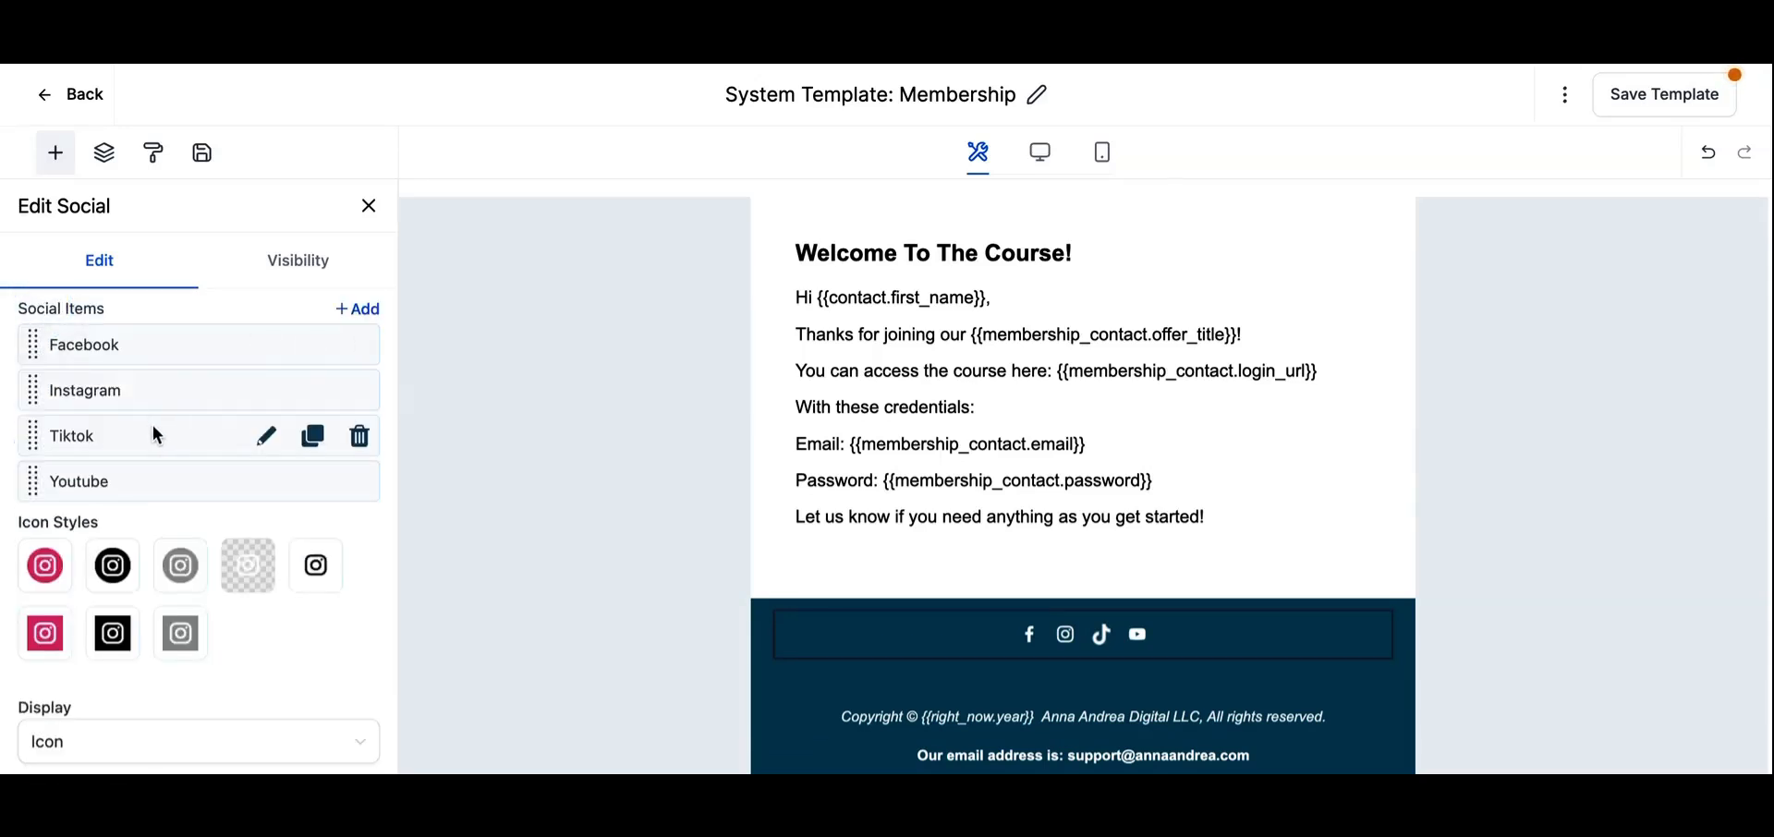
{"action": "left_click", "coordinate": [262, 438]}
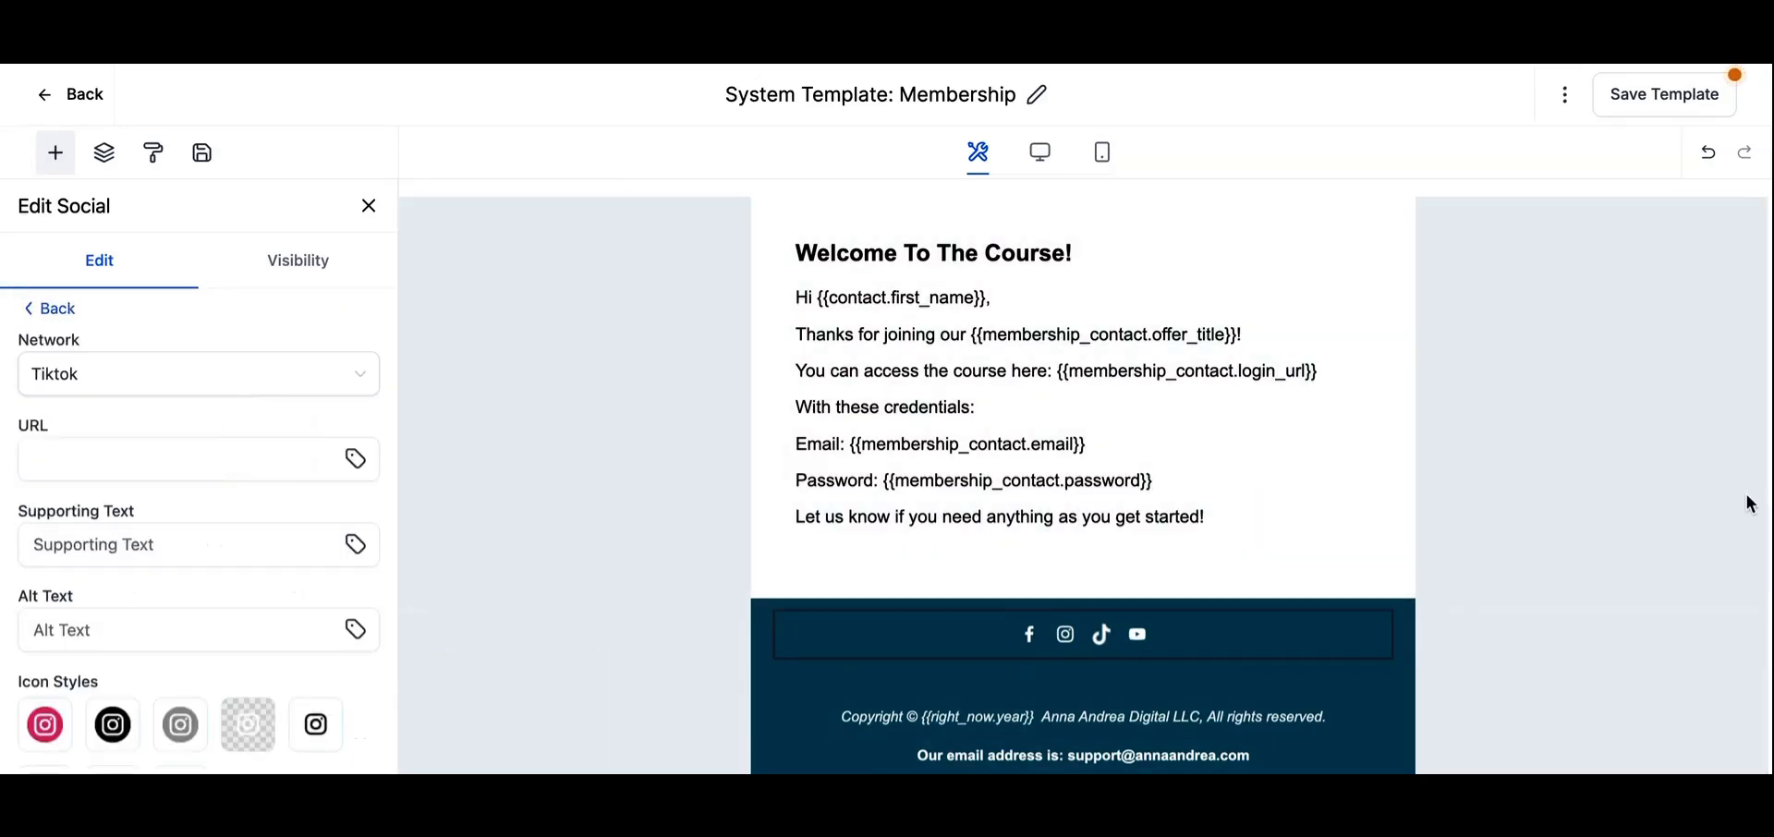
{"action": "left_click", "coordinate": [1736, 502]}
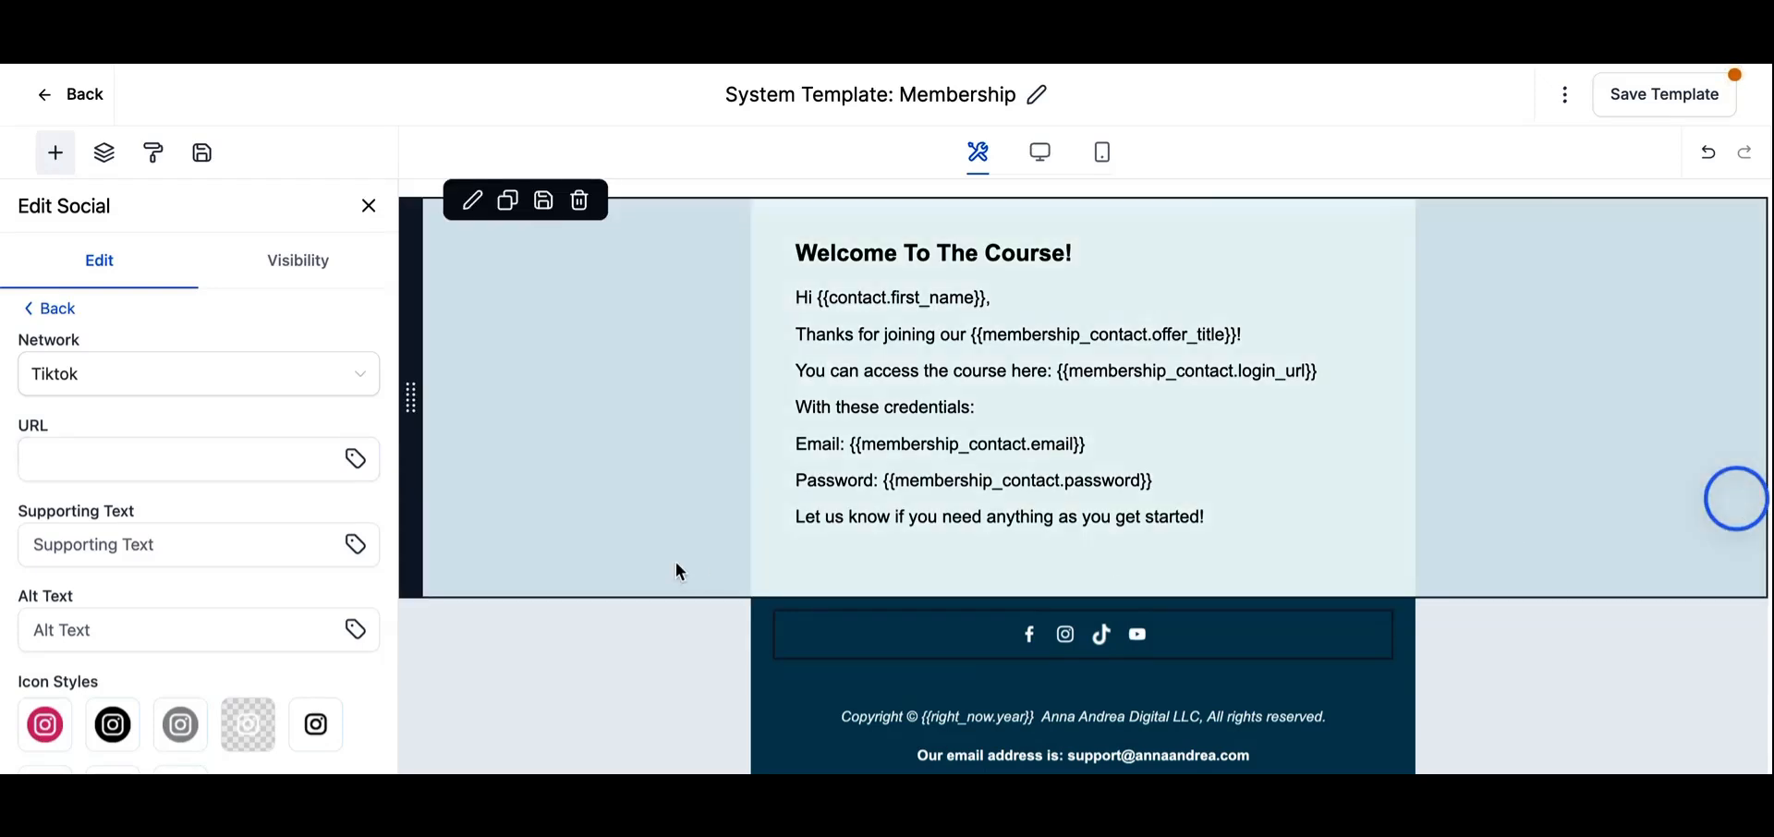
{"action": "left_click", "coordinate": [260, 462]}
{"action": "key", "text": "ctrl+v"}
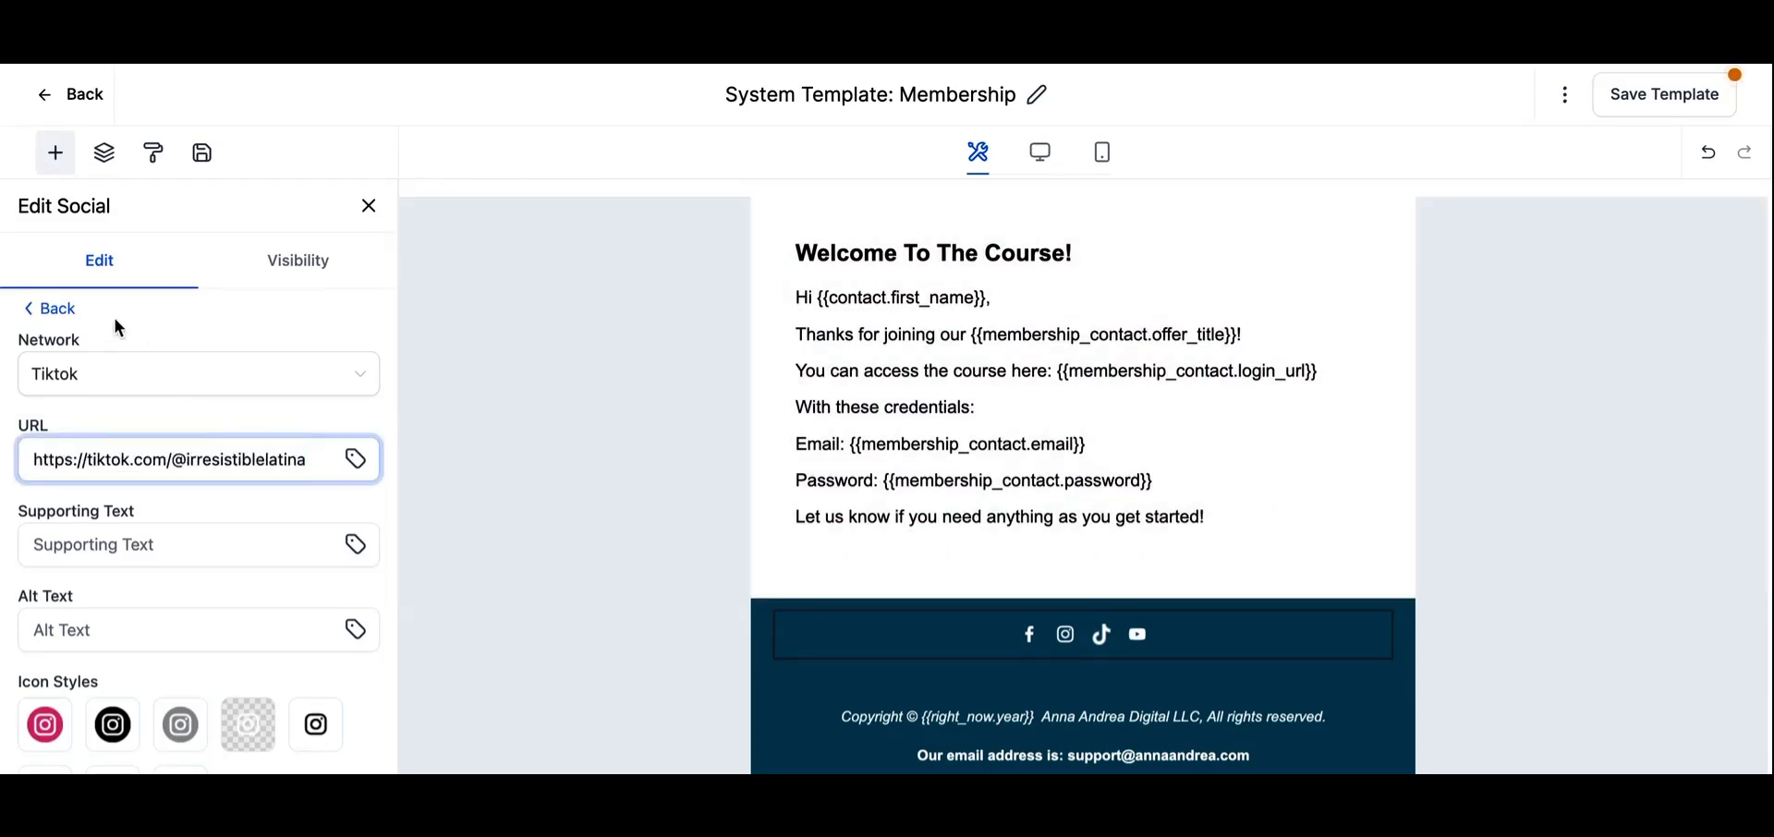
{"action": "left_click", "coordinate": [52, 309]}
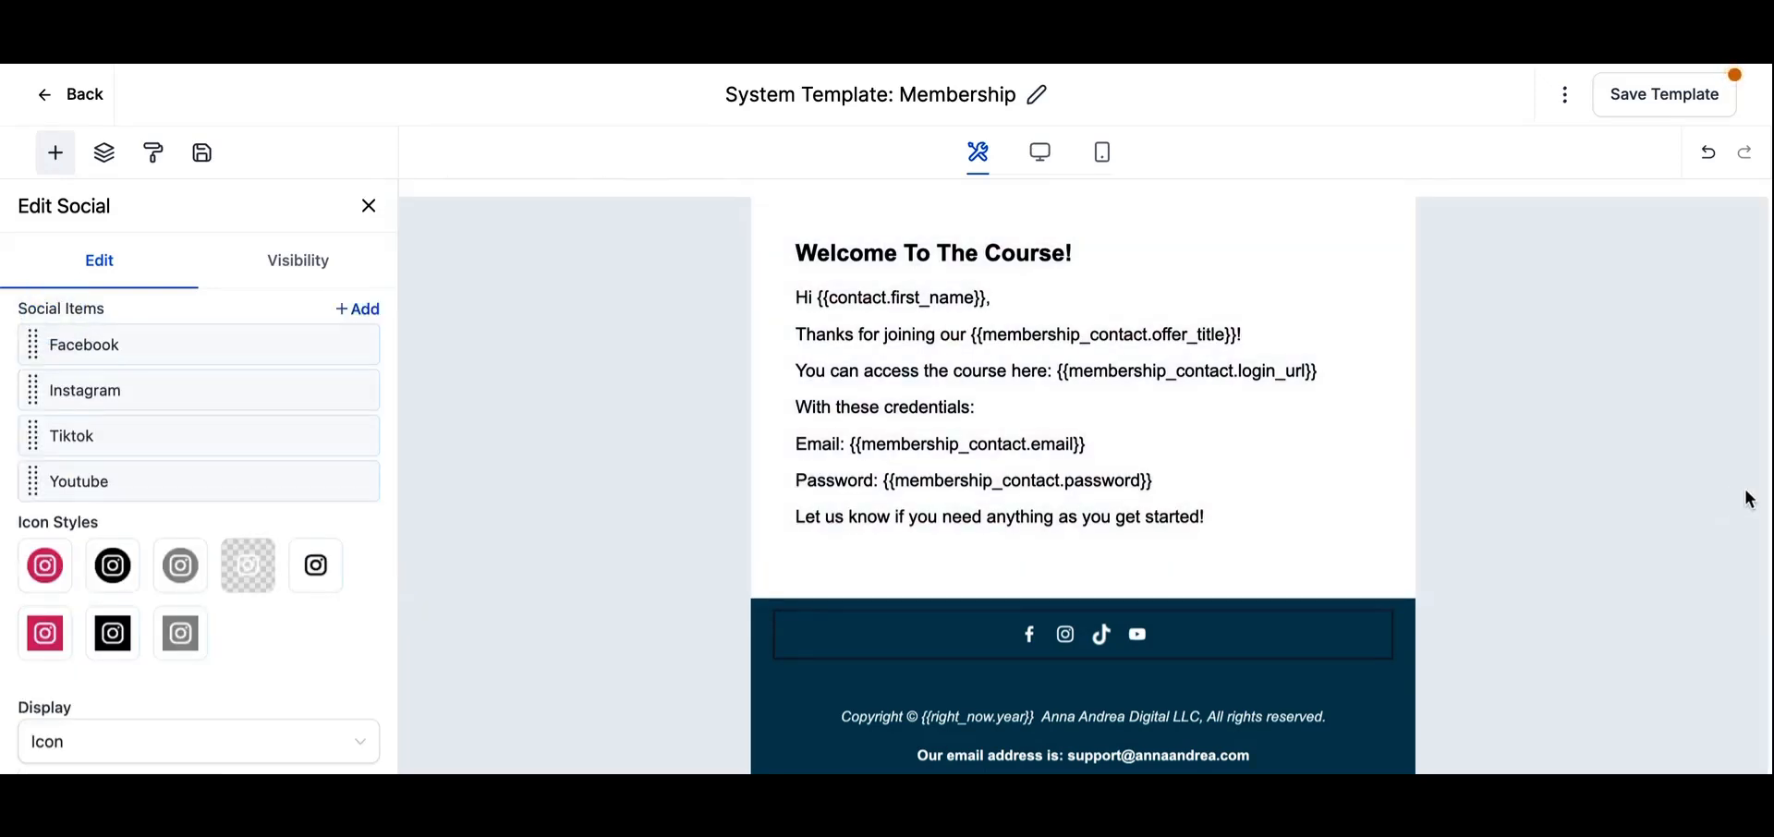
- Paste the business's YouTube channel link as the URL of the Youtube item
{"action": "left_click", "coordinate": [268, 480]}
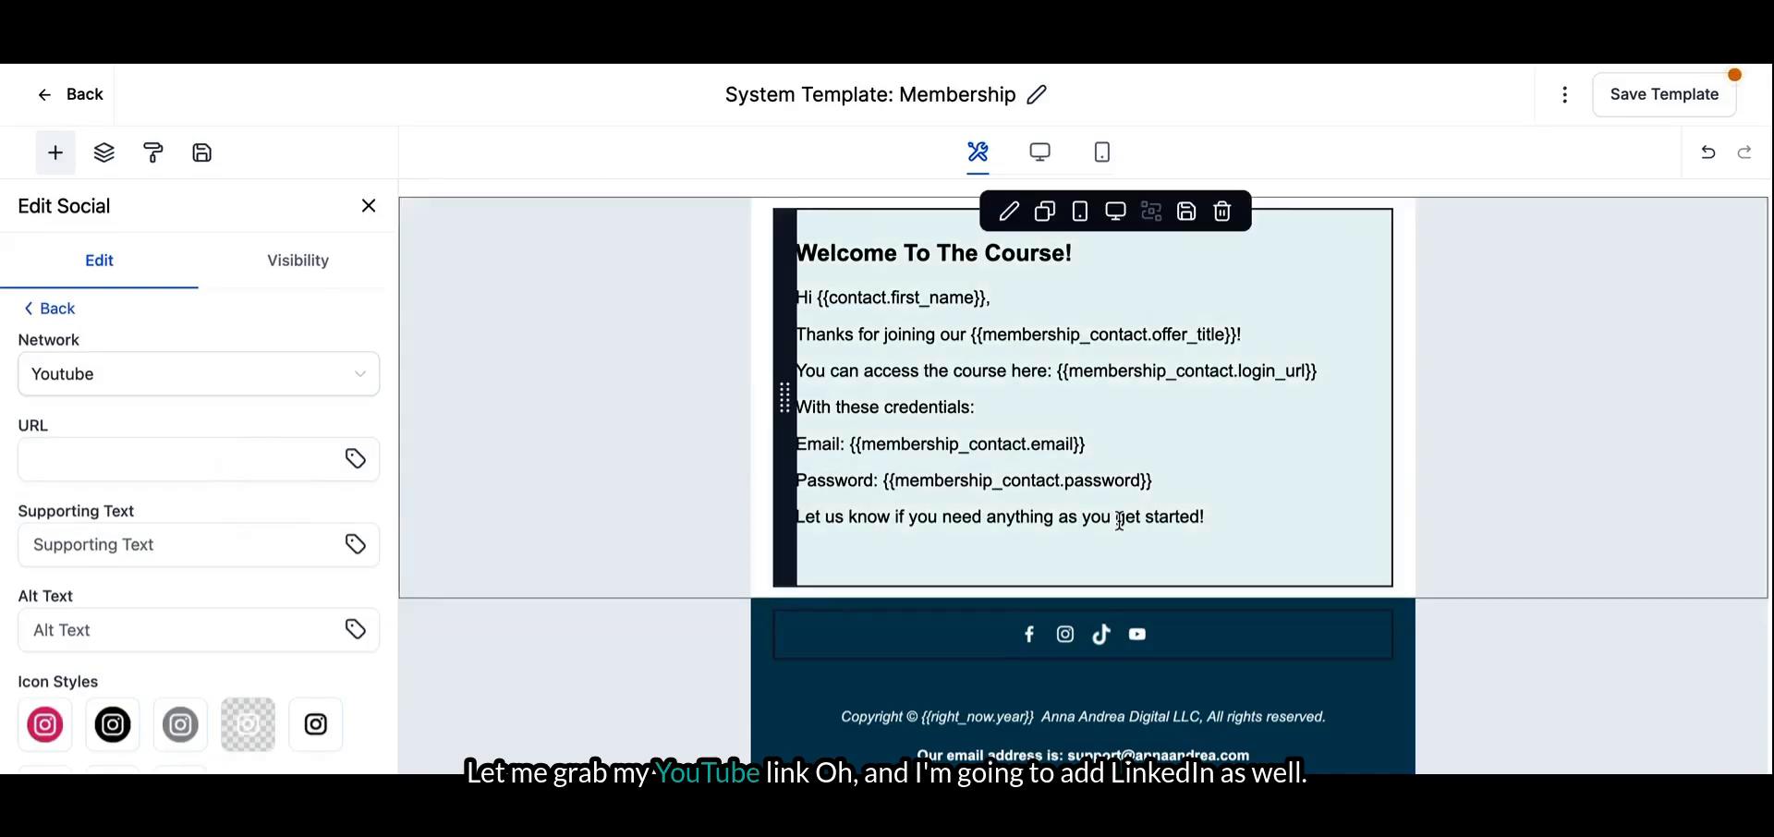
{"action": "key", "text": "ctrl+v"}
{"action": "left_click", "coordinate": [1736, 504]}
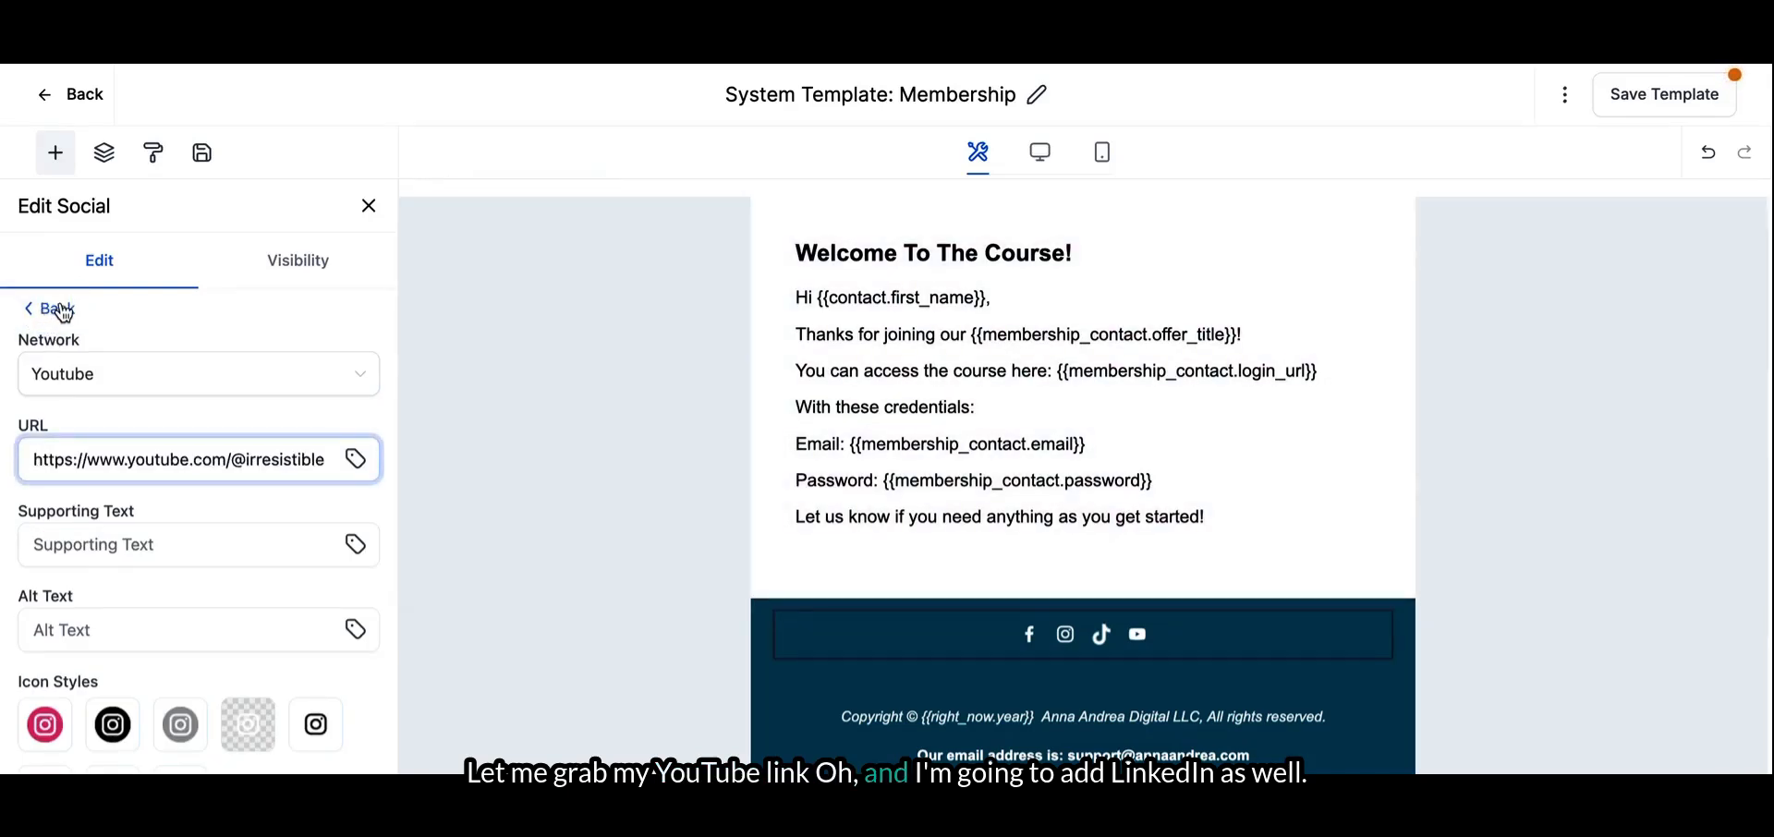
{"action": "left_click", "coordinate": [54, 308]}
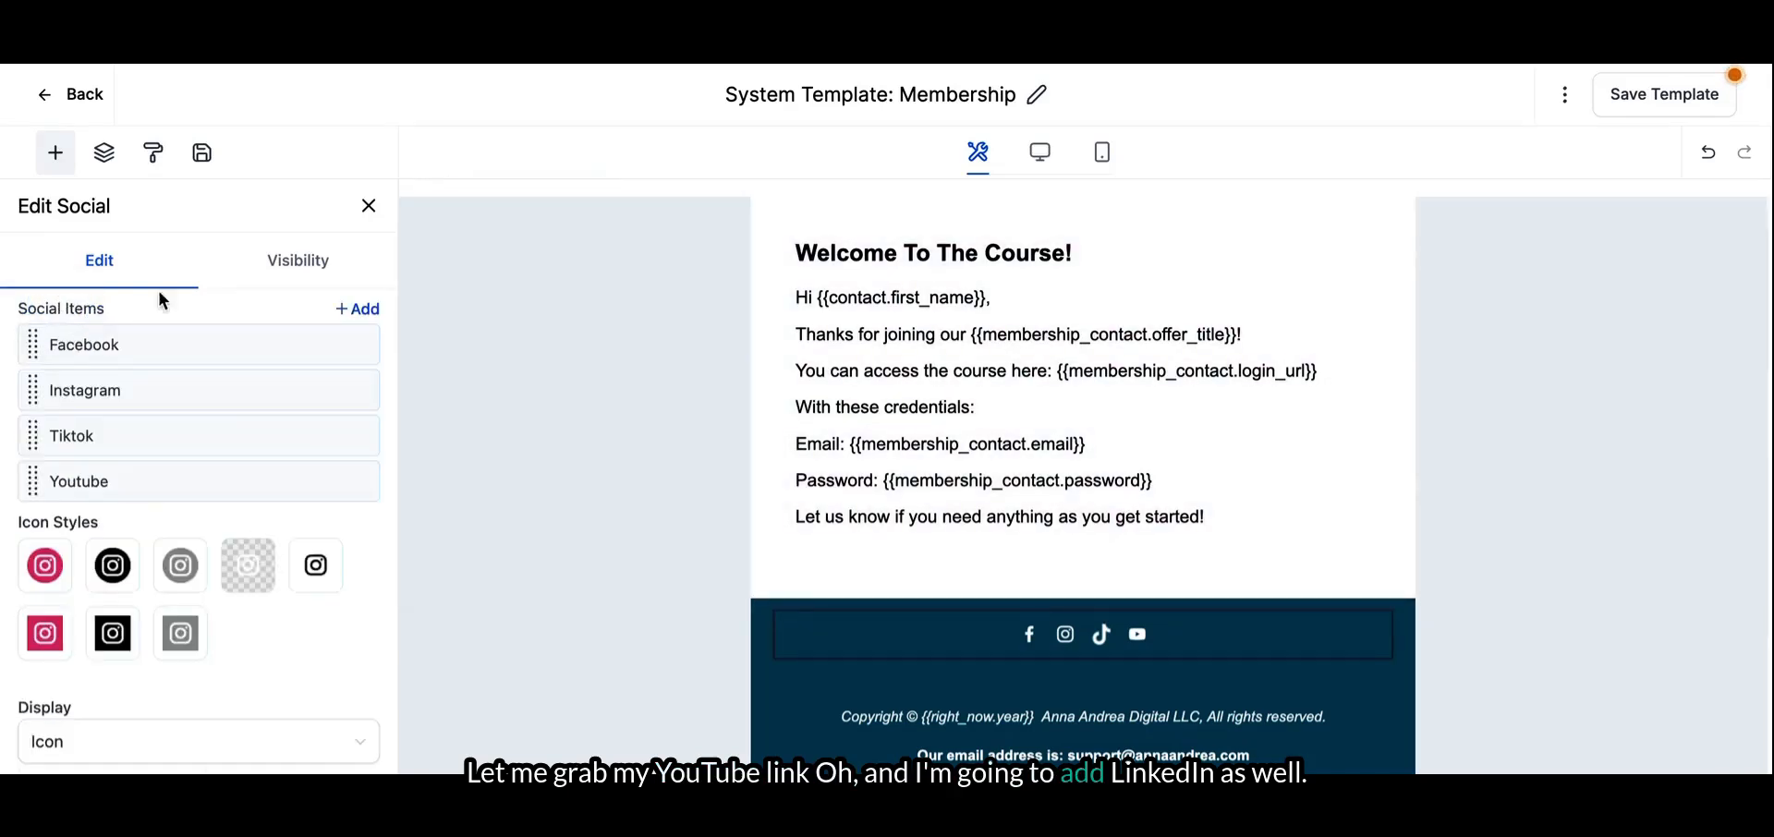
- Add a social item with Linkedin as its network and paste the LinkedIn profile link as its URL
{"action": "left_click", "coordinate": [354, 315]}
{"action": "left_click", "coordinate": [273, 365]}
{"action": "left_click", "coordinate": [213, 524]}
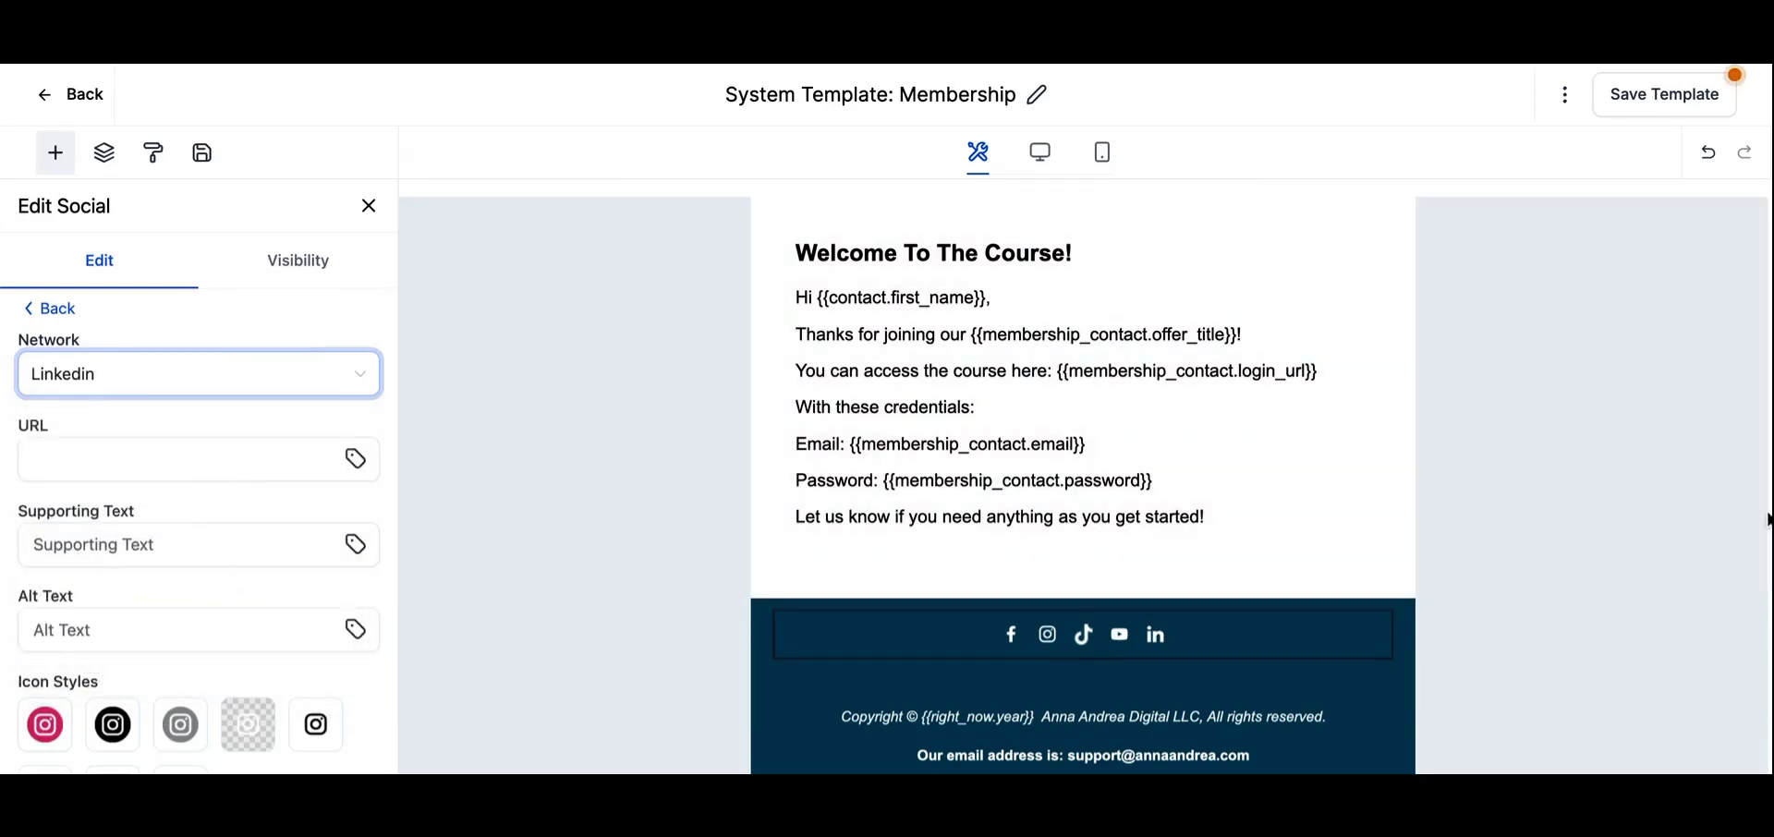
{"action": "left_click", "coordinate": [1741, 492]}
{"action": "left_click", "coordinate": [102, 462]}
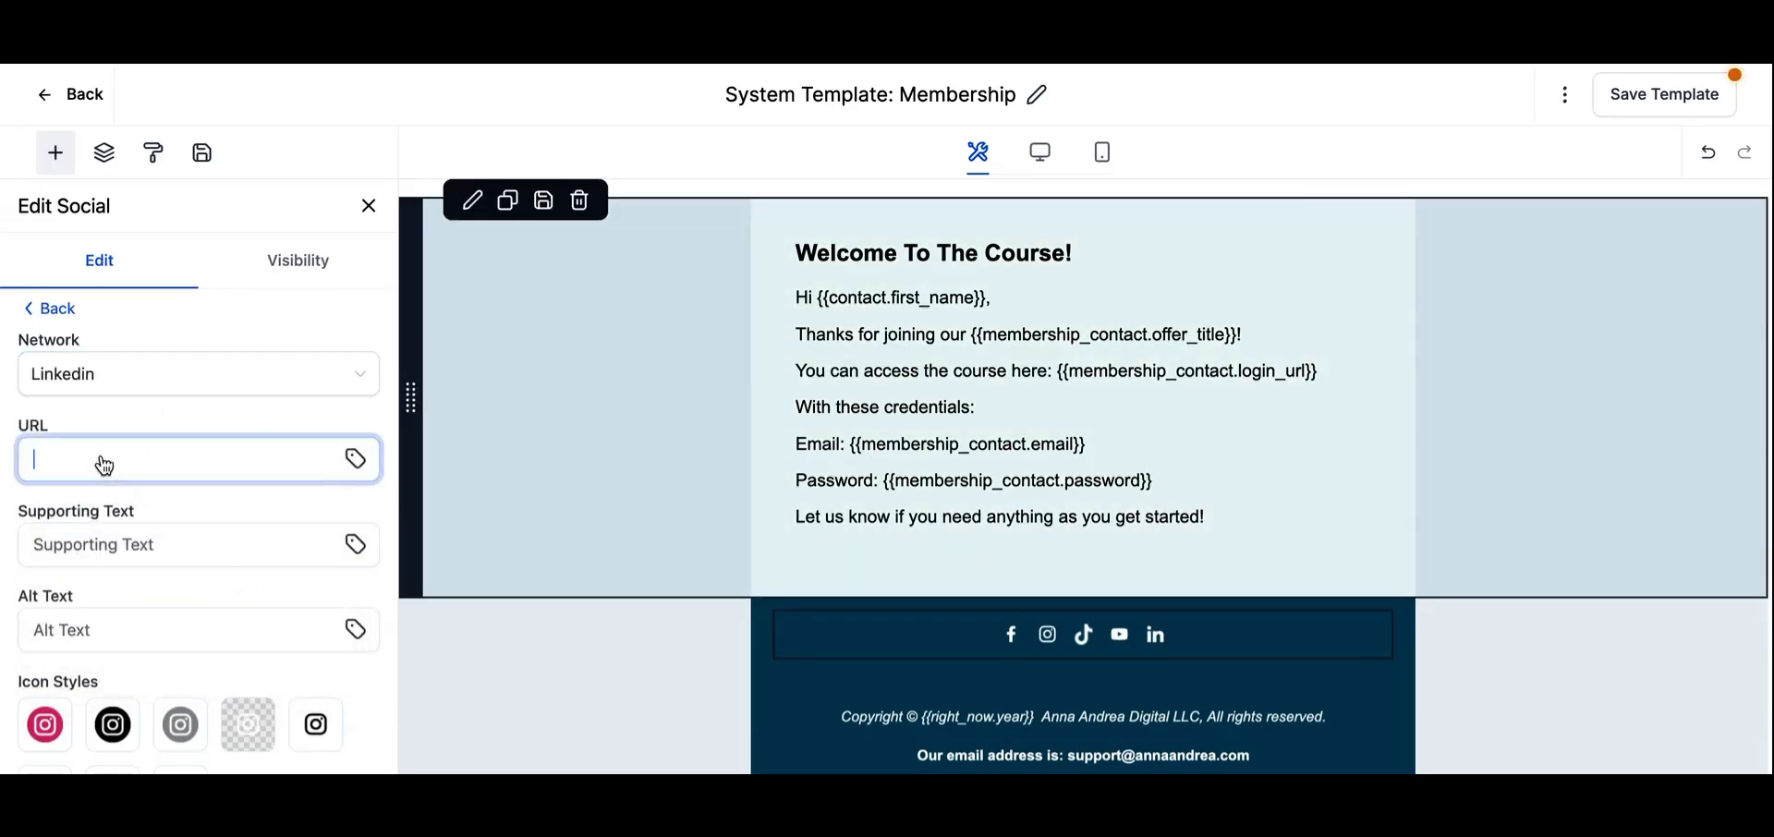
{"action": "type", "text": "https://www.linkedin.com/in/anna-andrea-martinez-munguia-53699b40b"}
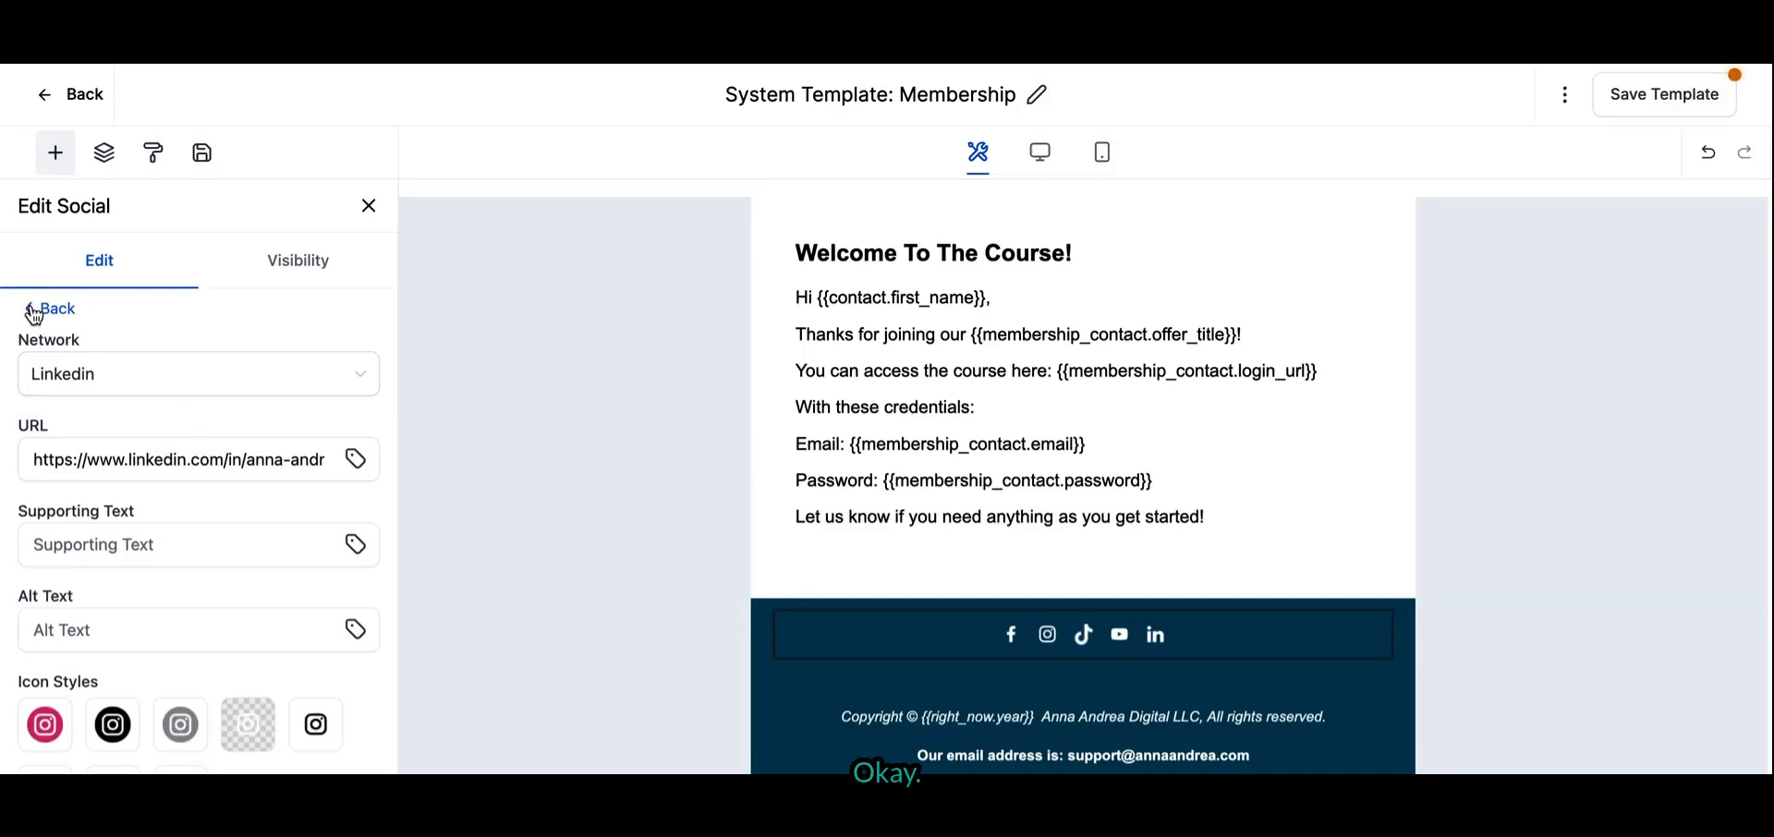
{"action": "left_click", "coordinate": [34, 314]}
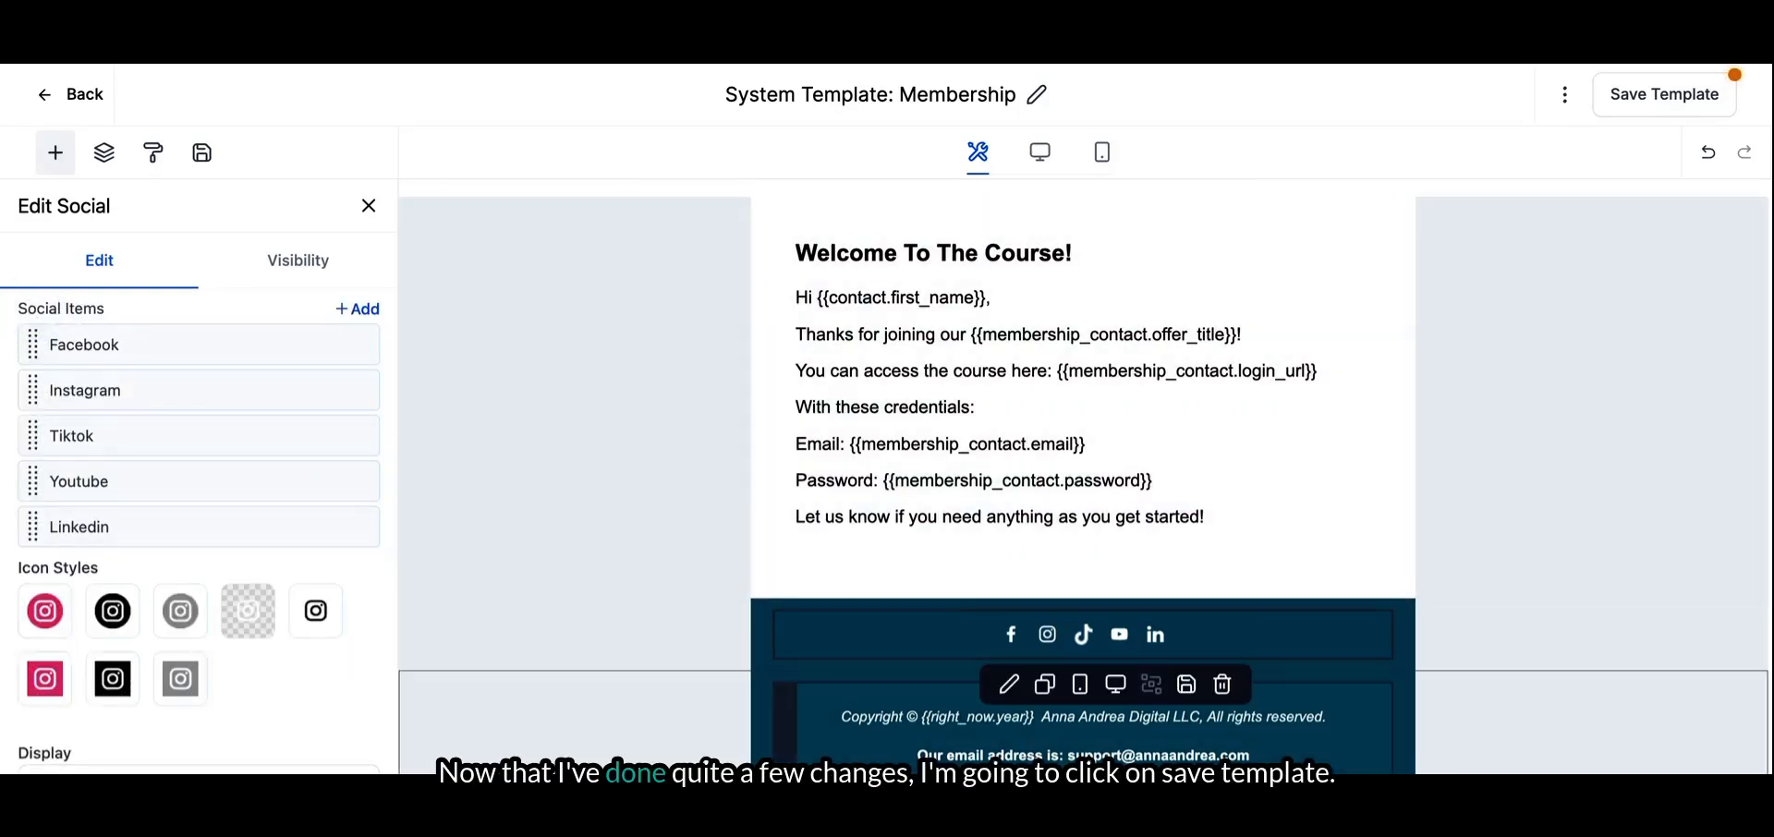
- Save the template and rename it as "Main Email Template For AA Digital"
{"action": "scroll", "coordinate": [1081, 555], "scroll_direction": "down", "scroll_amount": 1}
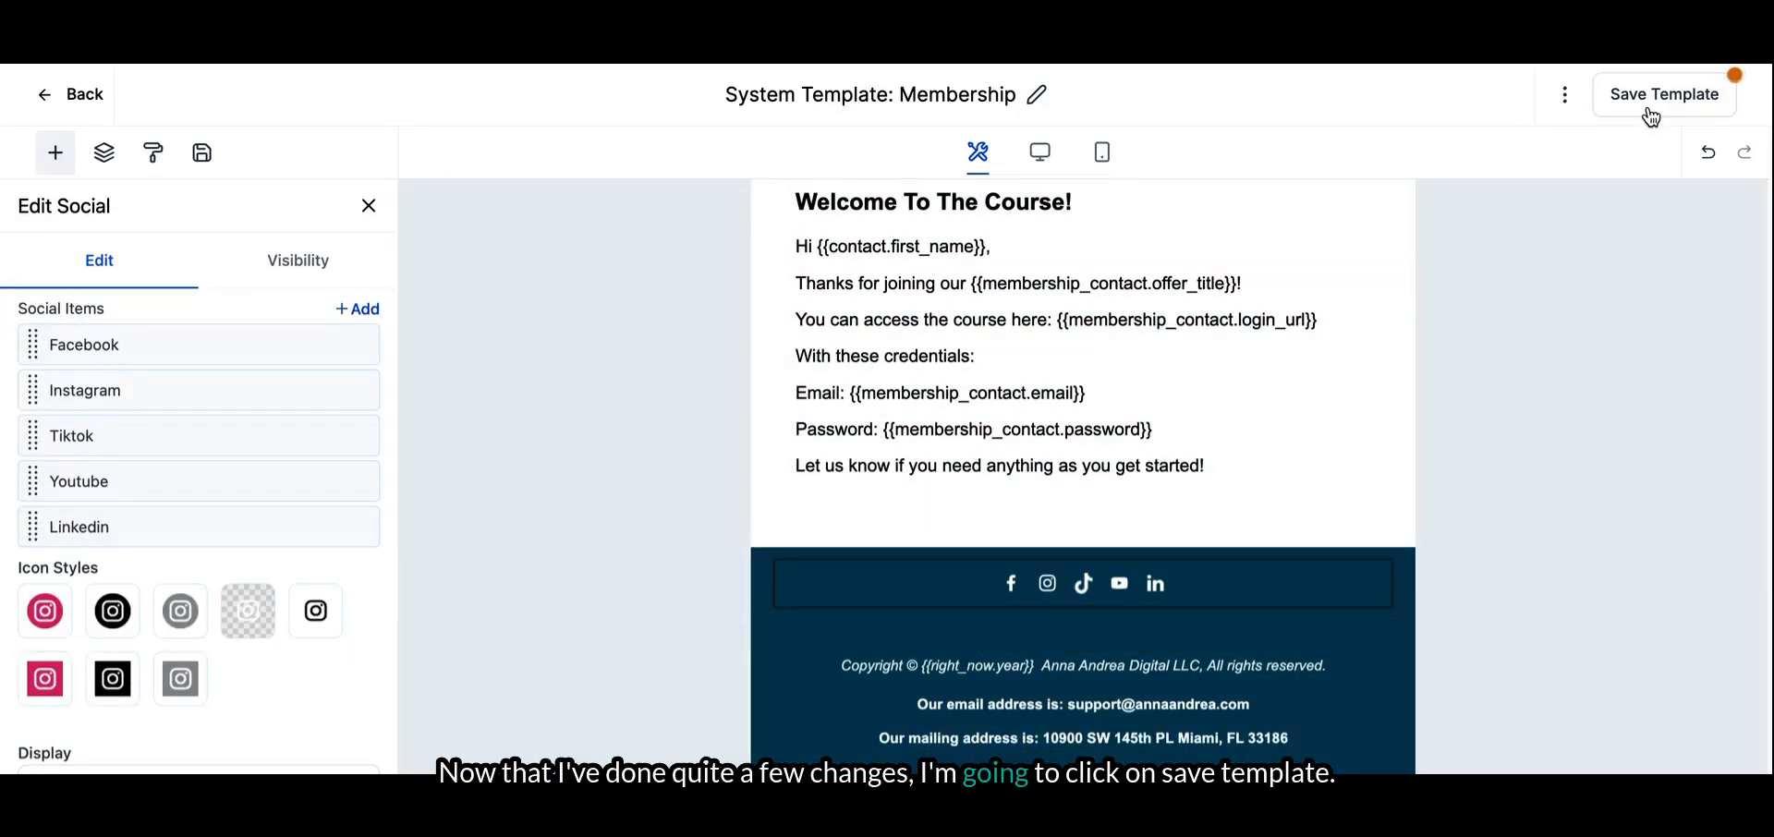
{"action": "left_click", "coordinate": [1648, 103]}
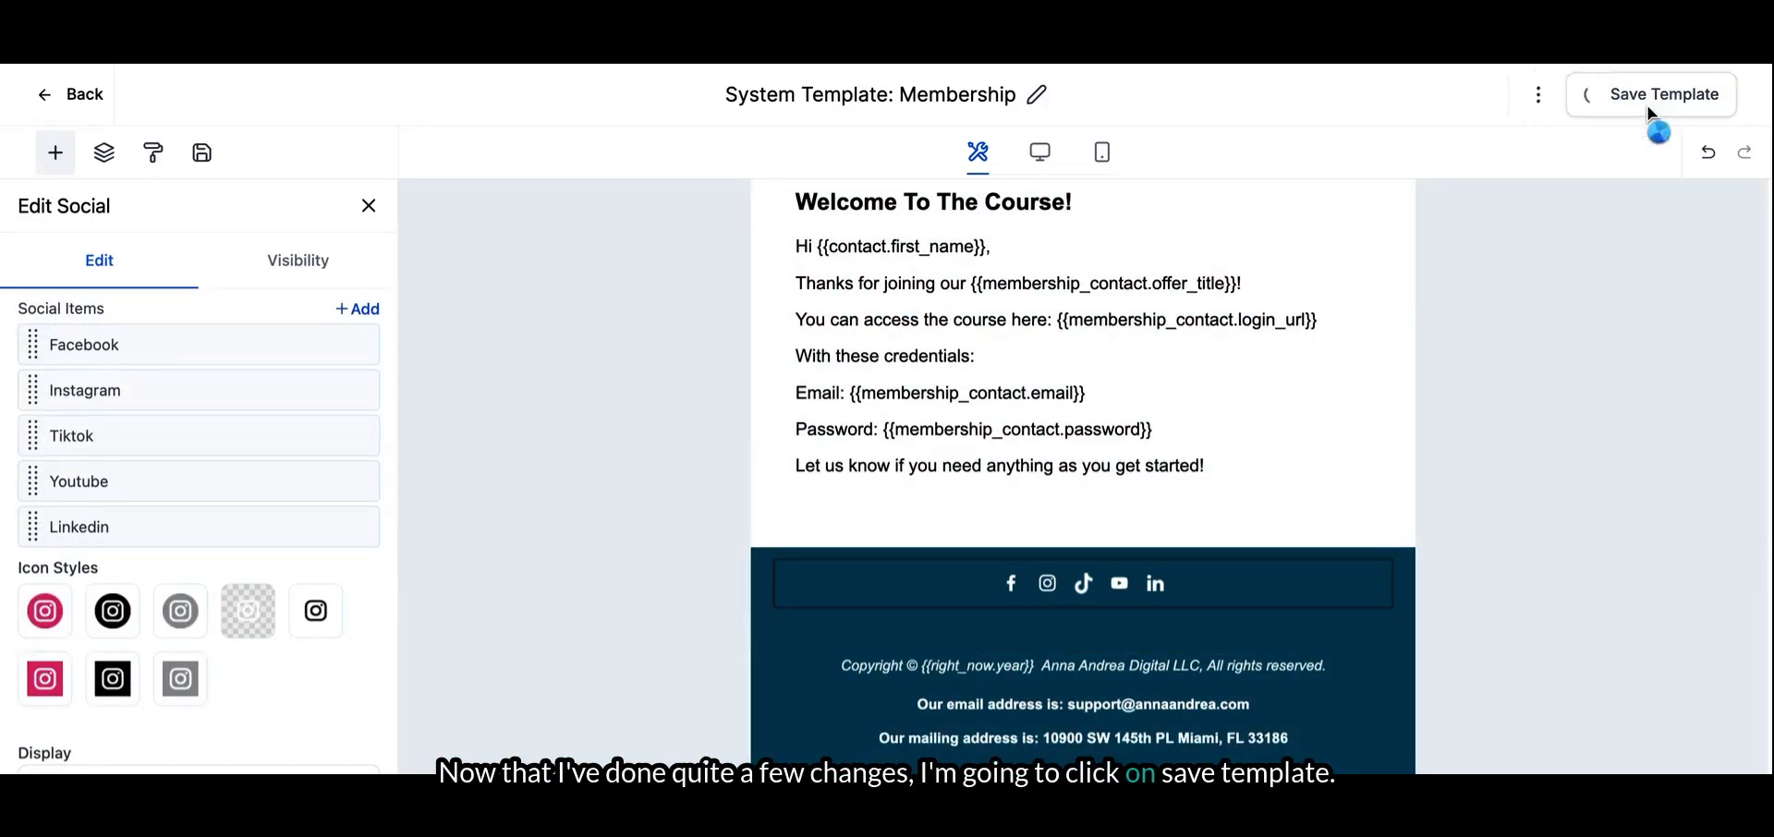
{"action": "left_click", "coordinate": [966, 94]}
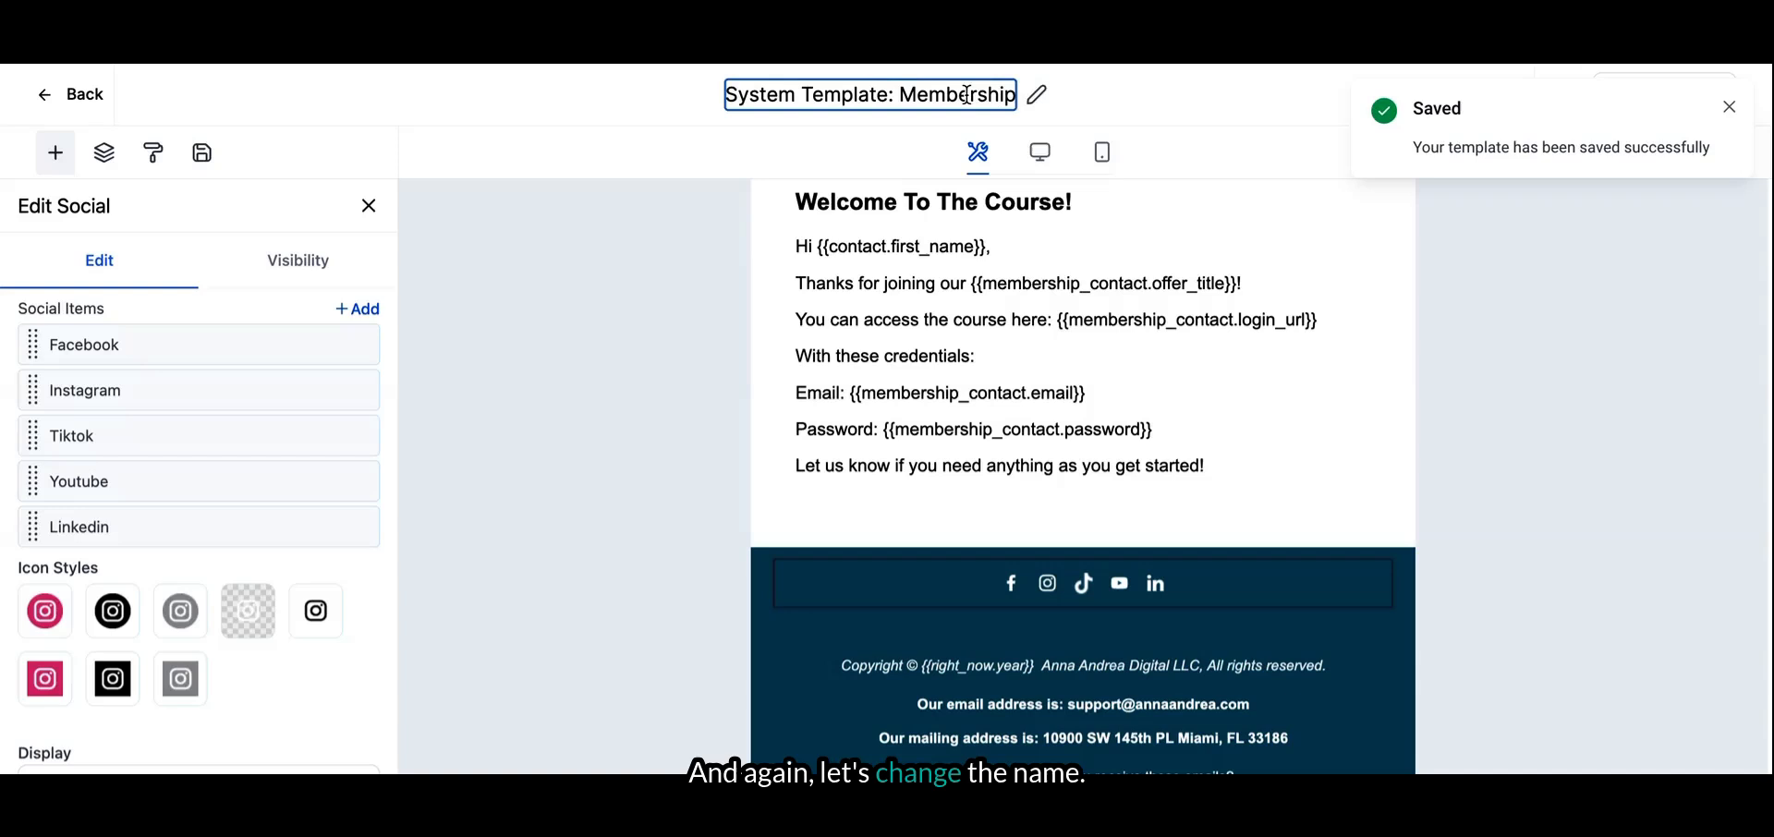
{"action": "triple_click", "coordinate": [966, 95]}
{"action": "type", "text": "Main Email Tem"}
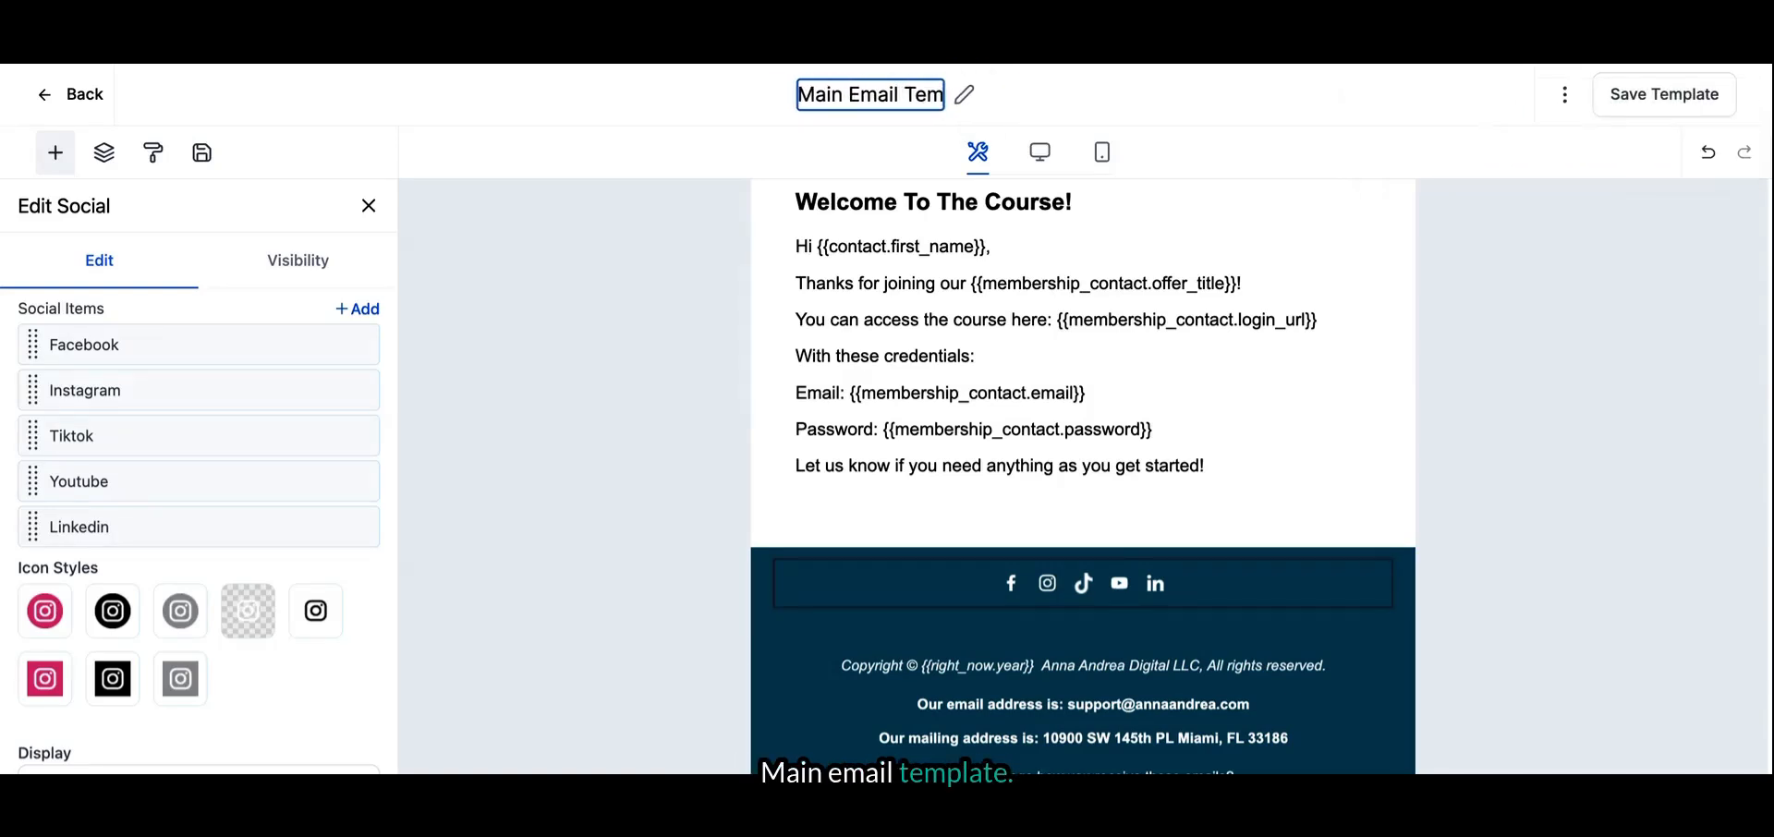
{"action": "type", "text": "plate For AA Digital"}
- Replace the "Welcome To The Course!" heading with "Thank you for grabbing the Emergency Virtual Events List"
{"action": "left_click", "coordinate": [977, 286]}
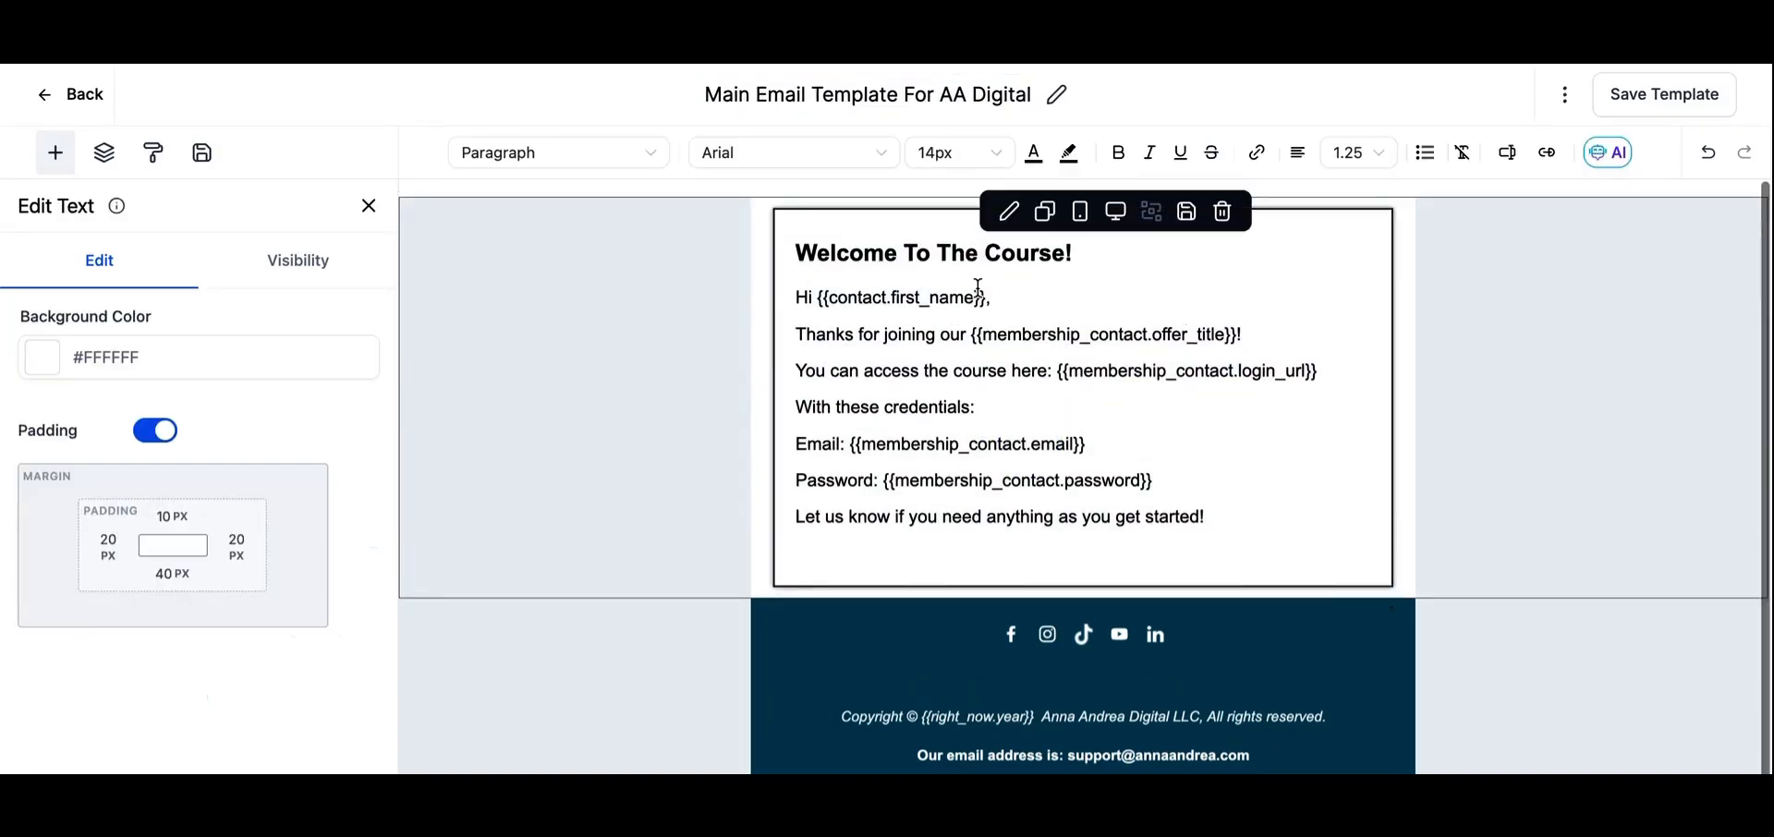
{"action": "left_click", "coordinate": [1051, 250]}
{"action": "triple_click", "coordinate": [869, 257]}
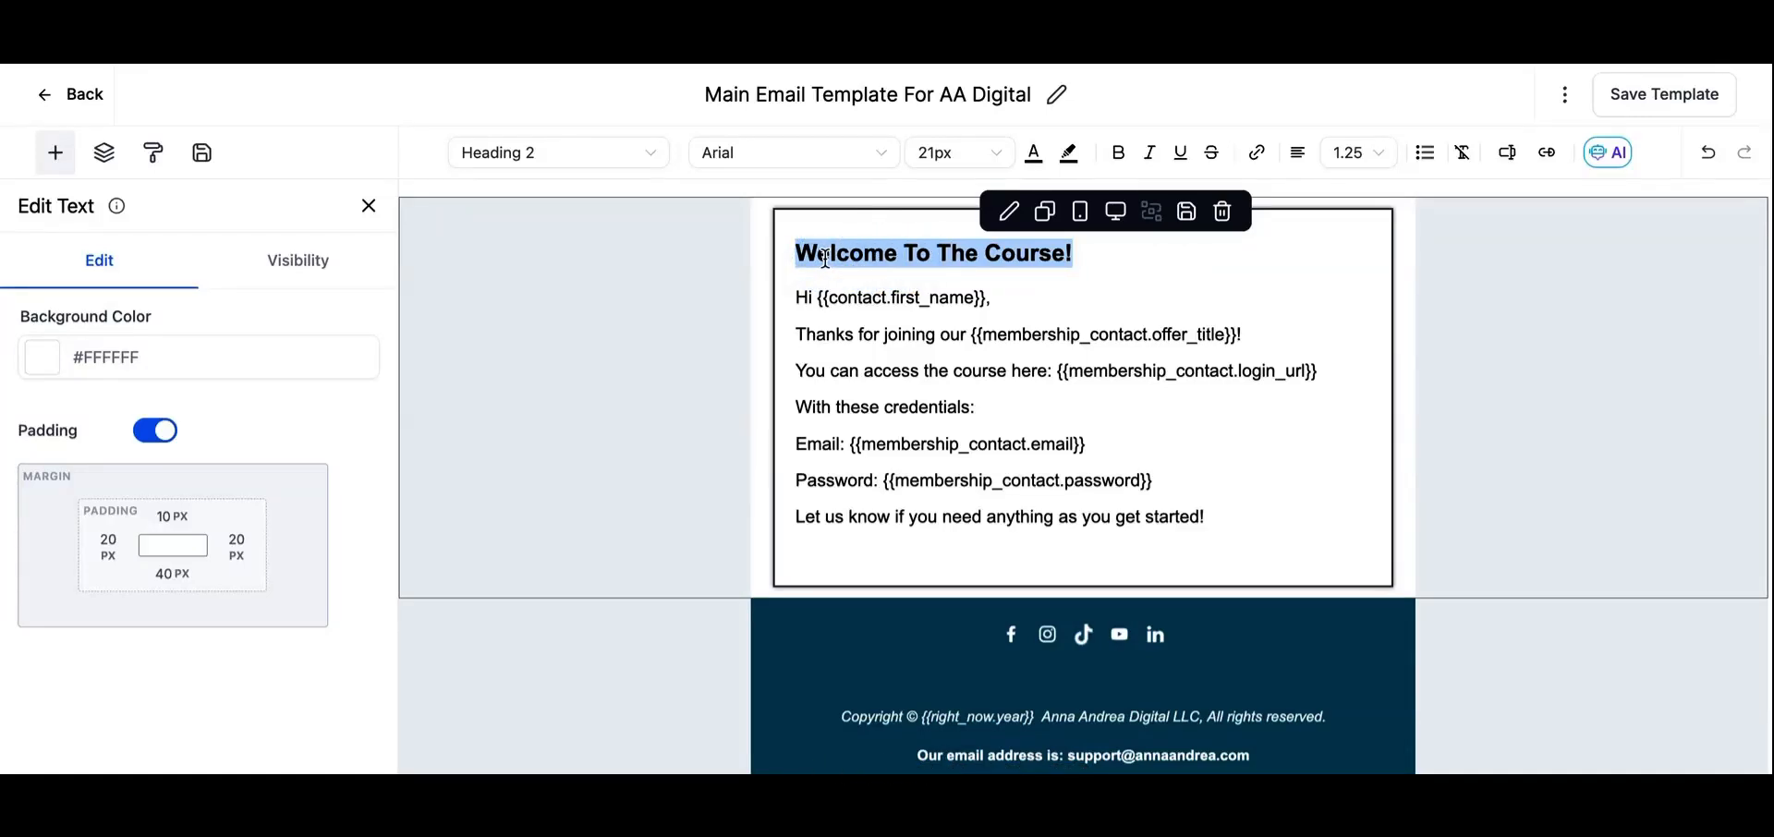
{"action": "type", "text": "Thank you for gra"}
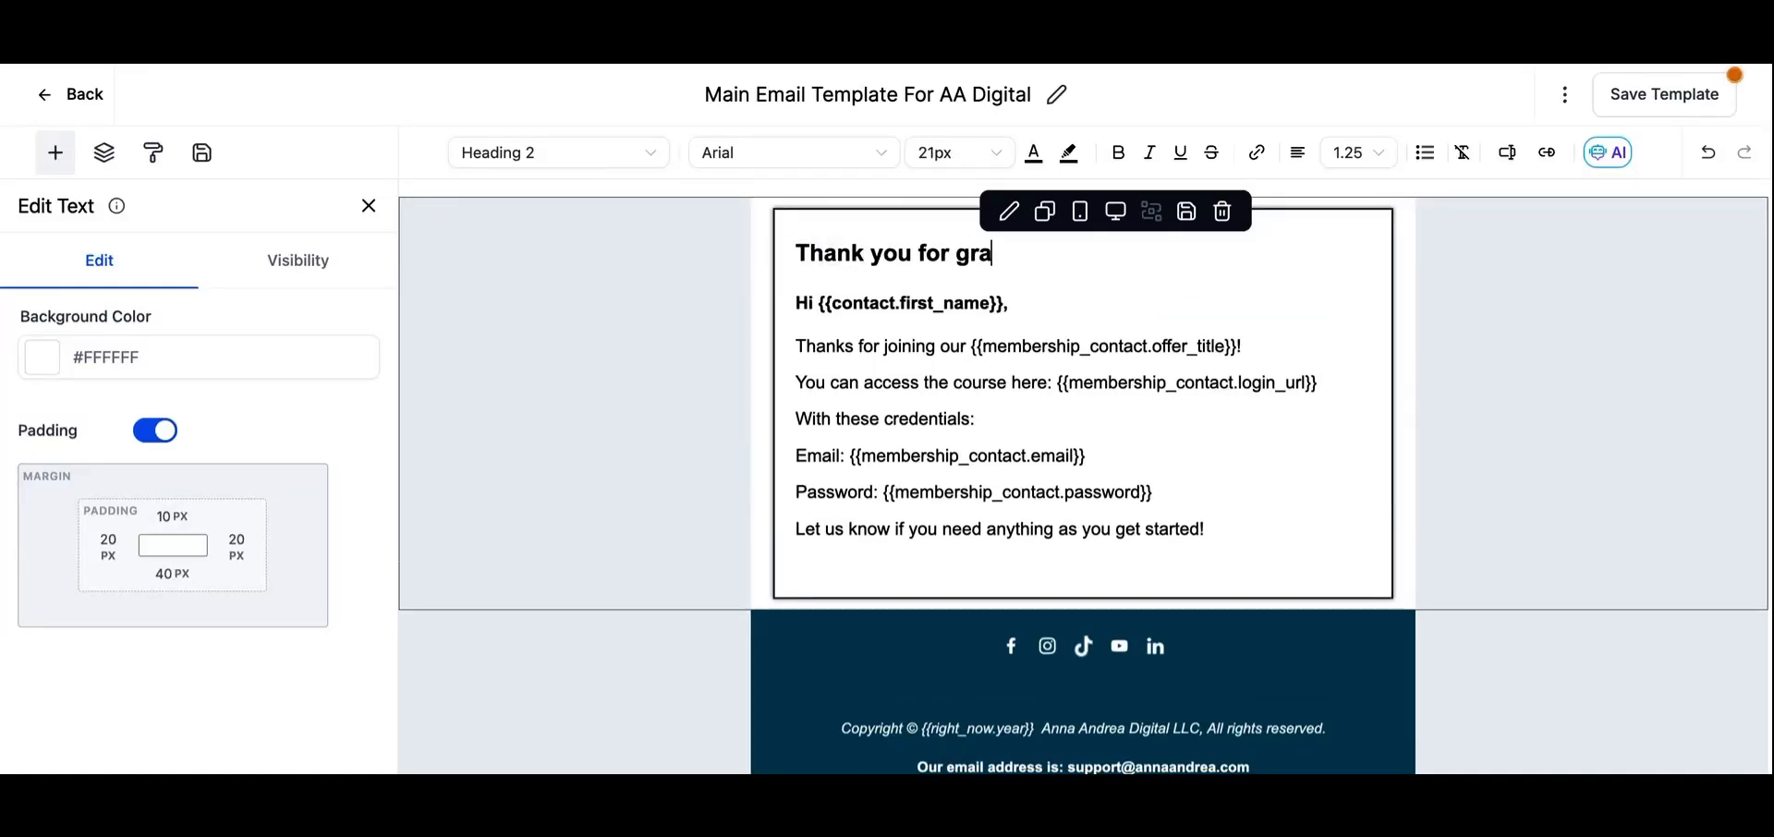
{"action": "type", "text": "bbing the Emergency Virtual Events List"}
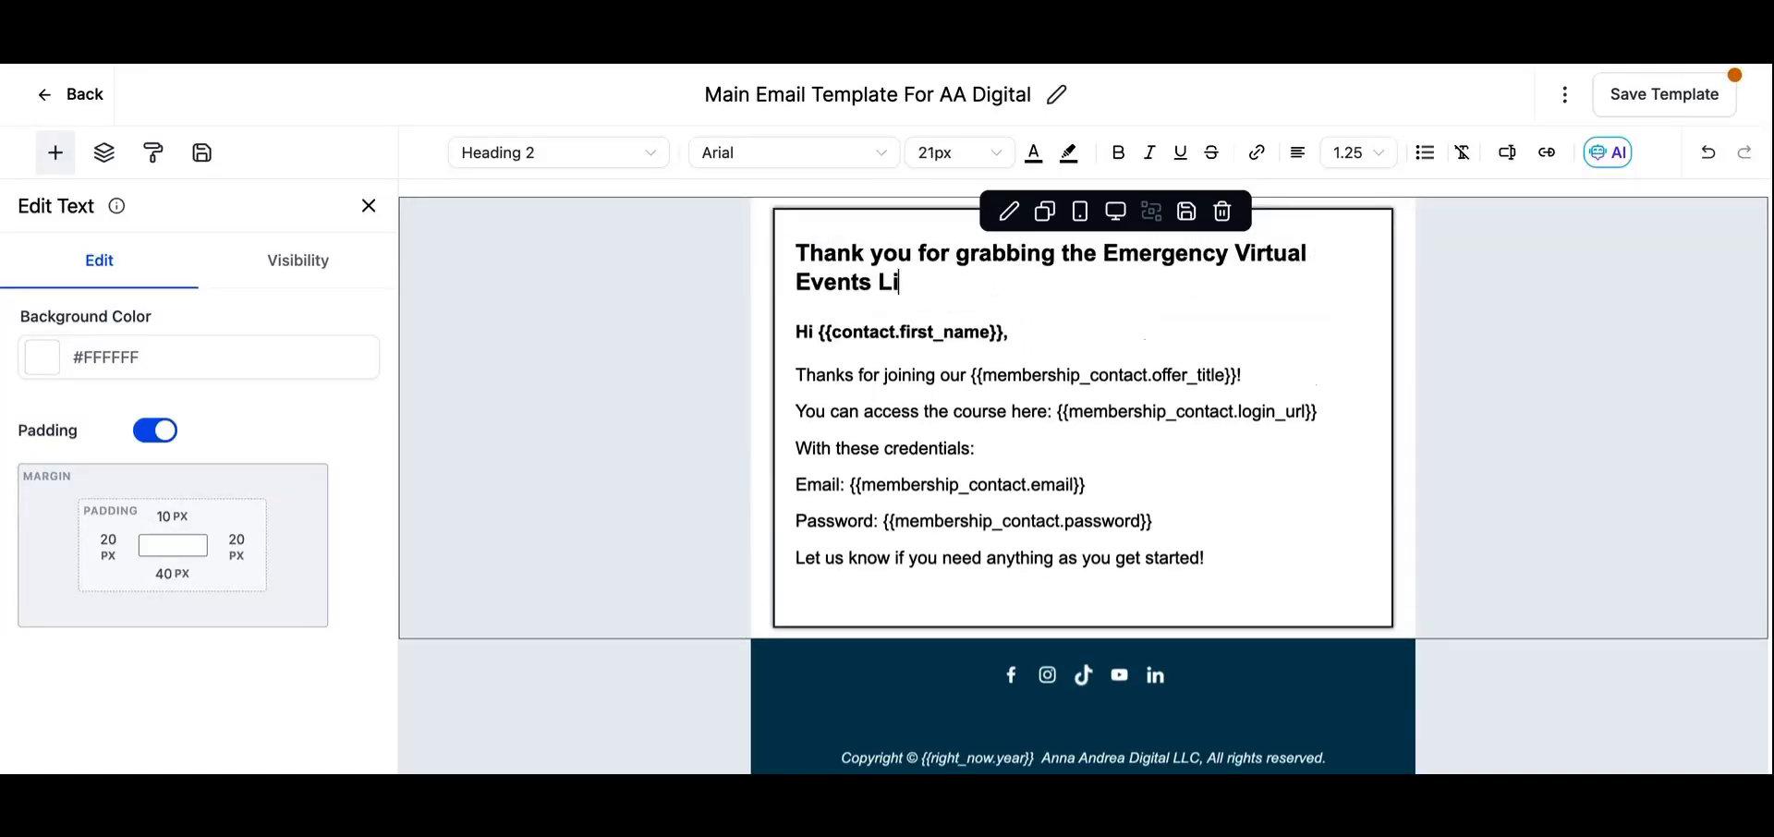
- Delete the "Thanks for joining our" line and the credentials, email and password lines from the body text, keeping the greeting
{"action": "left_click", "coordinate": [810, 334]}
{"action": "left_click", "coordinate": [1015, 346]}
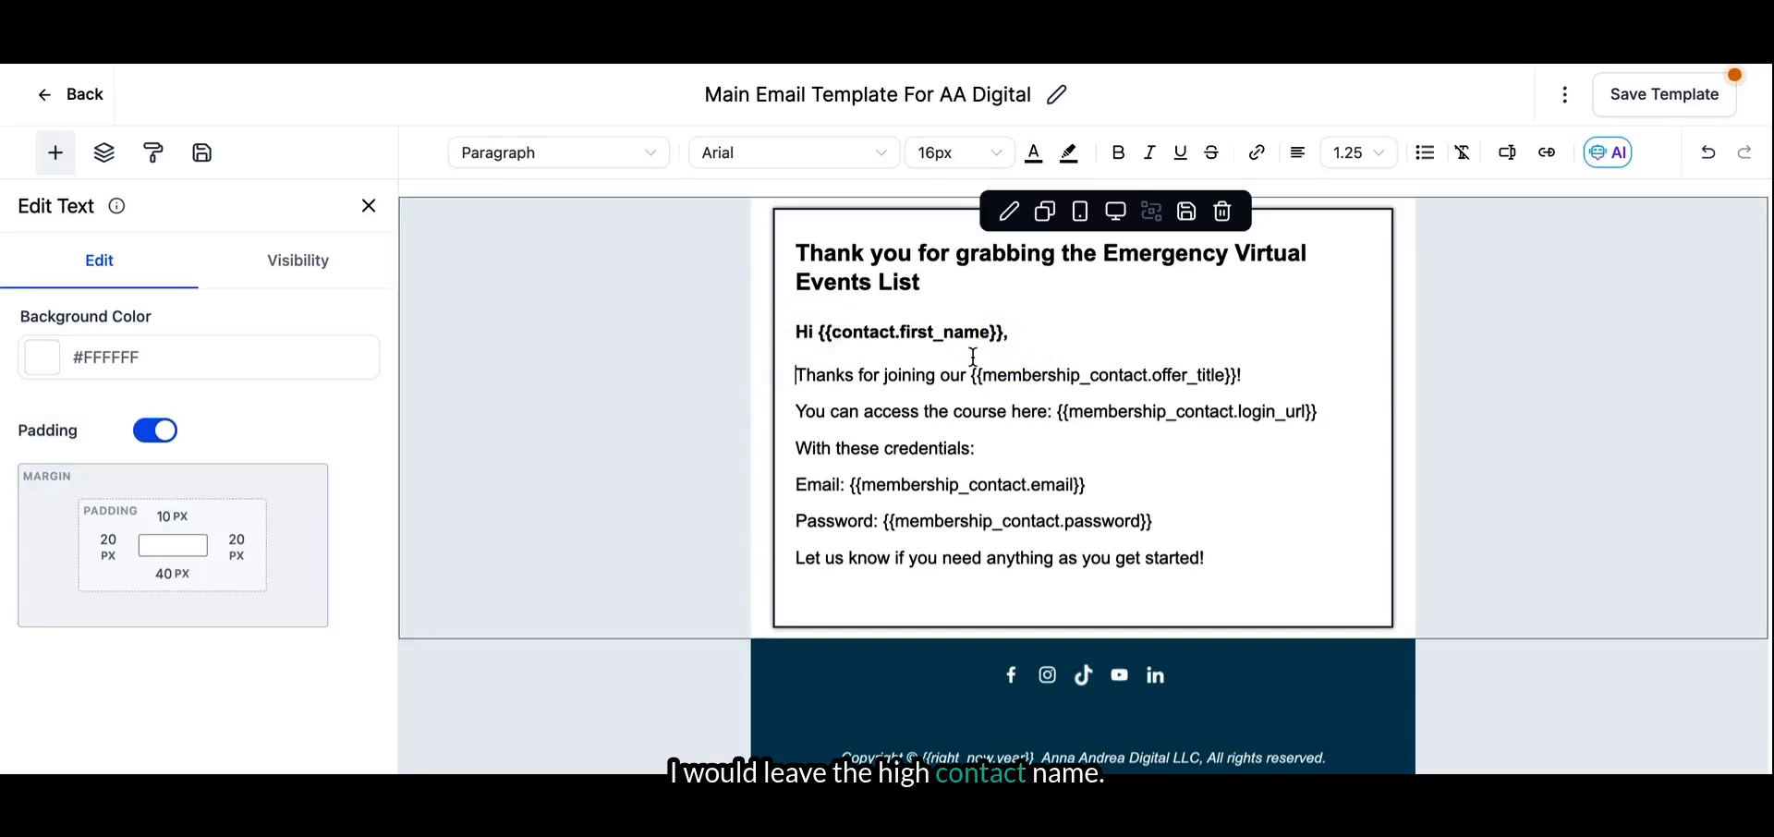
{"action": "left_click", "coordinate": [801, 375]}
{"action": "left_click", "coordinate": [1259, 374], "text": "shift"}
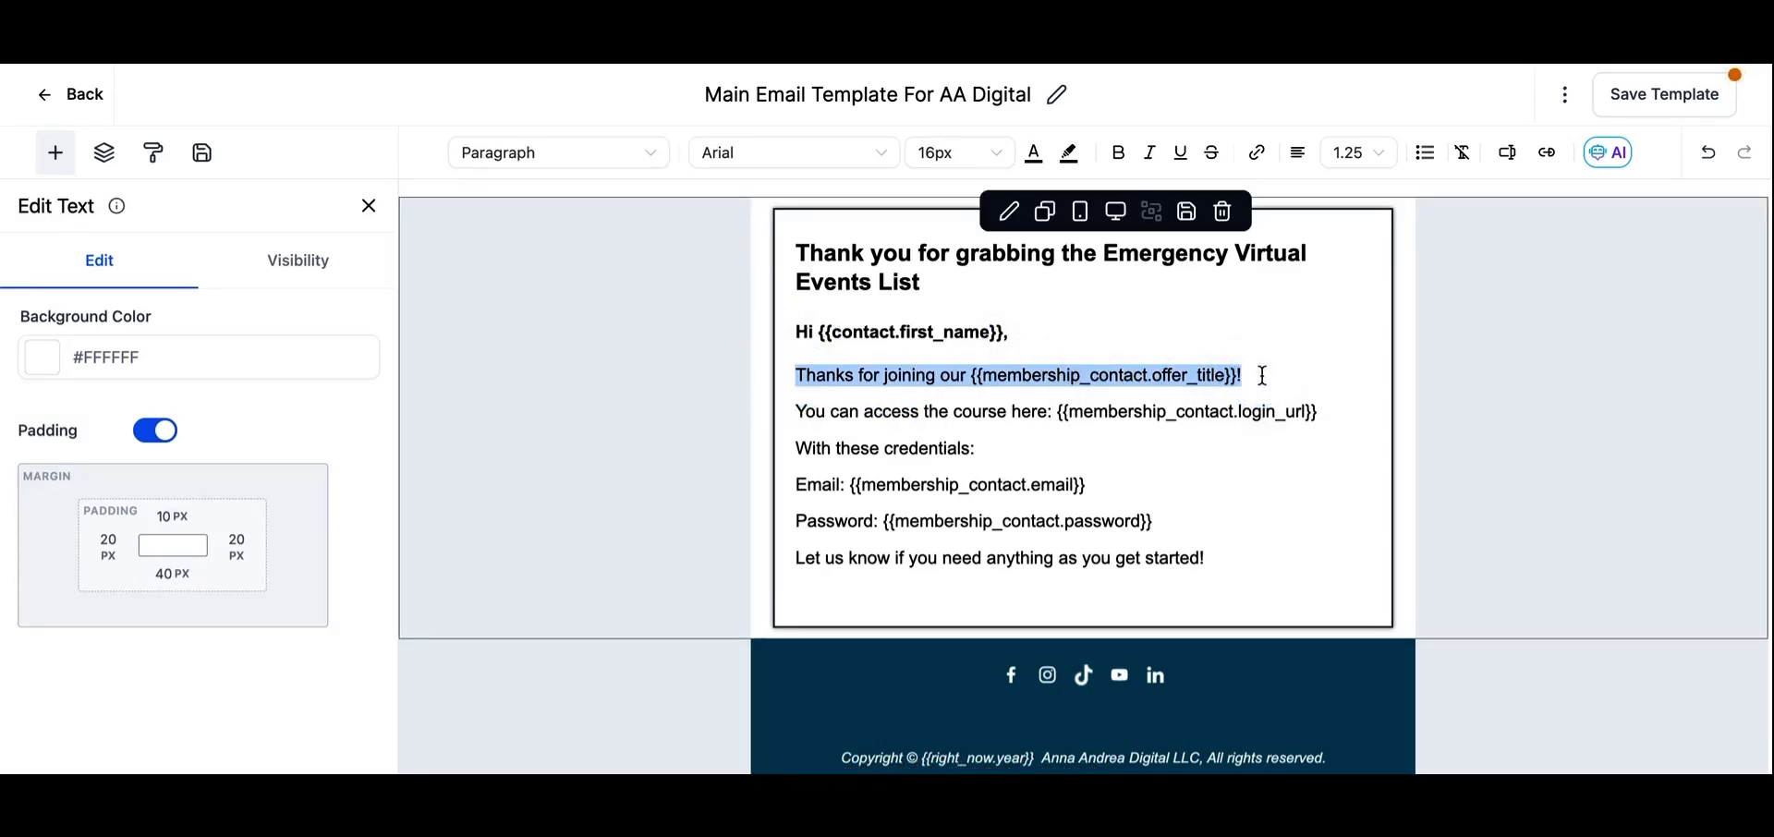
{"action": "key", "text": "BackSpace"}
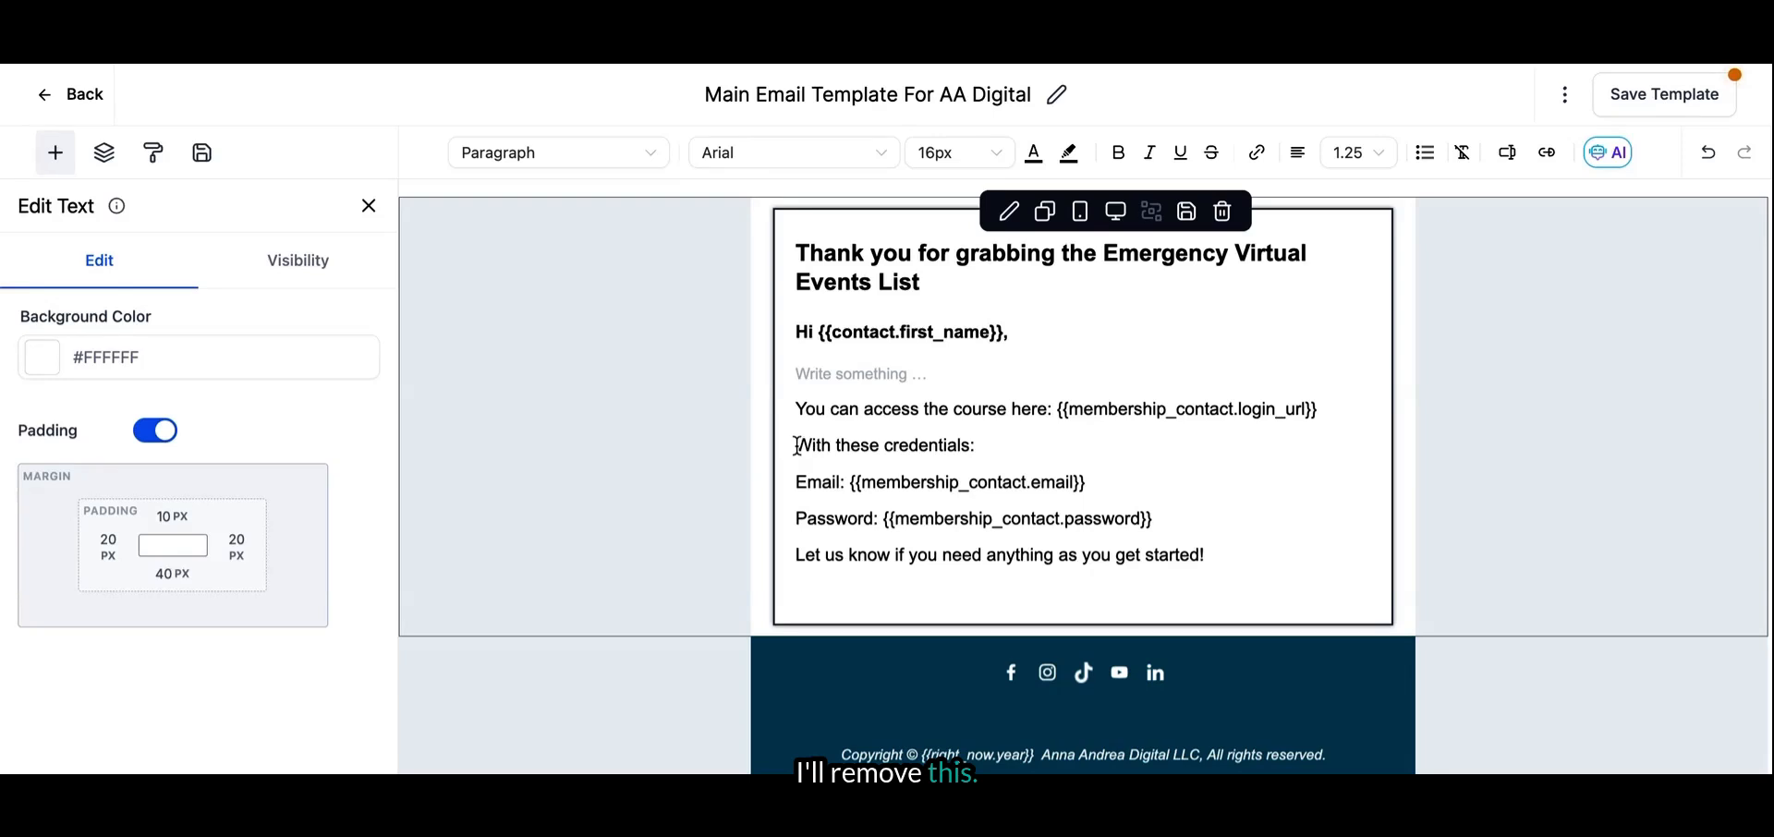
{"action": "left_click_drag", "start_coordinate": [797, 446], "coordinate": [1201, 541]}
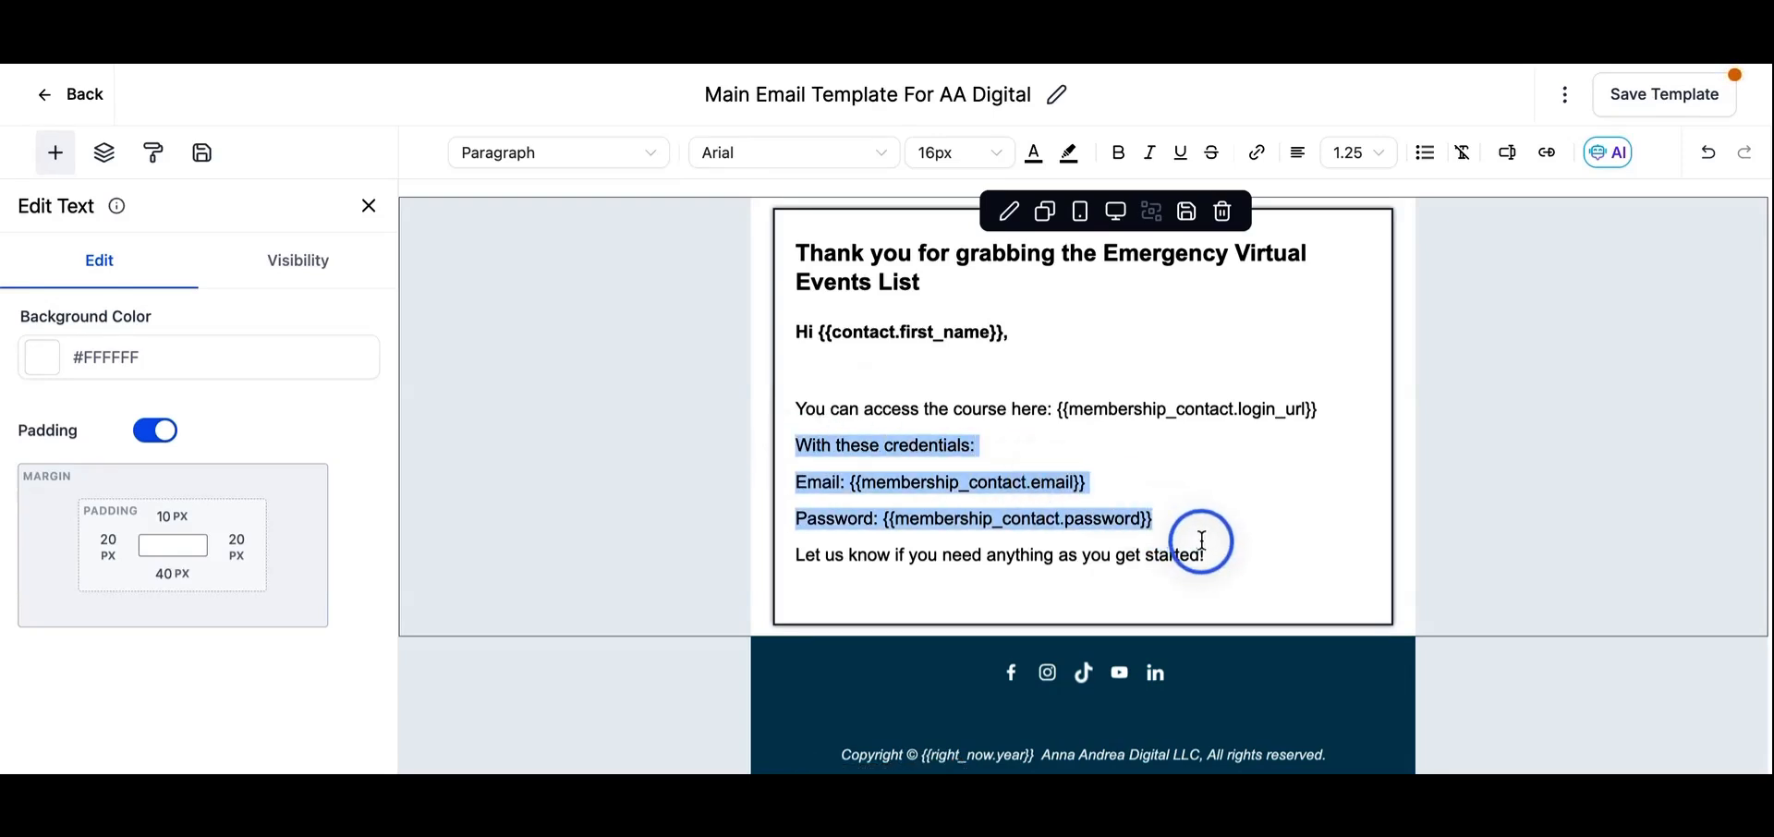
{"action": "key", "text": "BackSpace"}
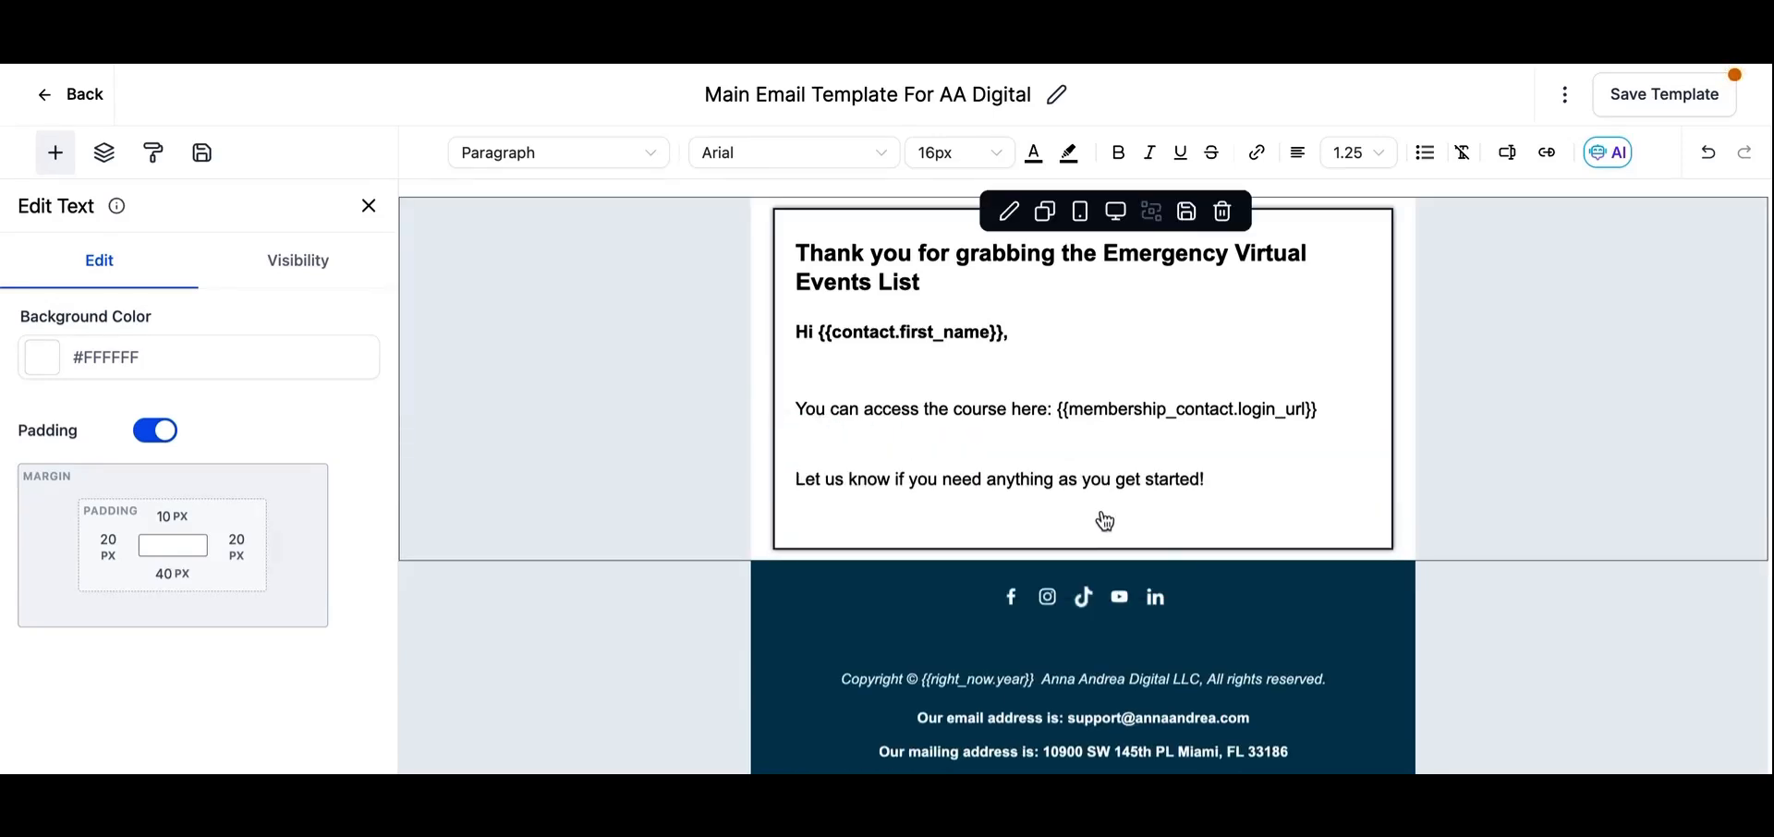
- Extend the closing sentence with "with your virtual events" before its exclamation mark
{"action": "mouse_move", "coordinate": [1199, 477]}
{"action": "left_mouse_down"}
{"action": "mouse_move", "coordinate": [1065, 476]}
{"action": "mouse_move", "coordinate": [1201, 479]}
{"action": "left_mouse_up"}
{"action": "type", "text": "with your virtual"}
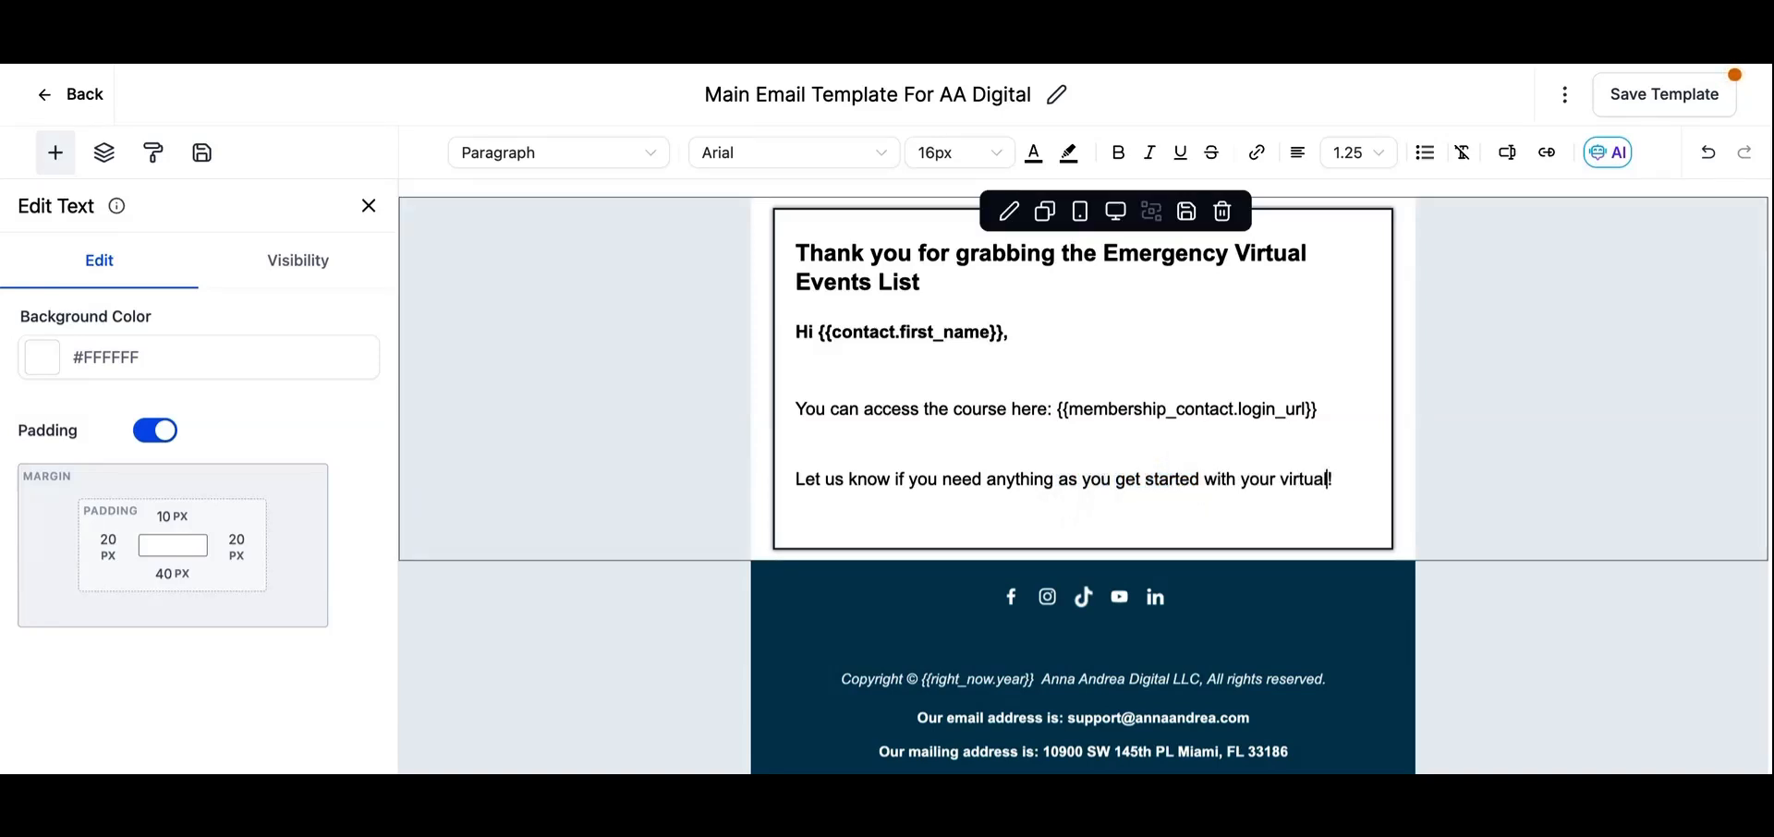
{"action": "type", "text": " events"}
- Switch to Google Drive, share Emergency Virtual Events List.pdf with anyone with the link, and copy its link
{"action": "left_click", "coordinate": [1737, 500]}
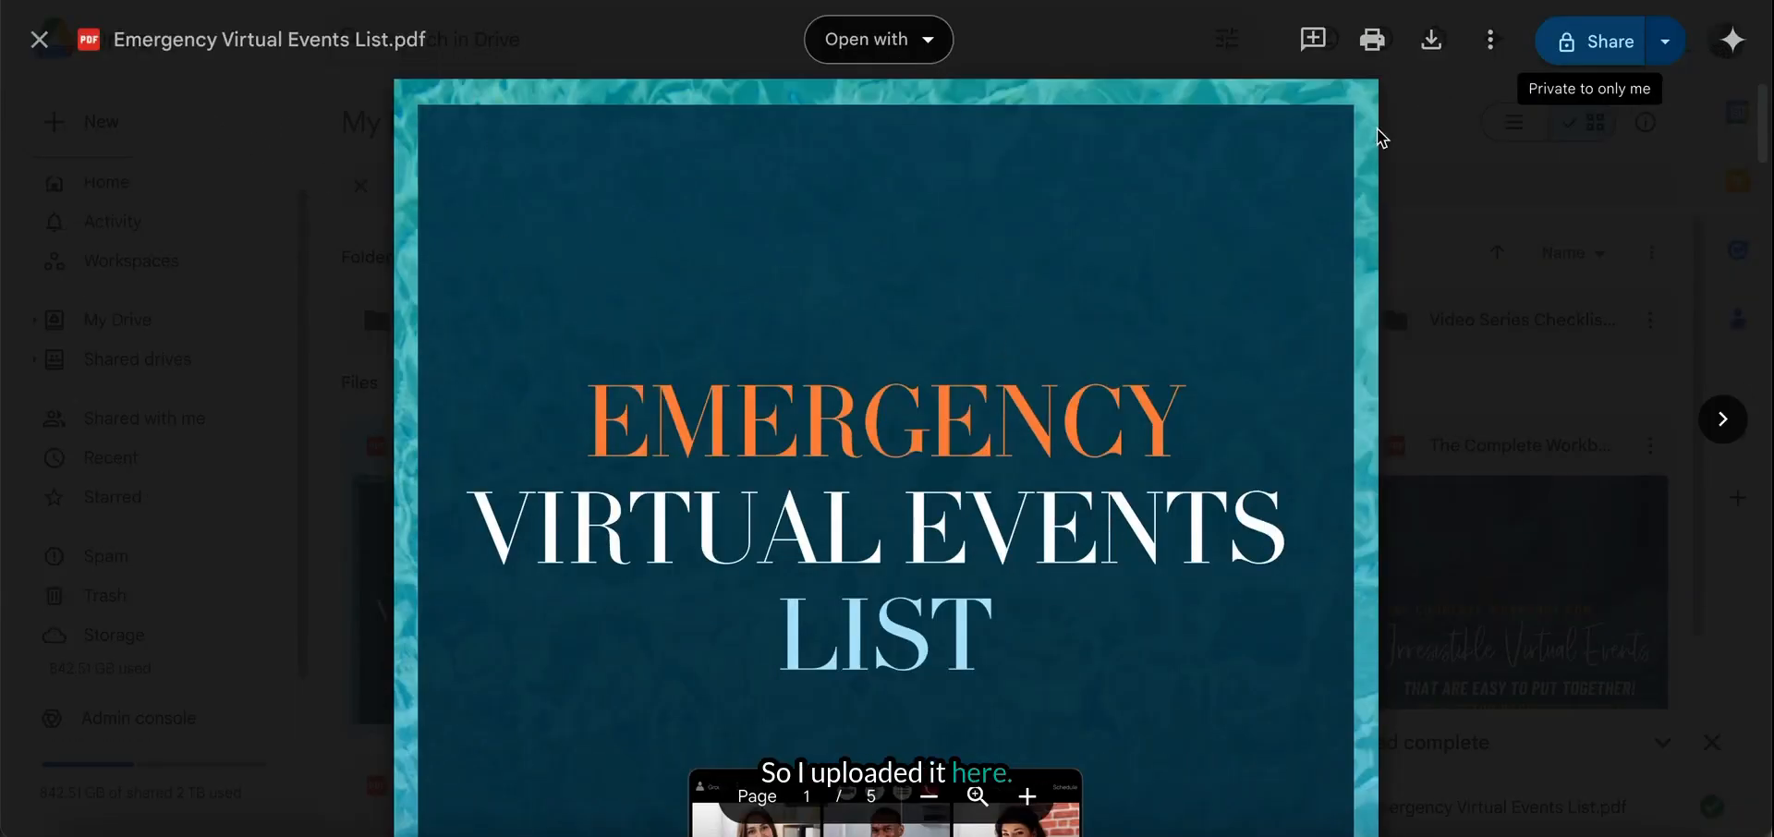
{"action": "left_click", "coordinate": [1551, 61]}
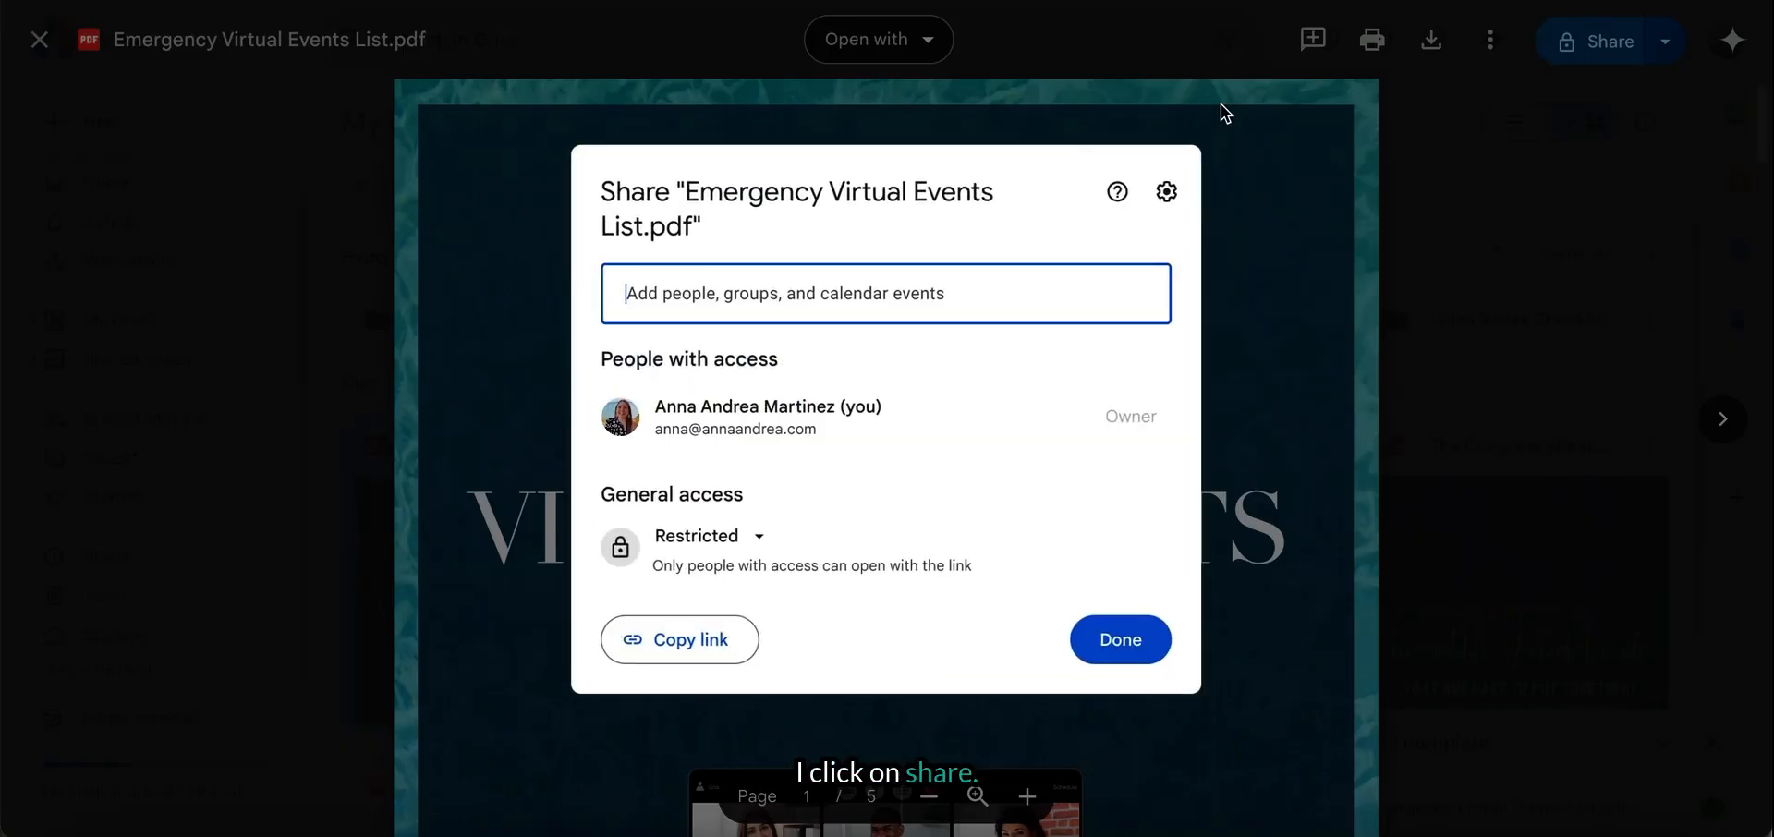
{"action": "left_click", "coordinate": [675, 544]}
{"action": "left_click", "coordinate": [756, 750]}
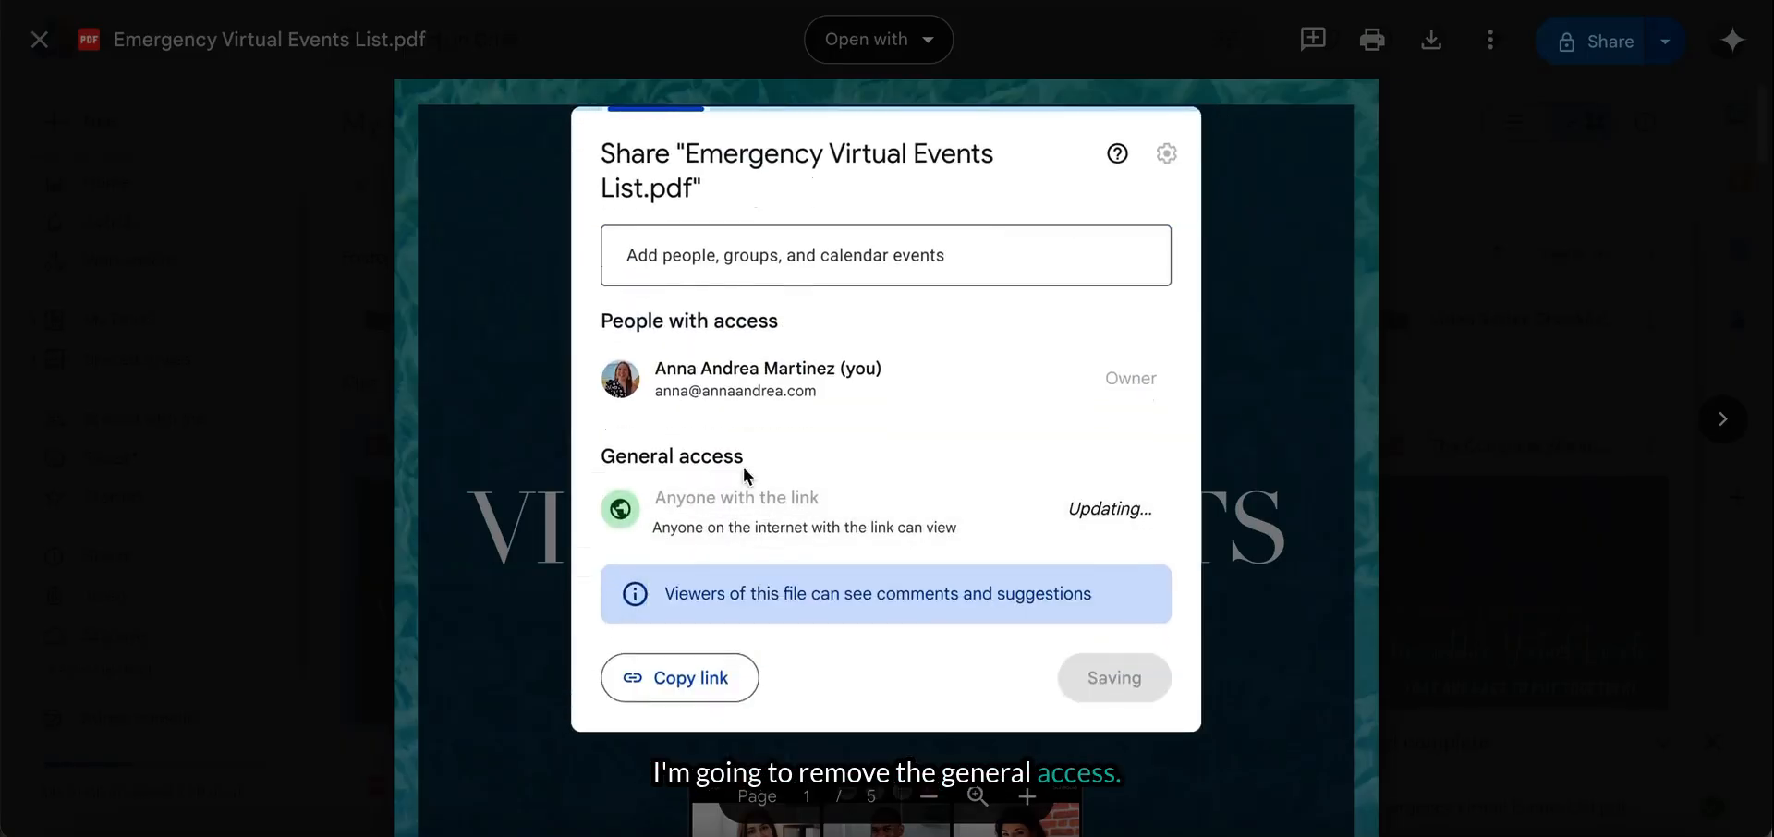
{"action": "left_click", "coordinate": [707, 687]}
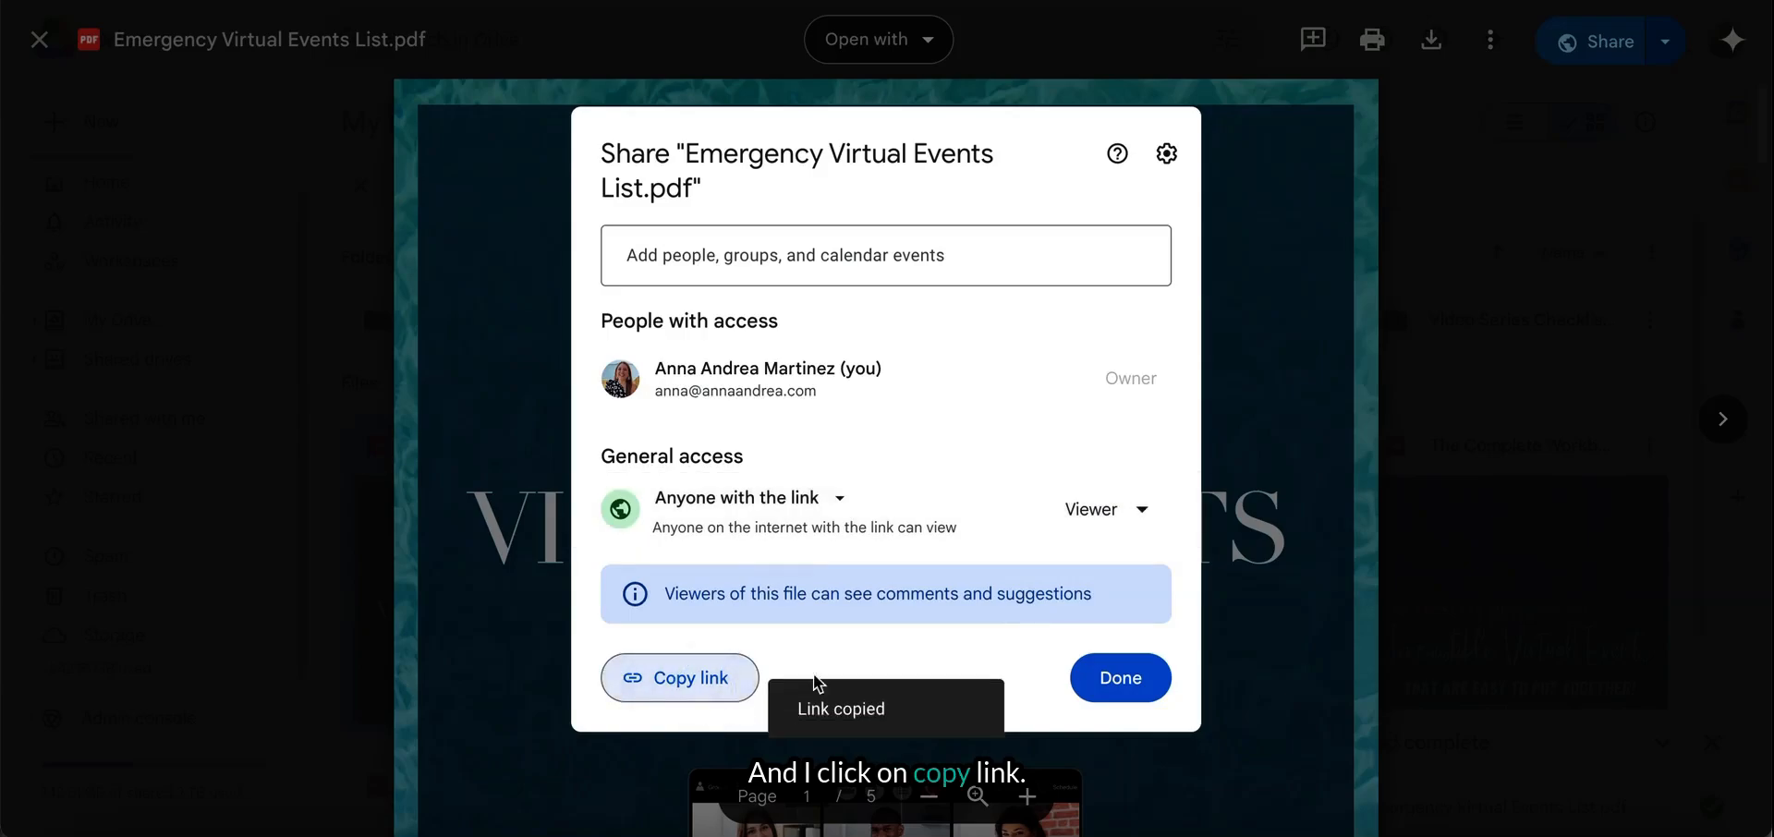
{"action": "left_click", "coordinate": [1142, 686]}
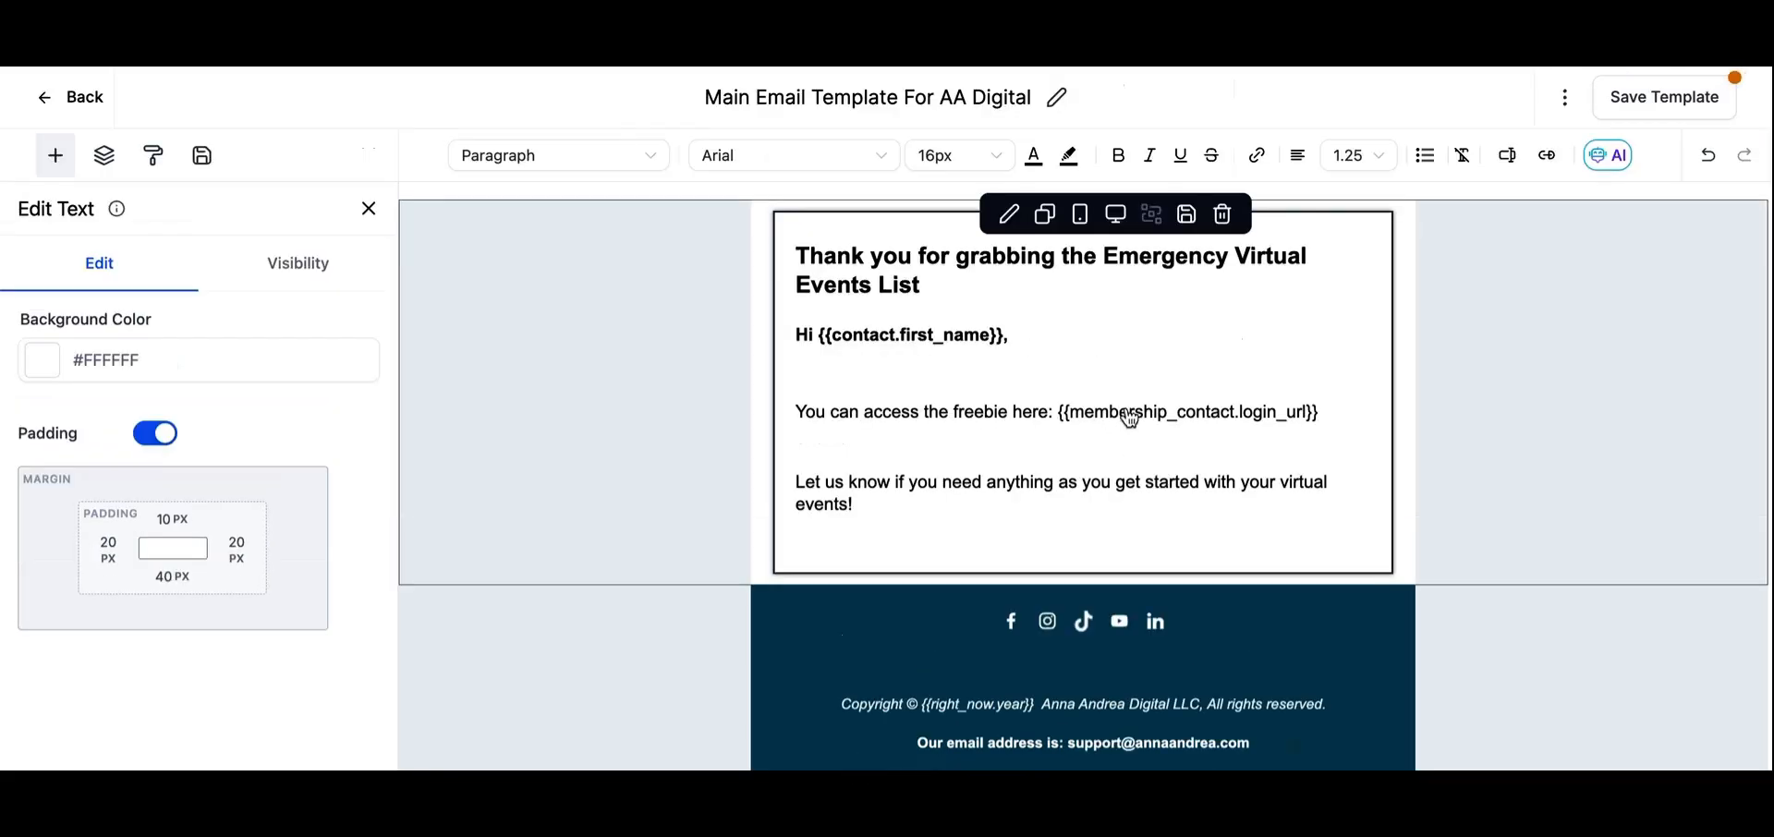
- Return to the email template and replace the {{membership_contact.login_url}} field in the access line with the copied Drive link
{"action": "left_click_drag", "start_coordinate": [1320, 414], "coordinate": [1061, 427]}
{"action": "key", "text": "BackSpace"}
{"action": "key", "text": "ctrl+v"}
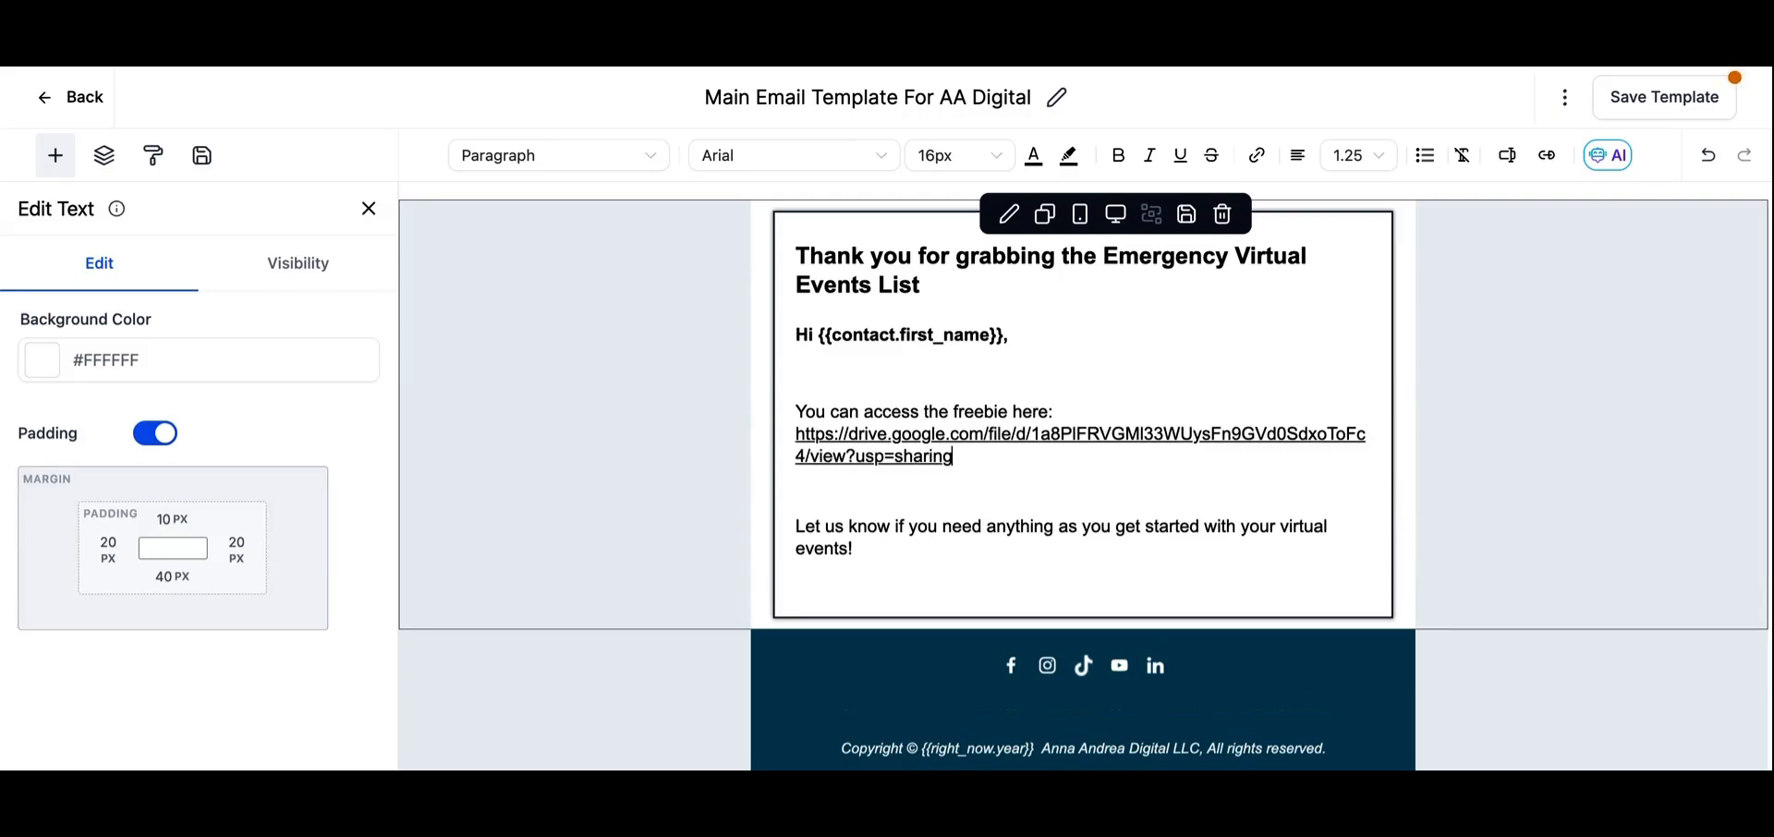
- Move the "Thank you for grabbing the Emergency Virtual Events List" heading to the line directly below the greeting
{"action": "left_click", "coordinate": [896, 363]}
{"action": "left_click", "coordinate": [868, 261]}
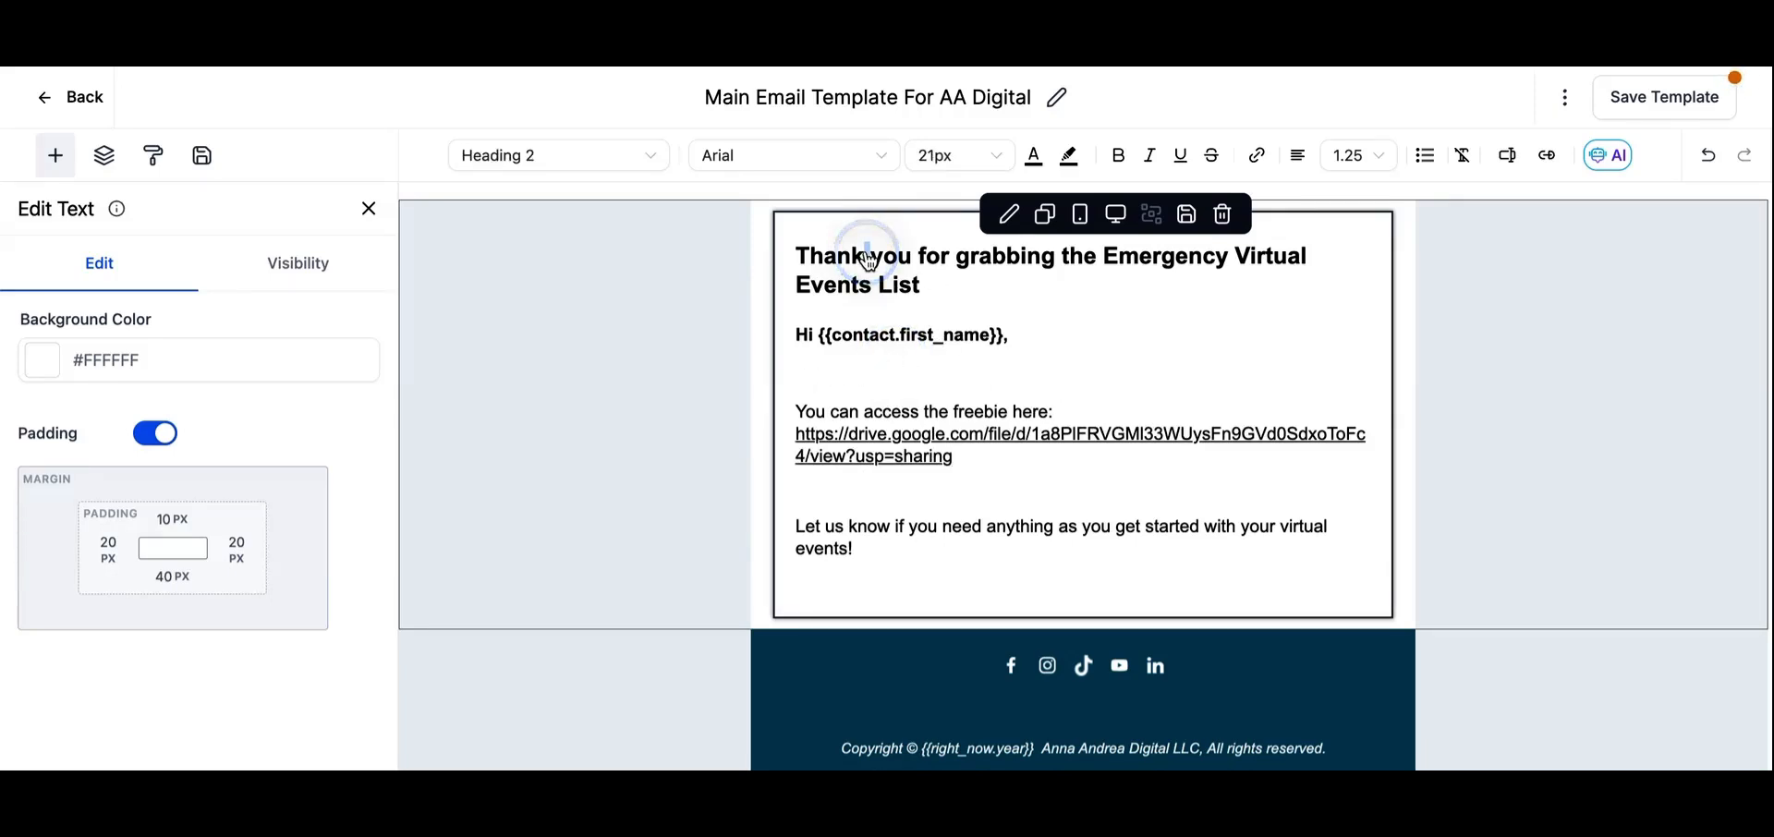
{"action": "triple_click", "coordinate": [867, 262]}
{"action": "key", "text": "BackSpace"}
{"action": "left_click", "coordinate": [832, 346]}
{"action": "key", "text": "ctrl+v"}
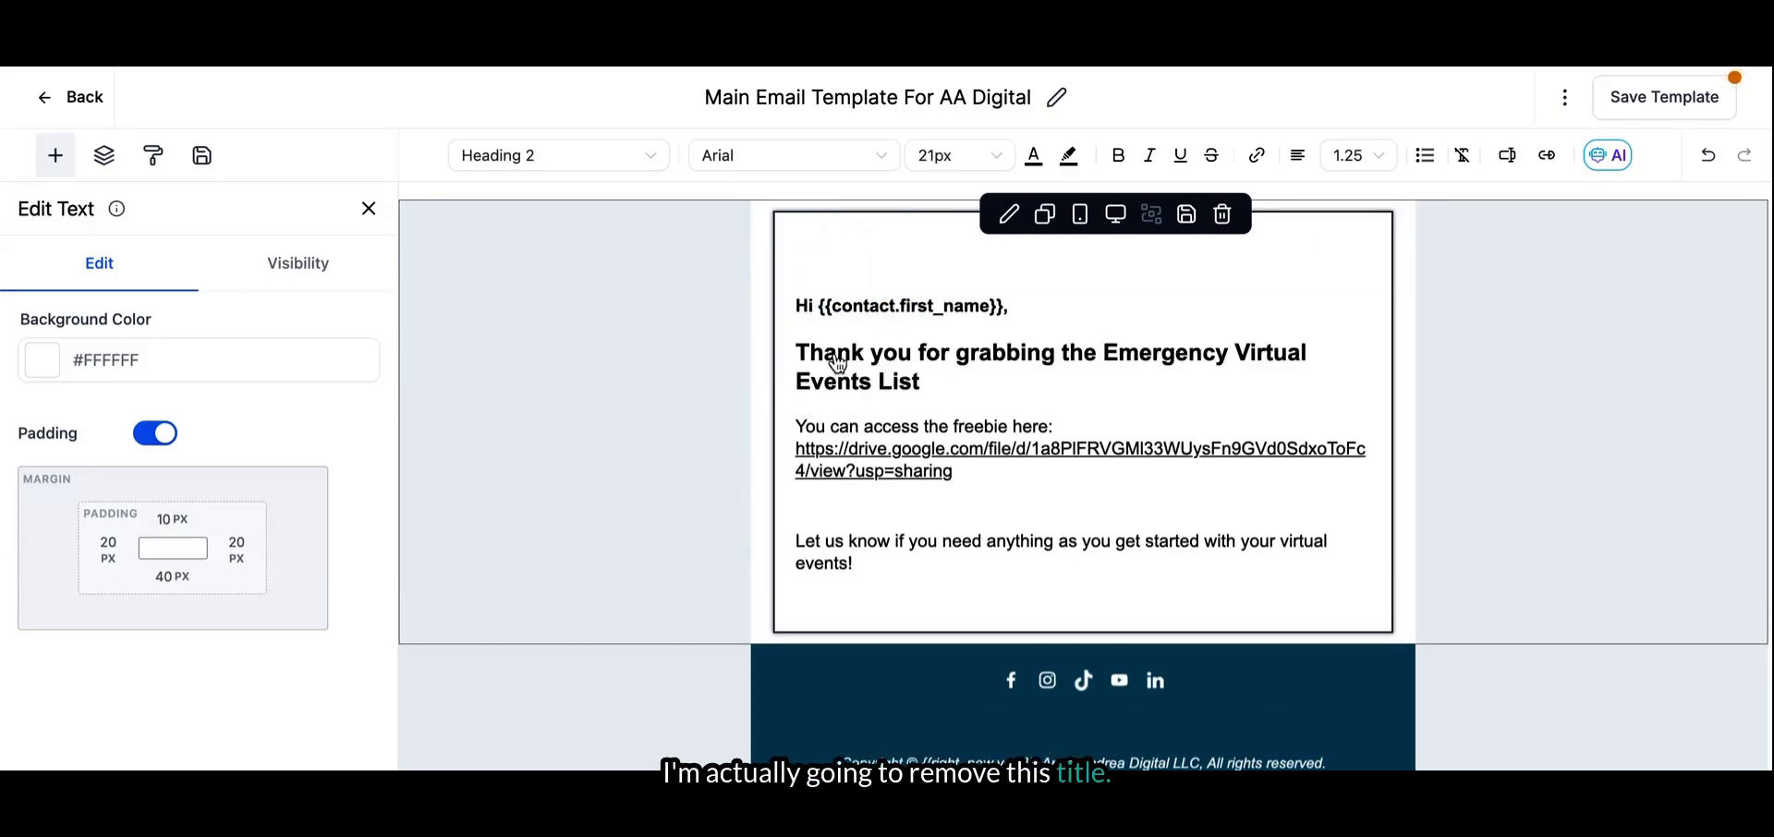
- Set the font size of the moved thank-you heading to 16px
{"action": "triple_click", "coordinate": [811, 351]}
{"action": "left_click", "coordinate": [951, 159]}
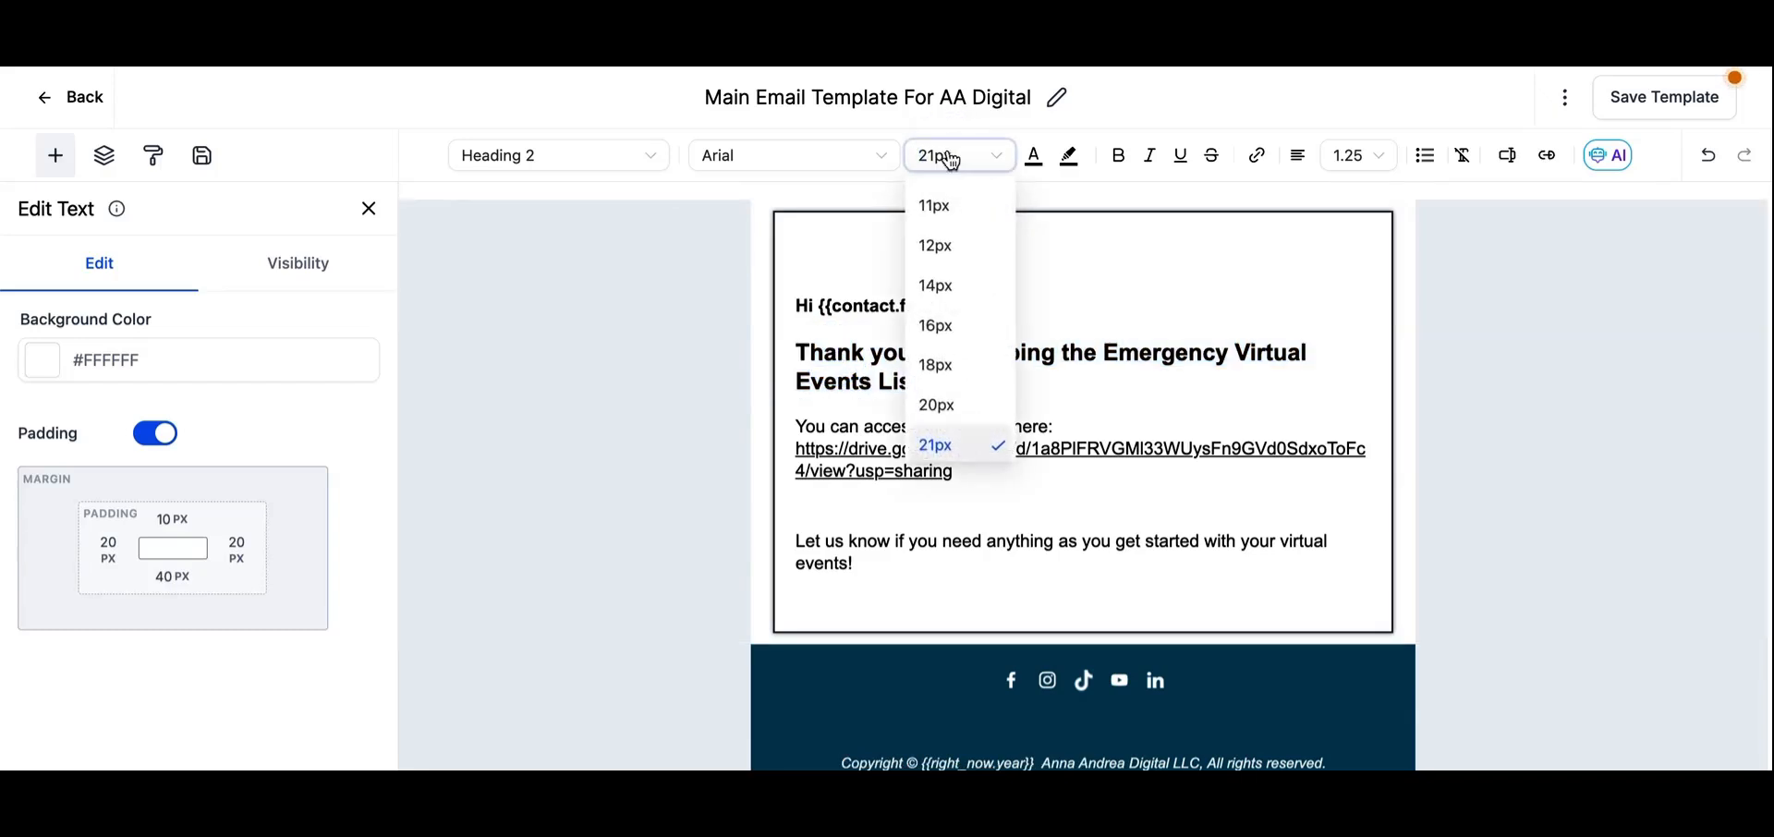
{"action": "left_click", "coordinate": [954, 330]}
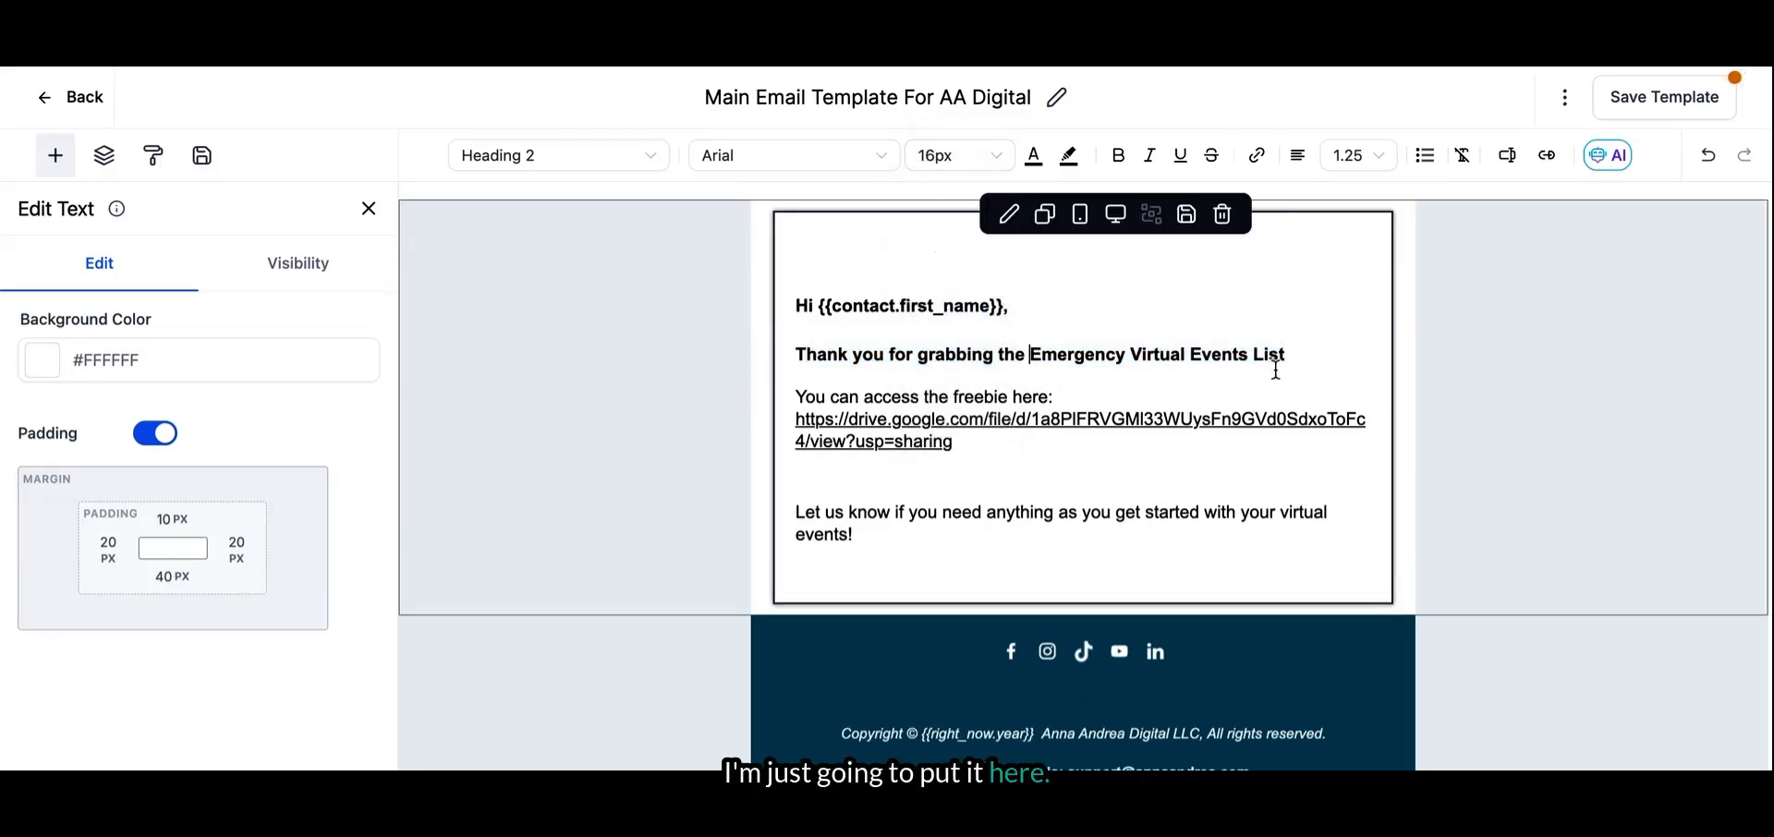
{"action": "left_click", "coordinate": [1017, 503]}
{"action": "left_click", "coordinate": [900, 554]}
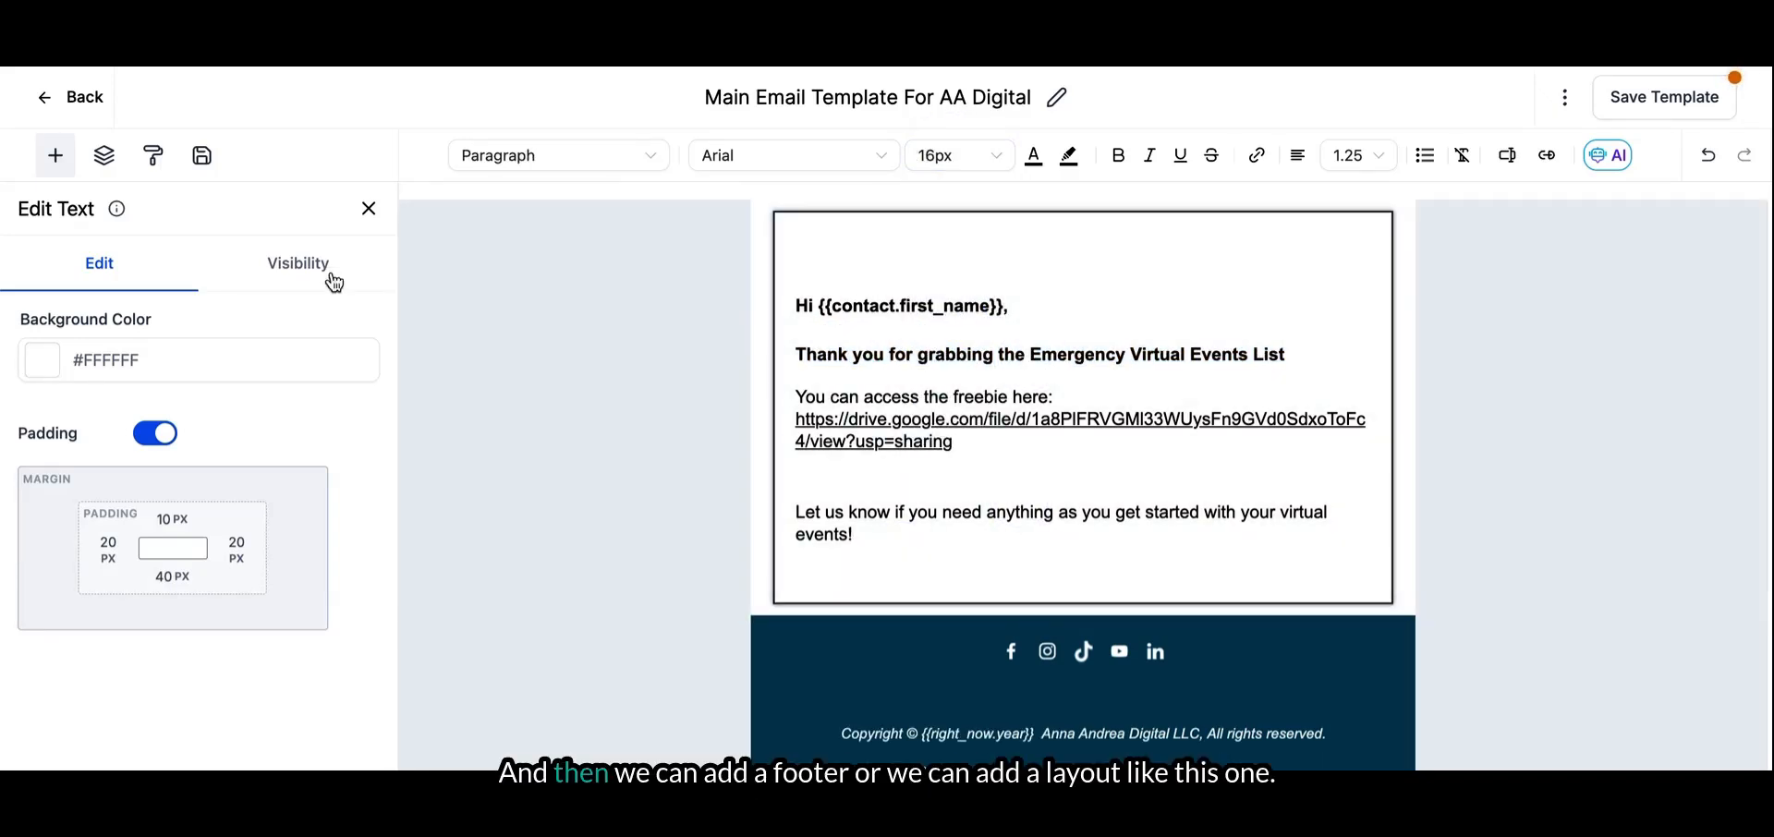
- Insert a 1/3 : 2/3 column layout between the body text and the footer, and place an image element in its narrow column
{"action": "left_click", "coordinate": [56, 157]}
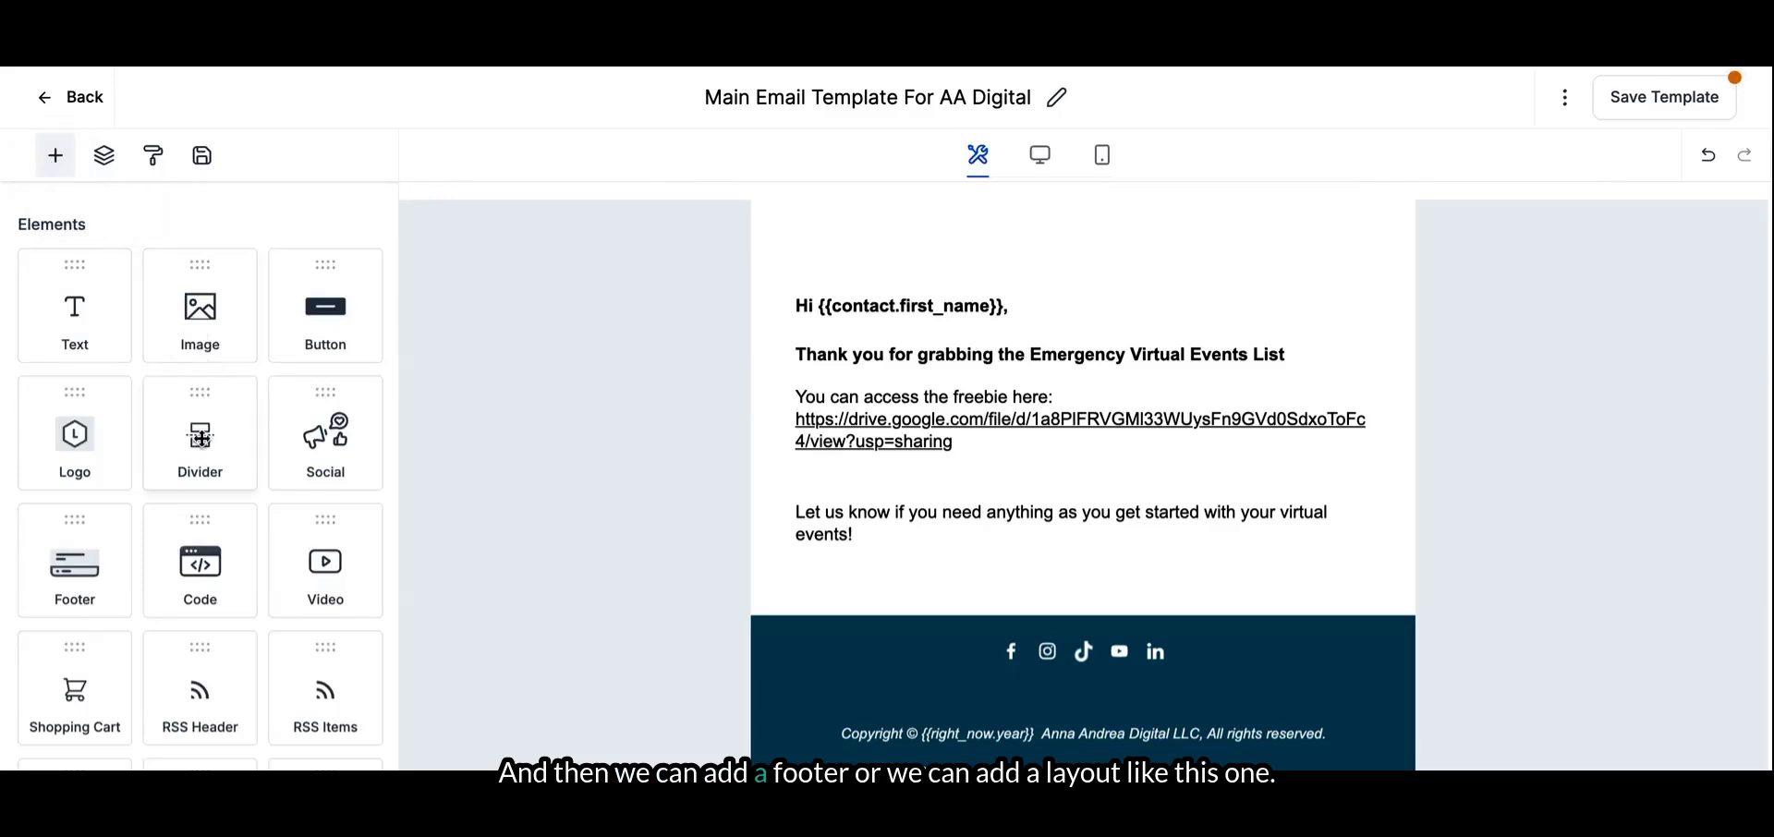
{"action": "scroll", "coordinate": [221, 554], "scroll_direction": "down", "scroll_amount": 6}
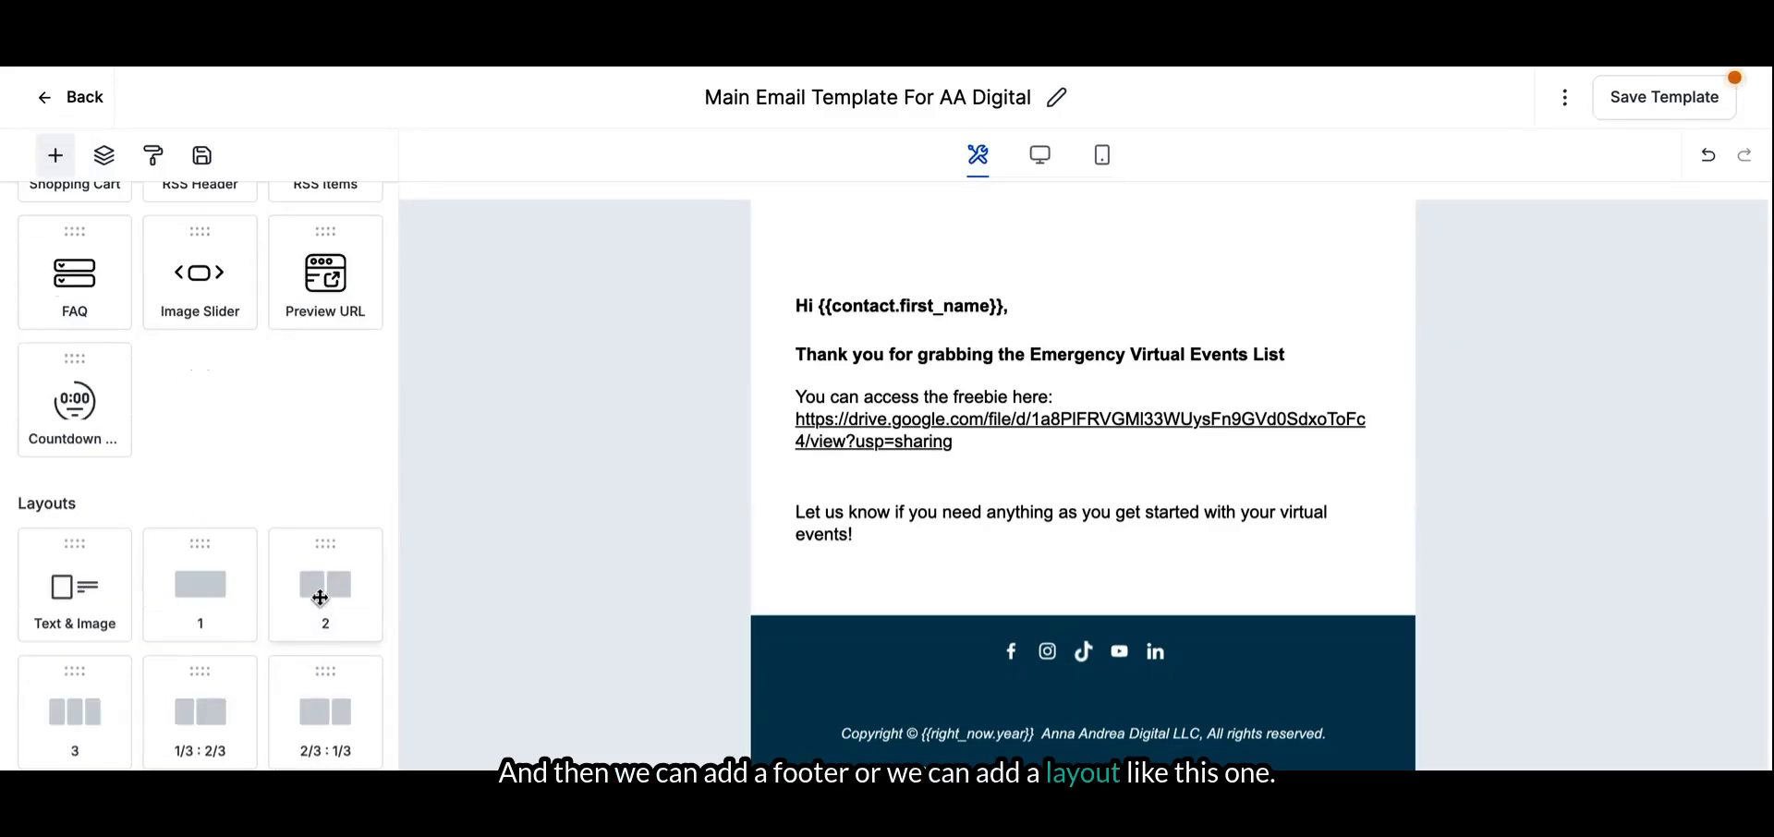
{"action": "left_click_drag", "start_coordinate": [223, 736], "coordinate": [863, 619]}
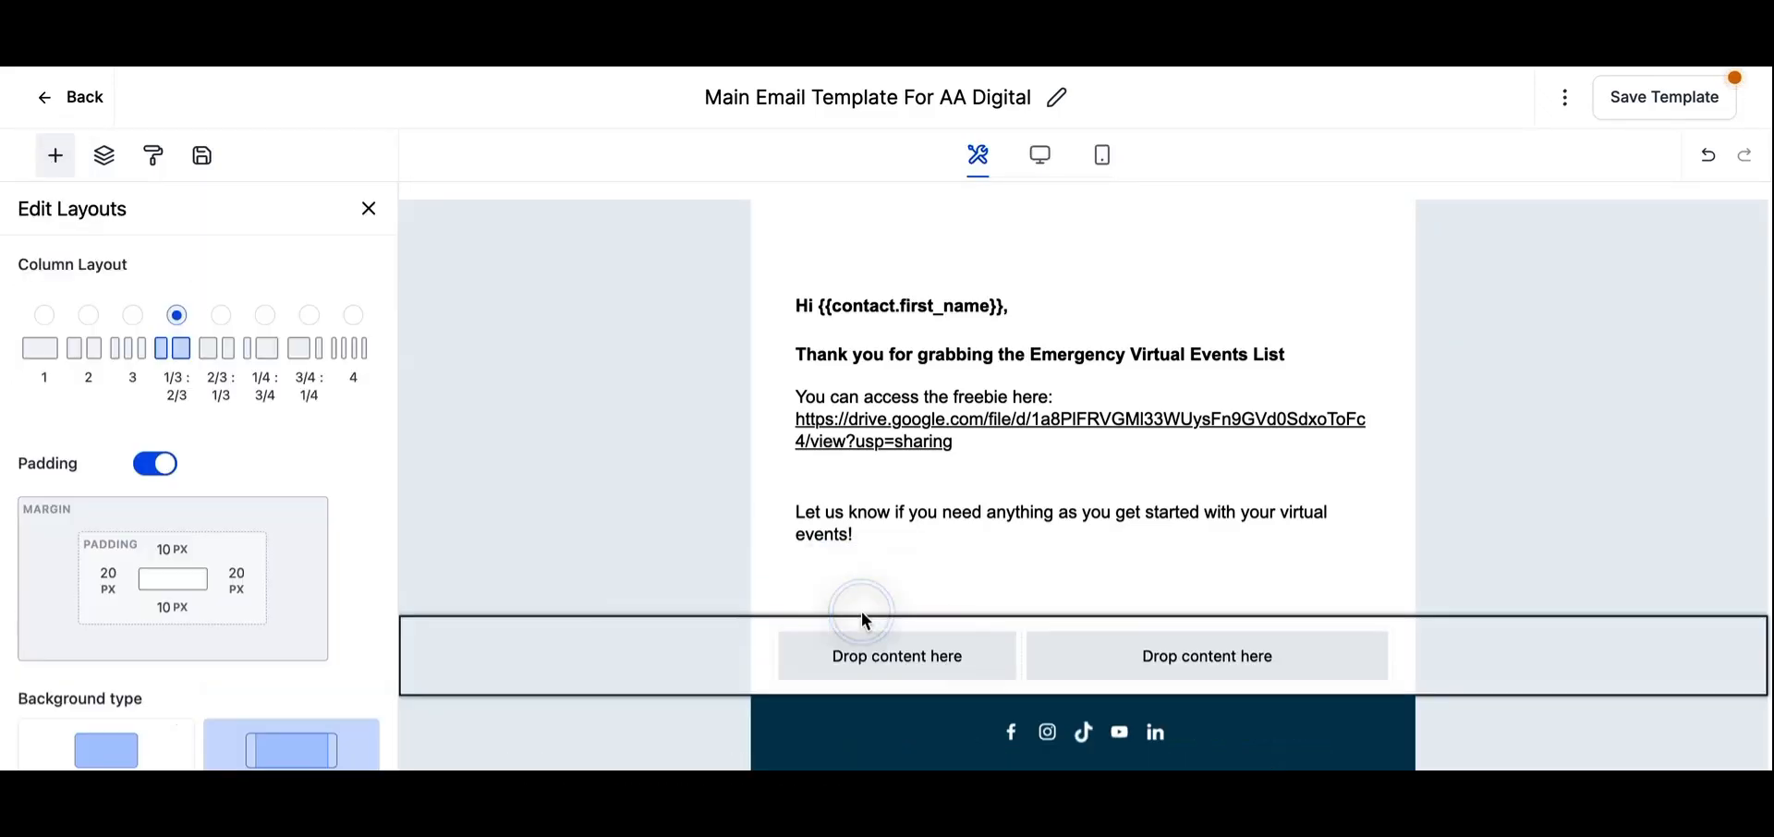
{"action": "left_click", "coordinate": [825, 657]}
{"action": "scroll", "coordinate": [243, 386], "scroll_direction": "up", "scroll_amount": 6}
{"action": "left_click_drag", "start_coordinate": [199, 310], "coordinate": [938, 674]}
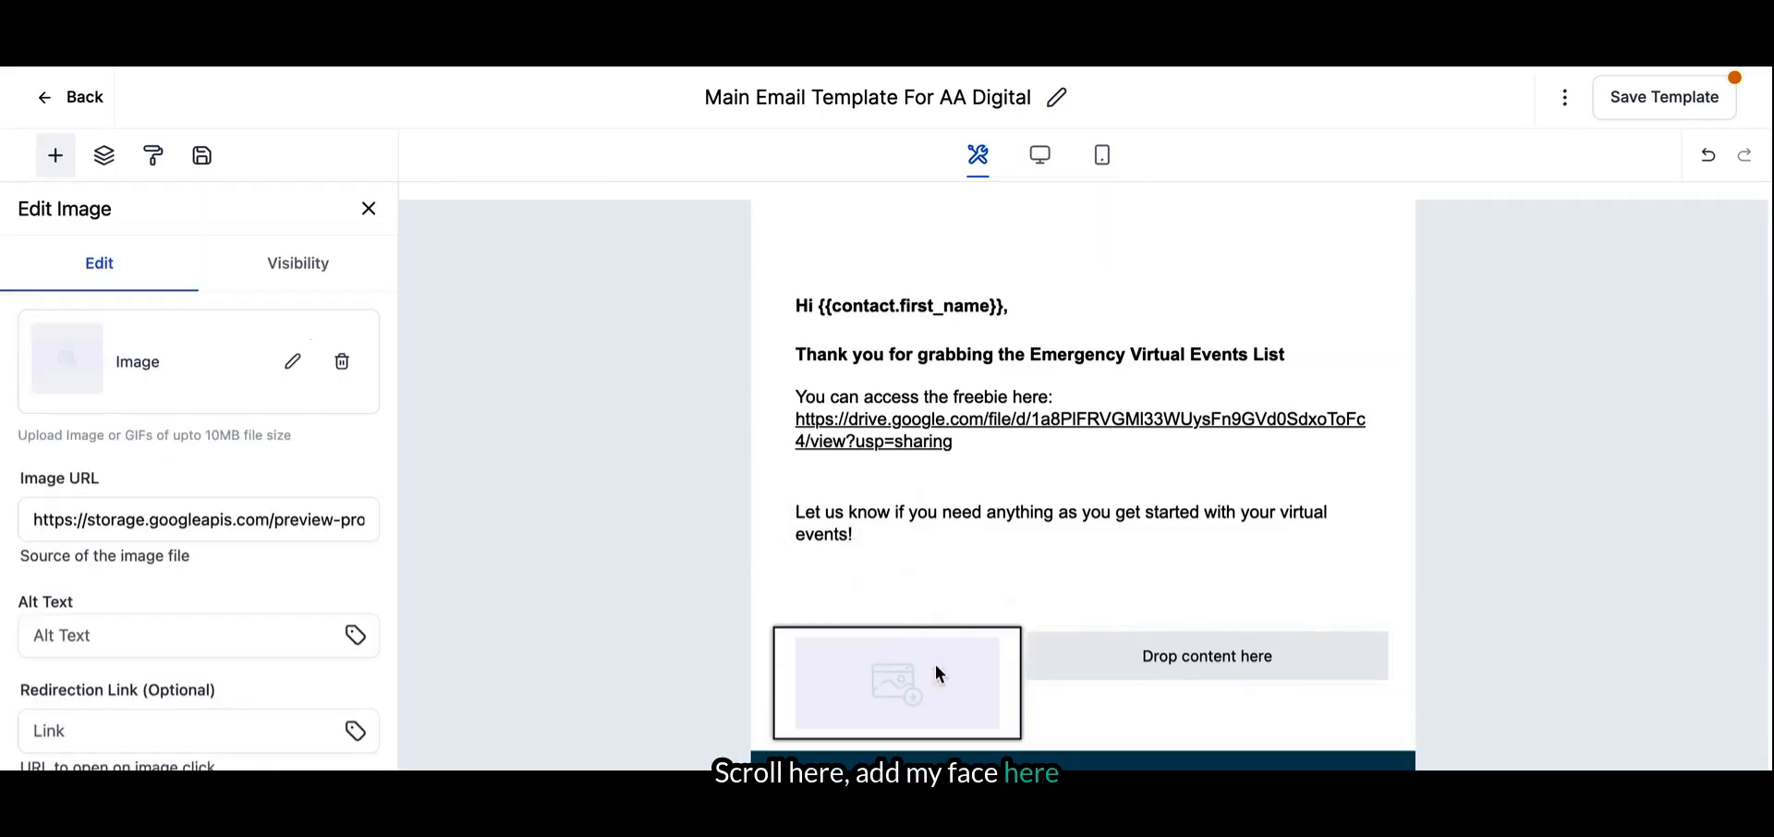
- Fill the image element with the portrait of the woman in blue from the 2 Comma Experience Challenge folder of the media library
{"action": "left_click", "coordinate": [290, 370]}
{"action": "left_click", "coordinate": [298, 314]}
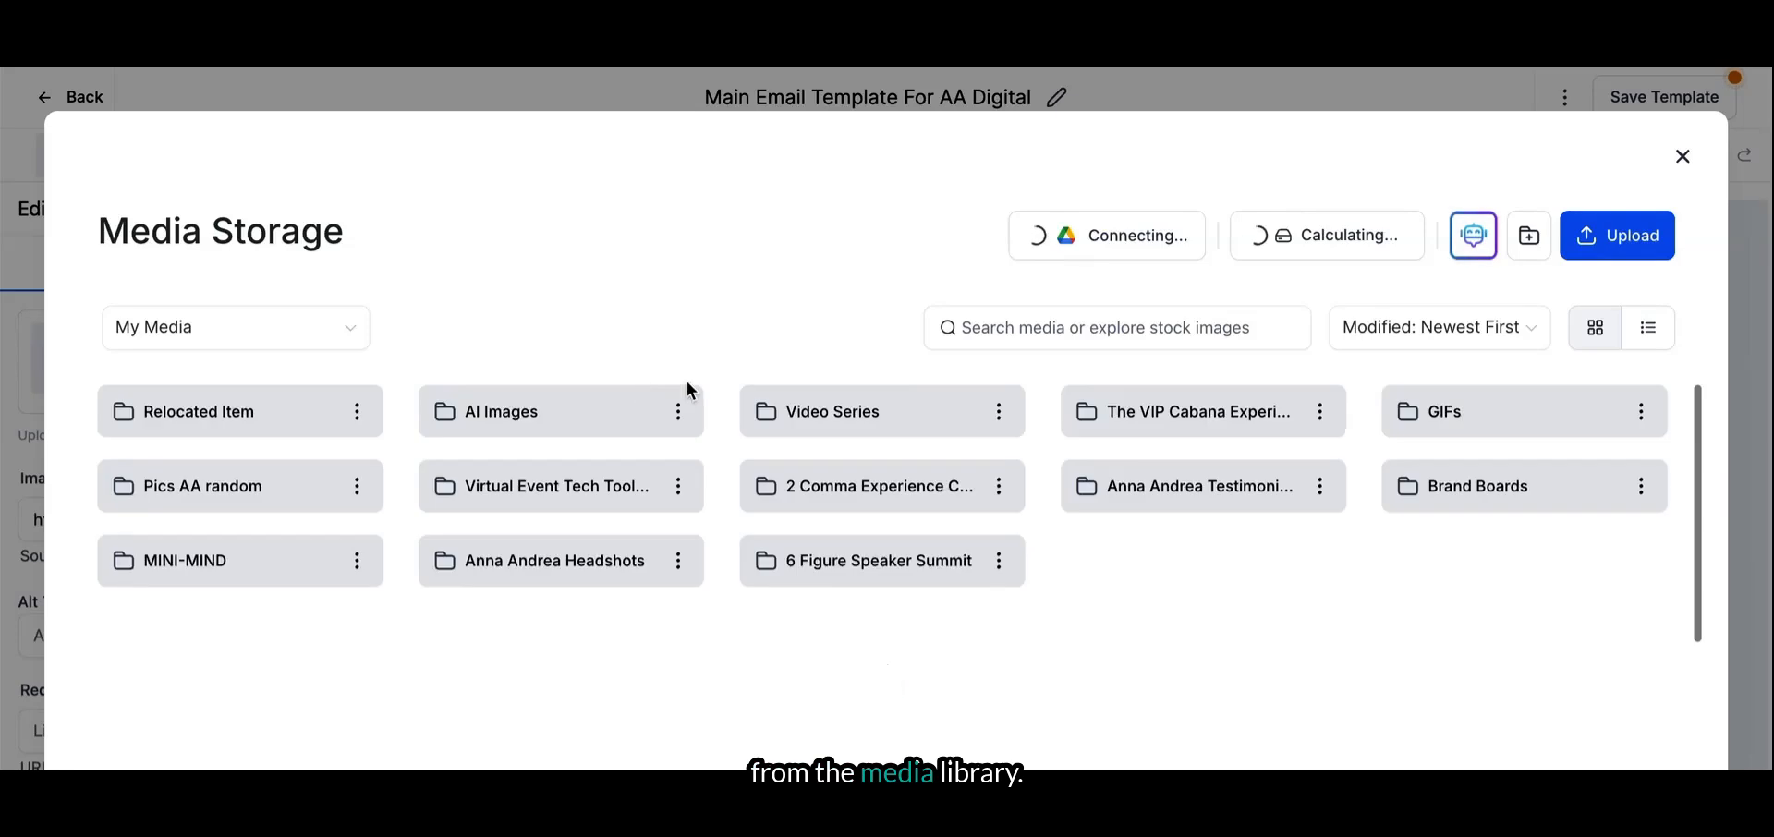
{"action": "scroll", "coordinate": [653, 622], "scroll_direction": "down", "scroll_amount": 5}
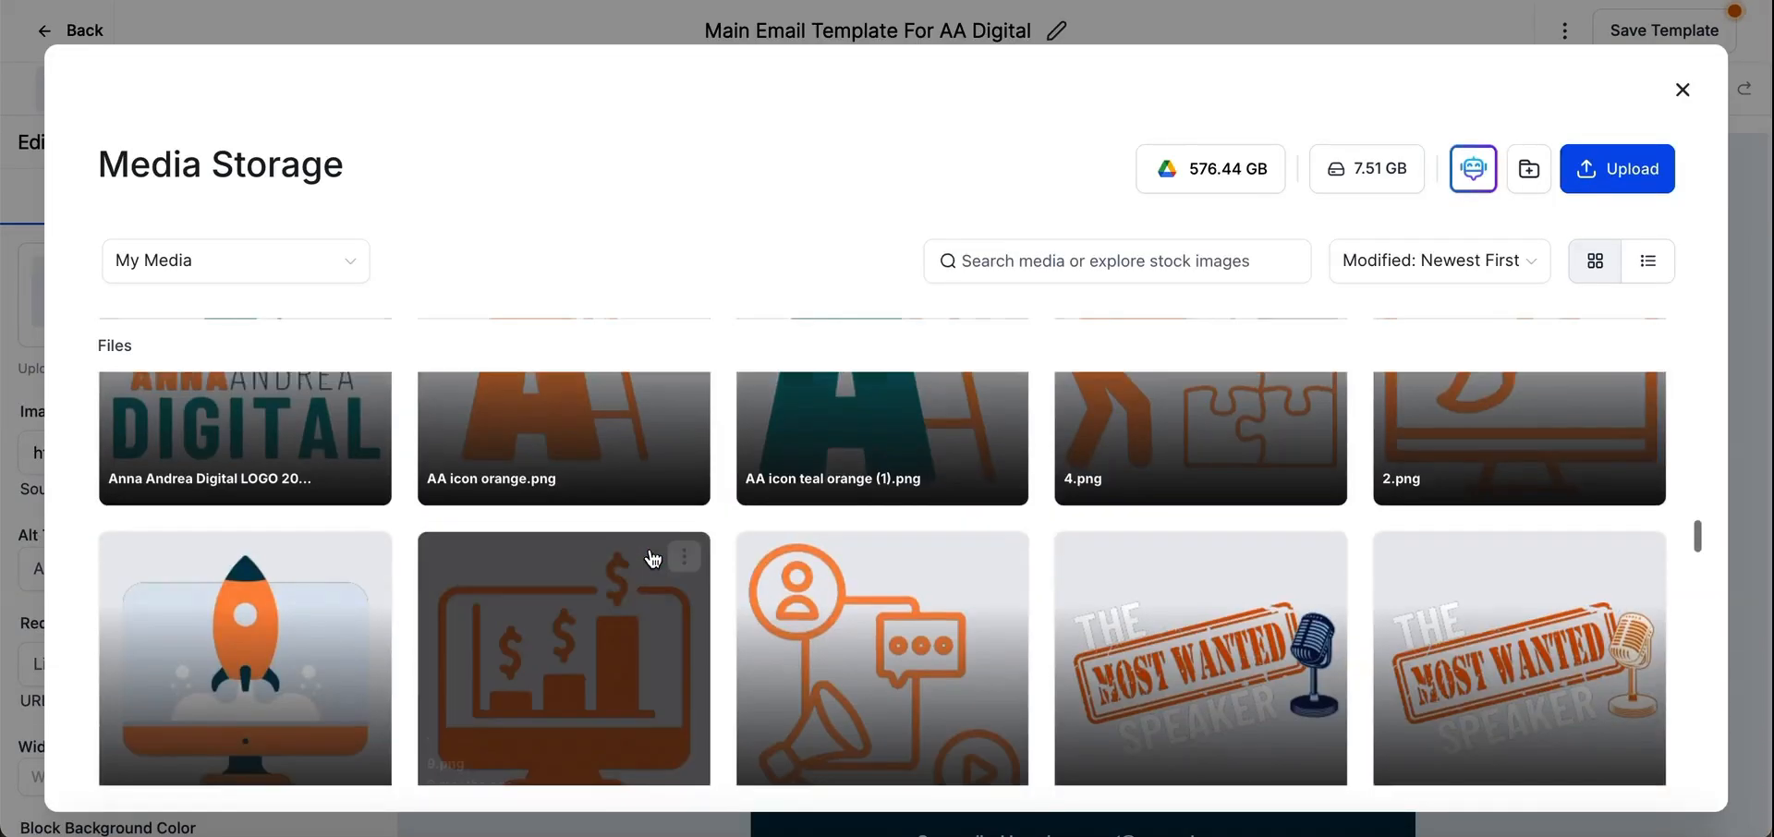
{"action": "scroll", "coordinate": [653, 558], "scroll_direction": "up", "scroll_amount": 10}
{"action": "left_click", "coordinate": [910, 410]}
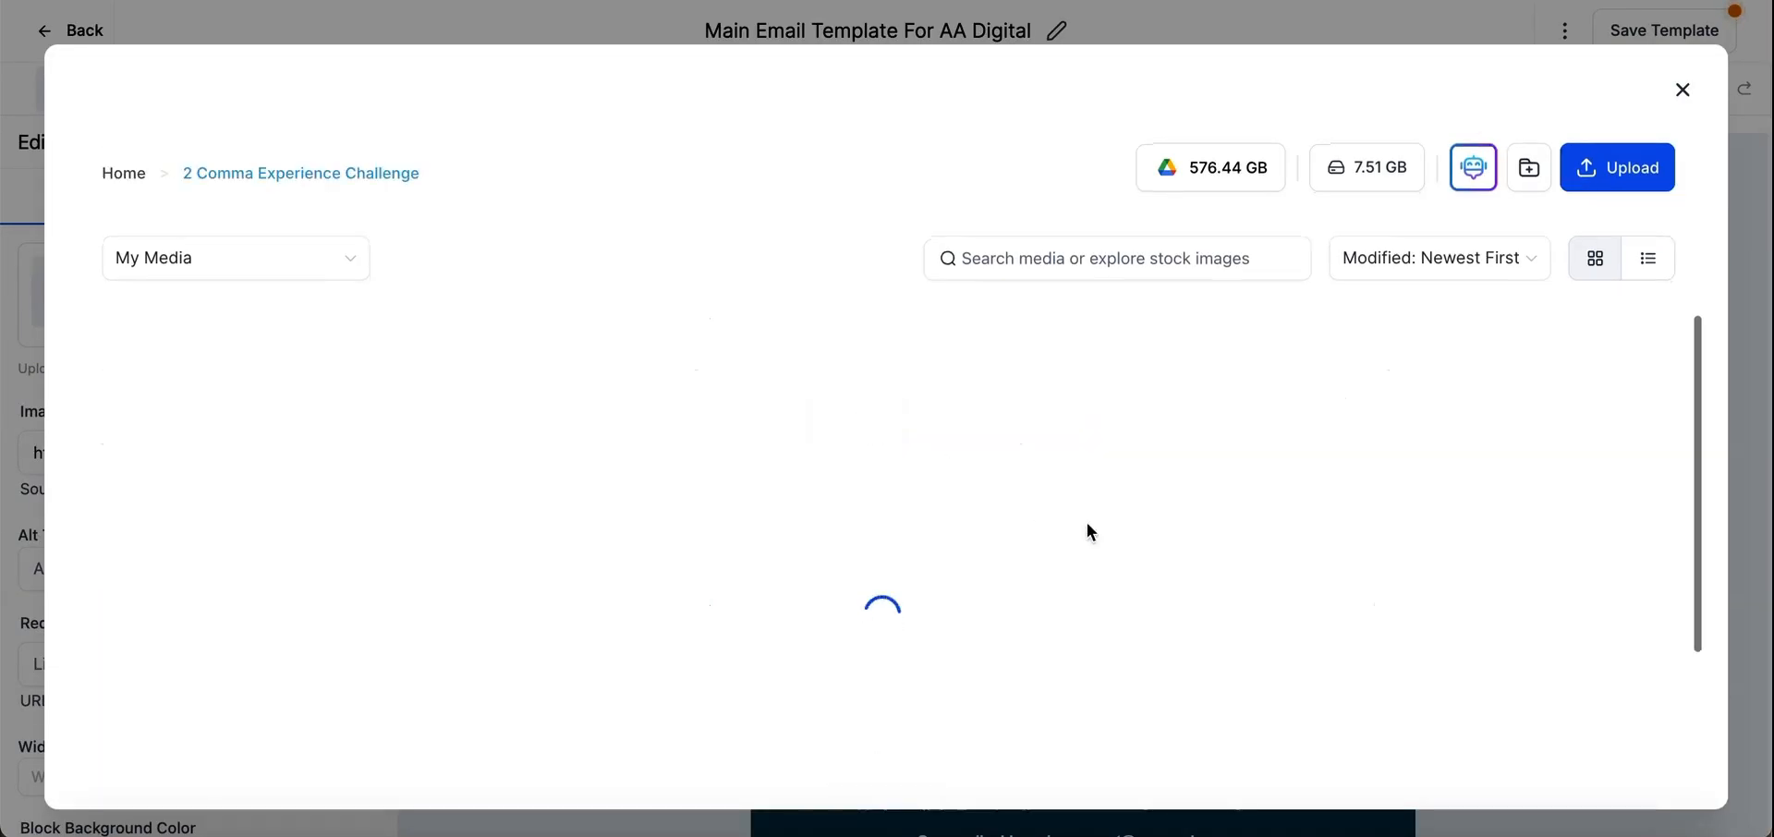
{"action": "scroll", "coordinate": [851, 586], "scroll_direction": "down", "scroll_amount": 10}
{"action": "scroll", "coordinate": [855, 593], "scroll_direction": "down", "scroll_amount": 5}
{"action": "scroll", "coordinate": [851, 586], "scroll_direction": "down", "scroll_amount": 5}
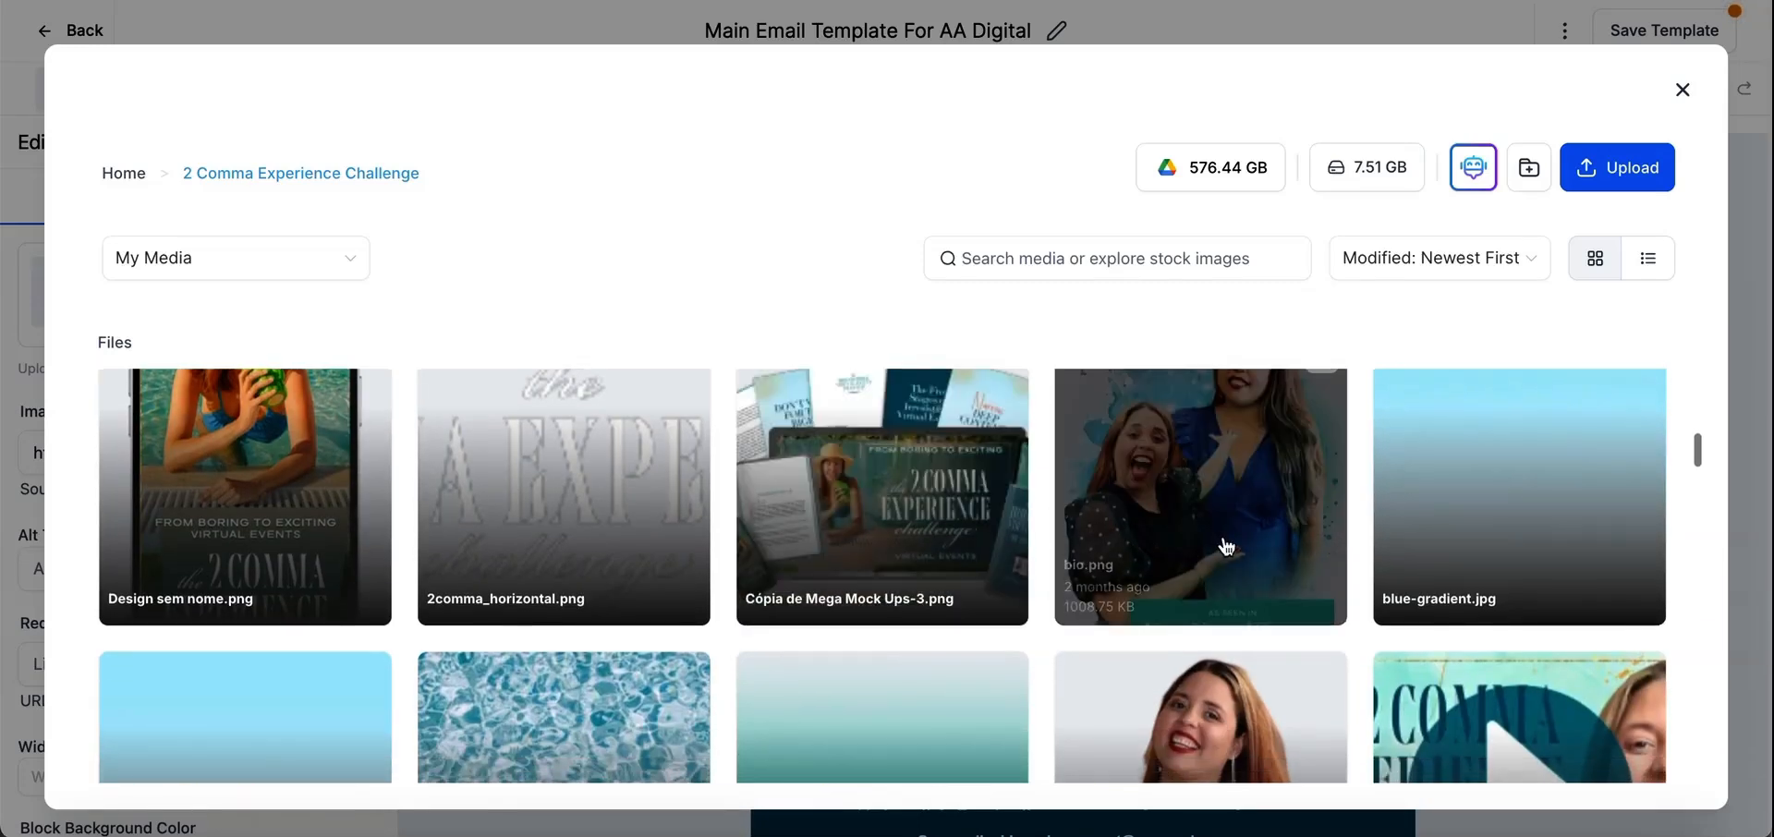
{"action": "scroll", "coordinate": [1225, 546], "scroll_direction": "down", "scroll_amount": 5}
{"action": "left_click", "coordinate": [1234, 432]}
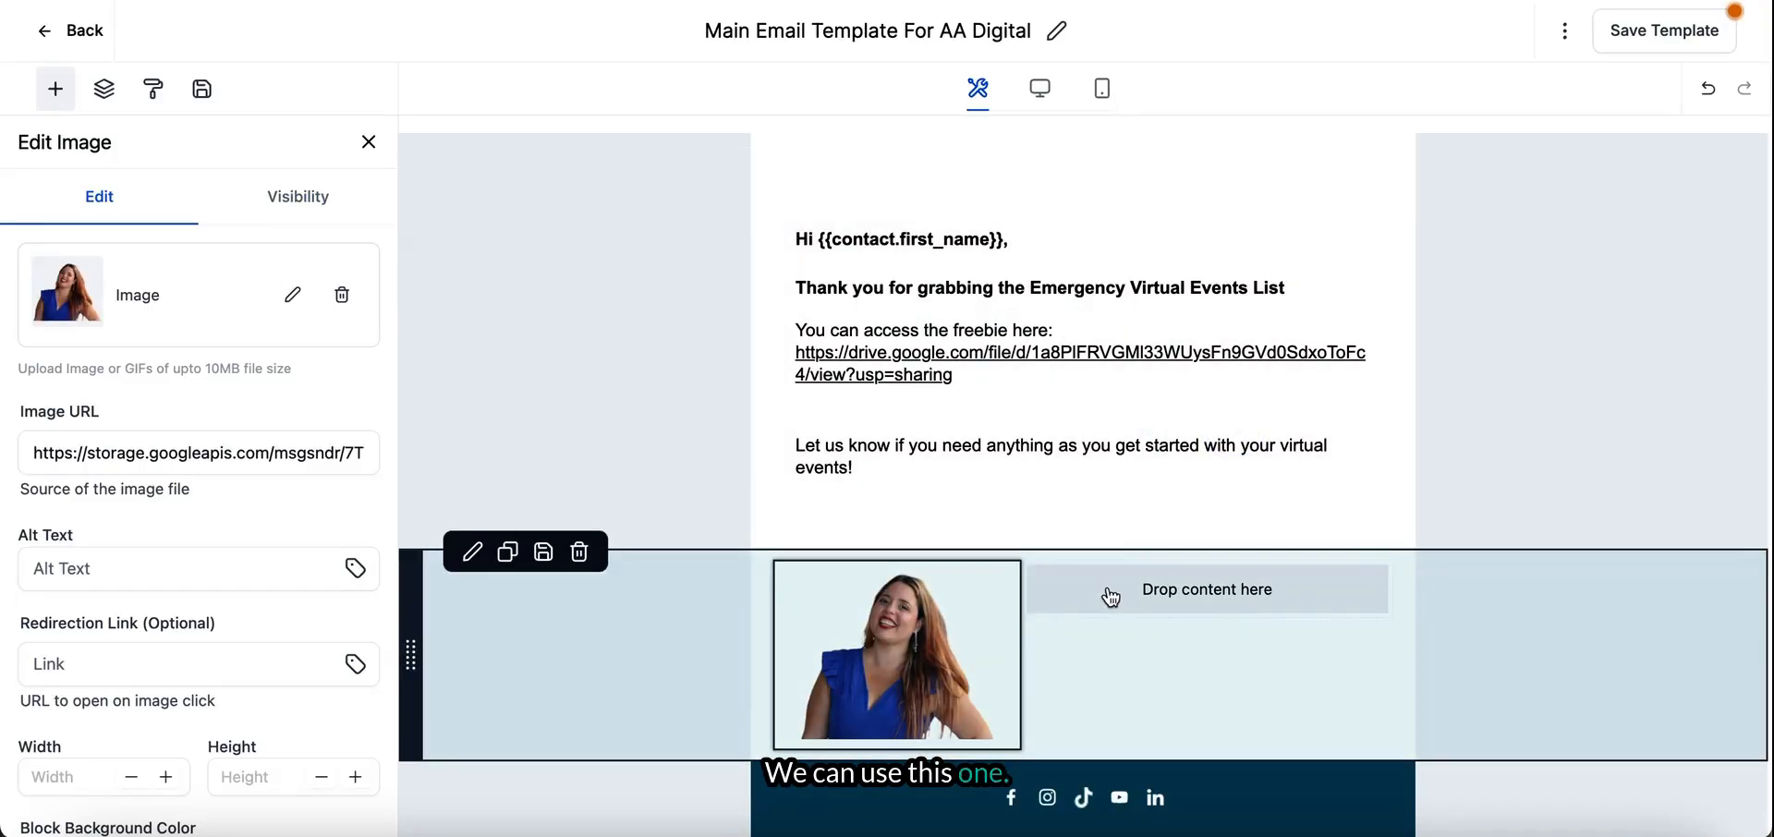
- Add a text element to the empty wide column beside the portrait
{"action": "left_click", "coordinate": [1110, 595]}
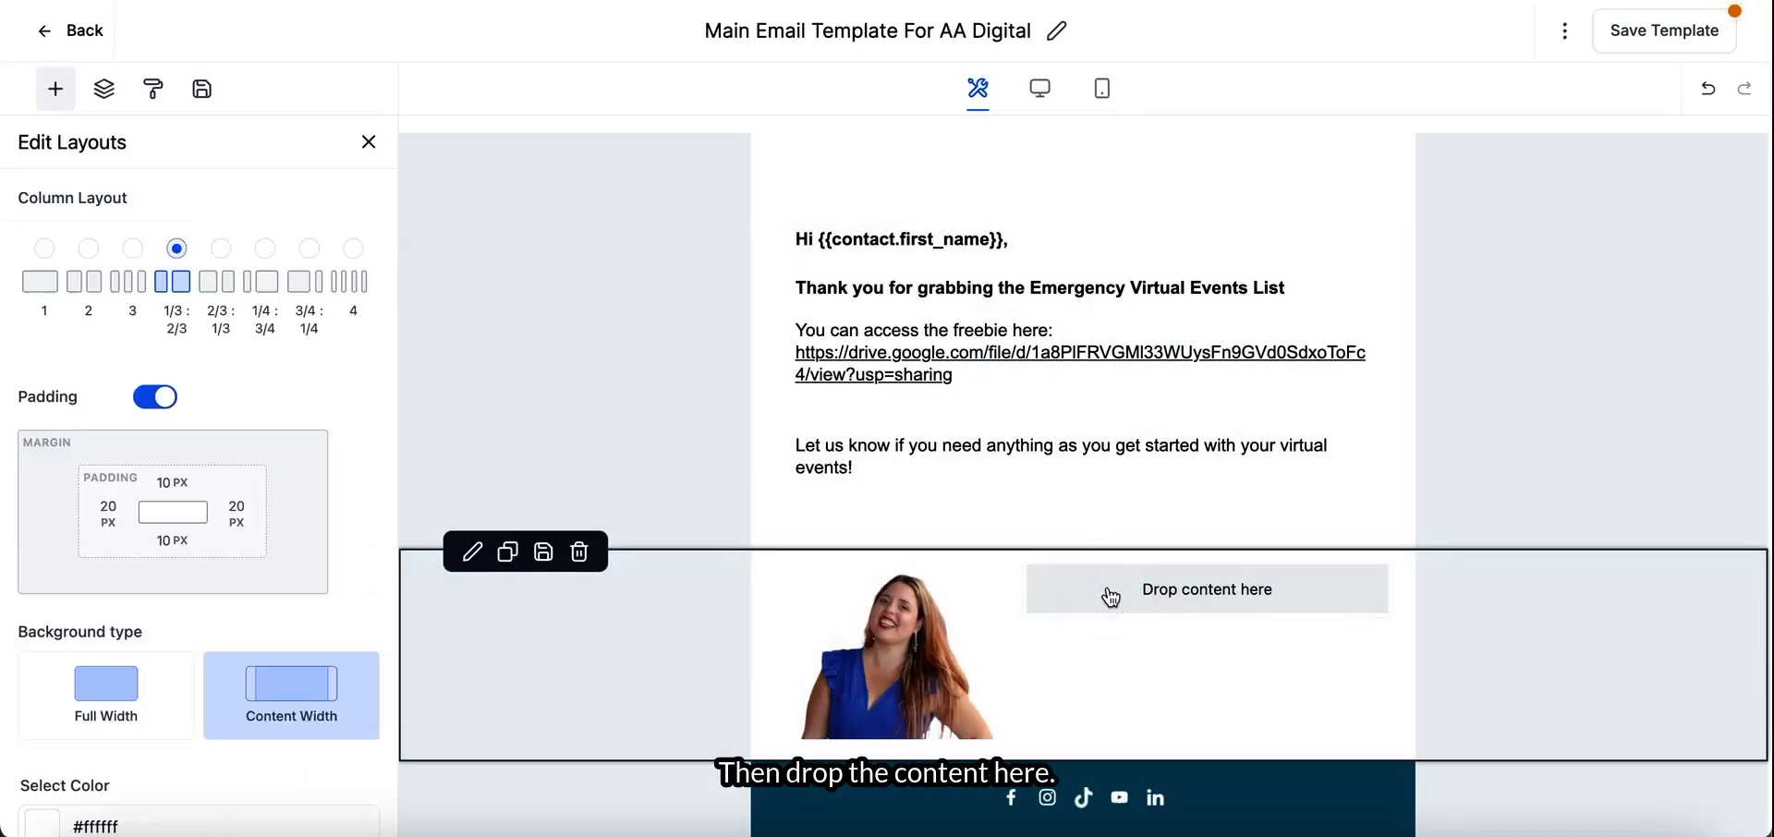
{"action": "left_click", "coordinate": [57, 92]}
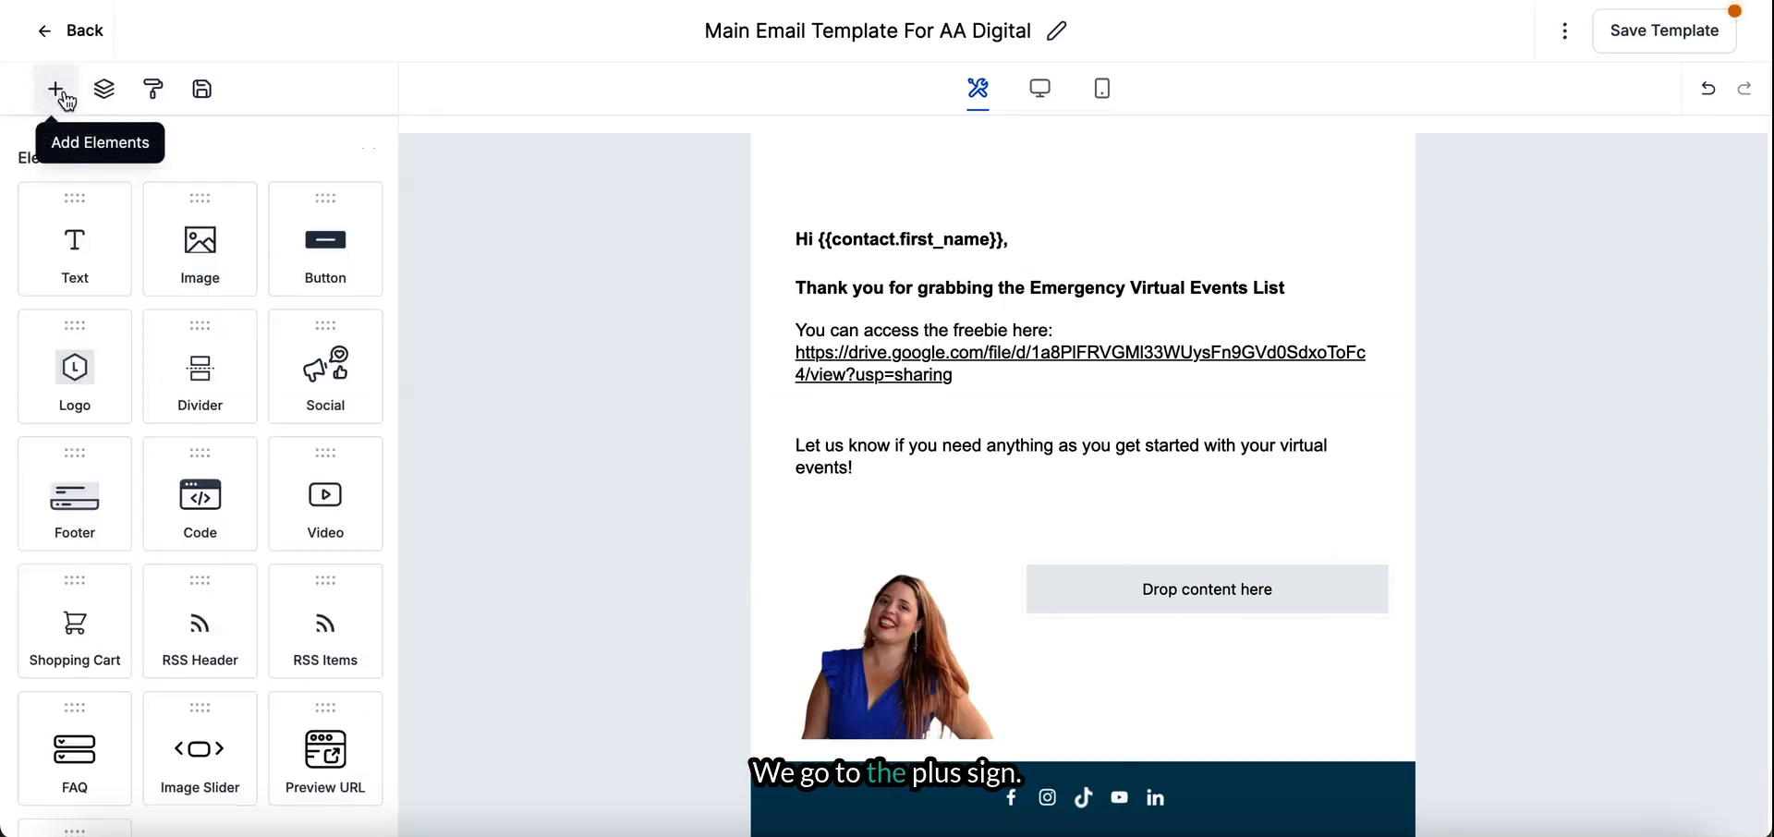
{"action": "left_click_drag", "start_coordinate": [66, 266], "coordinate": [1097, 638]}
{"action": "left_click", "coordinate": [1090, 646]}
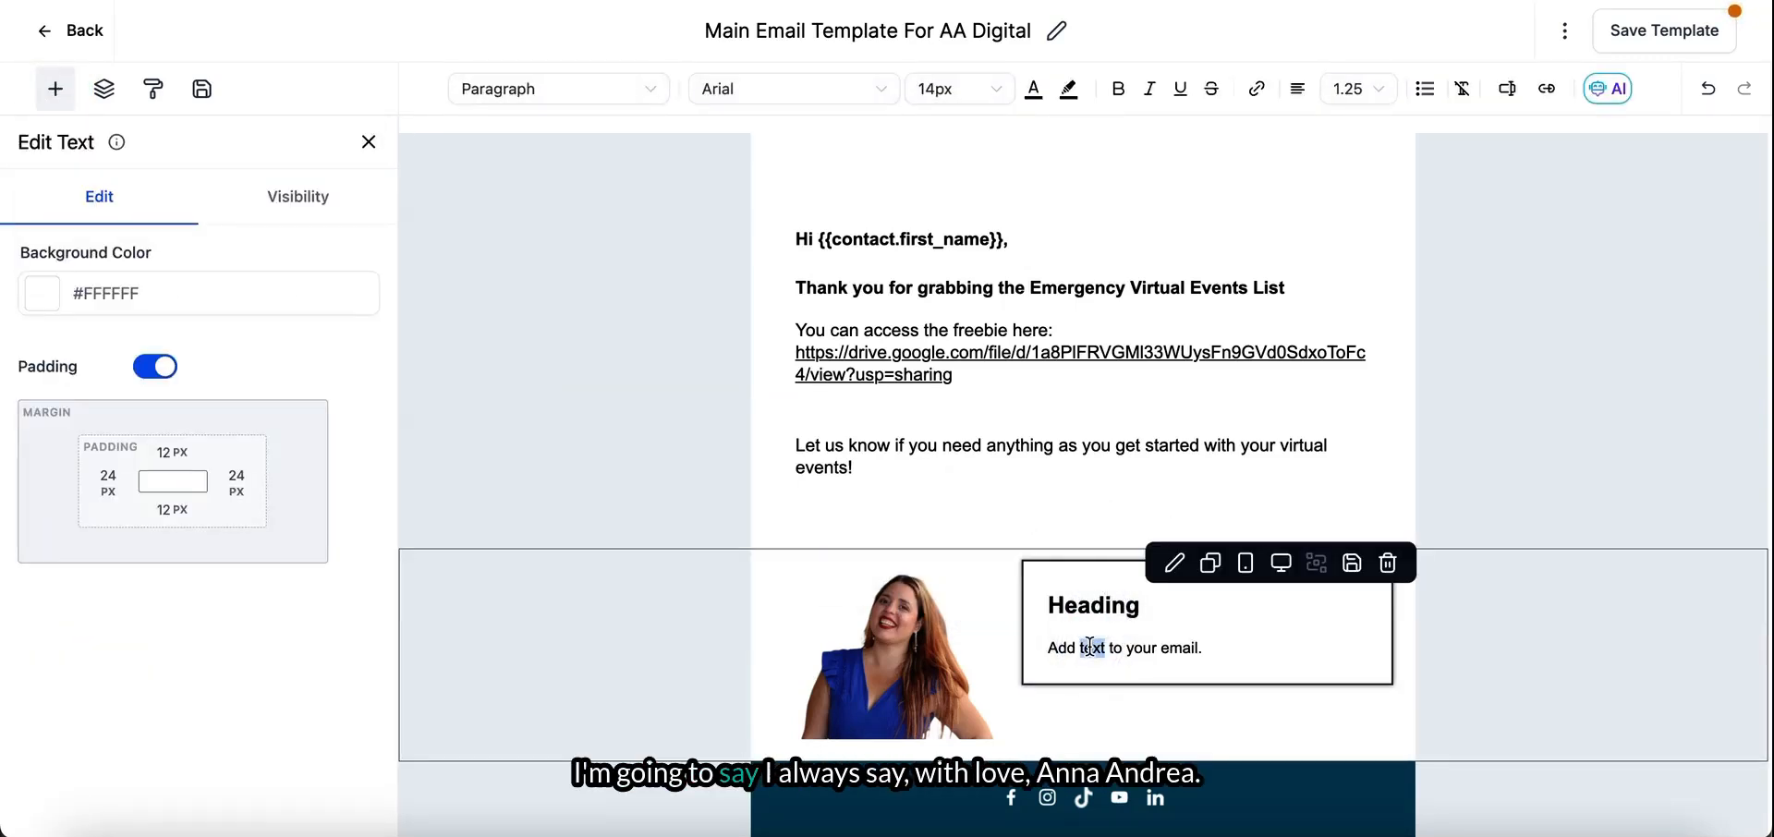
- Replace the placeholder body text beside the portrait with "With Love,", the sender's name and "The Irresistible Experience Creator" on separate lines
{"action": "triple_click", "coordinate": [1091, 647]}
{"action": "type", "text": "Wi"}
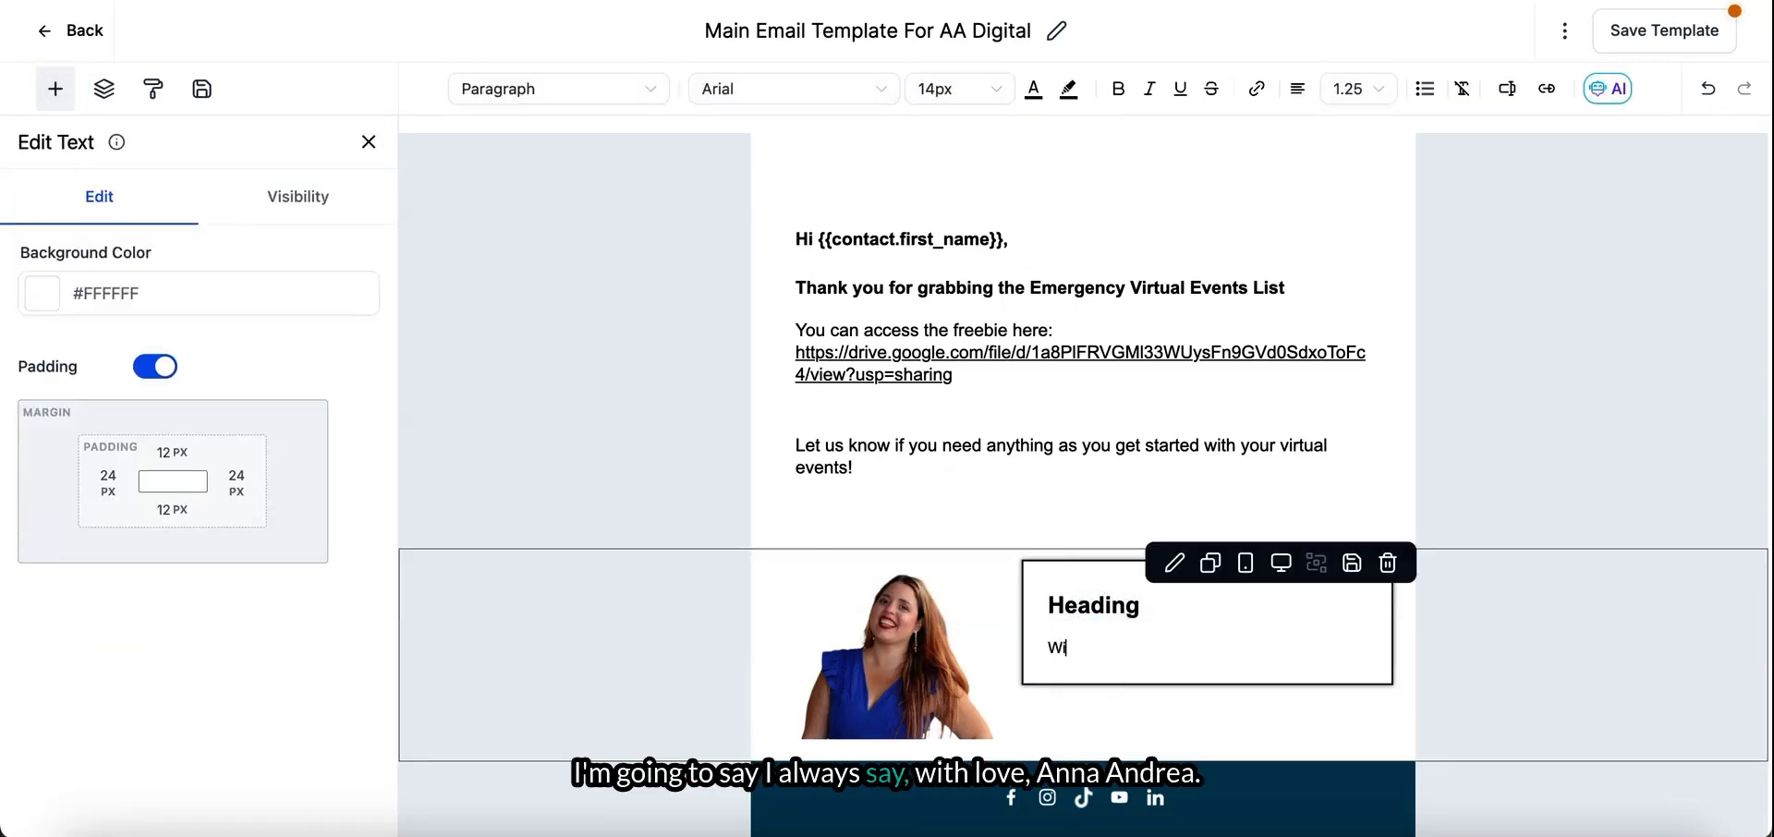
{"action": "type", "text": "th Love,"}
{"action": "key", "text": "Return"}
{"action": "type", "text": "Anna Andrea"}
{"action": "key", "text": "Return"}
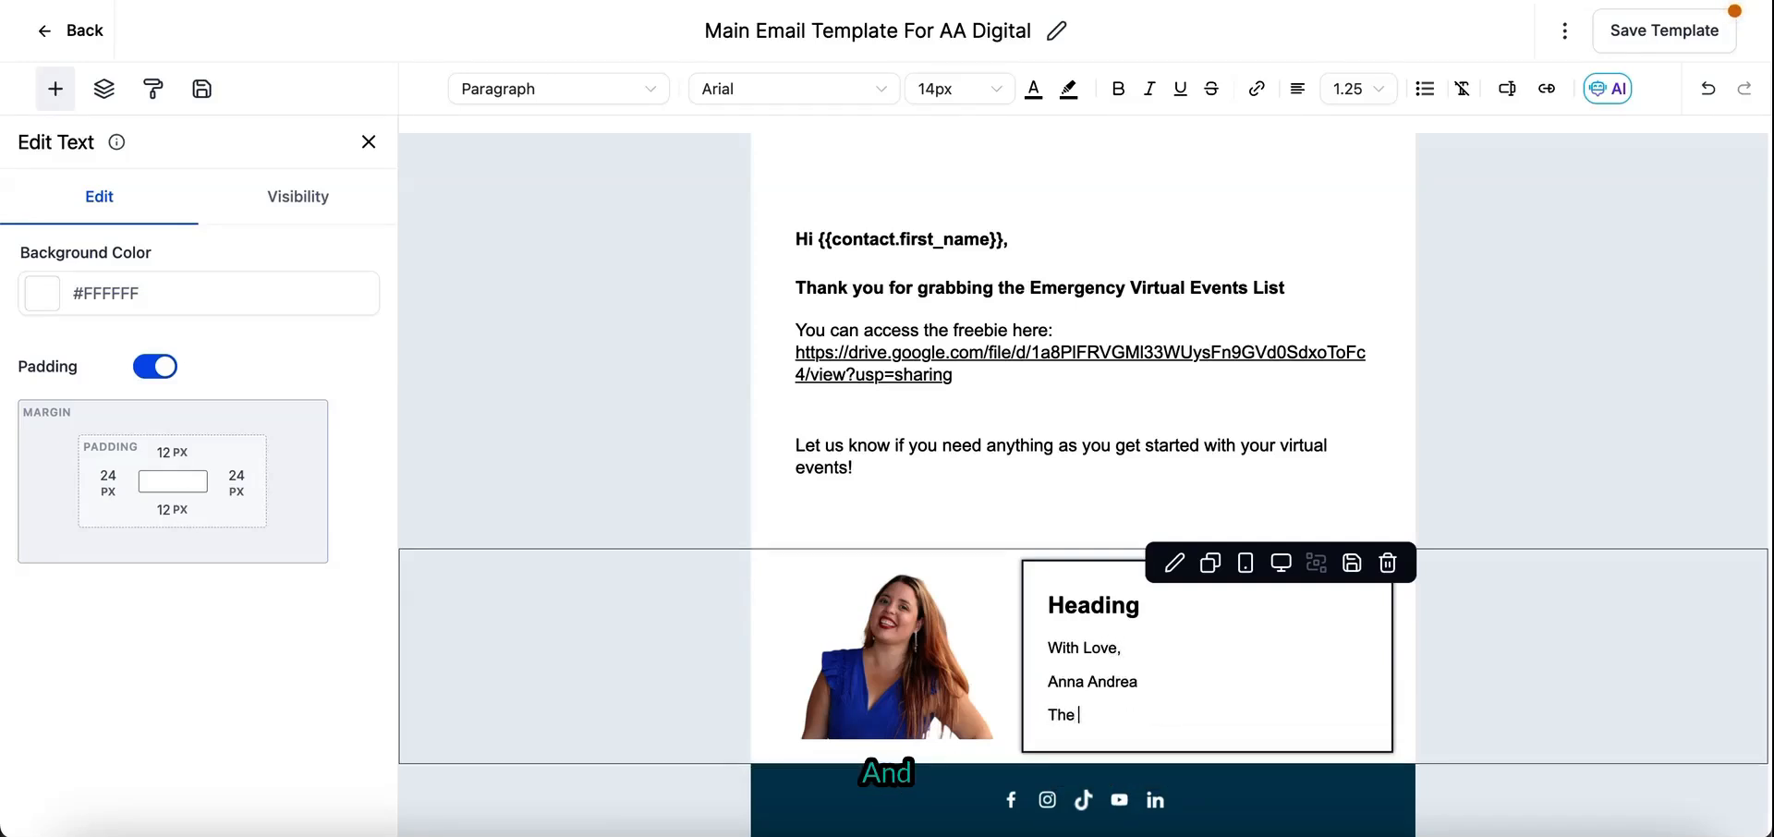
{"action": "type", "text": "The Irresistible Experience C"}
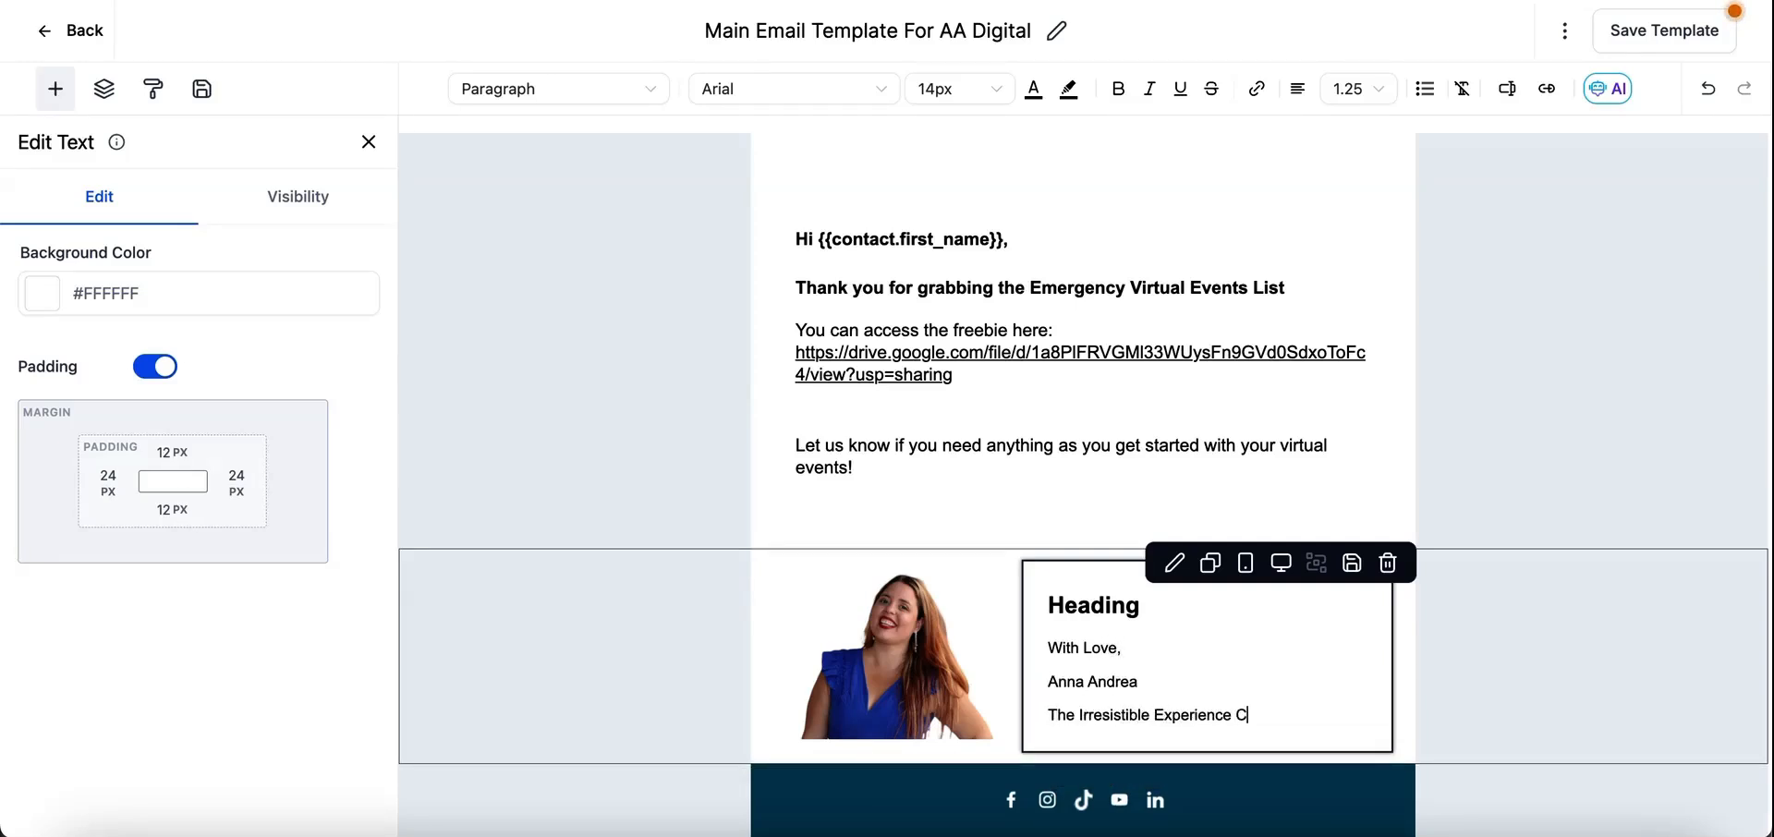
{"action": "type", "text": "reator"}
- Delete the placeholder heading and its empty line from the signature text
{"action": "double_click", "coordinate": [1081, 610]}
{"action": "key", "text": "BackSpace"}
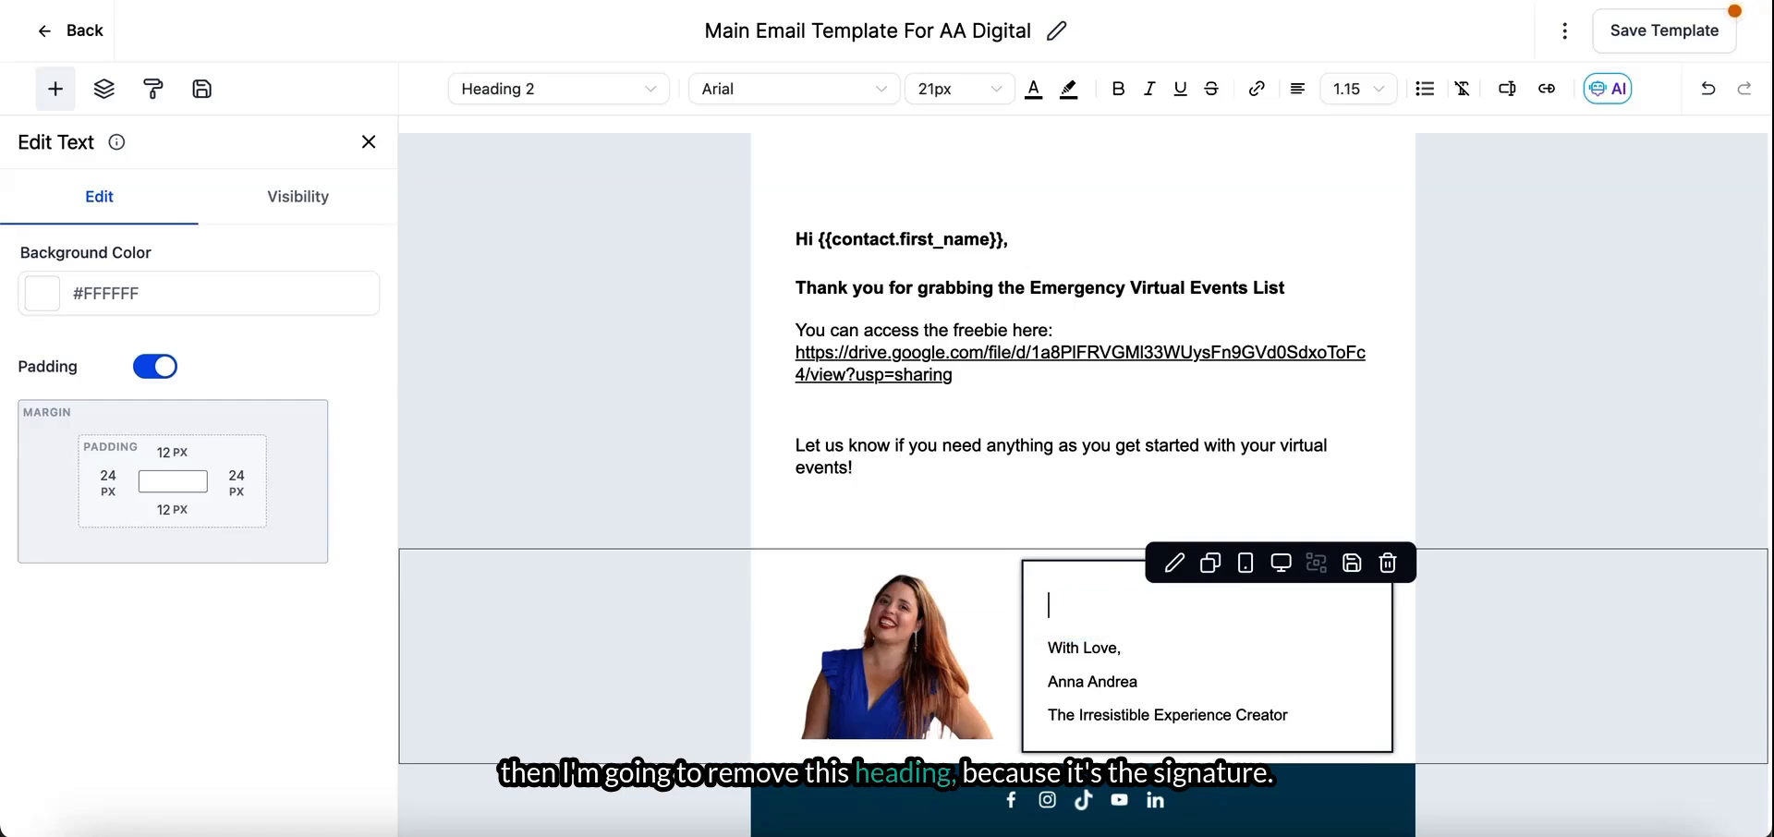
{"action": "key", "text": "BackSpace"}
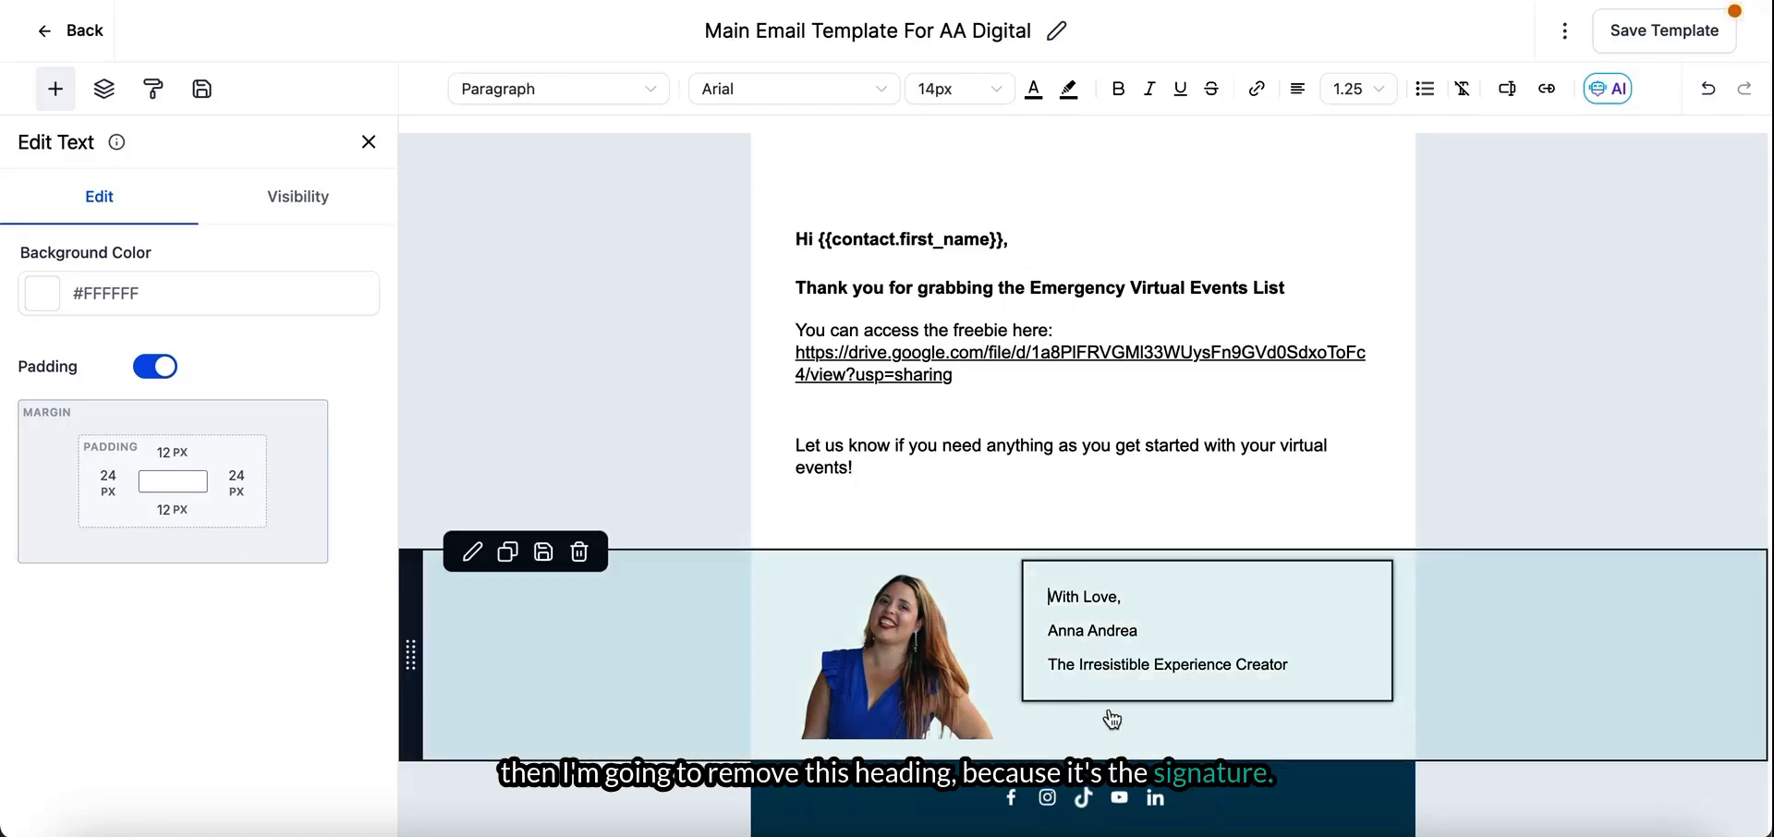
{"action": "left_click", "coordinate": [1112, 719]}
{"action": "left_click", "coordinate": [1306, 665]}
{"action": "key", "text": "Return"}
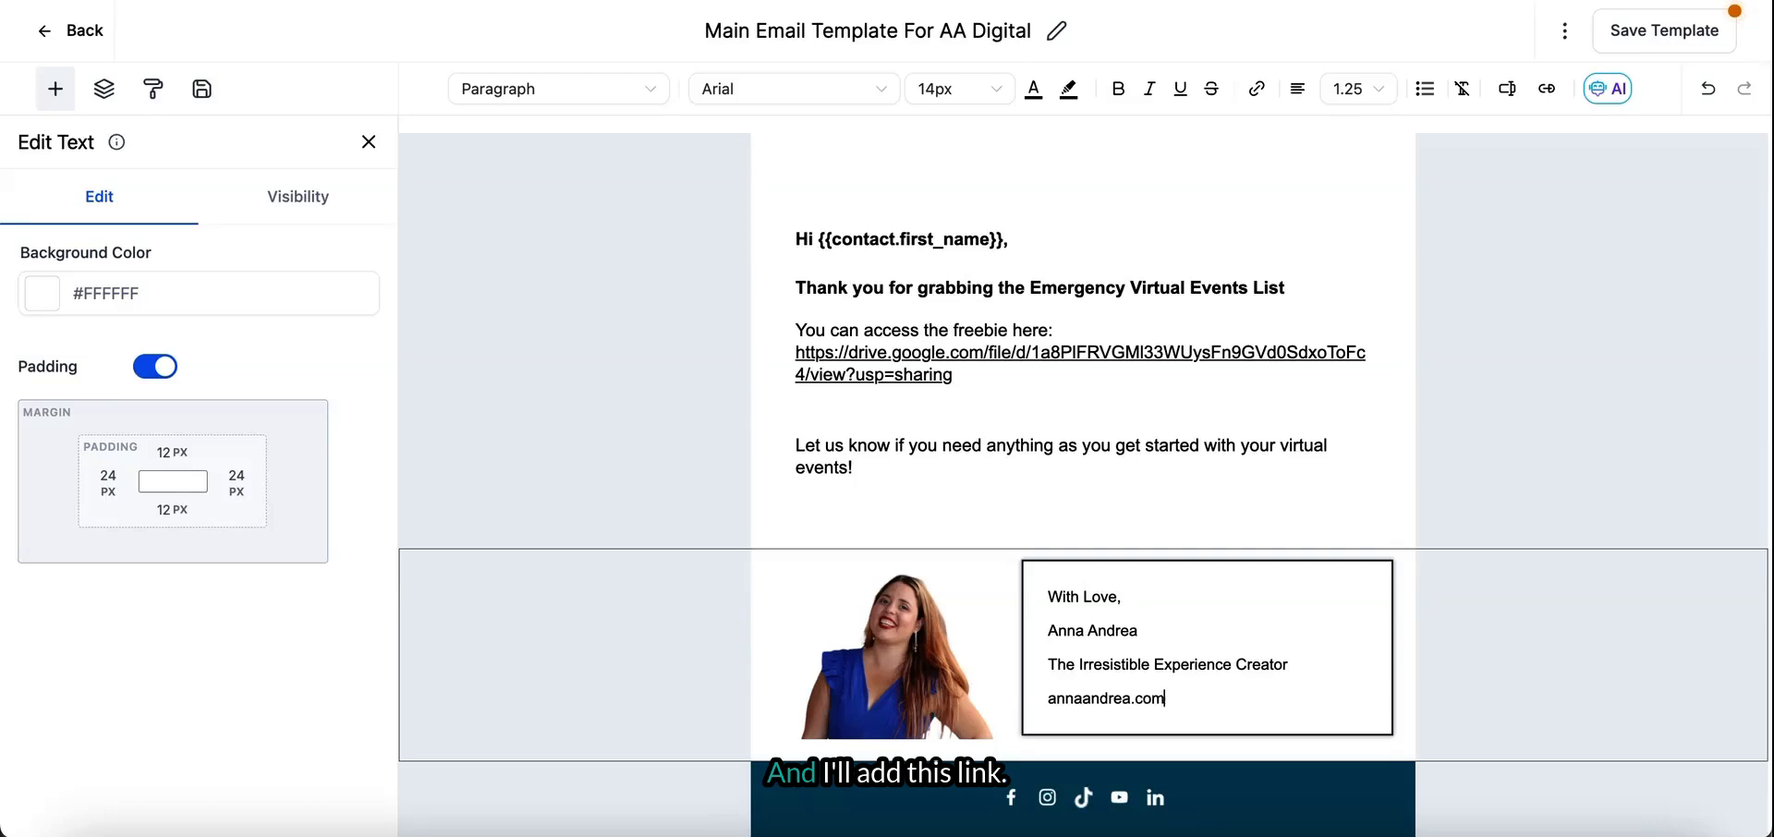
{"action": "double_click", "coordinate": [1152, 697]}
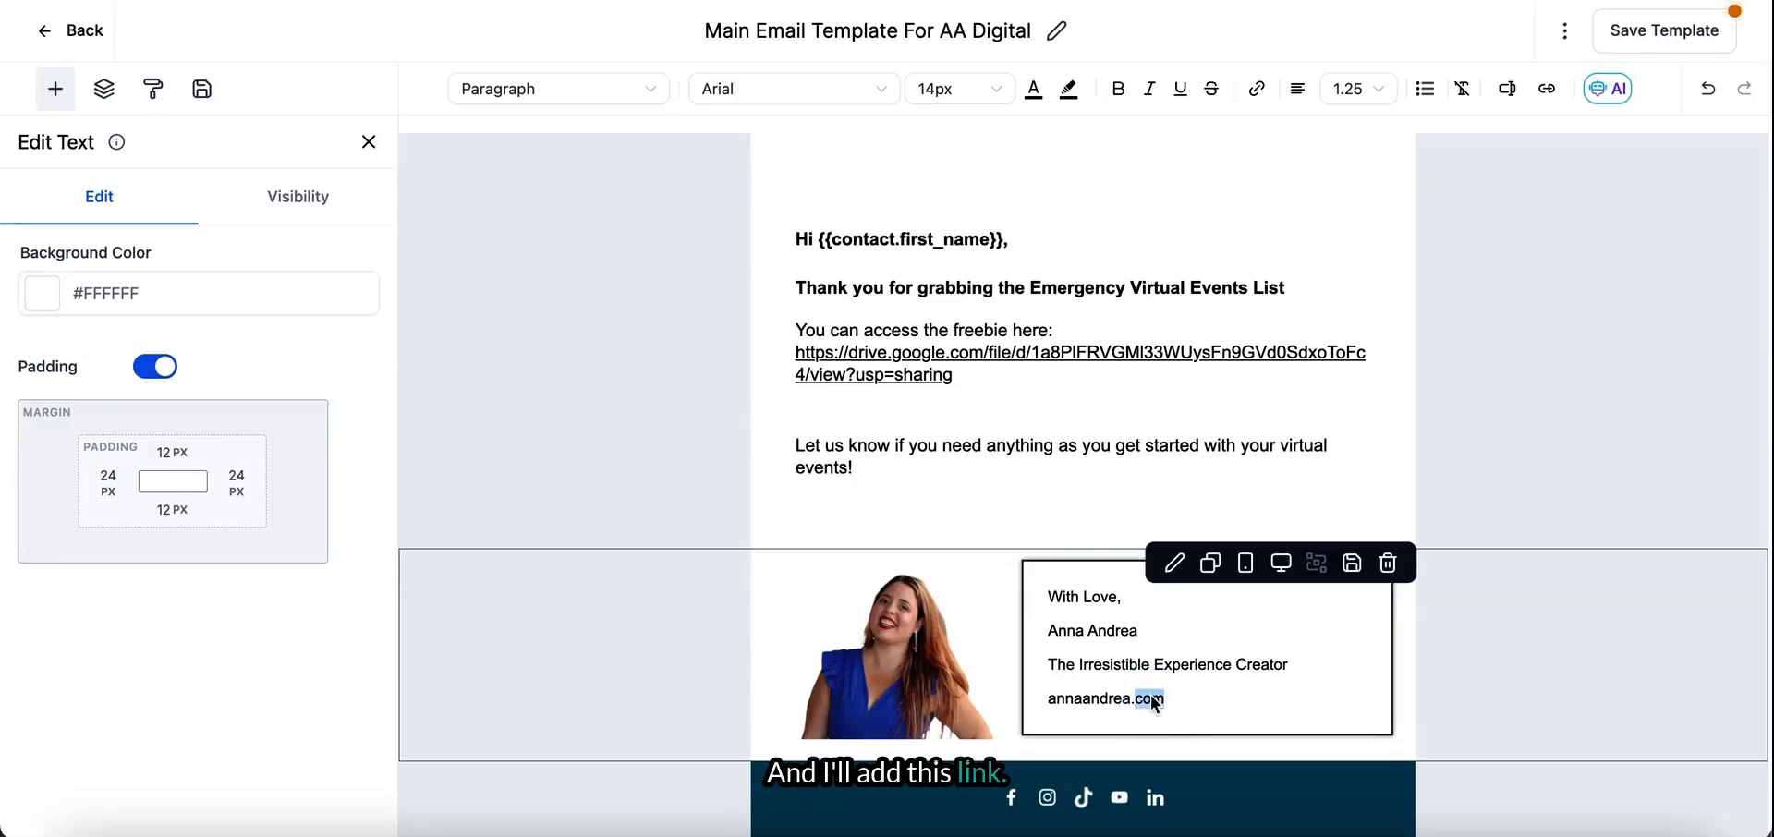
{"action": "triple_click", "coordinate": [1150, 698]}
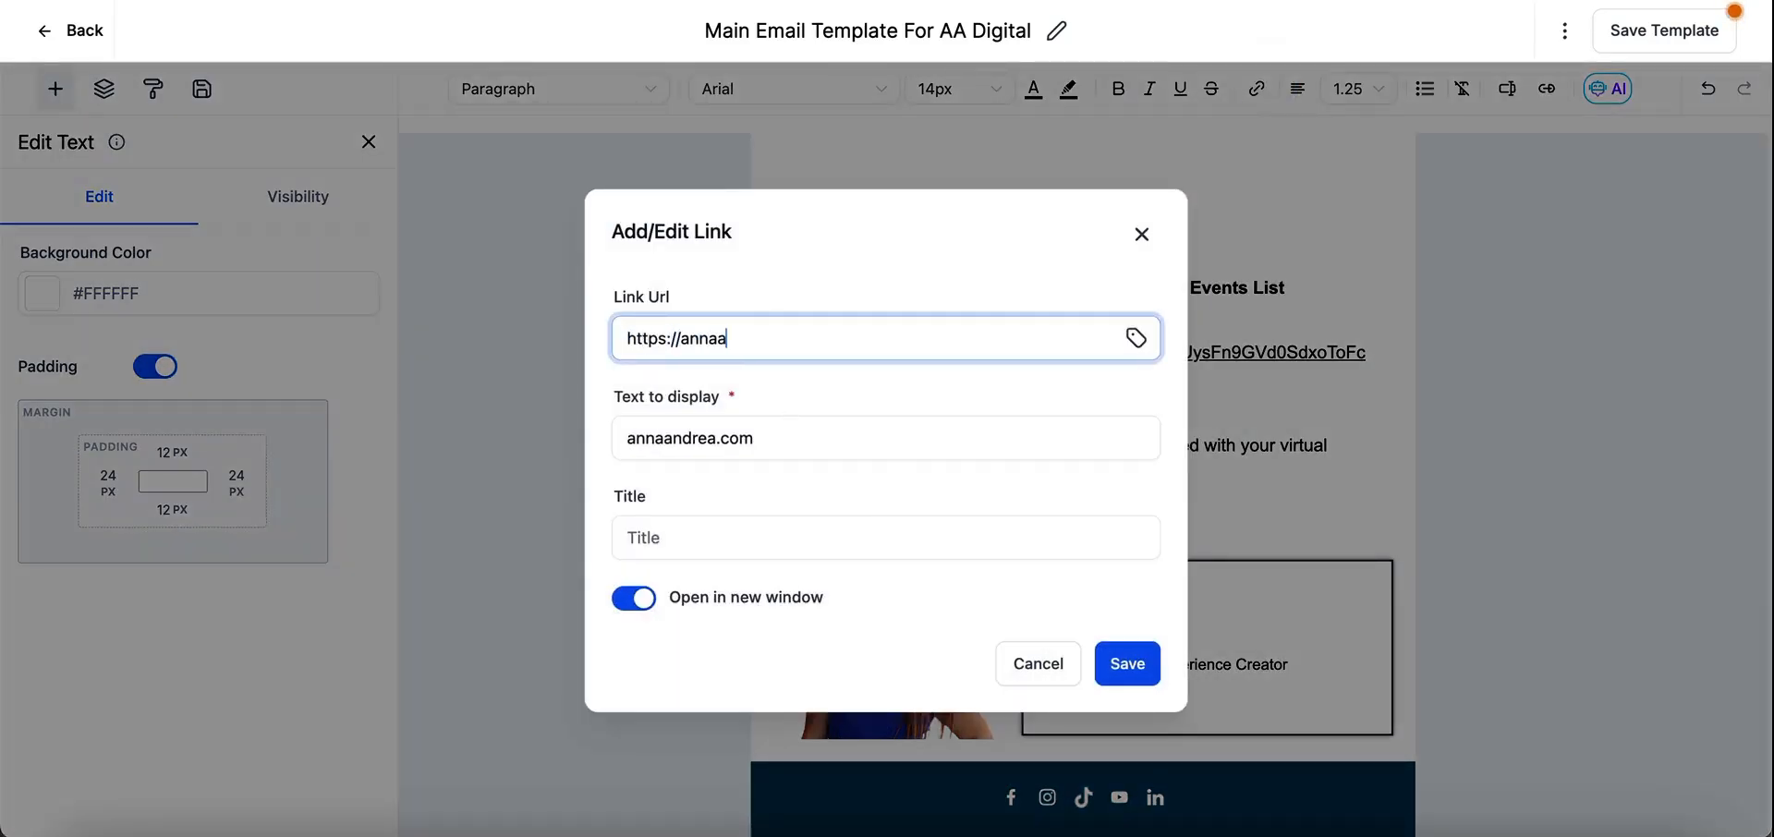
{"action": "left_click", "coordinate": [1131, 663]}
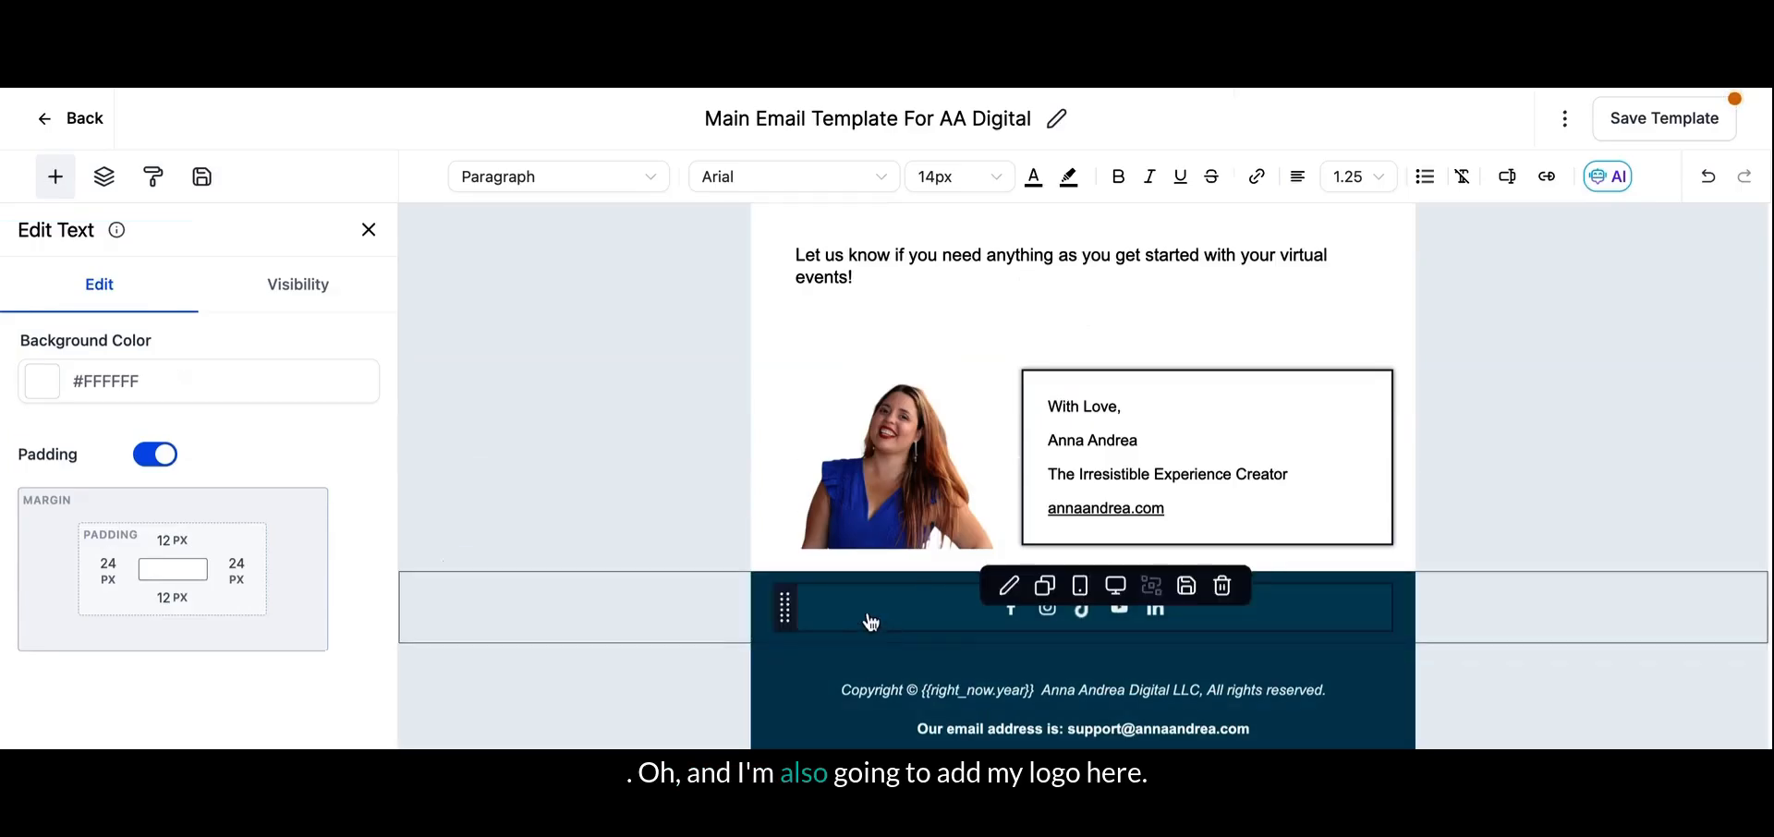
- Add a logo element to the footer between the social icons and the copyright line
{"action": "left_click", "coordinate": [55, 177]}
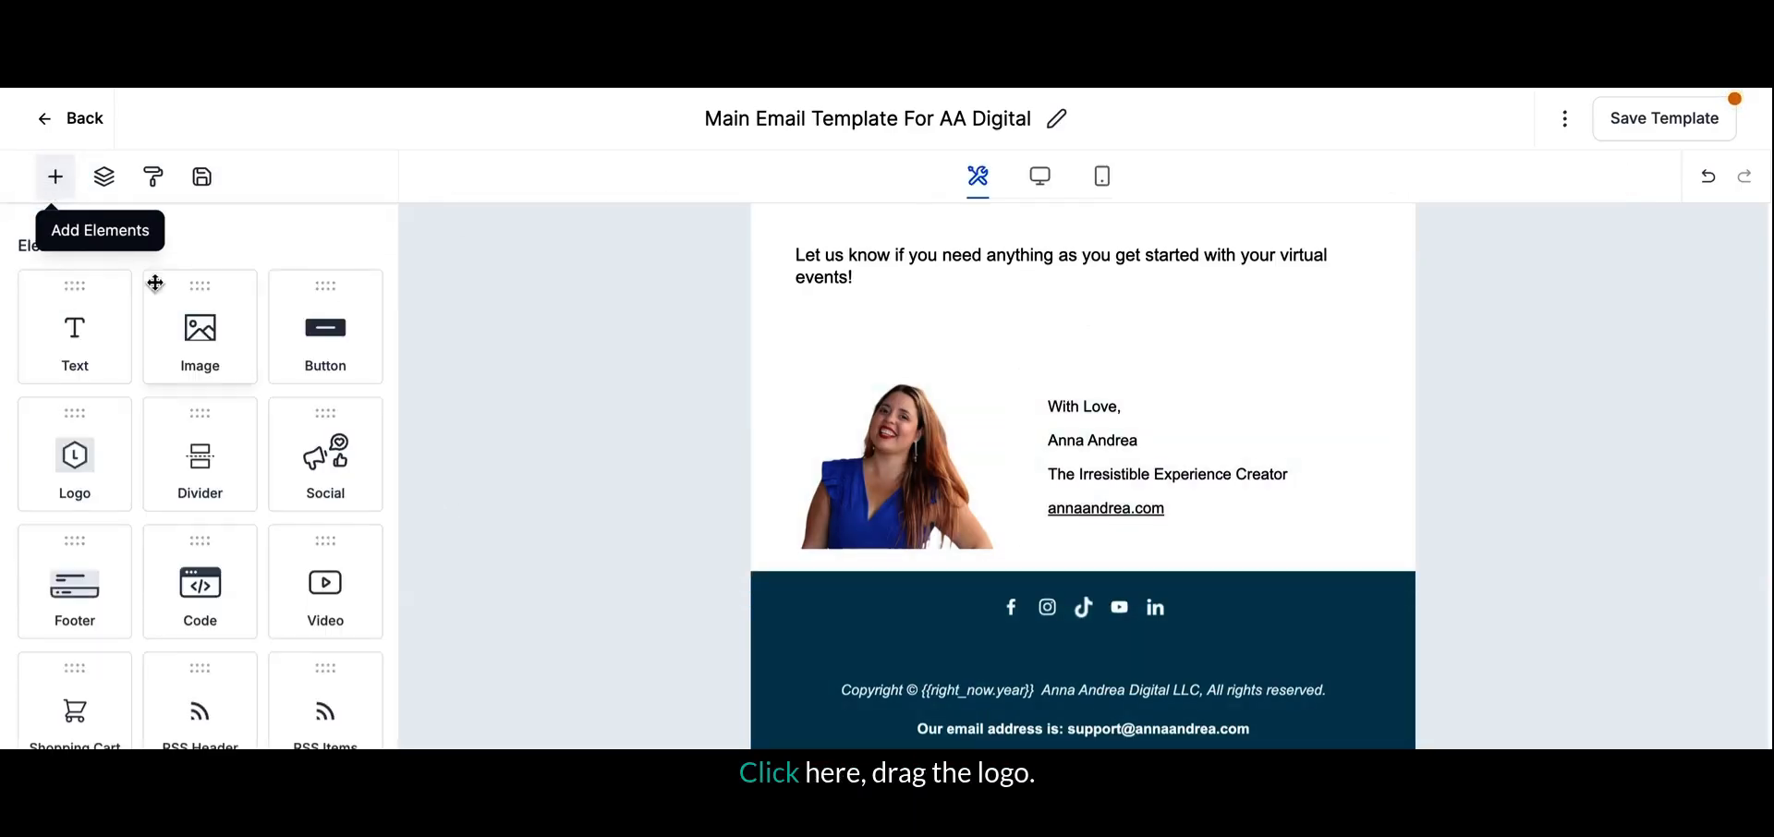
{"action": "left_click_drag", "start_coordinate": [77, 456], "coordinate": [1063, 640]}
{"action": "scroll", "coordinate": [1013, 705], "scroll_direction": "down", "scroll_amount": 4}
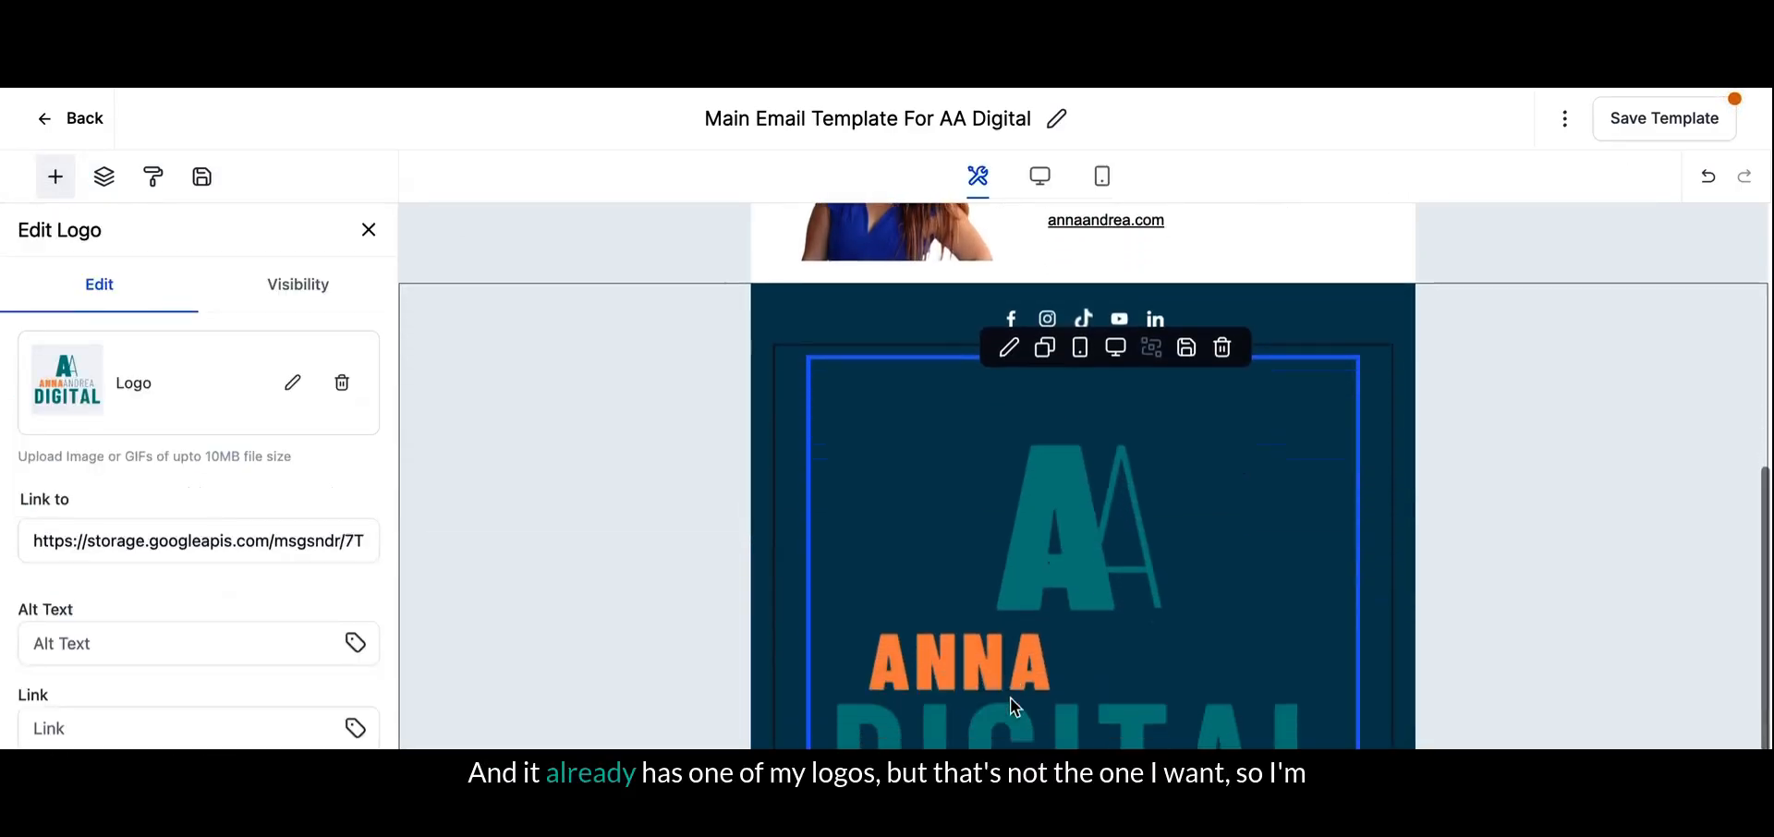
- Replace the default footer logo with the teal and orange AA logo from the media library
{"action": "left_click", "coordinate": [291, 384]}
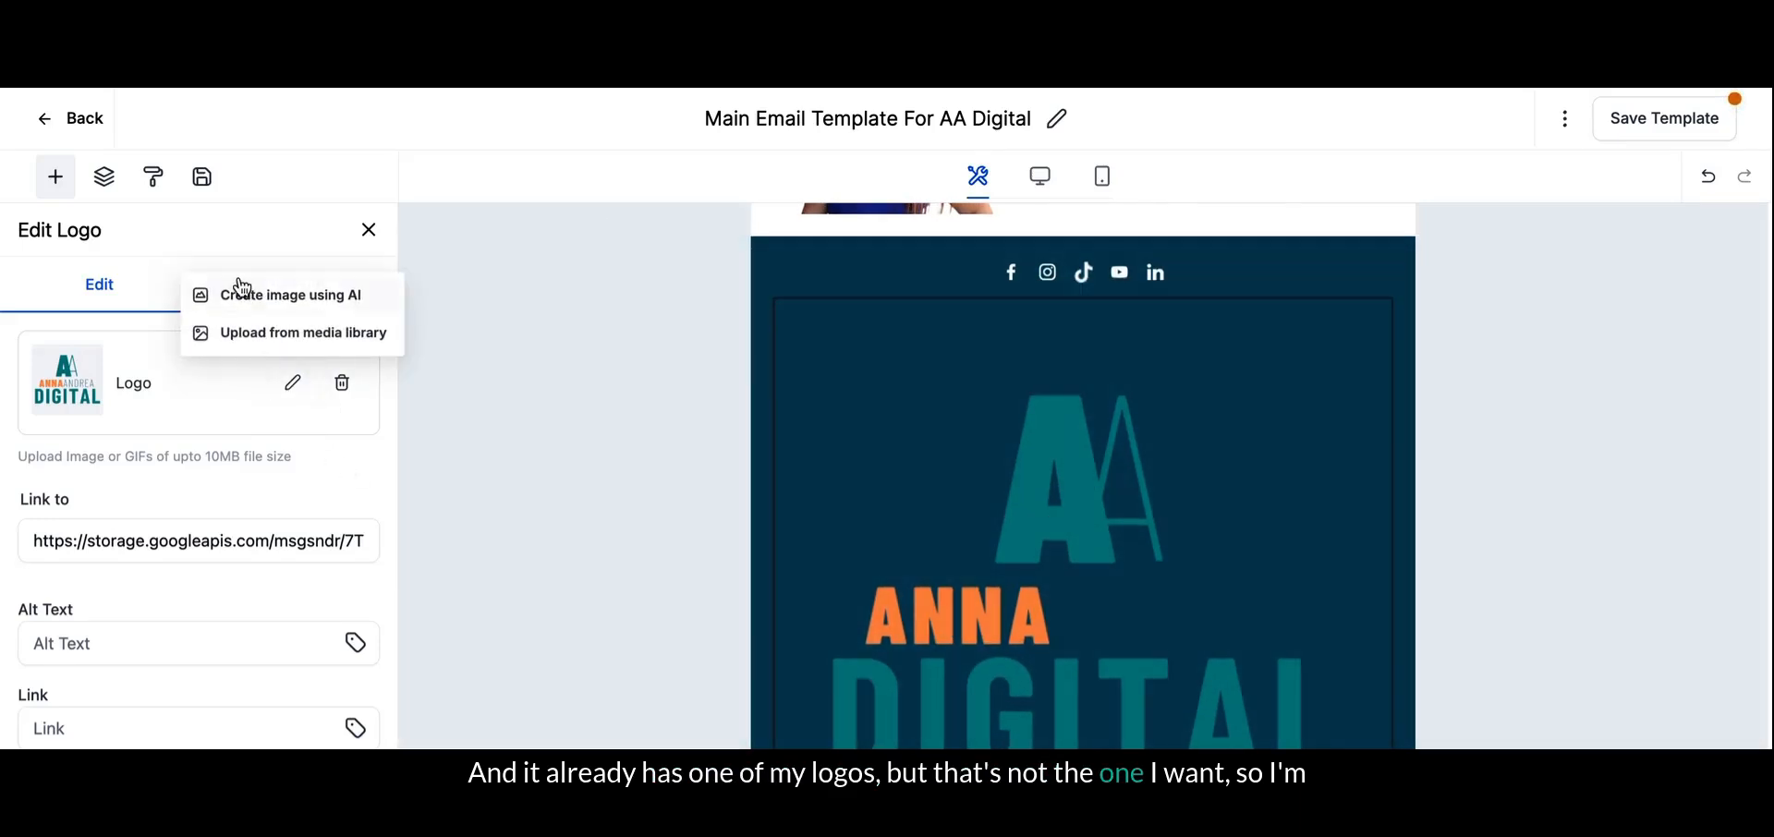
{"action": "left_click", "coordinate": [245, 352]}
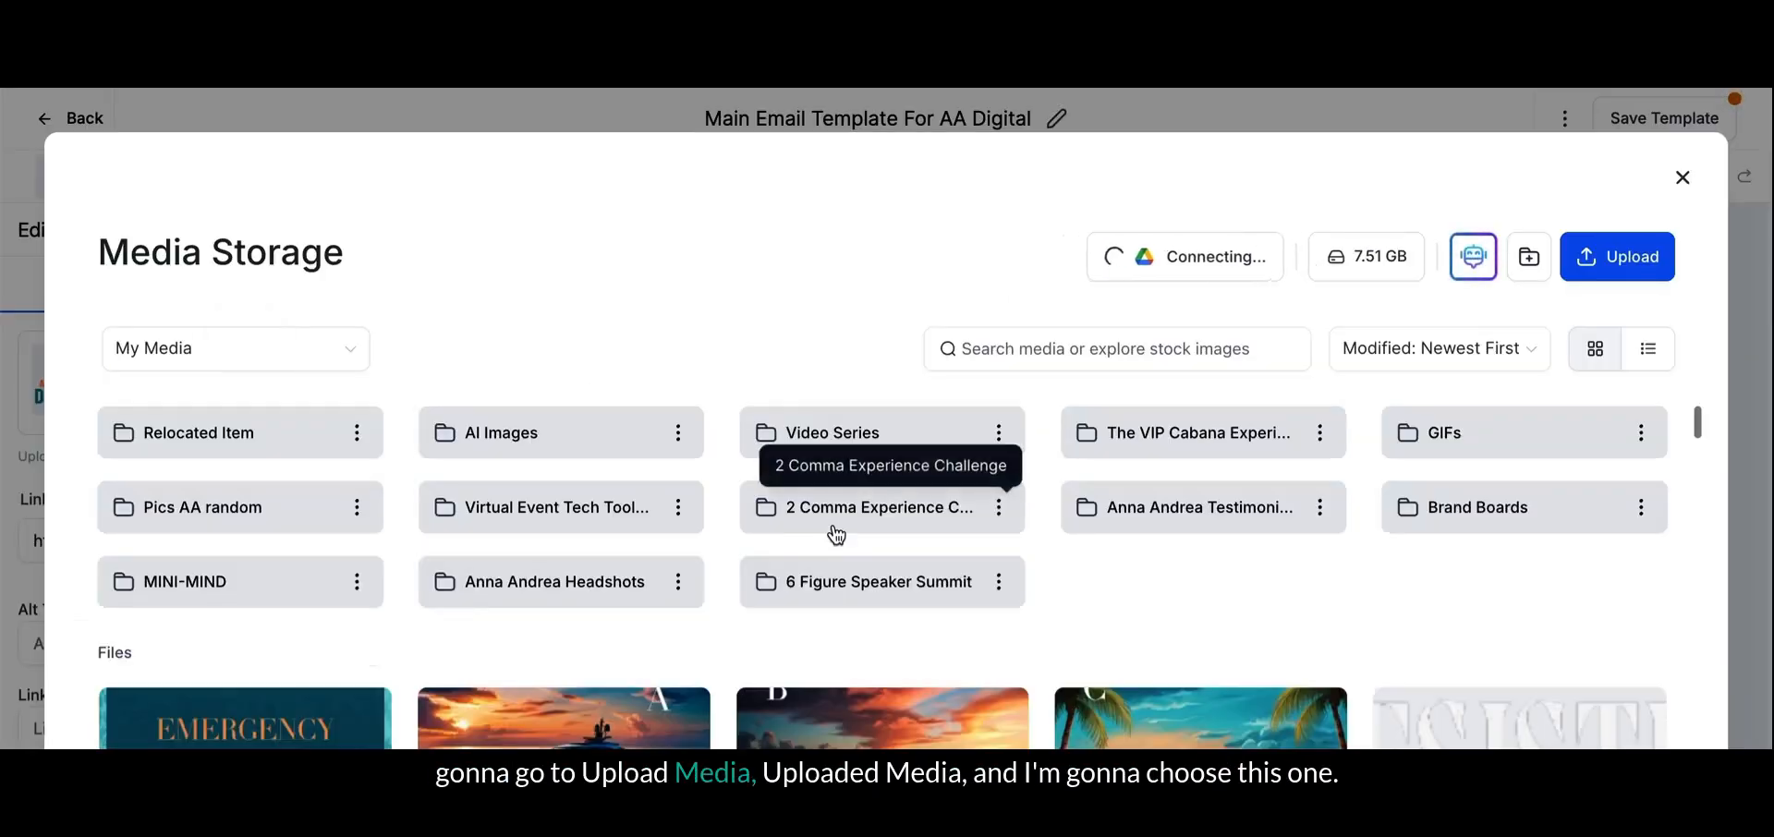
{"action": "scroll", "coordinate": [836, 534], "scroll_direction": "down", "scroll_amount": 2}
{"action": "scroll", "coordinate": [836, 534], "scroll_direction": "down", "scroll_amount": 15}
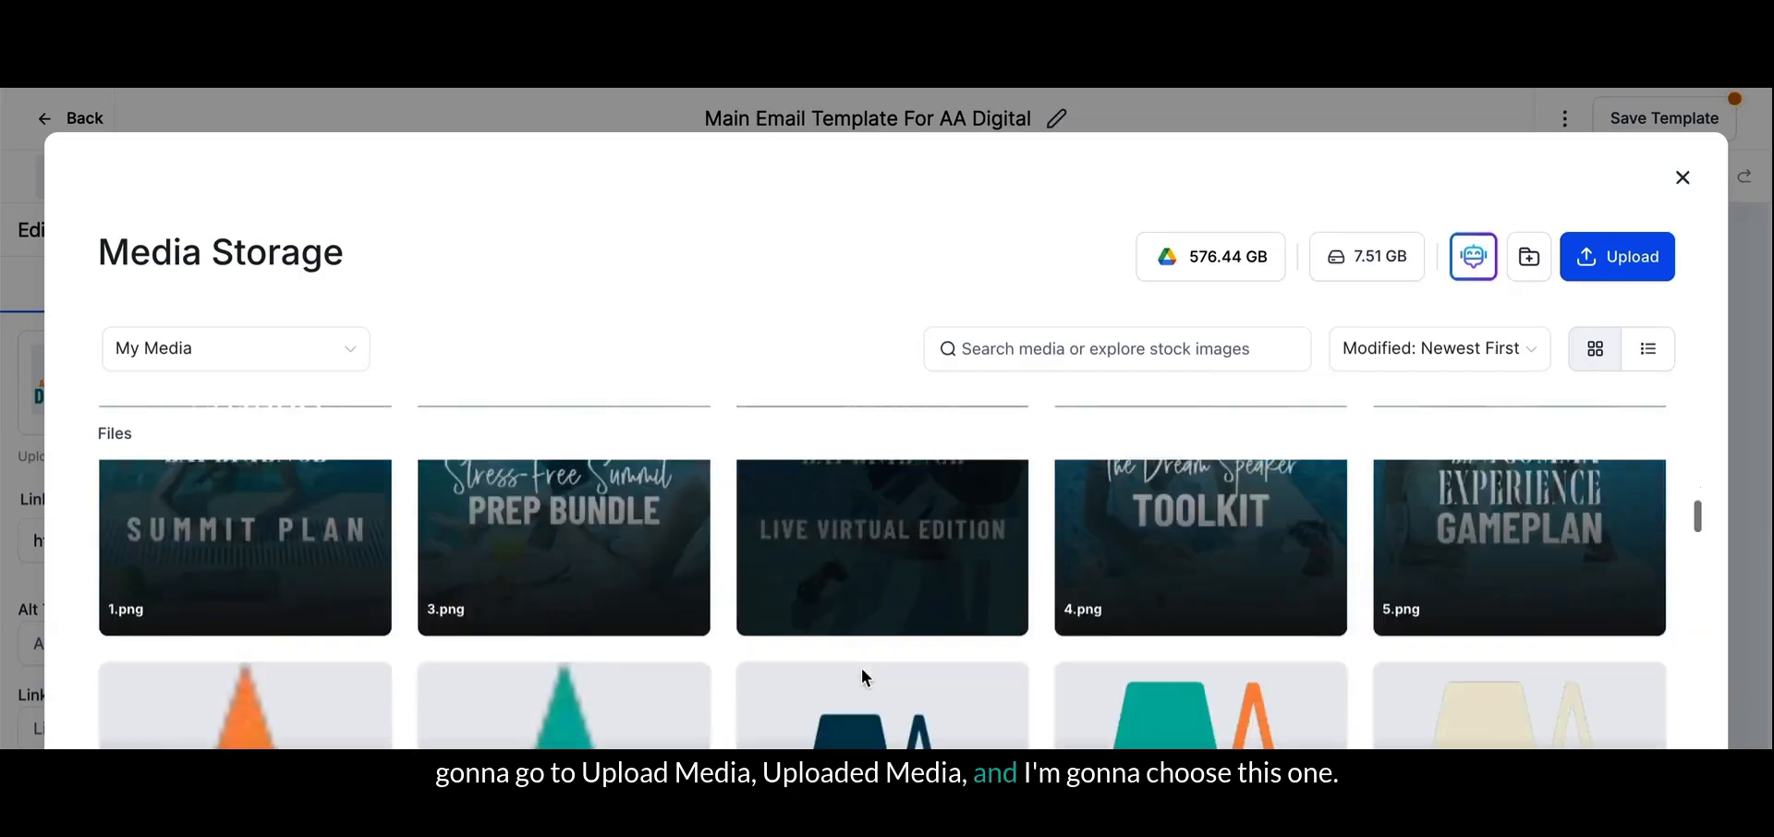
{"action": "left_click", "coordinate": [1256, 509]}
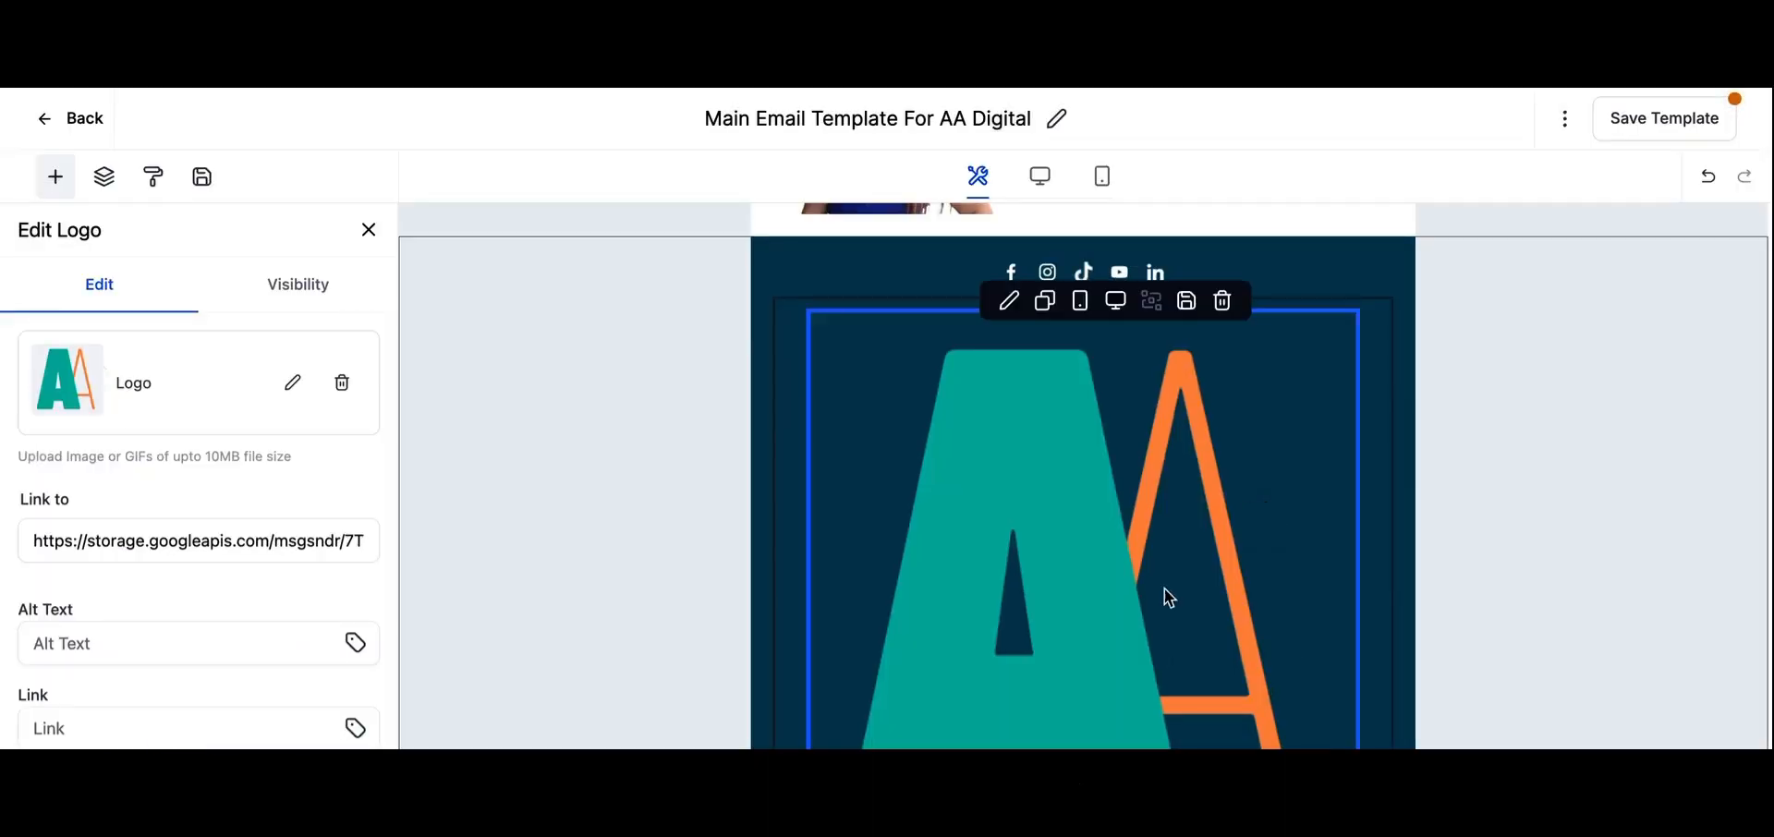
- Shrink the AA logo to a small mark under the social icons and save the template
{"action": "left_click", "coordinate": [1258, 509]}
{"action": "left_click_drag", "start_coordinate": [1358, 834], "coordinate": [878, 425]}
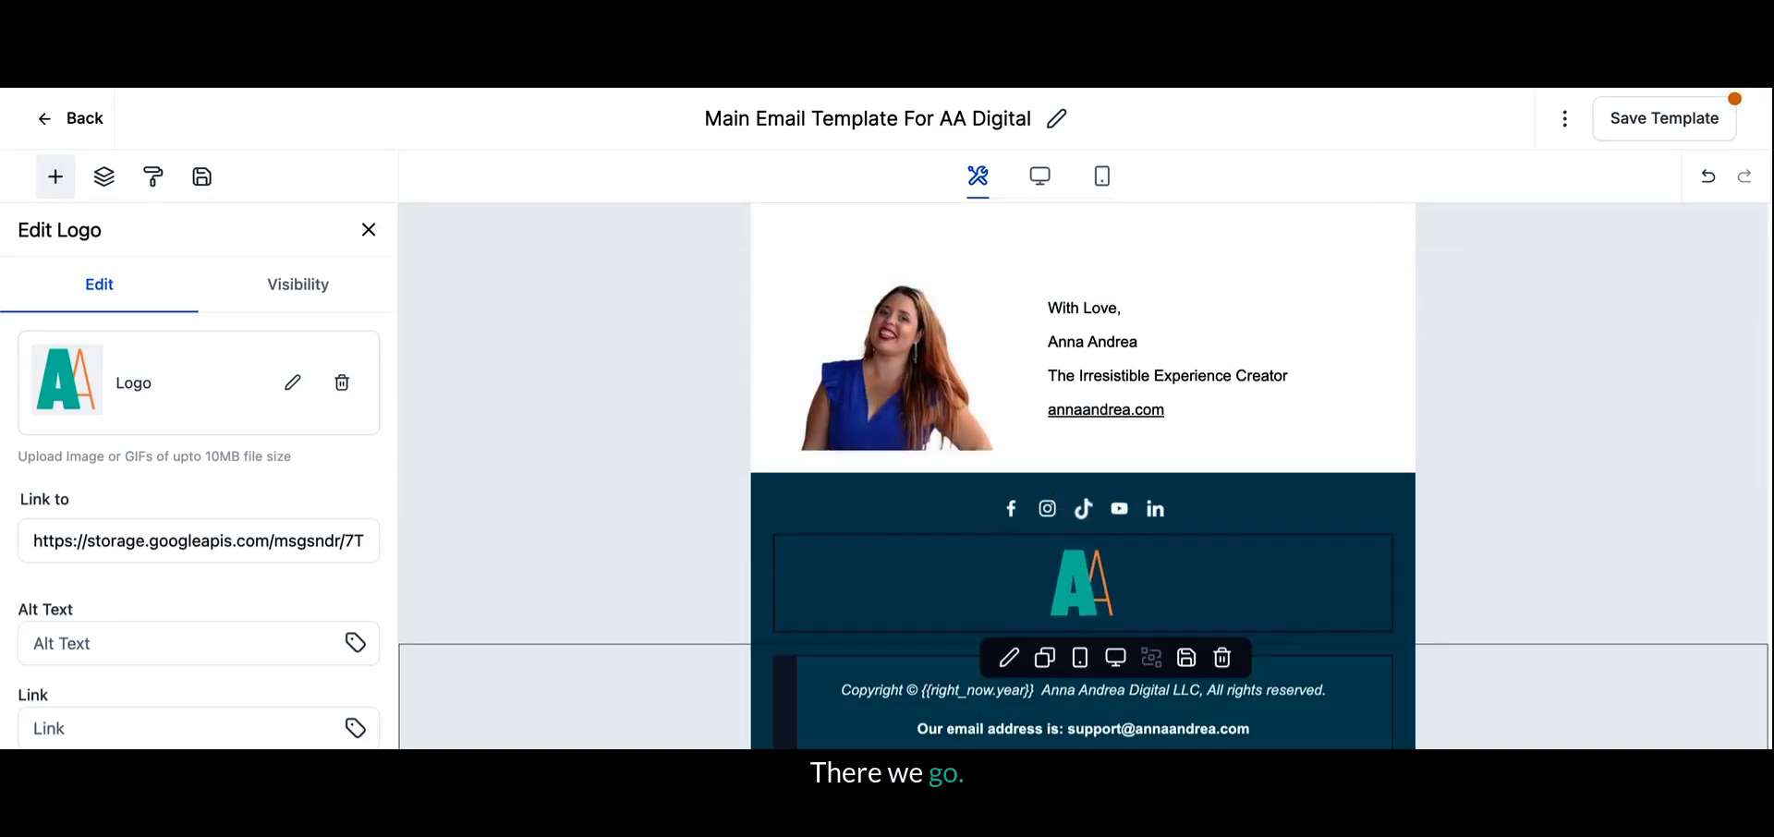
{"action": "left_click", "coordinate": [1257, 422]}
{"action": "left_click", "coordinate": [1691, 120]}
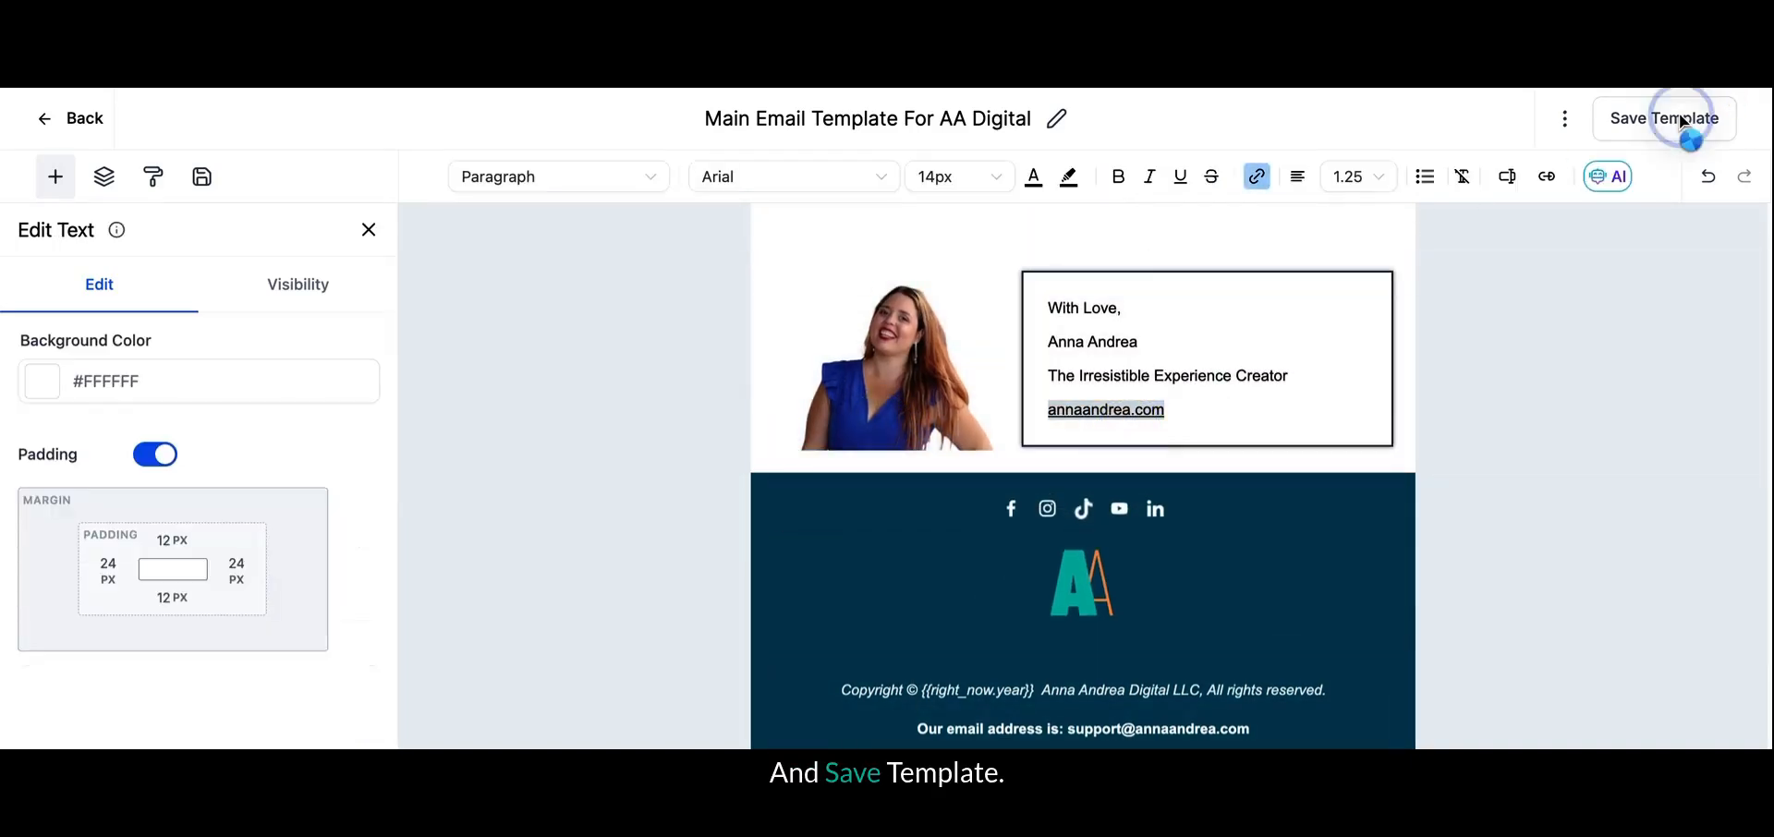
- Remove the blank line between the Drive link and the closing sentence in the body text
{"action": "scroll", "coordinate": [1257, 423], "scroll_direction": "up", "scroll_amount": 4}
{"action": "left_click", "coordinate": [905, 583]}
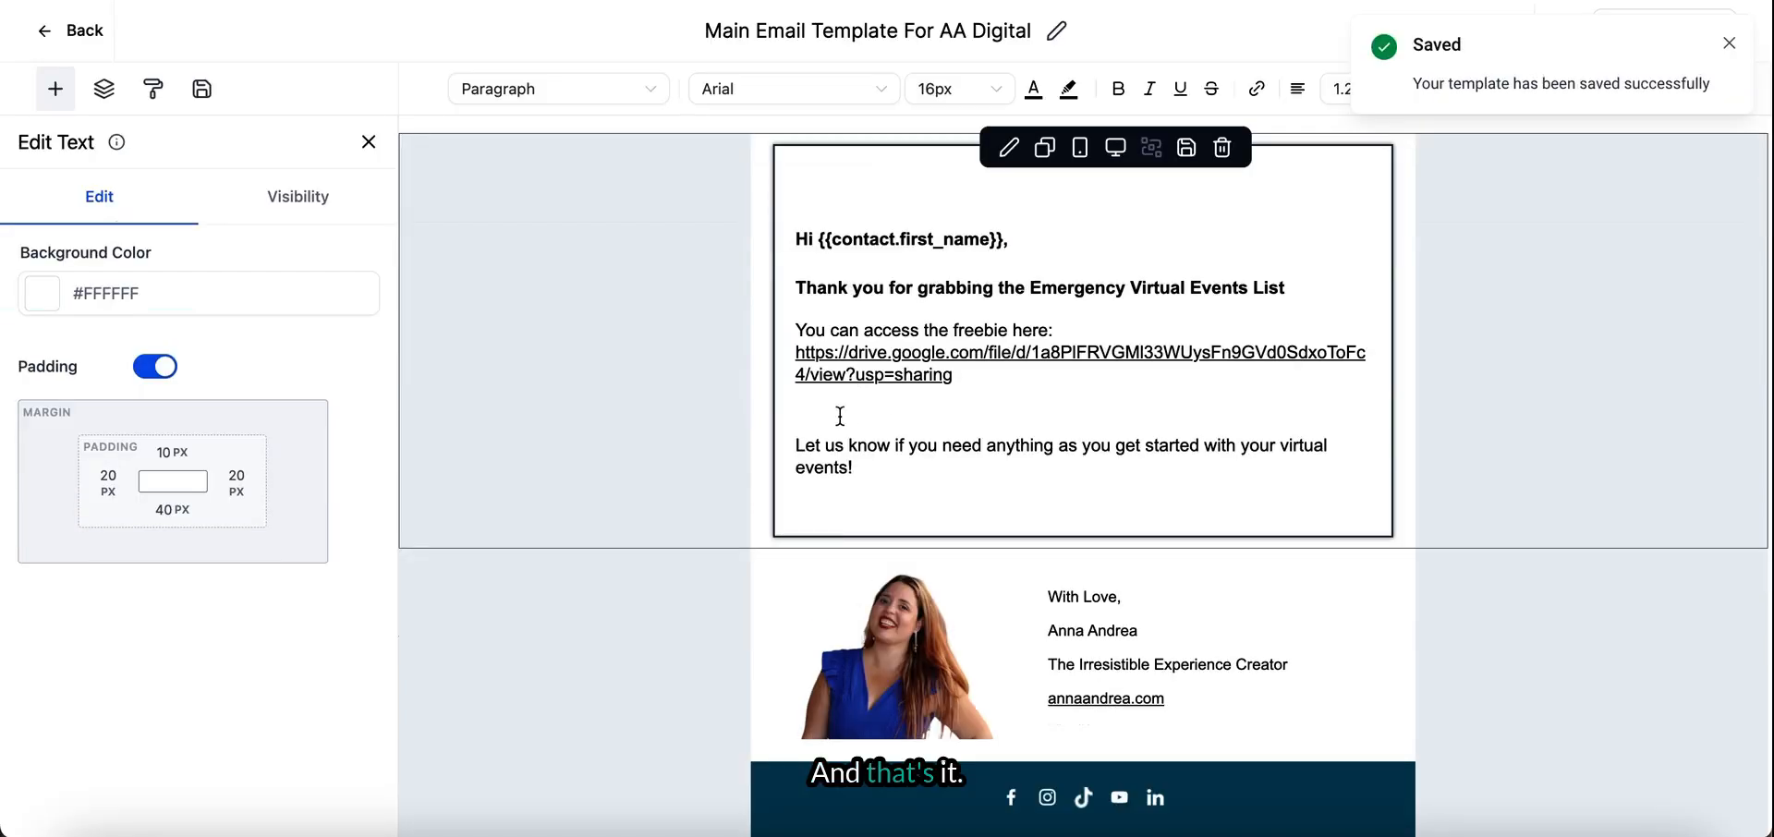
{"action": "left_click", "coordinate": [839, 500]}
{"action": "key", "text": "BackSpace"}
{"action": "left_click", "coordinate": [828, 543]}
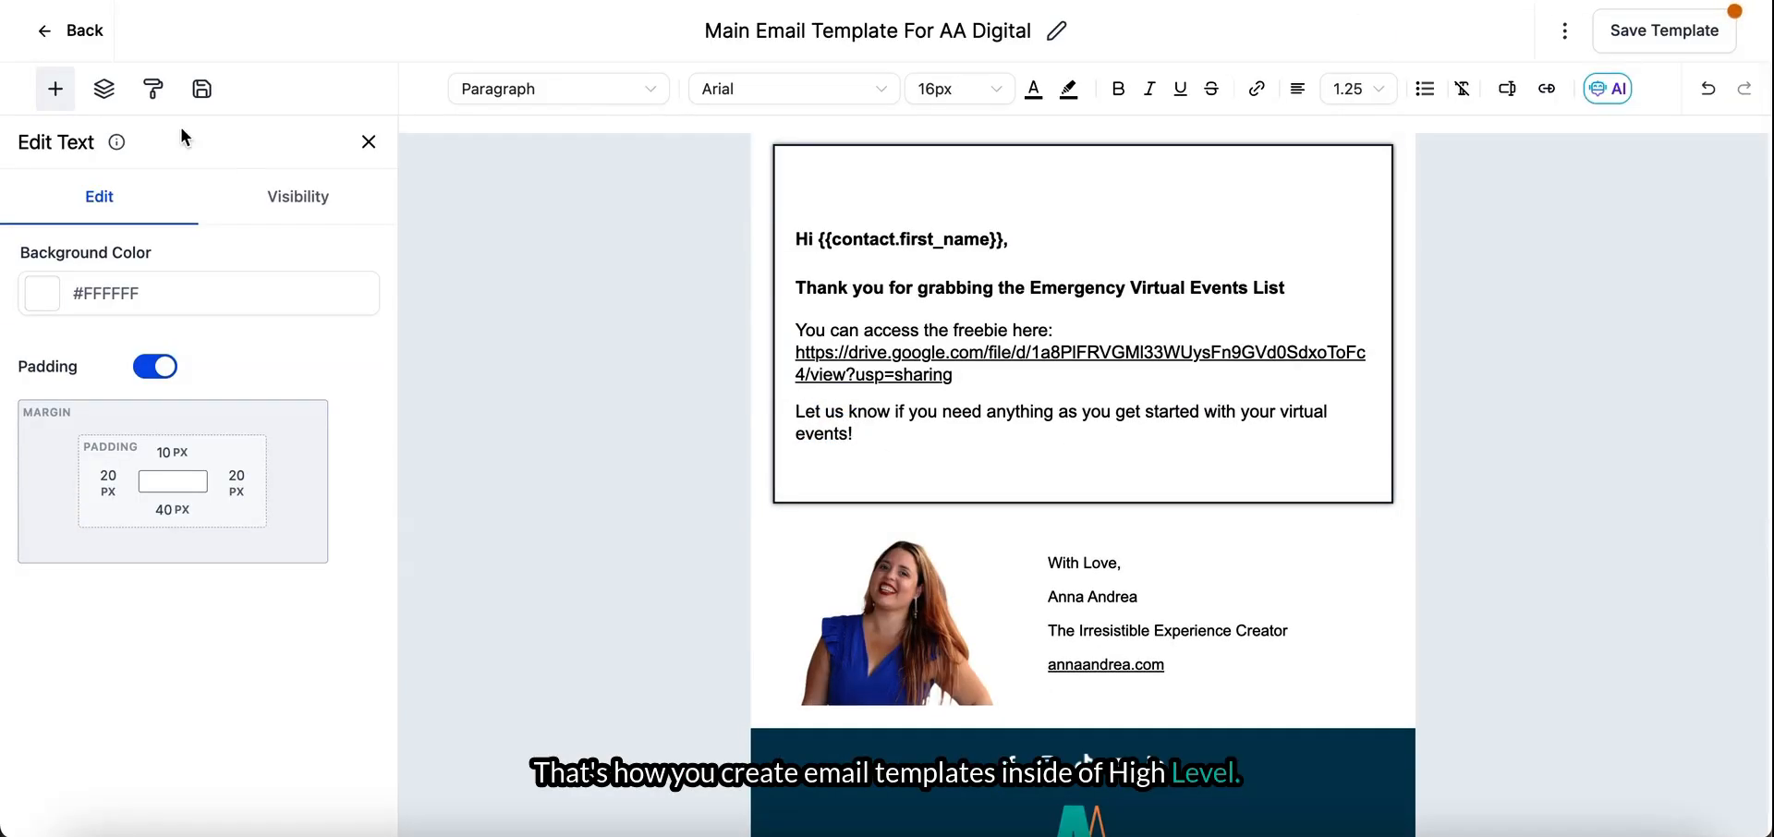
- Examine the available content elements and column layouts, and open the template's global style settings
{"action": "left_click", "coordinate": [52, 92]}
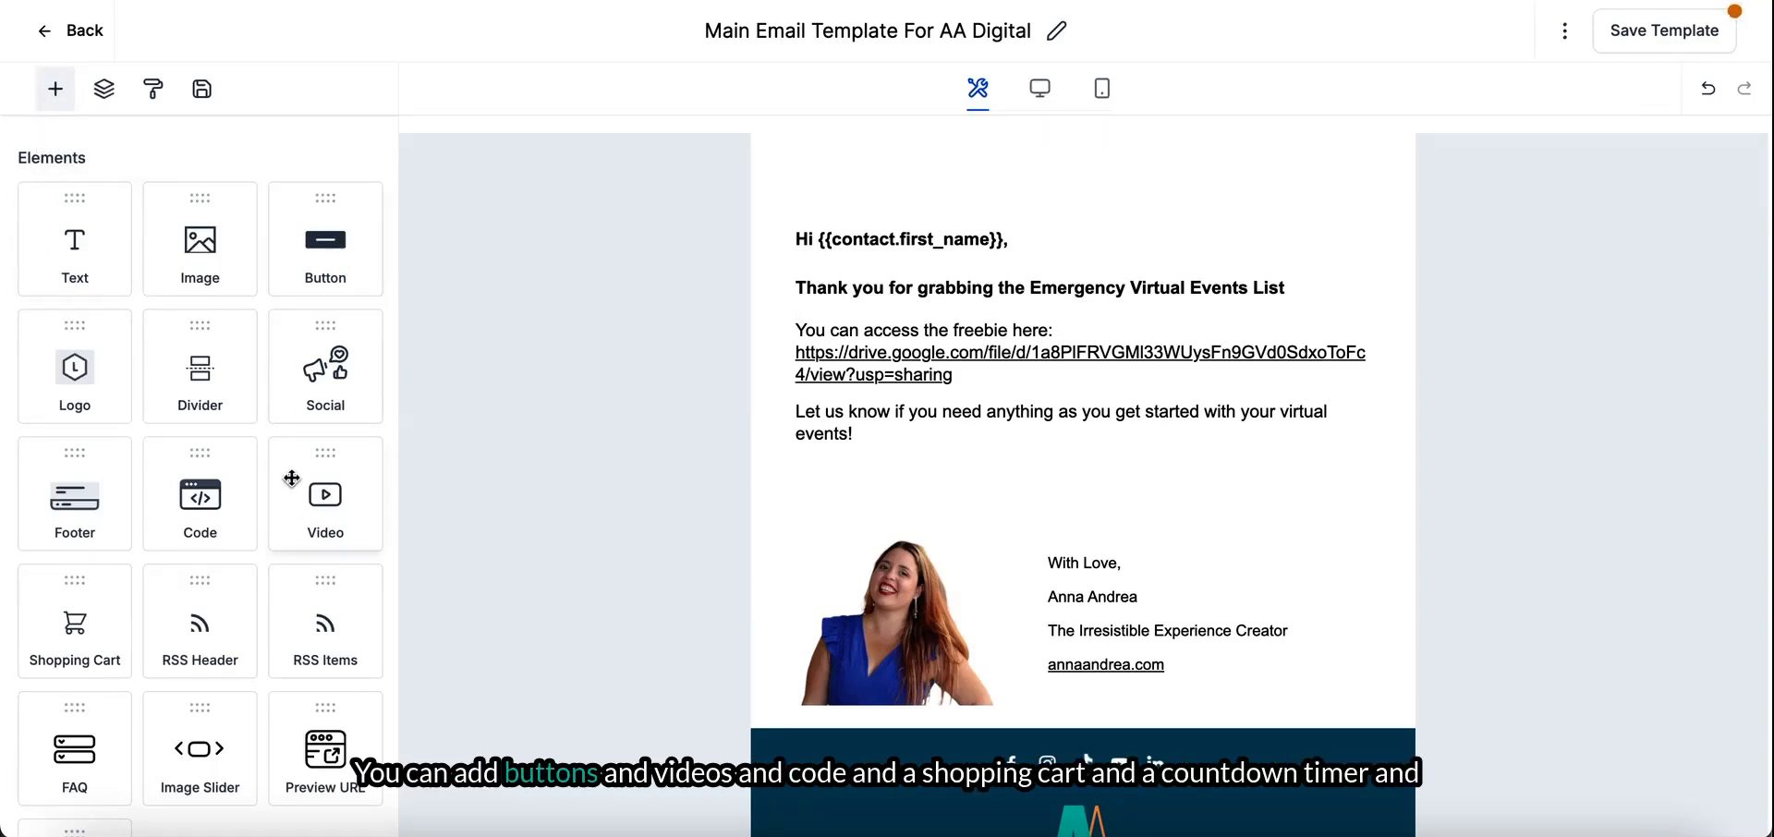
{"action": "scroll", "coordinate": [287, 492], "scroll_direction": "down", "scroll_amount": 2}
{"action": "scroll", "coordinate": [286, 493], "scroll_direction": "down", "scroll_amount": 1}
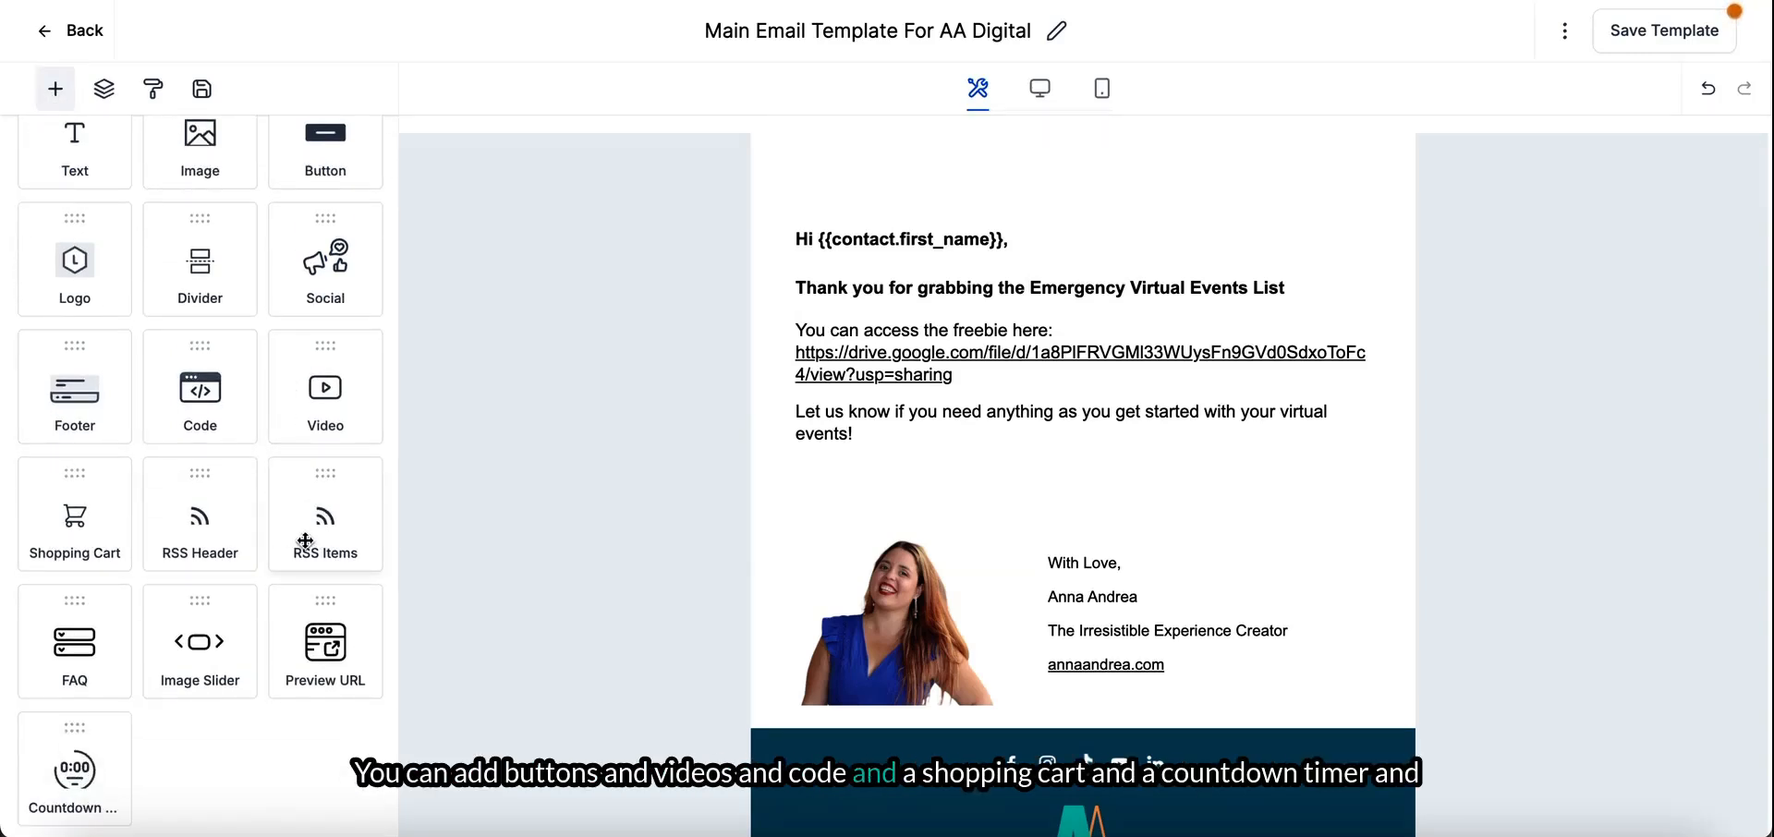
{"action": "scroll", "coordinate": [305, 541], "scroll_direction": "down", "scroll_amount": 4}
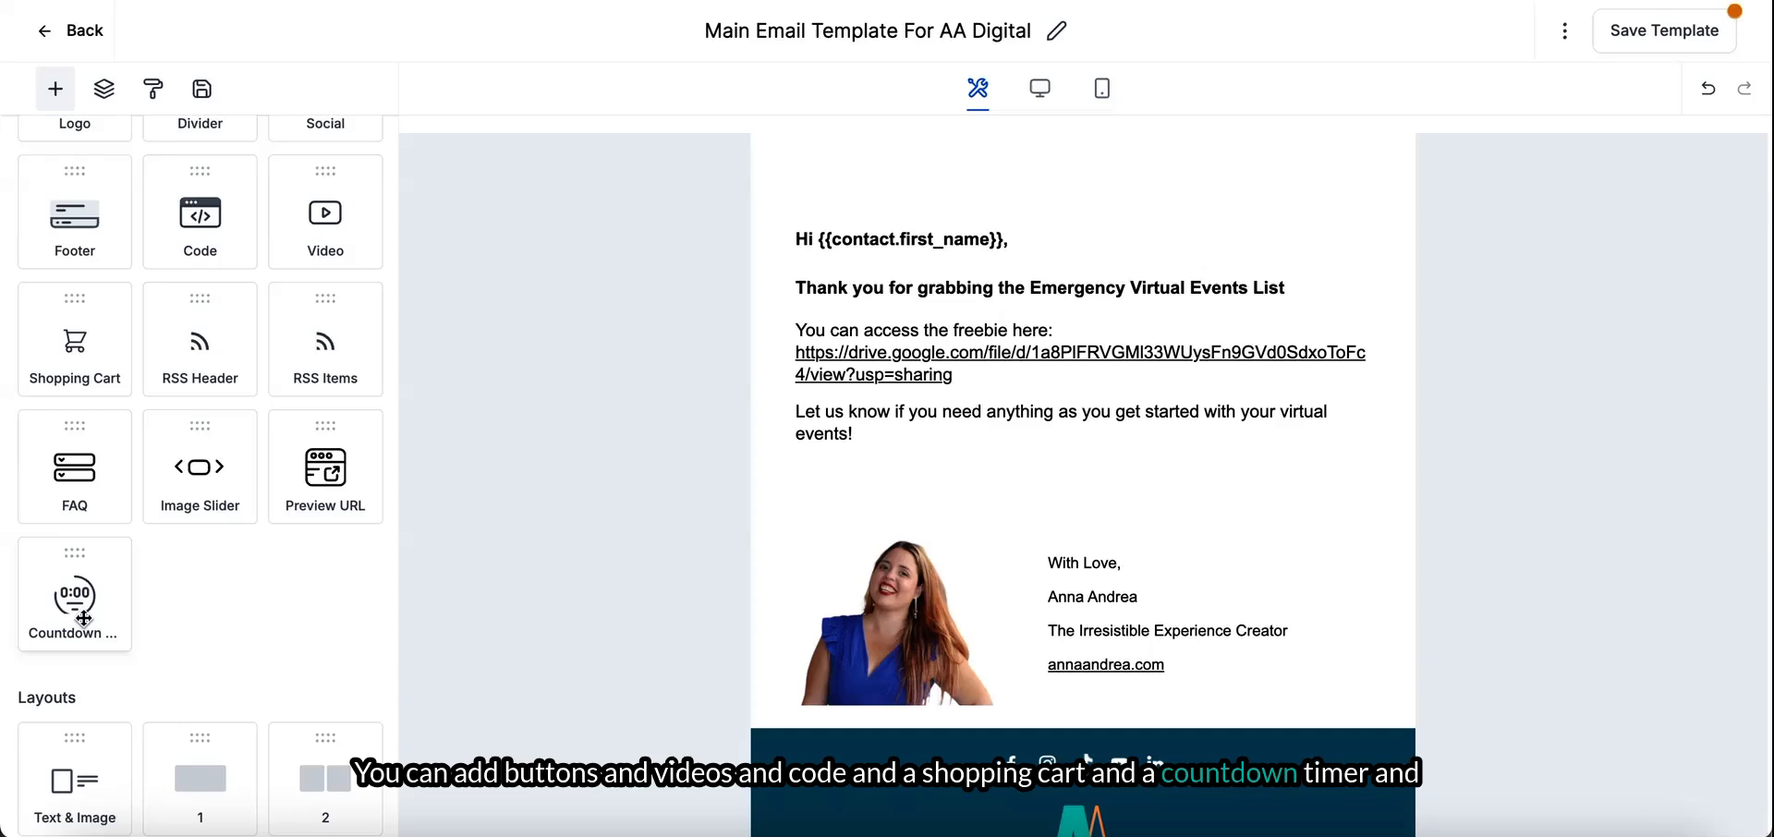
{"action": "scroll", "coordinate": [84, 618], "scroll_direction": "down", "scroll_amount": 6}
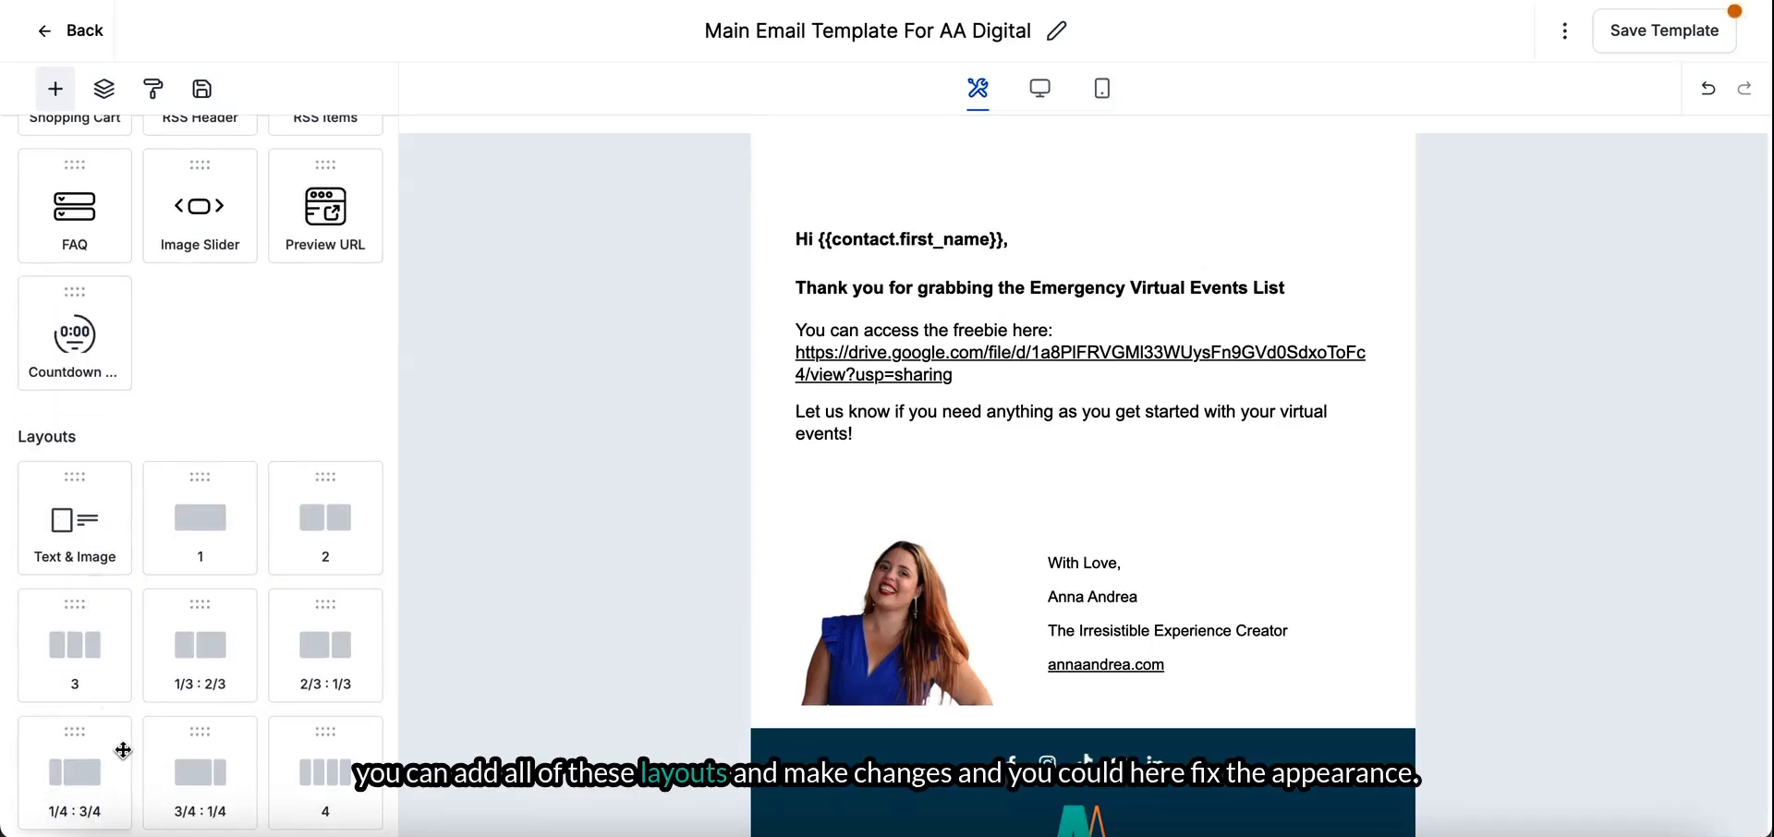
{"action": "scroll", "coordinate": [265, 507], "scroll_direction": "up", "scroll_amount": 6}
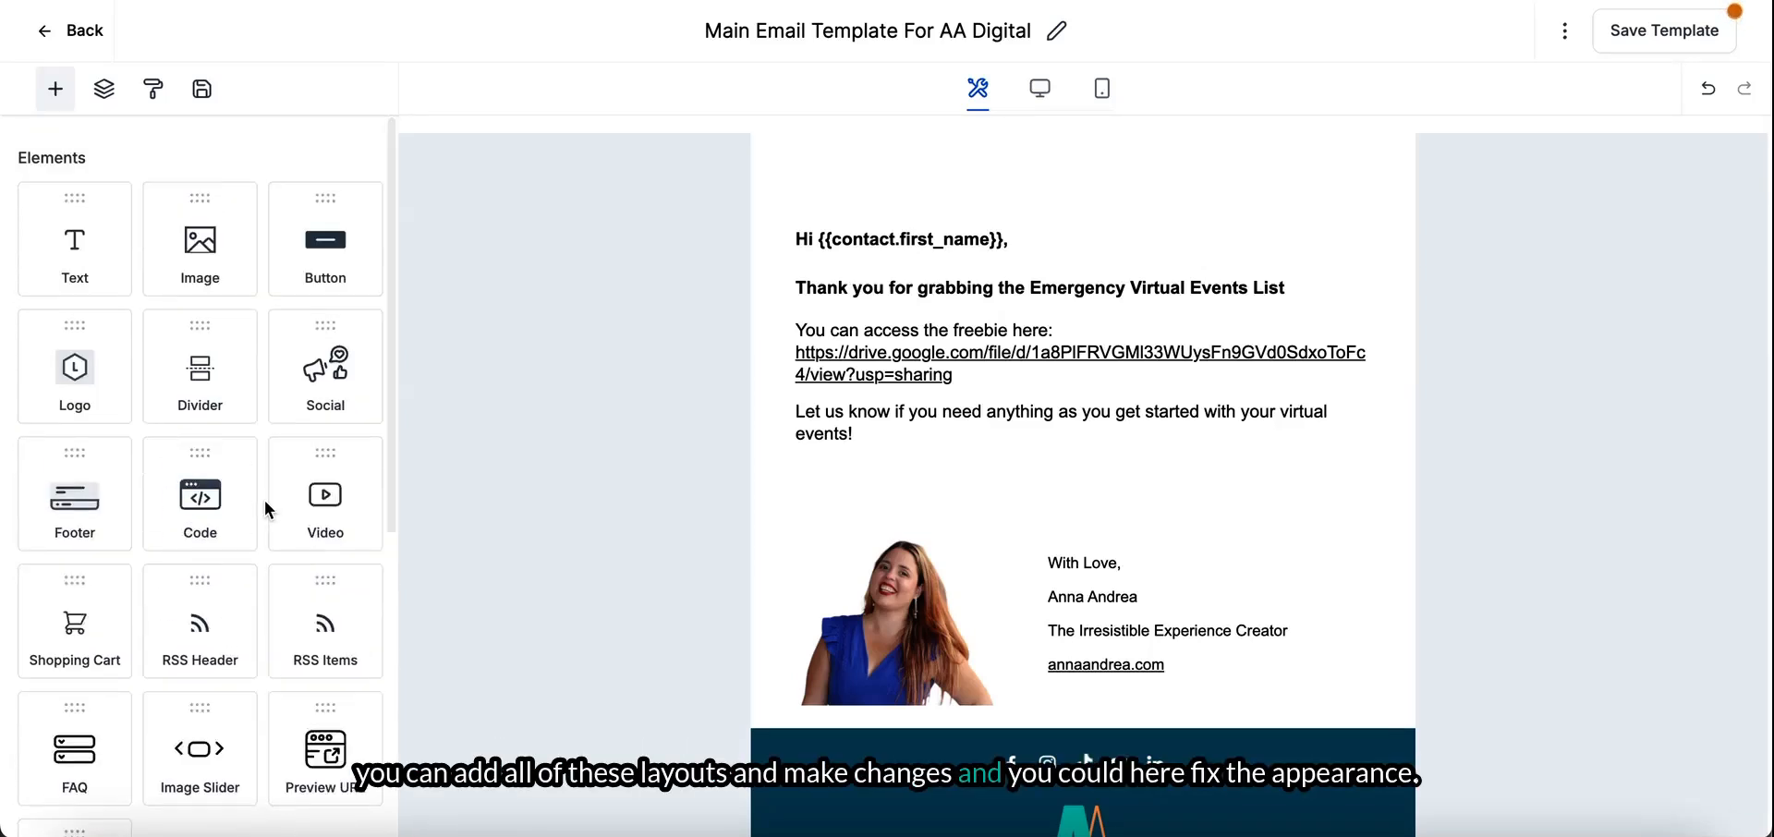
{"action": "left_click", "coordinate": [155, 92]}
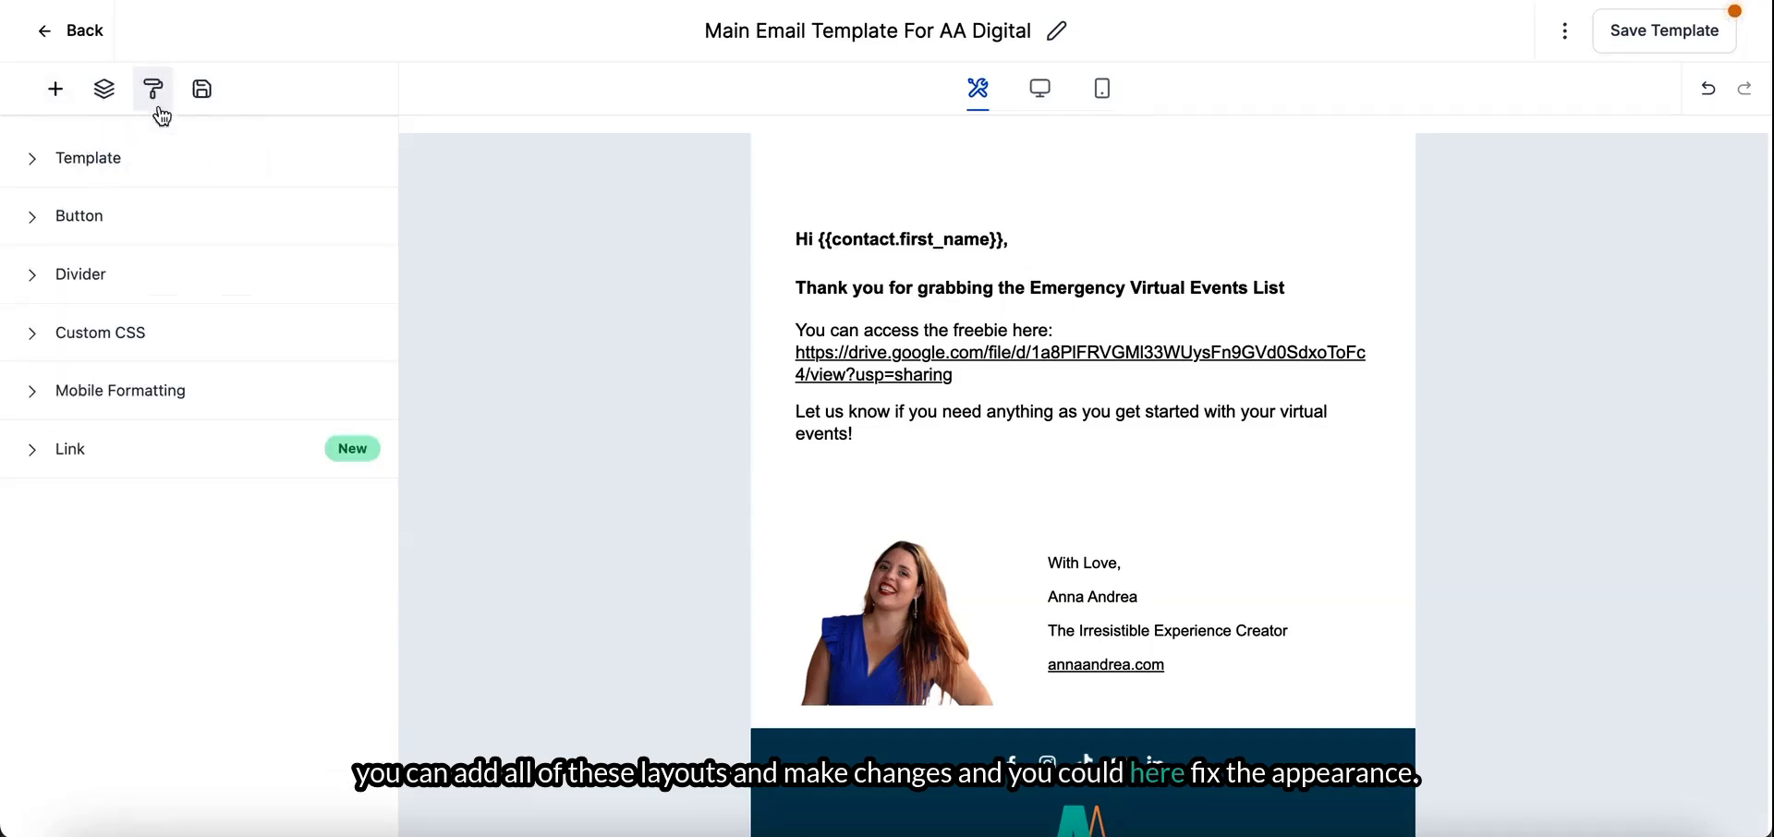
- Set the background type of the body text, signature and social icon sections to Full Width
{"action": "left_click", "coordinate": [612, 275]}
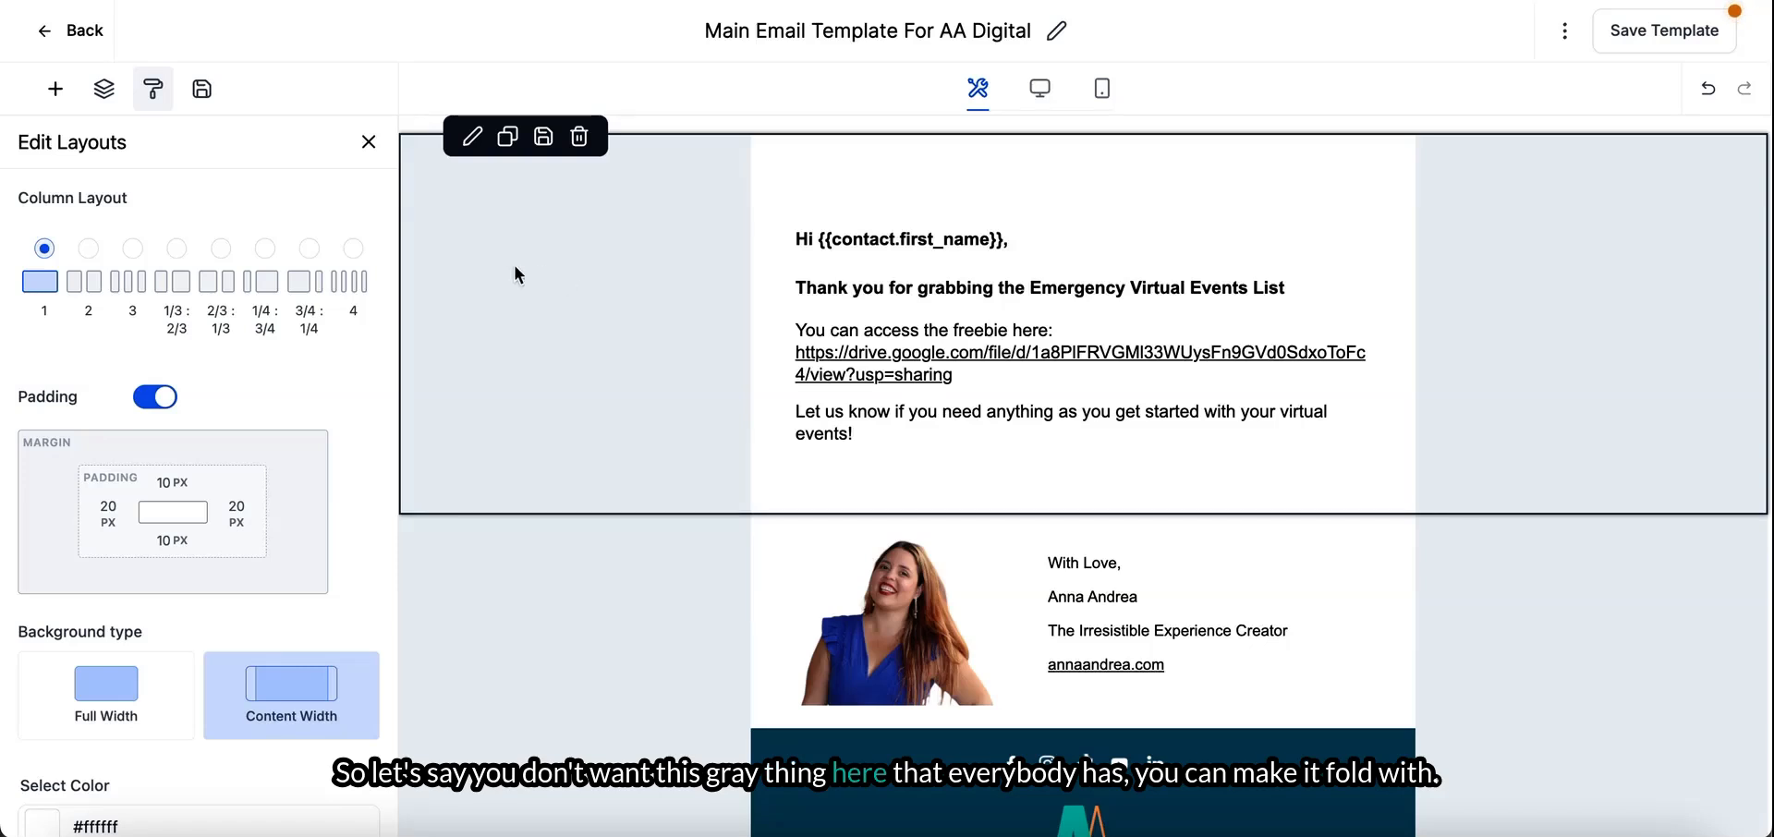
{"action": "left_click", "coordinate": [109, 702]}
{"action": "left_click", "coordinate": [613, 634]}
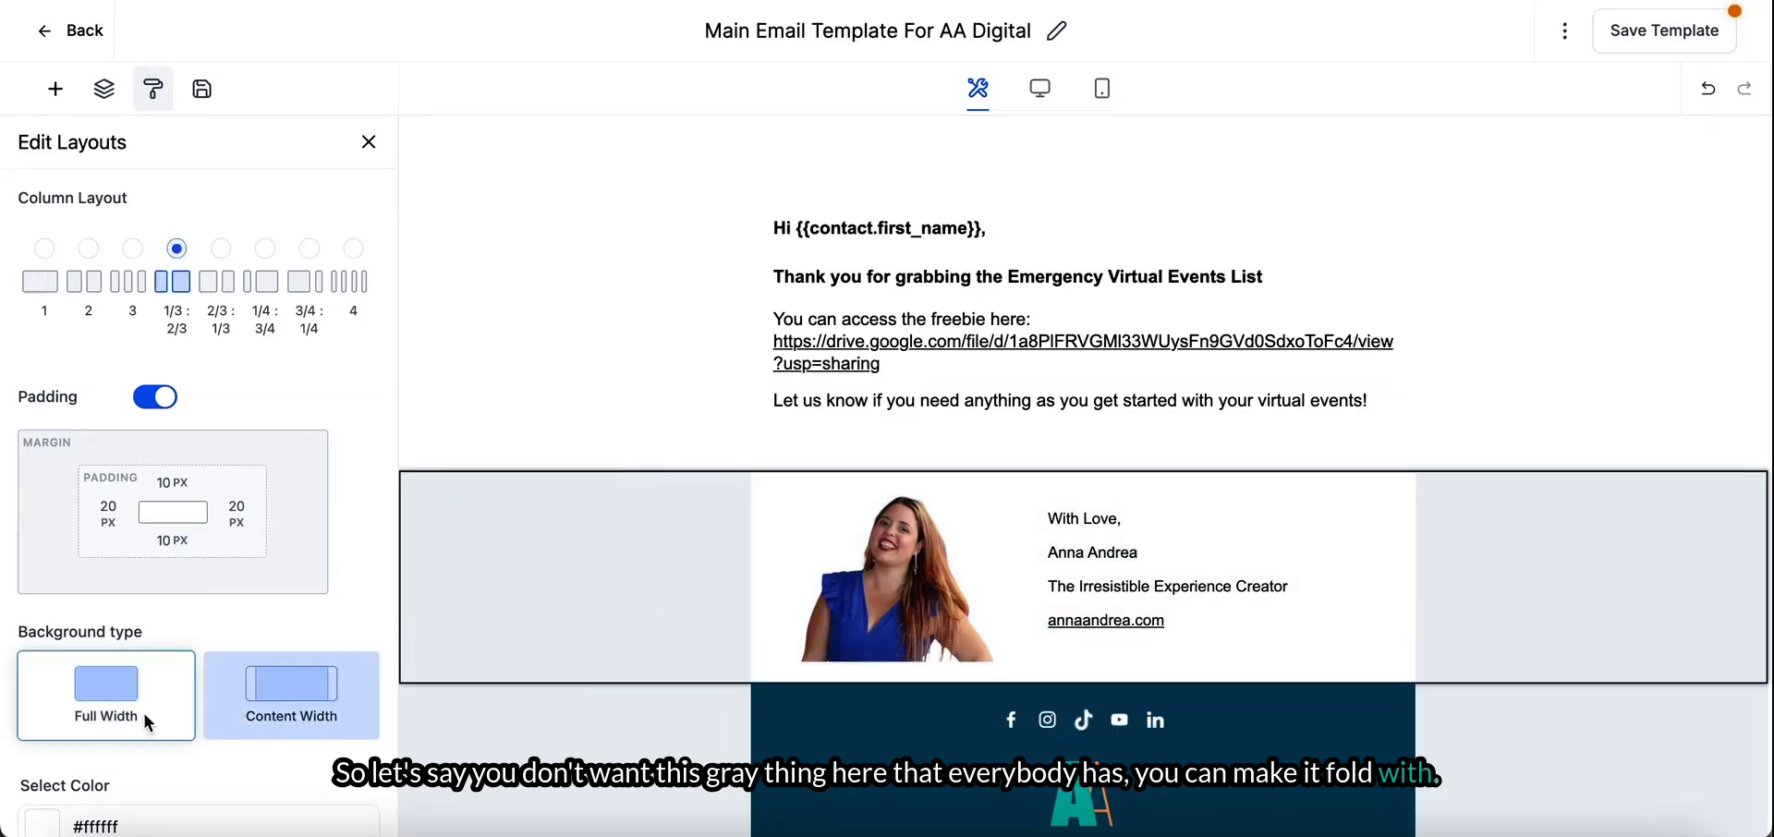
{"action": "left_click", "coordinate": [113, 713]}
{"action": "left_click", "coordinate": [535, 722]}
{"action": "left_click", "coordinate": [126, 720]}
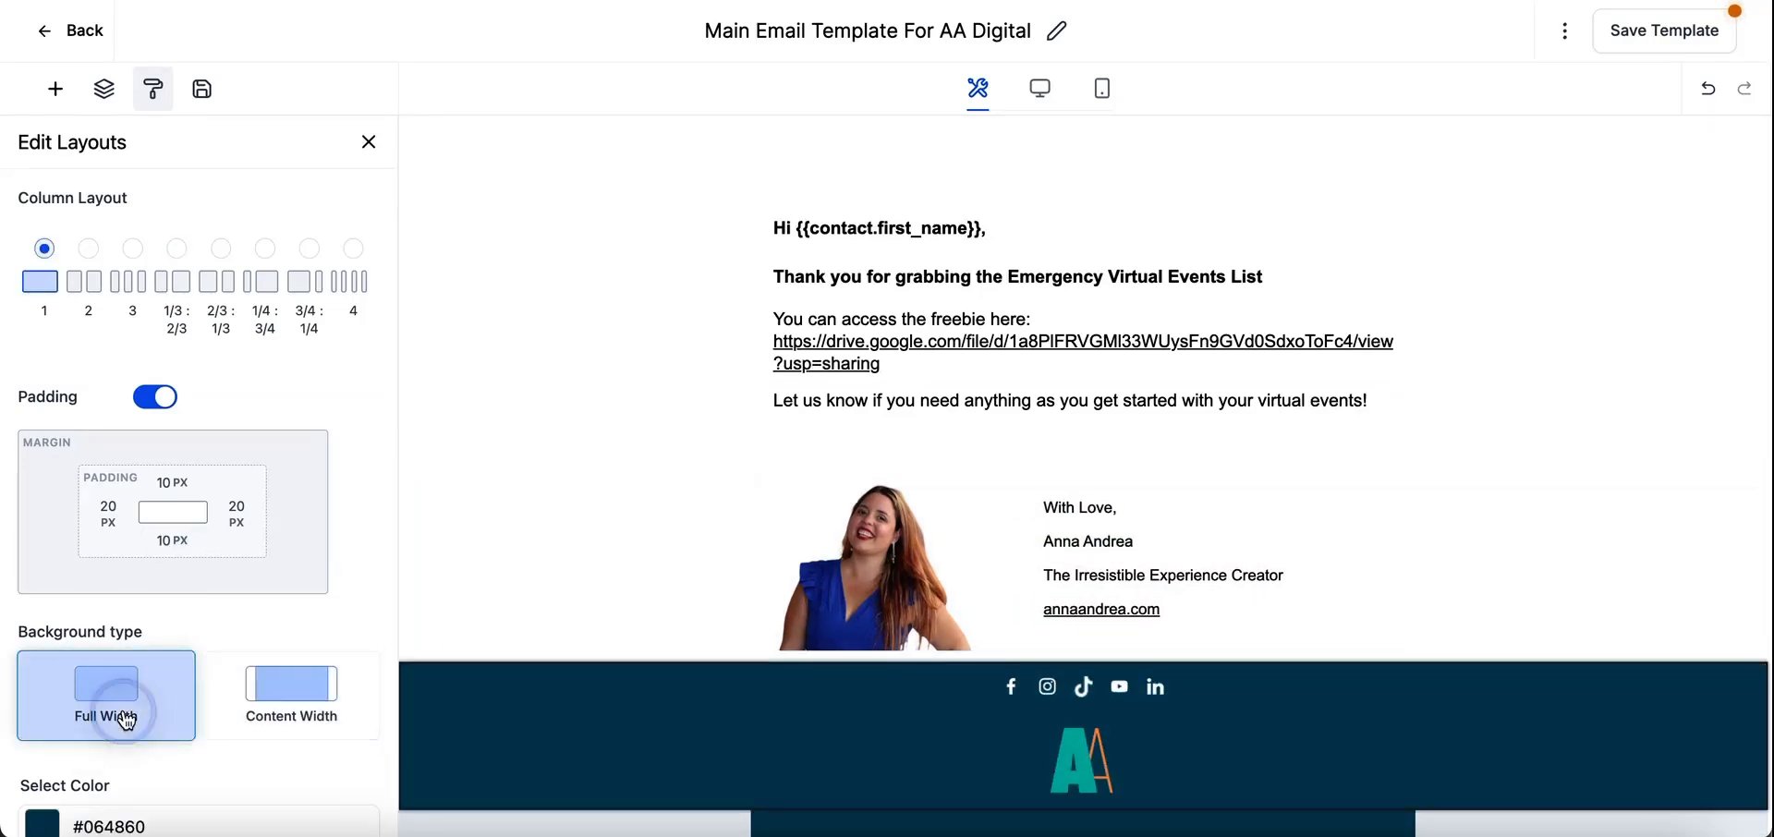
- Set the background type of the copyright footer section to Full Width
{"action": "scroll", "coordinate": [813, 600], "scroll_direction": "down", "scroll_amount": 3}
{"action": "left_click", "coordinate": [575, 680]}
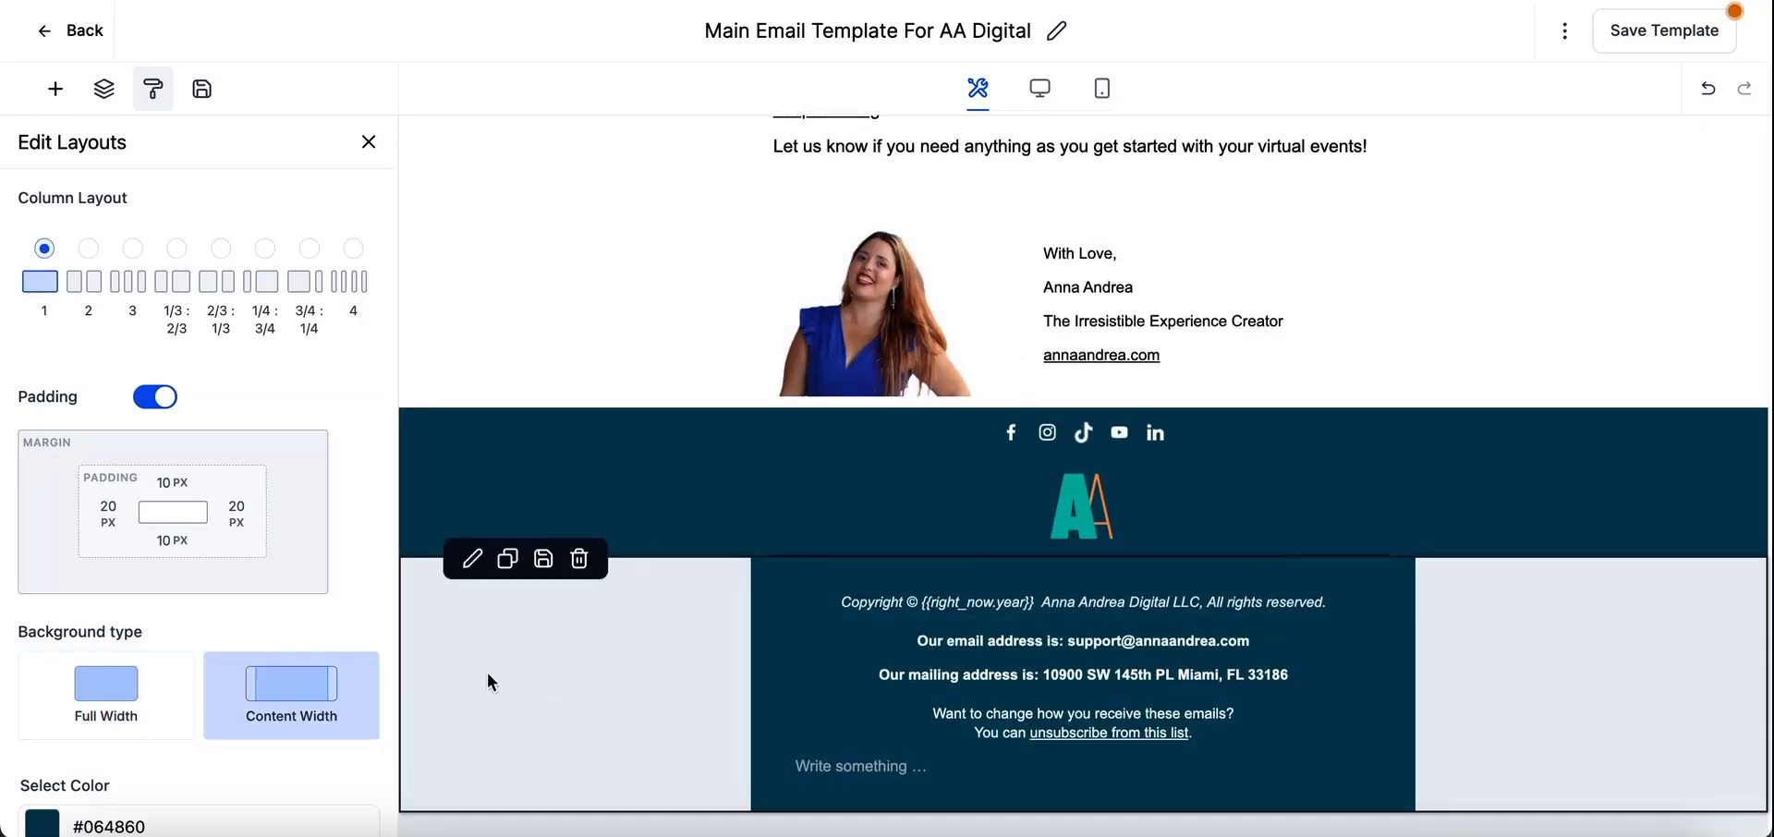
{"action": "left_click", "coordinate": [139, 702]}
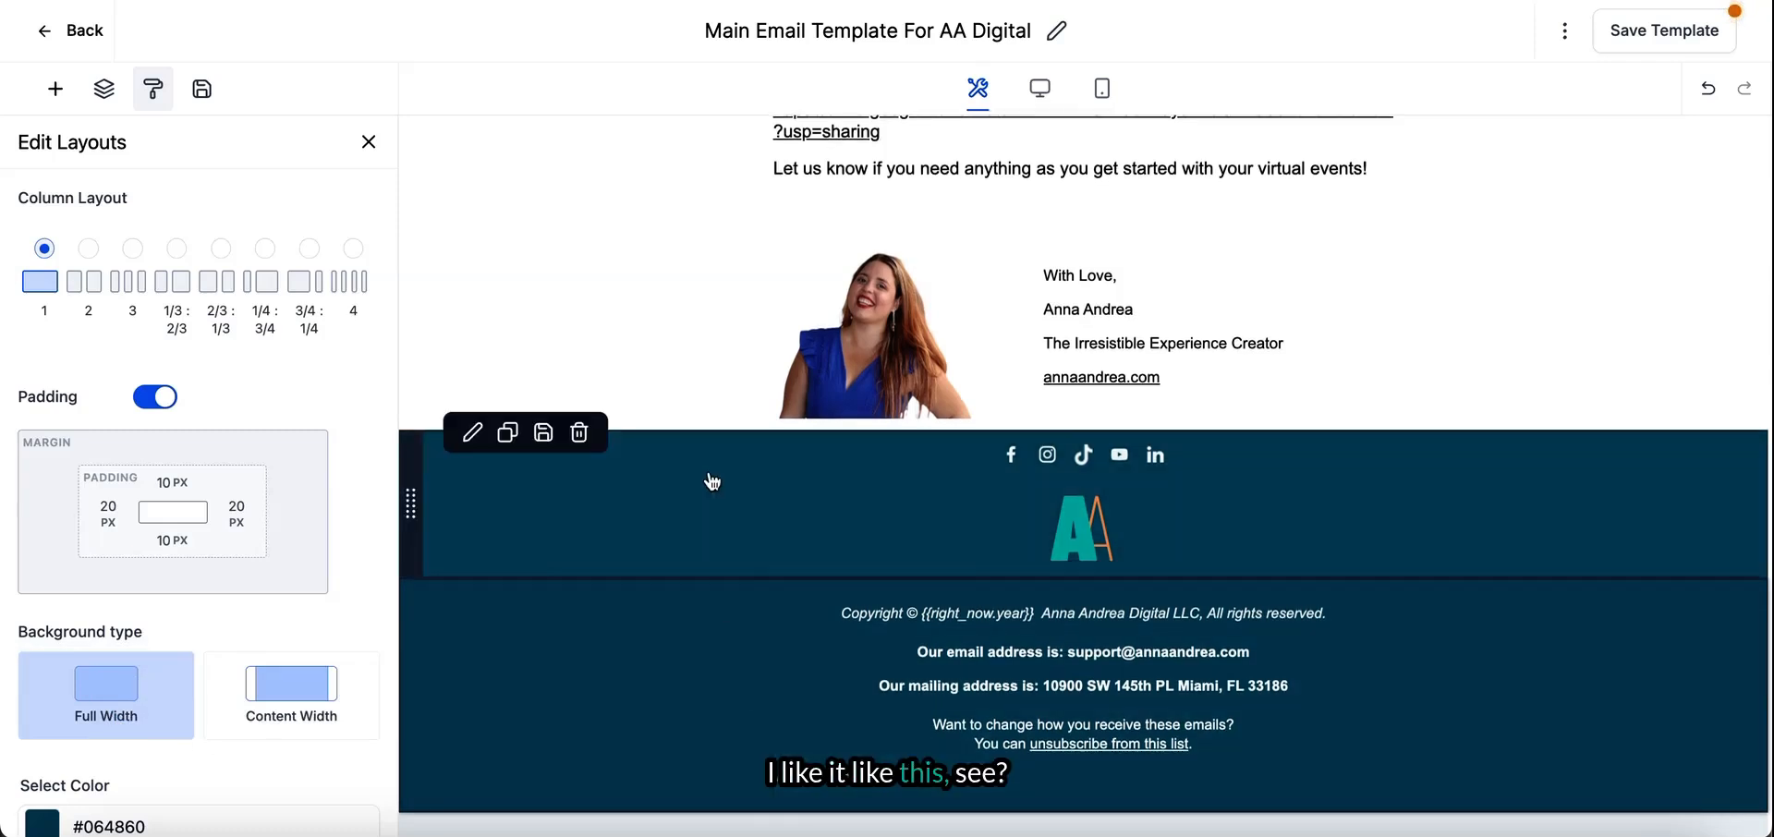
{"action": "left_click", "coordinate": [870, 784]}
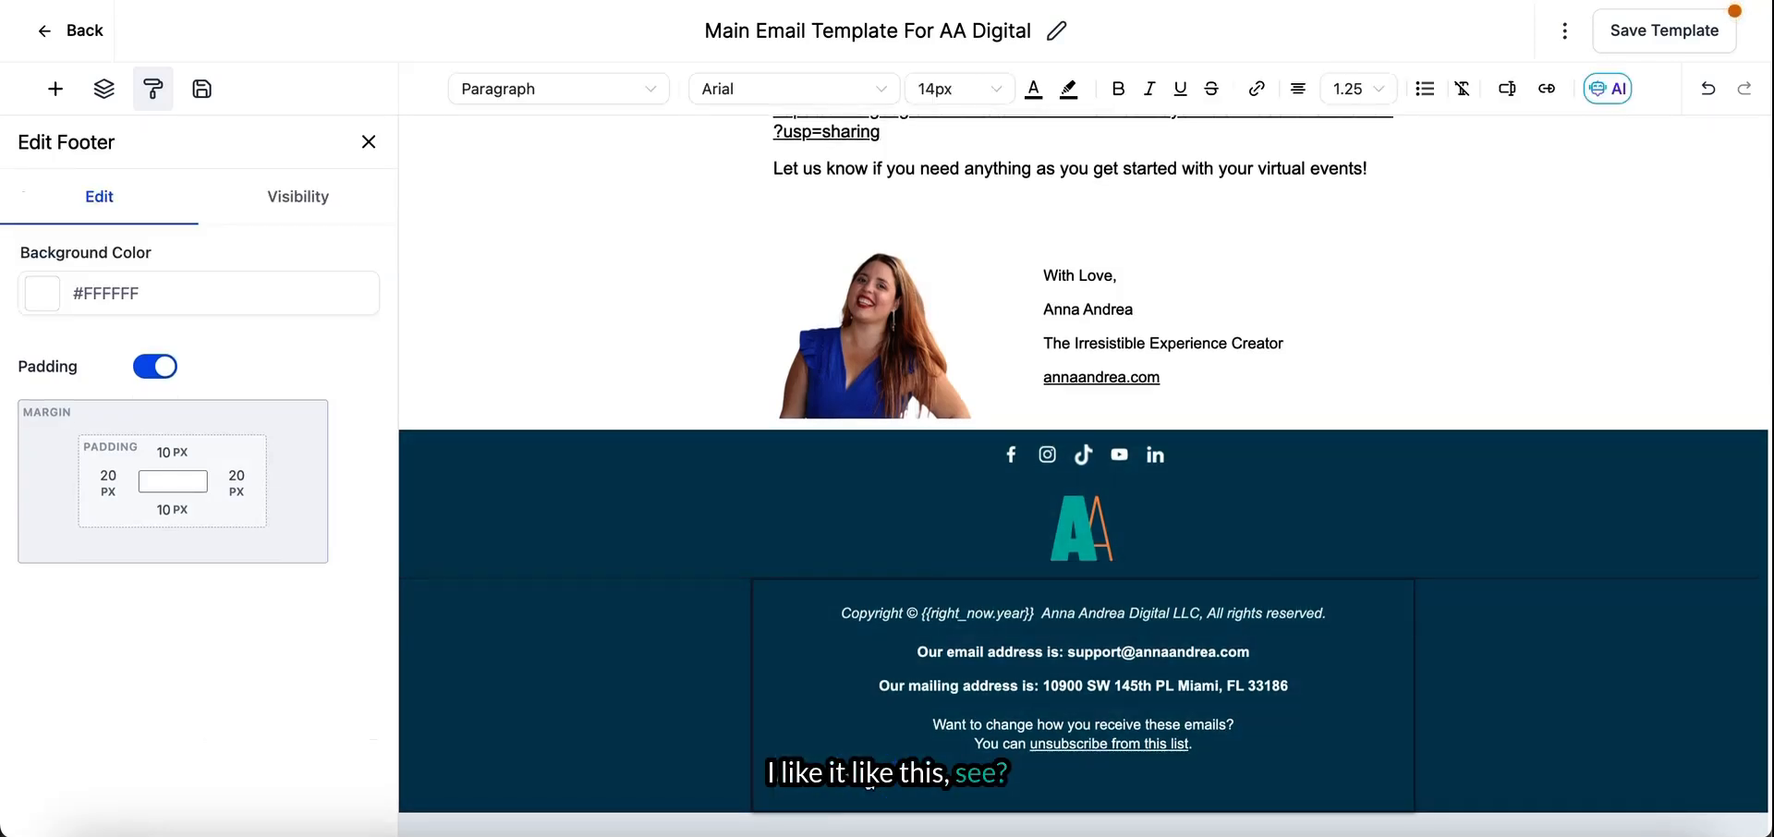
{"action": "scroll", "coordinate": [870, 784], "scroll_direction": "up", "scroll_amount": 1}
{"action": "scroll", "coordinate": [1267, 239], "scroll_direction": "up", "scroll_amount": 4}
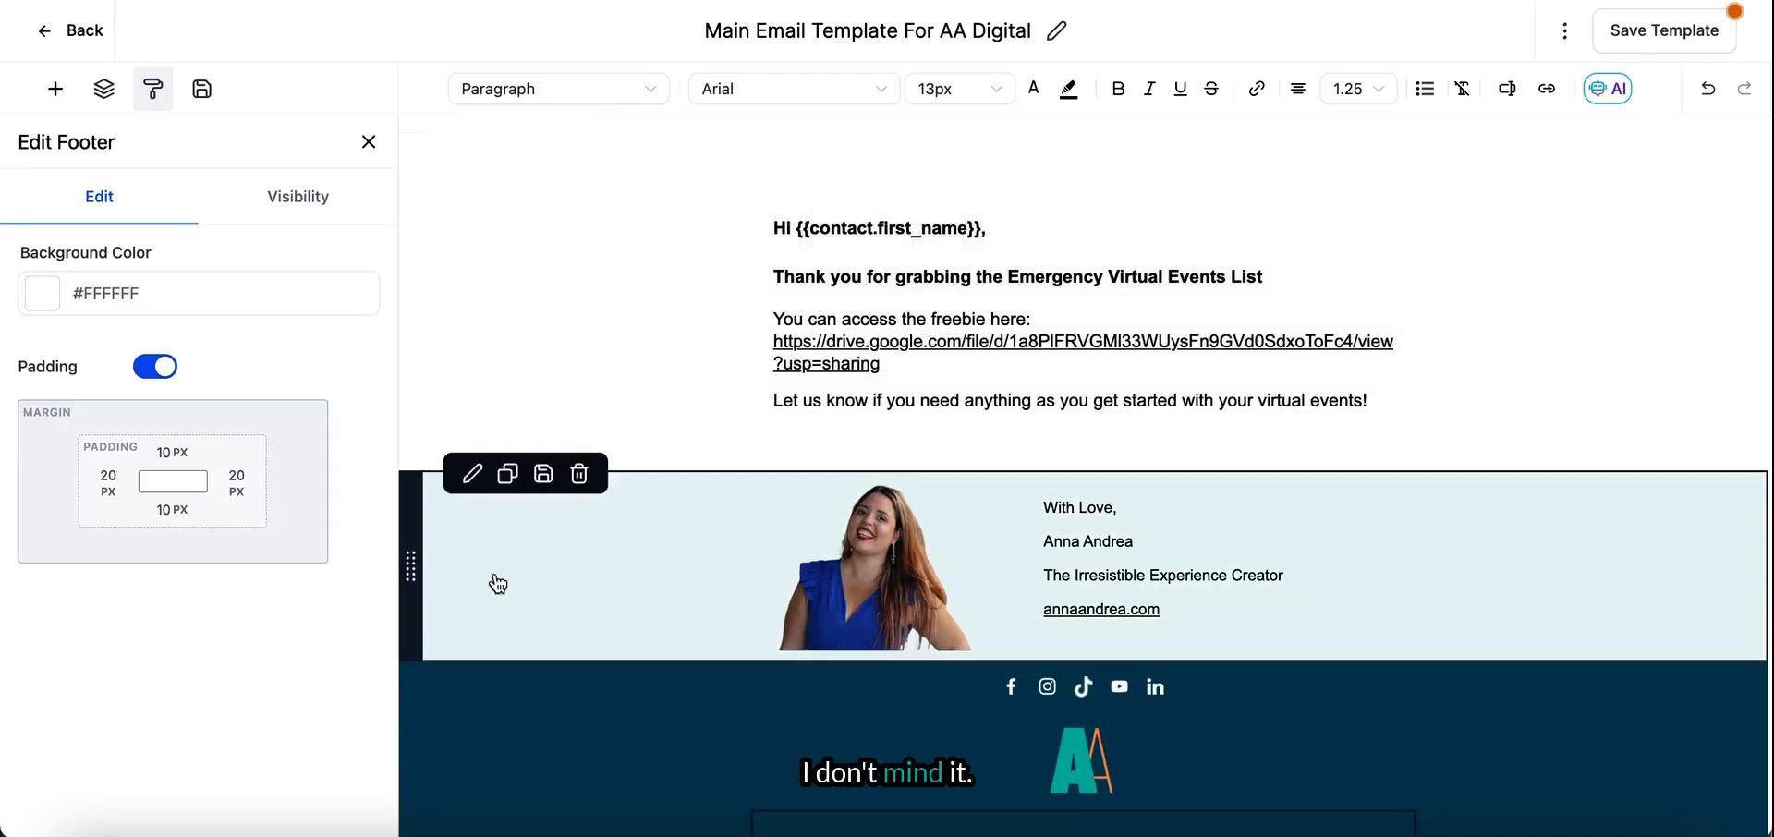
- Return the social icon, copyright footer, signature and body text sections to the Content Width background type
{"action": "left_click", "coordinate": [488, 757]}
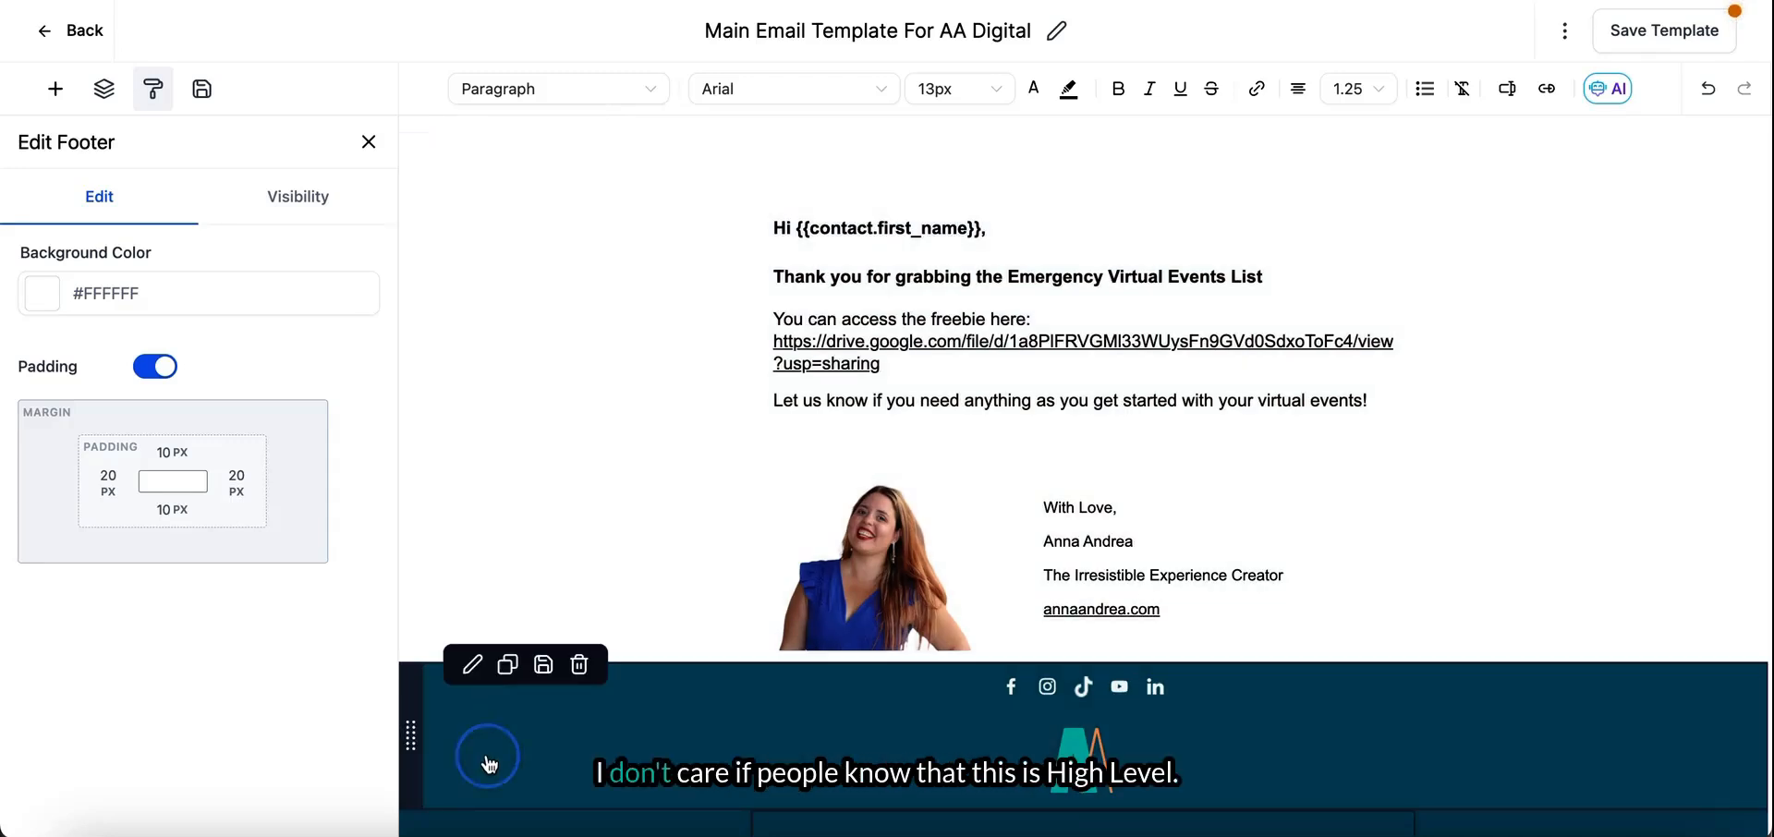
{"action": "left_click", "coordinate": [292, 695]}
{"action": "scroll", "coordinate": [463, 713], "scroll_direction": "down", "scroll_amount": 4}
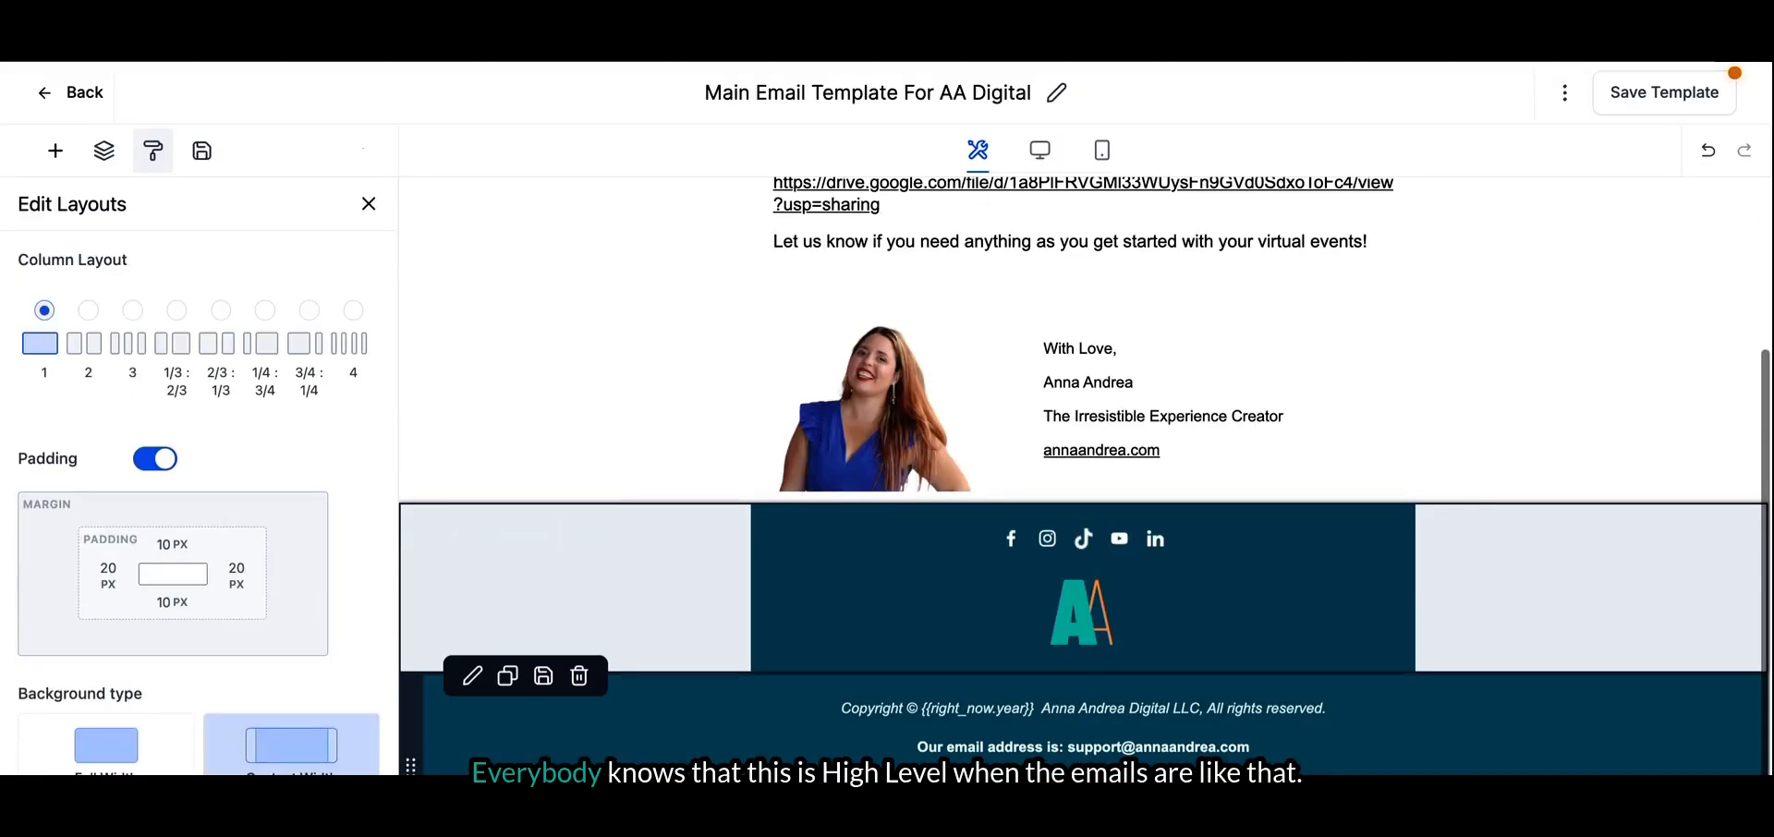
{"action": "left_click", "coordinate": [601, 373]}
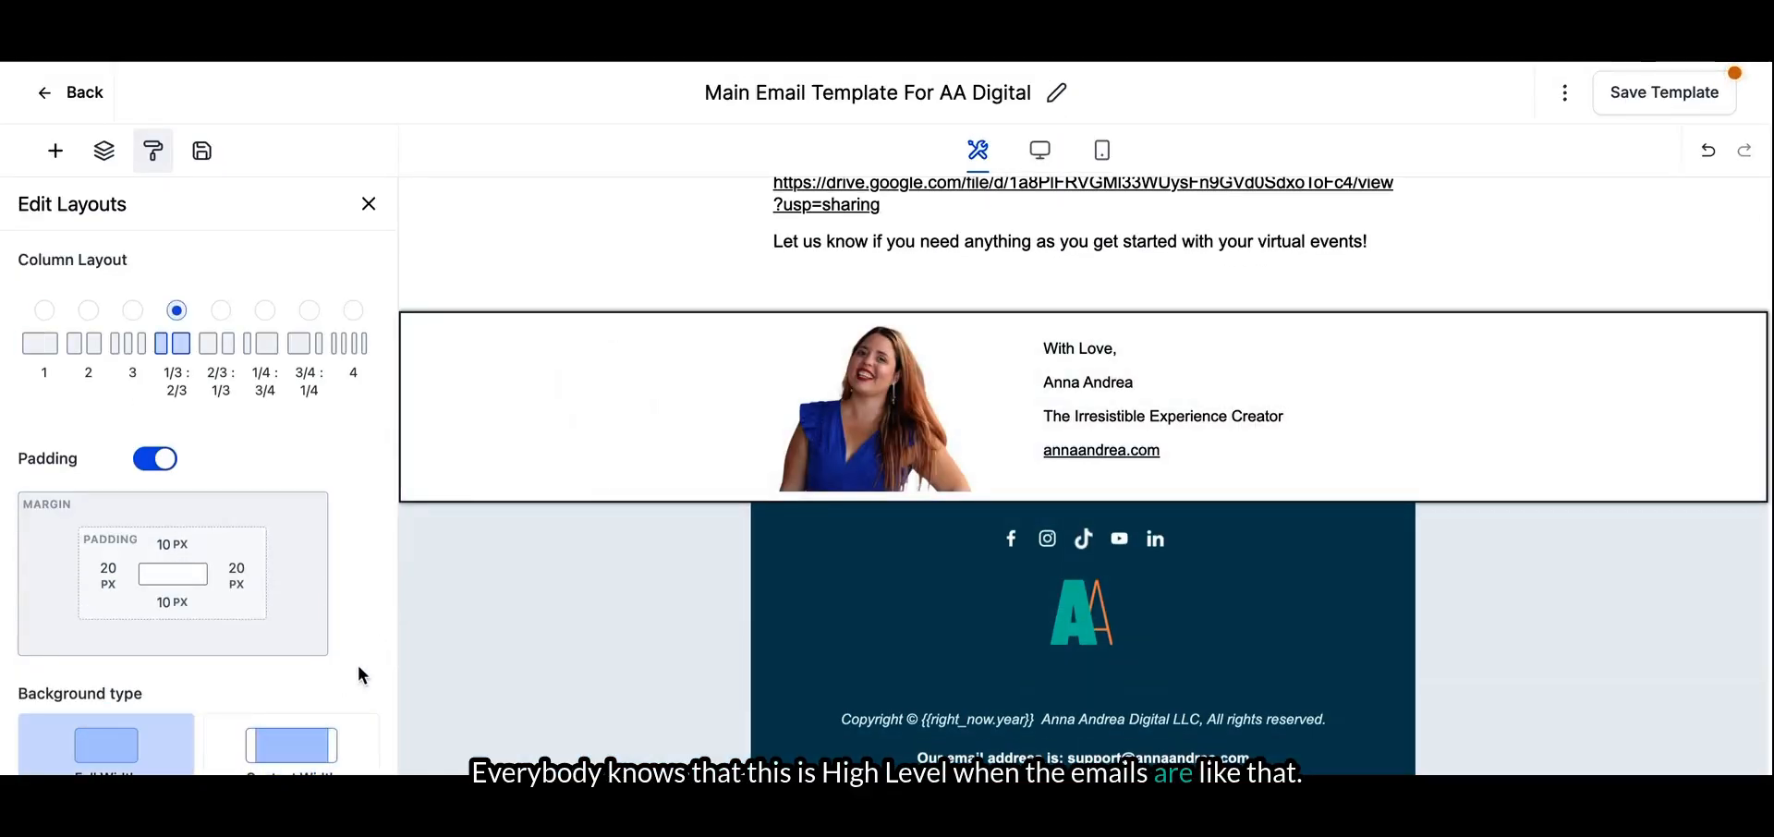
{"action": "left_click", "coordinate": [303, 750]}
{"action": "left_click", "coordinate": [690, 280]}
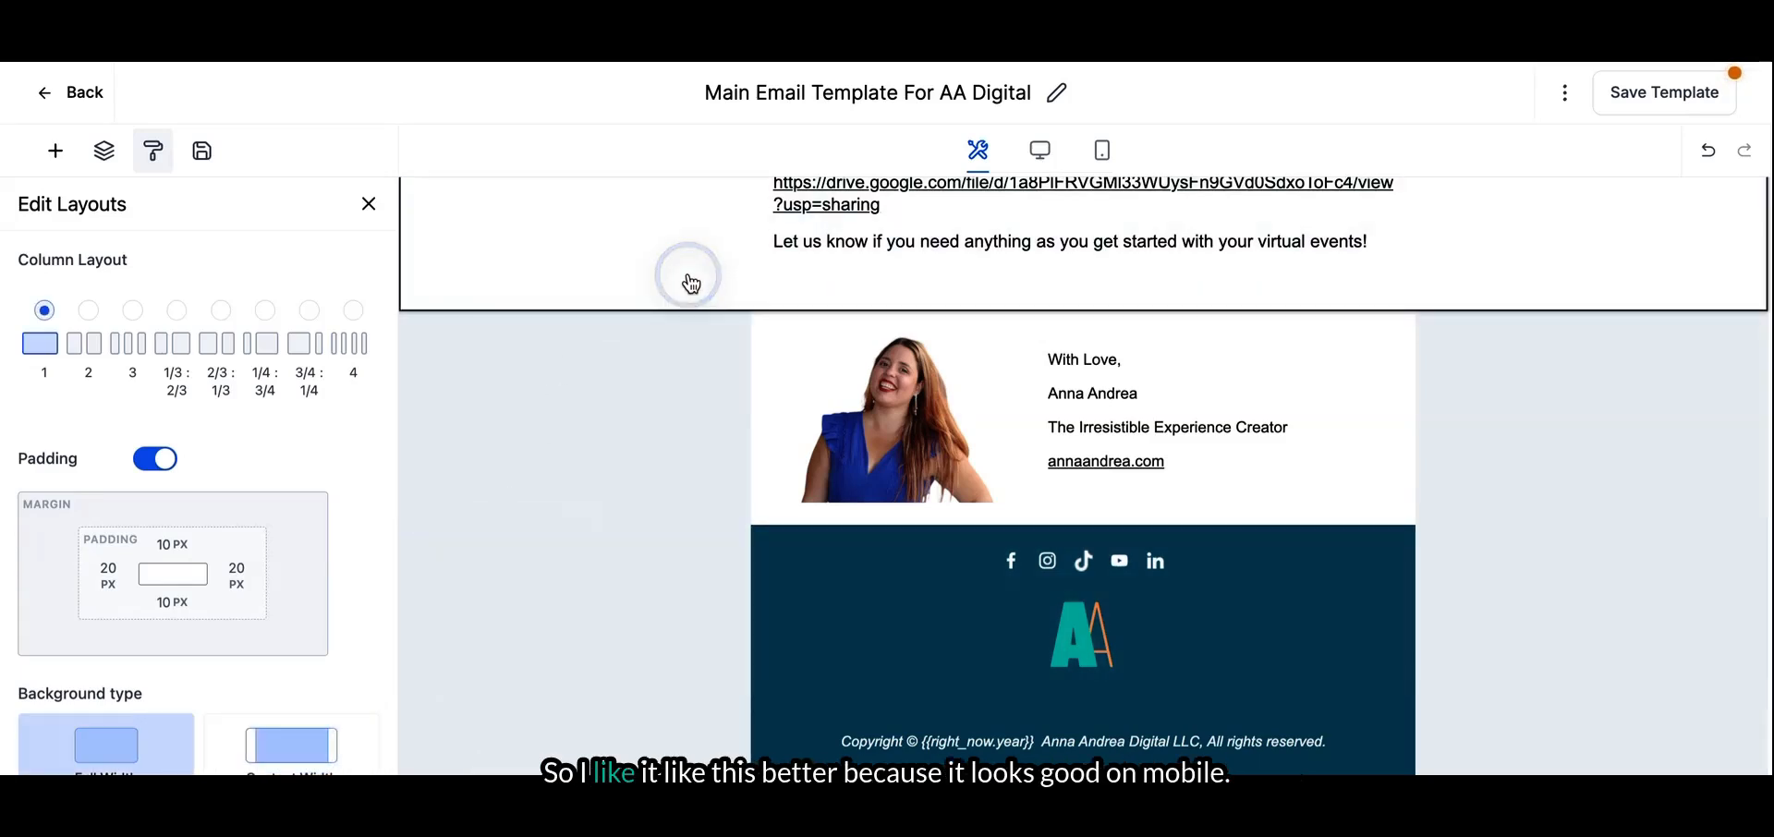
{"action": "left_click", "coordinate": [305, 749]}
- Try two of the preset background patterns on the body text section, and return to its layout settings
{"action": "scroll", "coordinate": [287, 757], "scroll_direction": "down", "scroll_amount": 5}
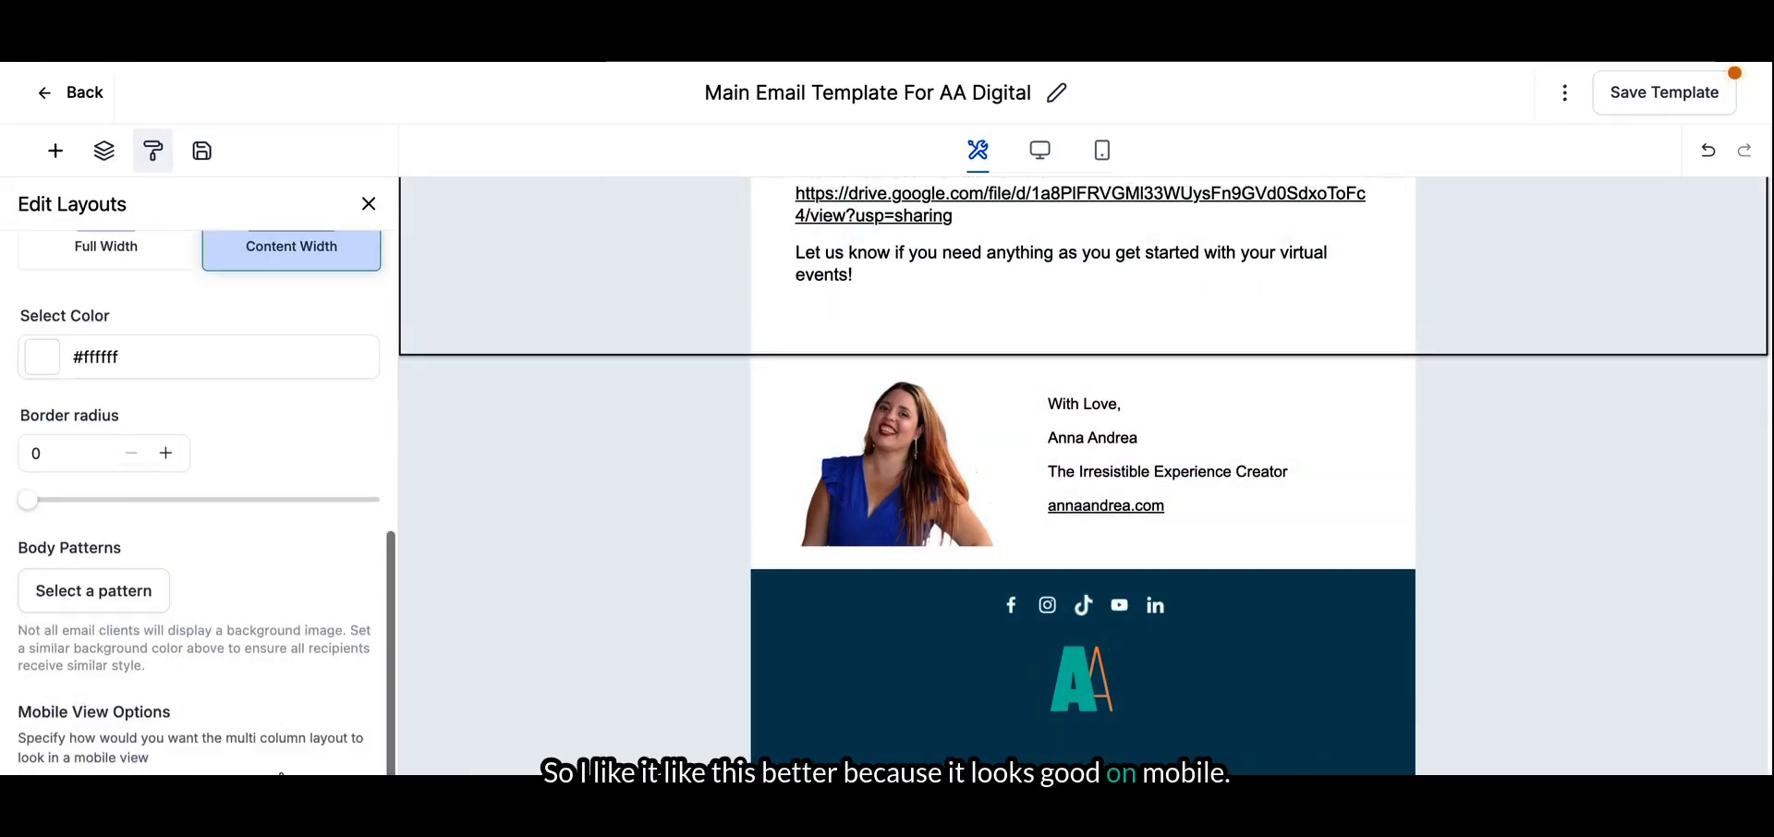
{"action": "left_click", "coordinate": [101, 601]}
{"action": "left_click", "coordinate": [254, 599]}
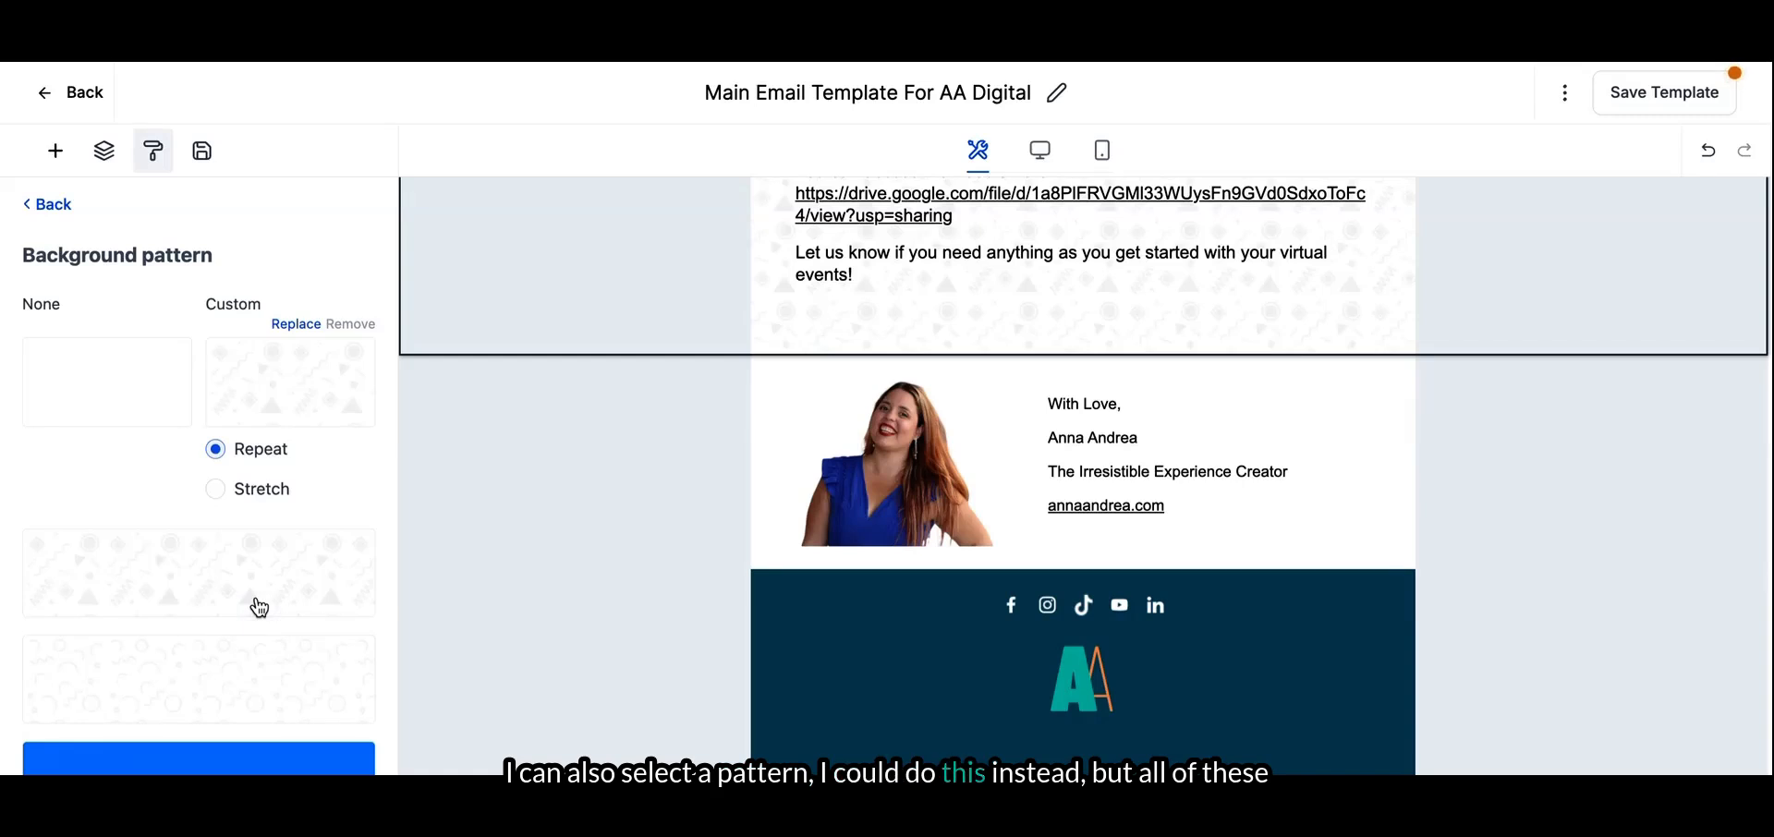
{"action": "left_click", "coordinate": [250, 681]}
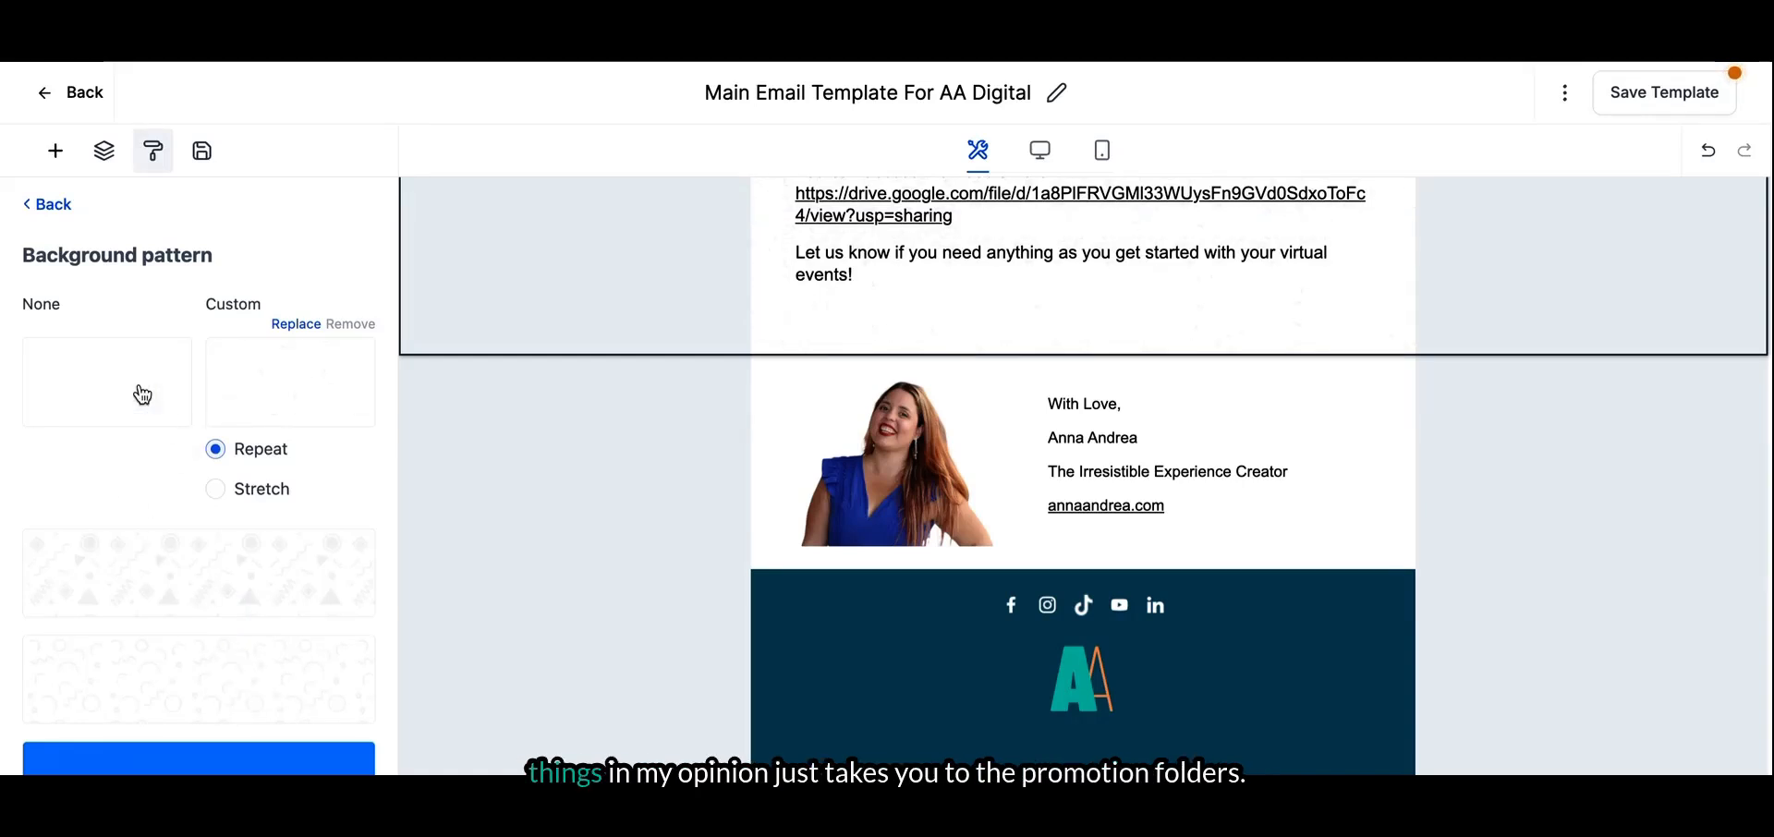
{"action": "left_click", "coordinate": [45, 207]}
{"action": "scroll", "coordinate": [217, 440], "scroll_direction": "up", "scroll_amount": 5}
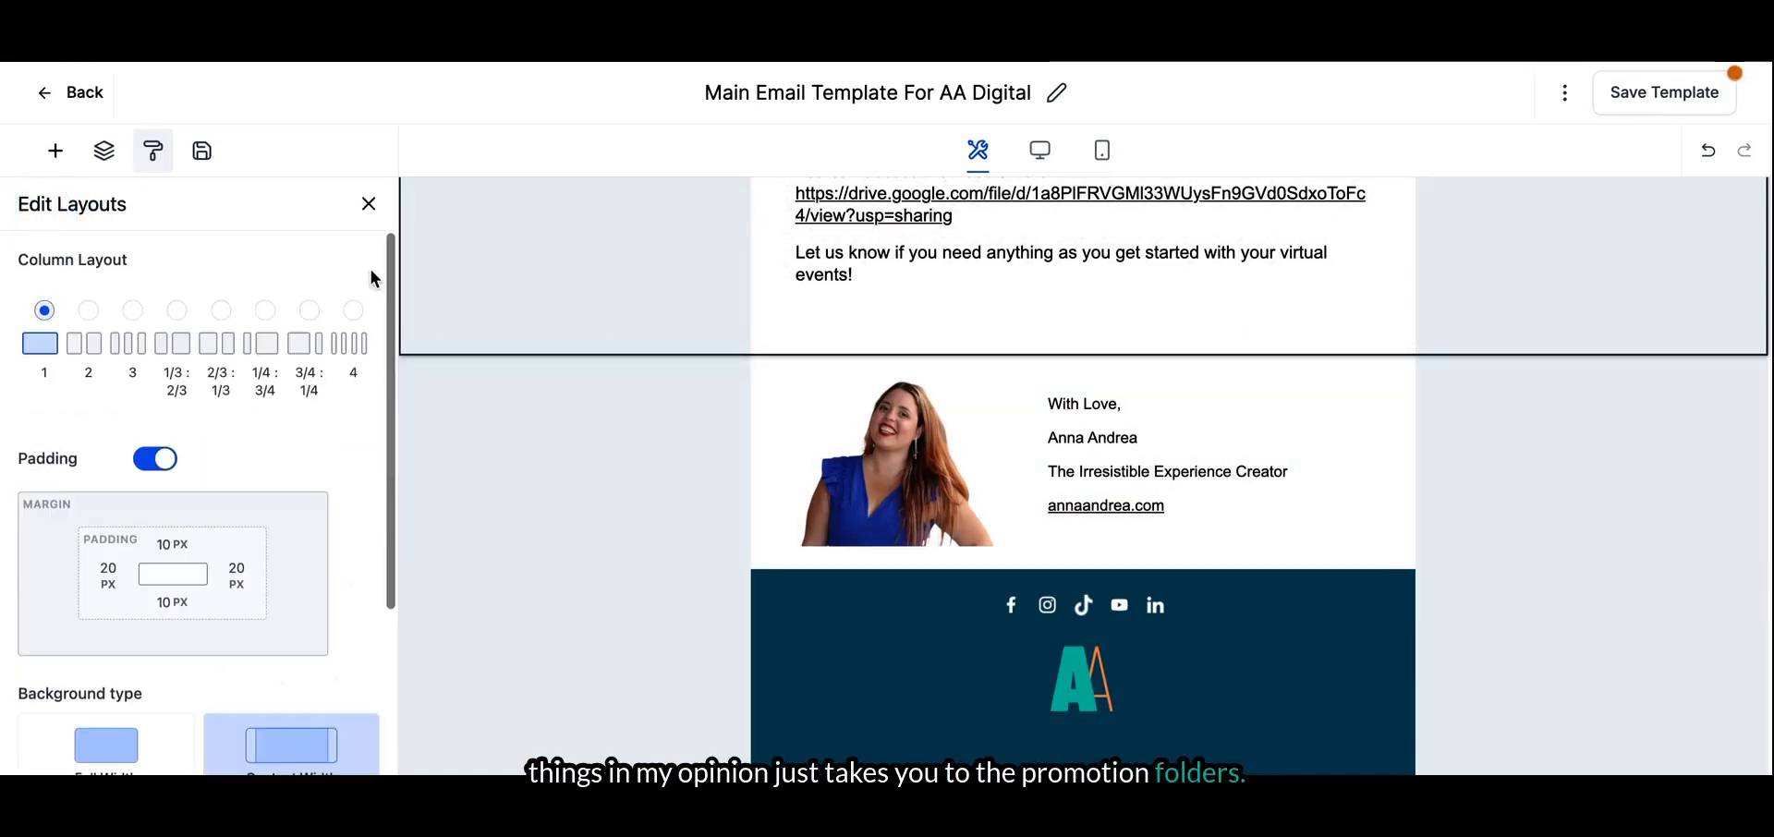
- Close the layout settings and examine the saved sections and elements available for reuse
{"action": "left_click", "coordinate": [368, 203]}
{"action": "left_click", "coordinate": [196, 154]}
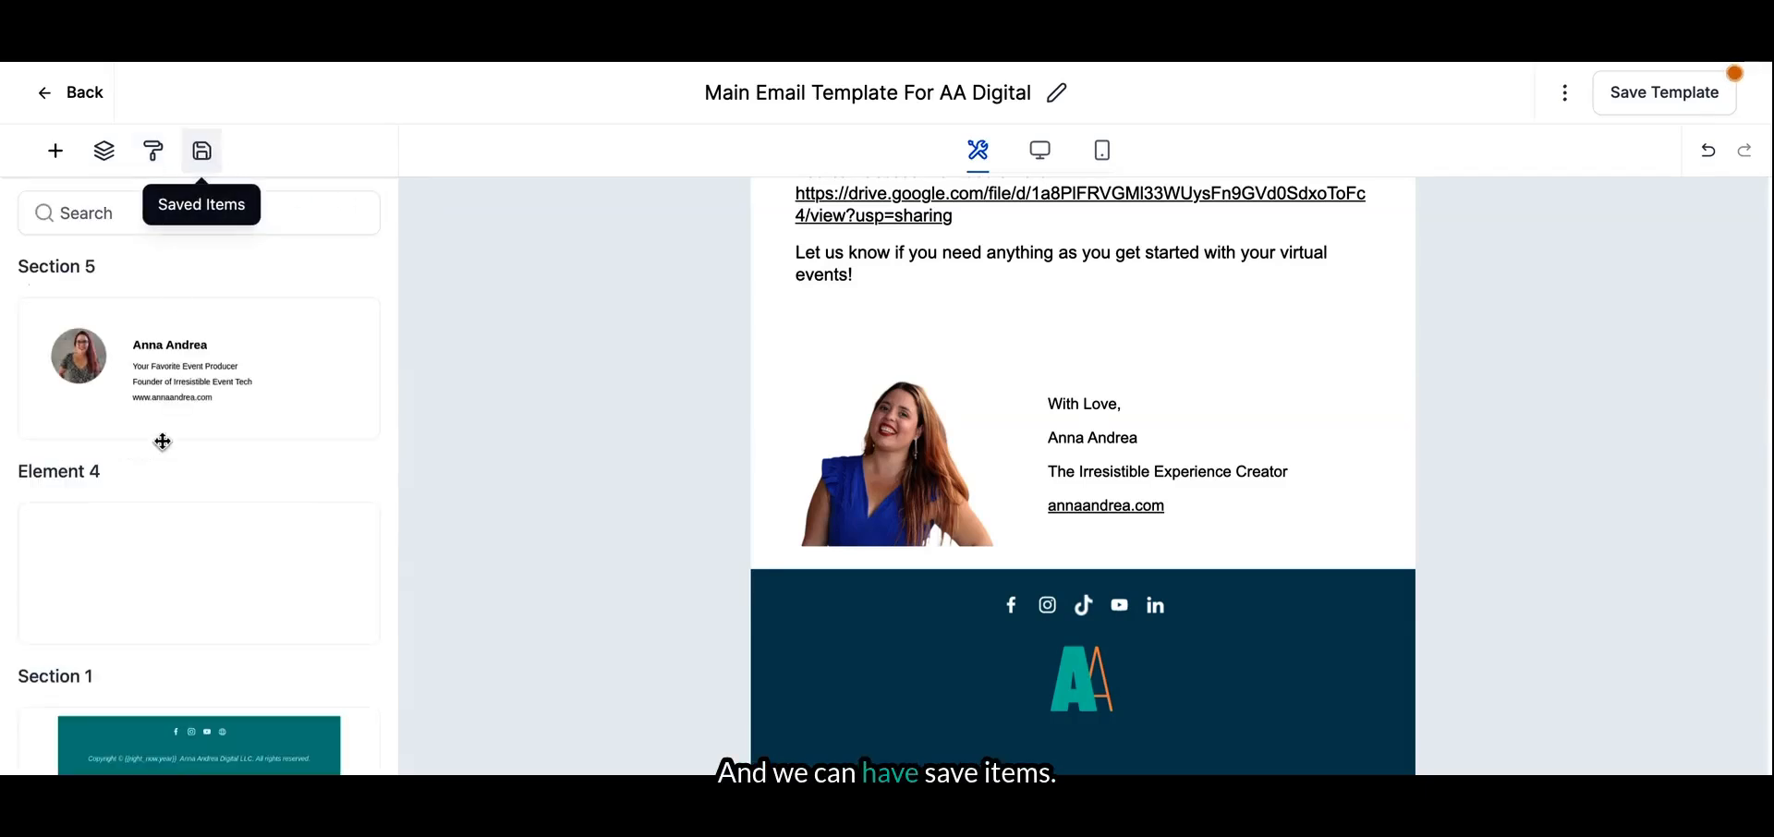
{"action": "scroll", "coordinate": [182, 372], "scroll_direction": "down", "scroll_amount": 5}
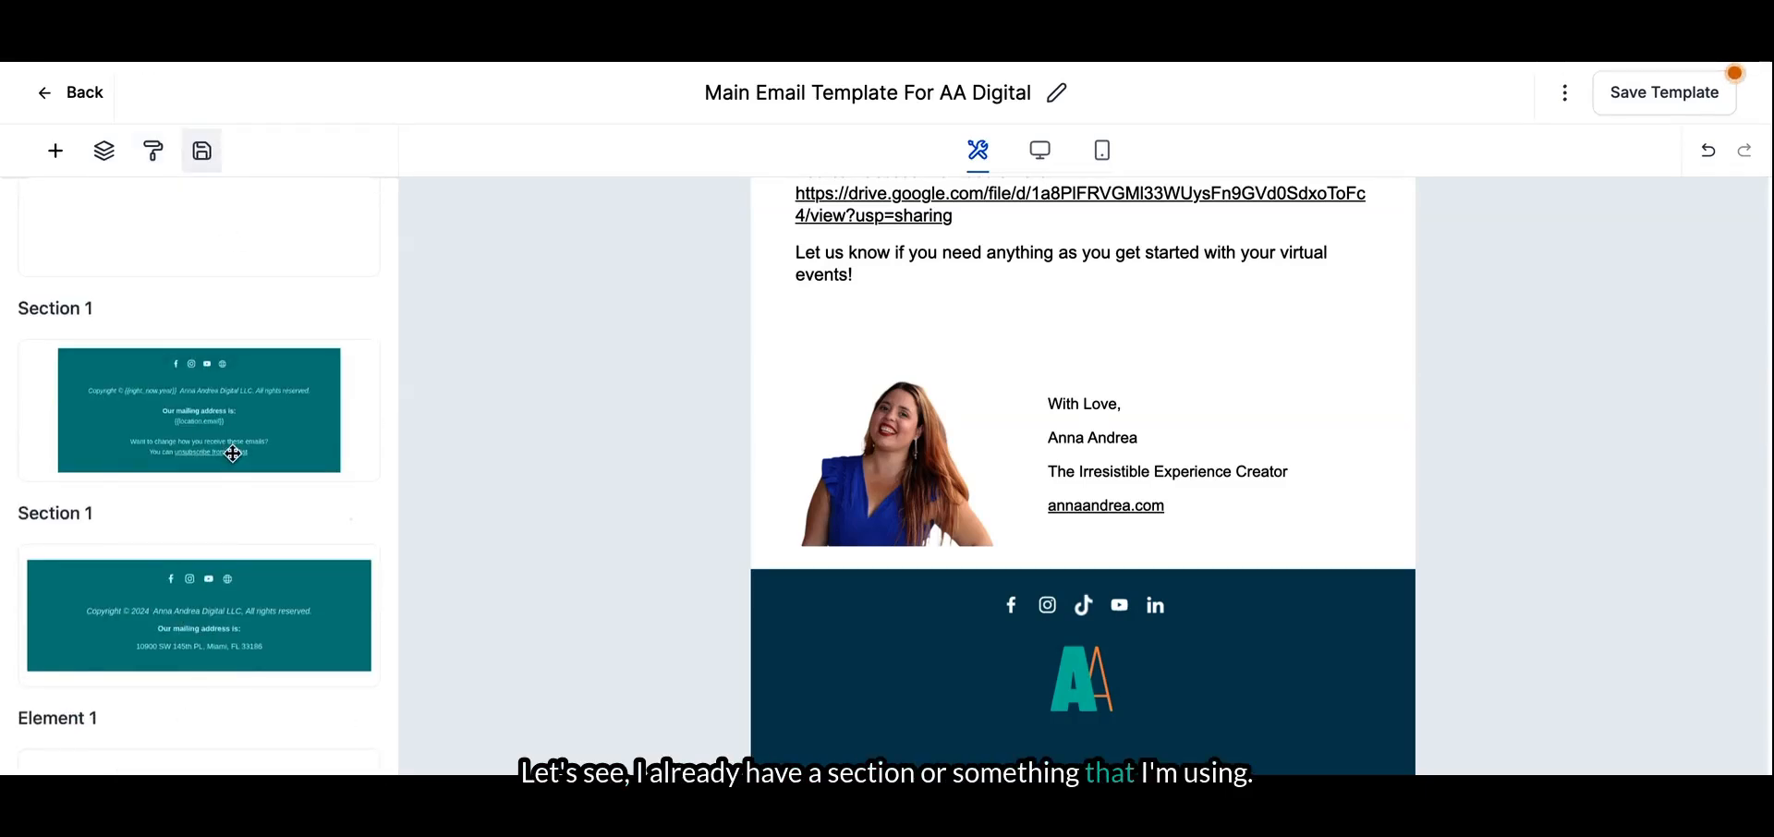
{"action": "scroll", "coordinate": [231, 449], "scroll_direction": "up", "scroll_amount": 5}
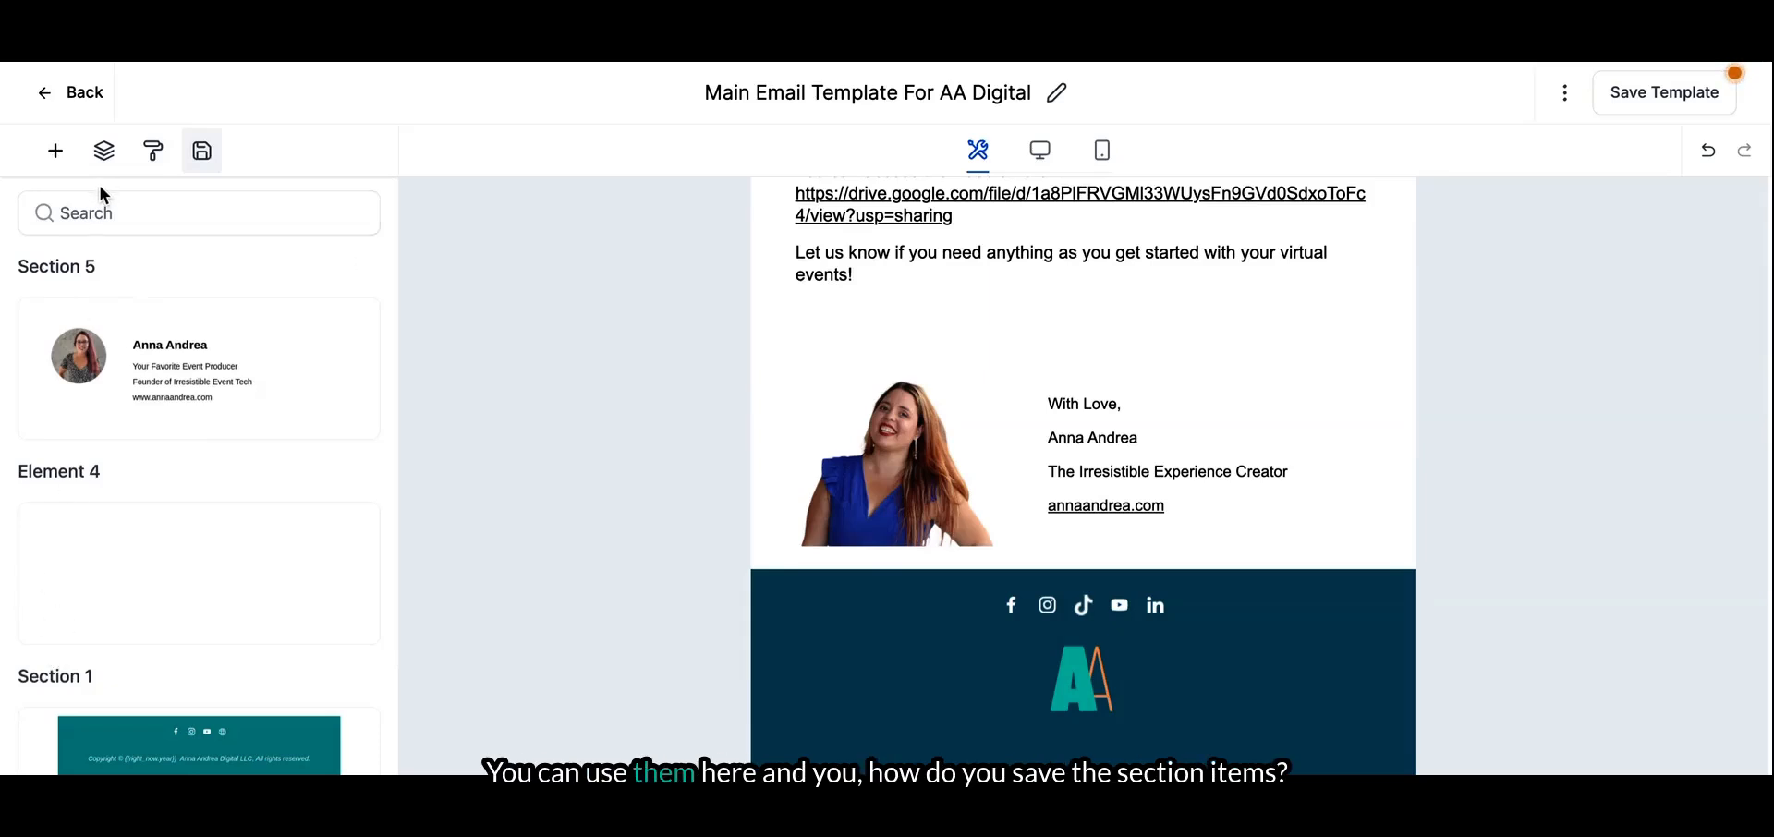
- Save the section with the social icons and AA logo as a reusable item, and save the template
{"action": "mouse_move", "coordinate": [707, 583]}
{"action": "left_click", "coordinate": [671, 685]}
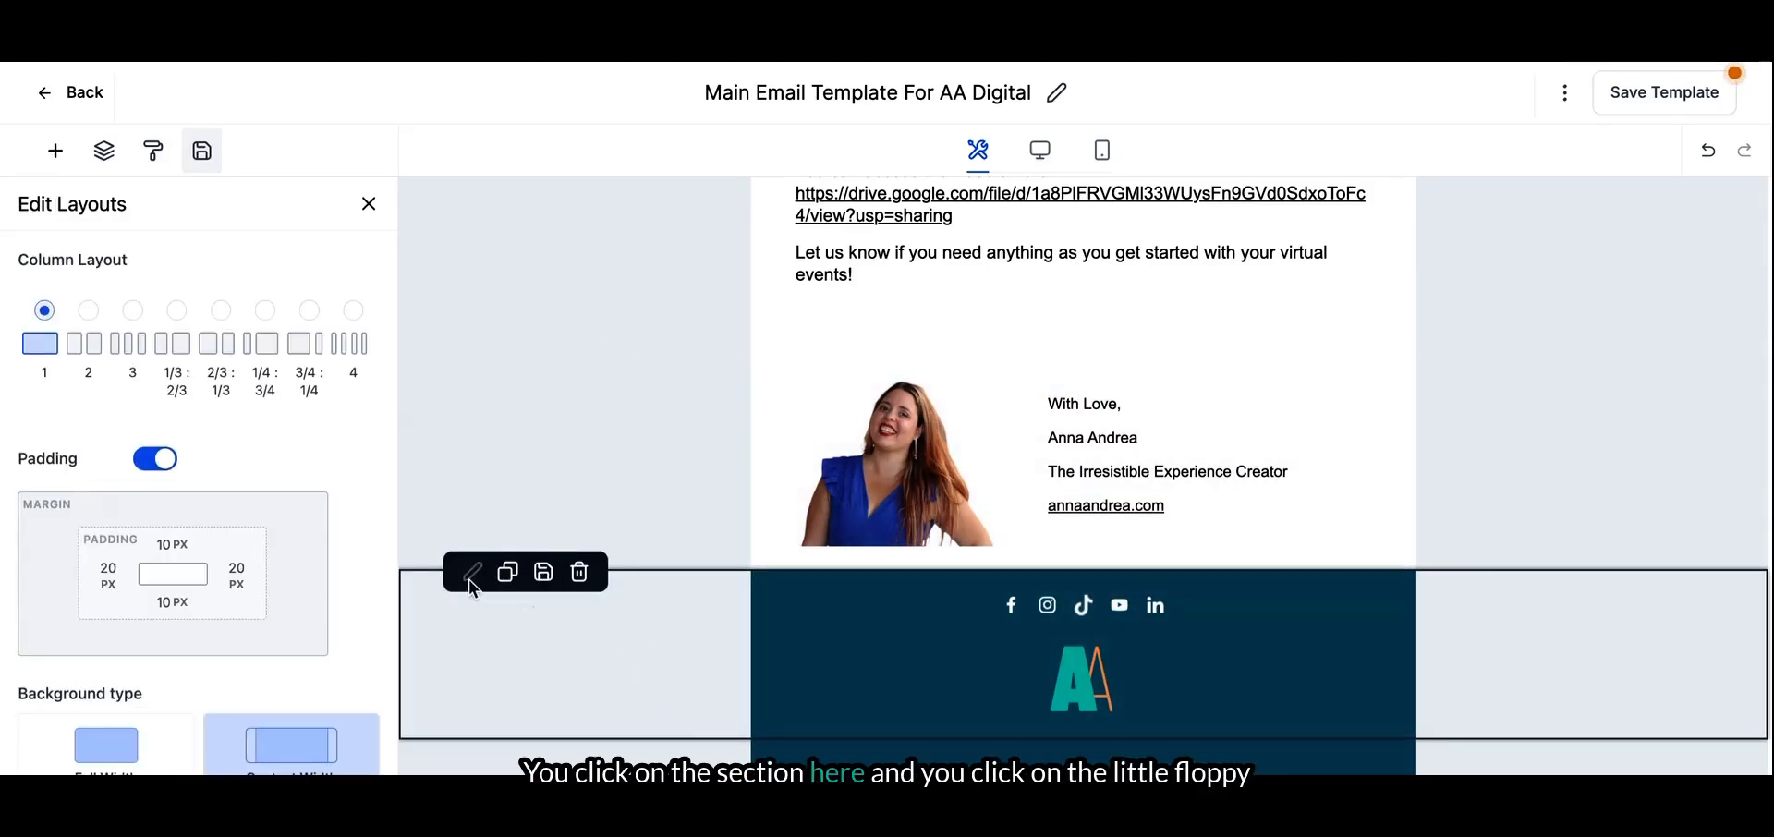
{"action": "left_click", "coordinate": [541, 575]}
{"action": "left_click", "coordinate": [1690, 105]}
- Remove the blank line above the greeting in the body text, save the template and dismiss the notification
{"action": "scroll", "coordinate": [861, 369], "scroll_direction": "up", "scroll_amount": 3}
{"action": "left_click", "coordinate": [861, 327]}
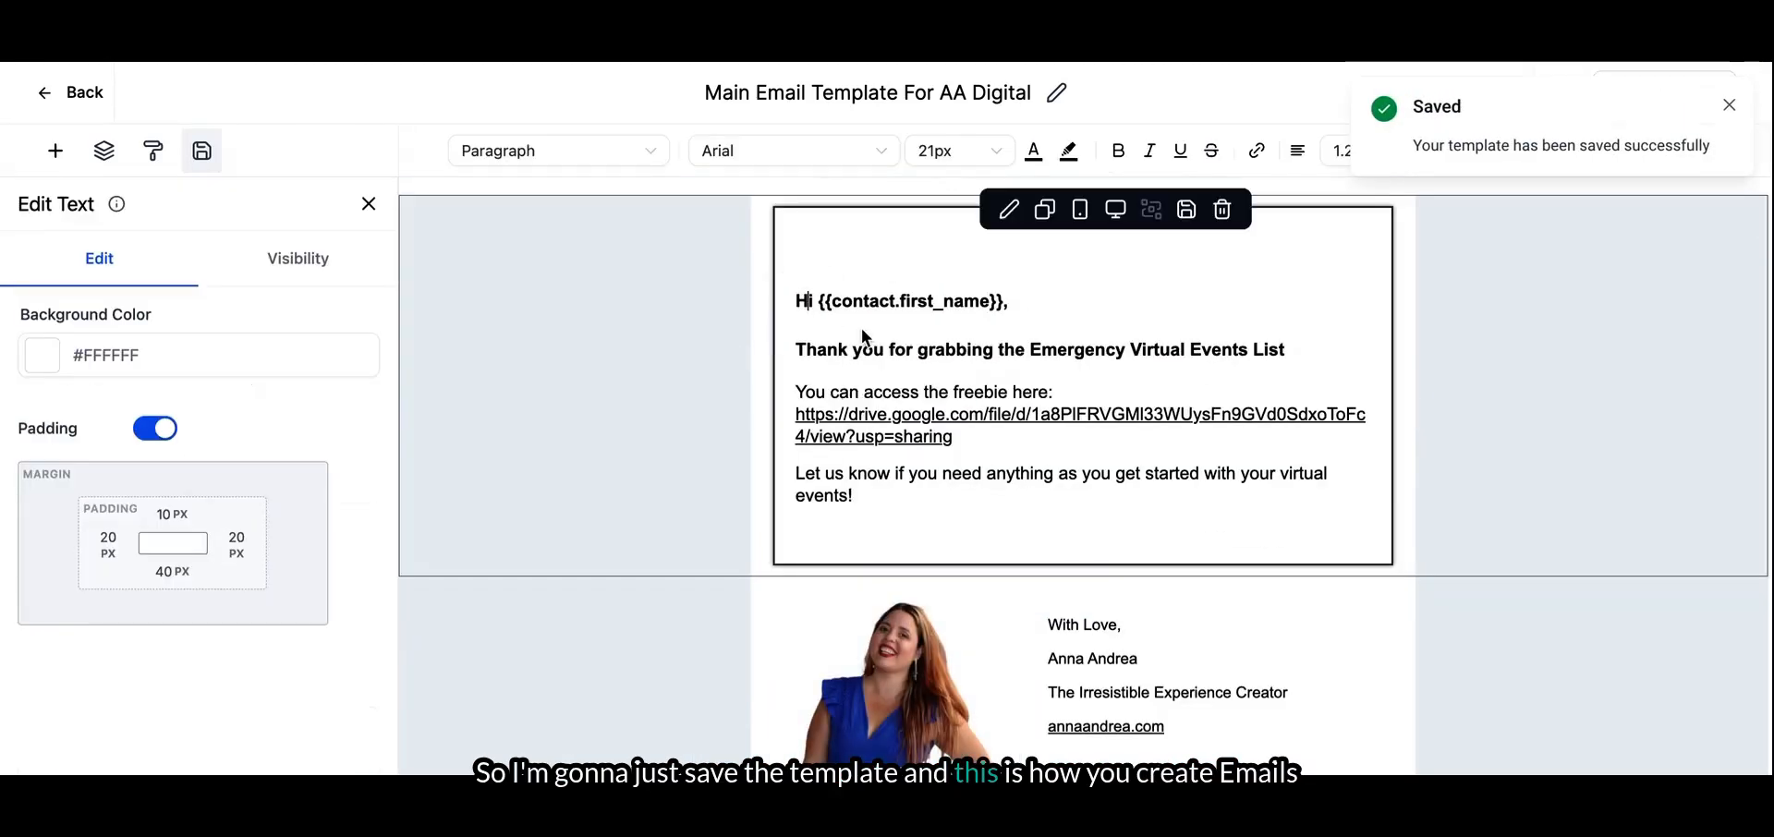
{"action": "key", "text": "BackSpace"}
{"action": "left_click", "coordinate": [1708, 103]}
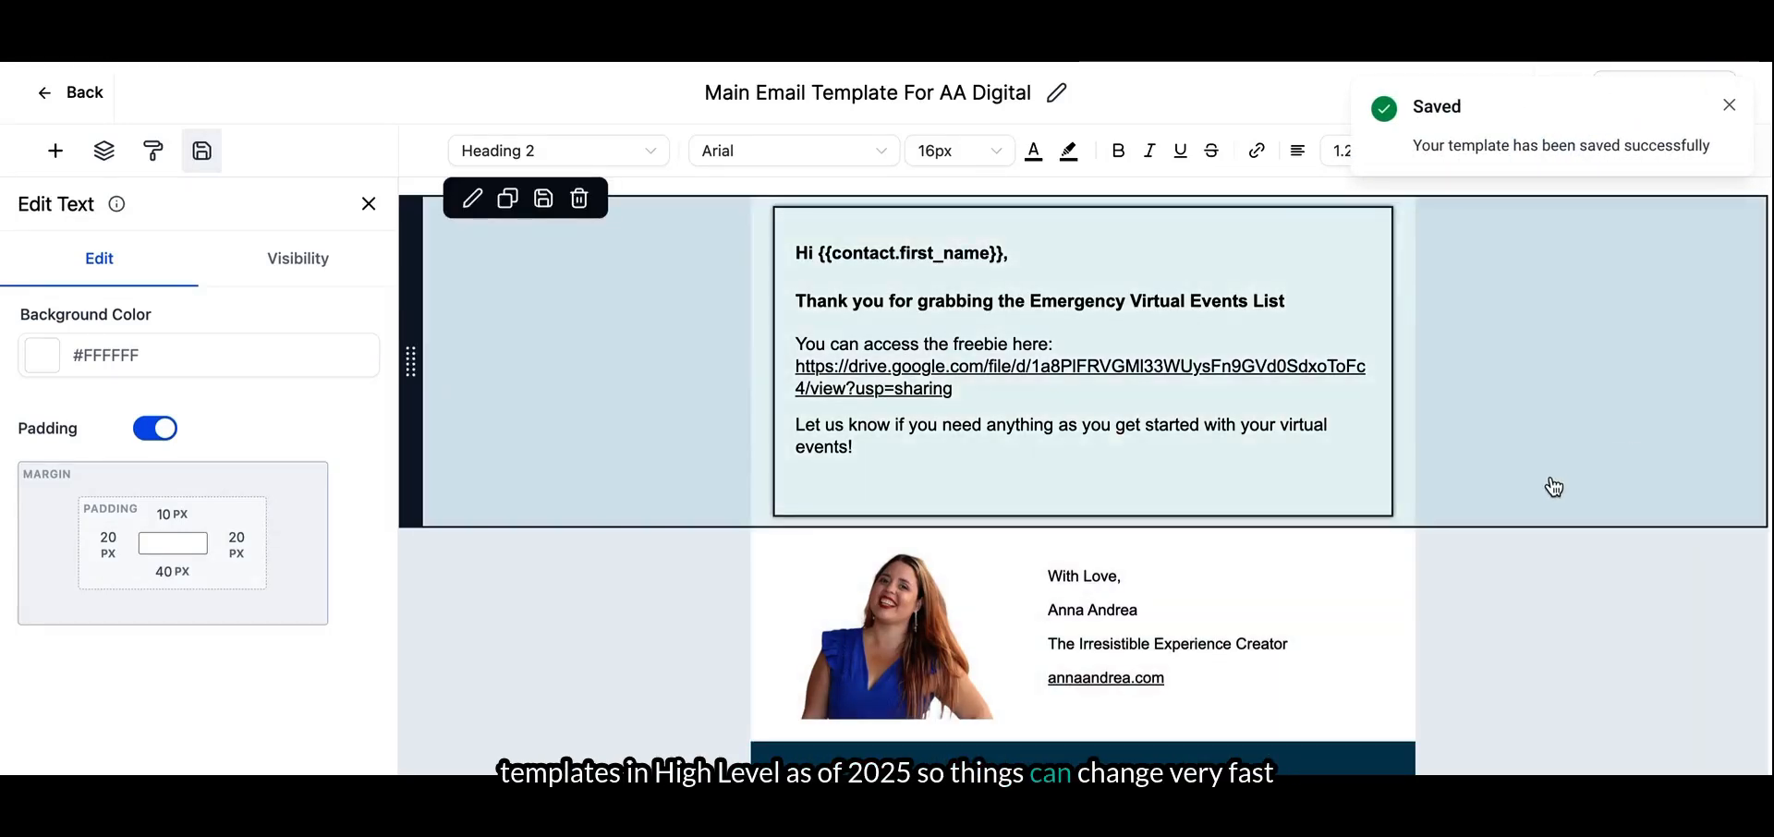
{"action": "left_click", "coordinate": [1729, 104]}
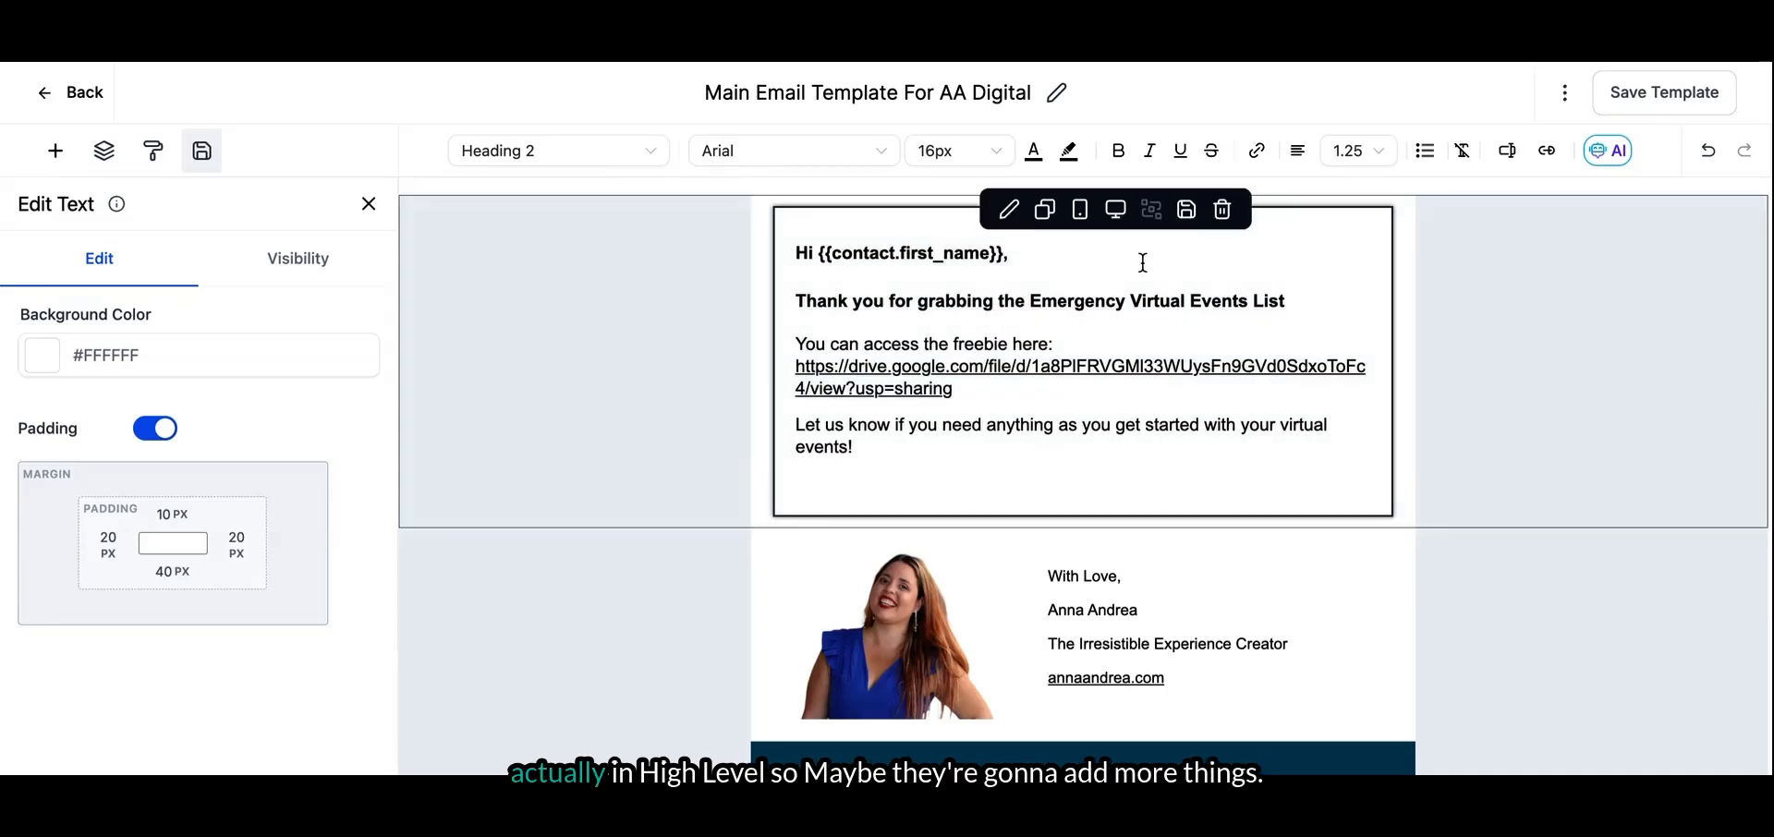